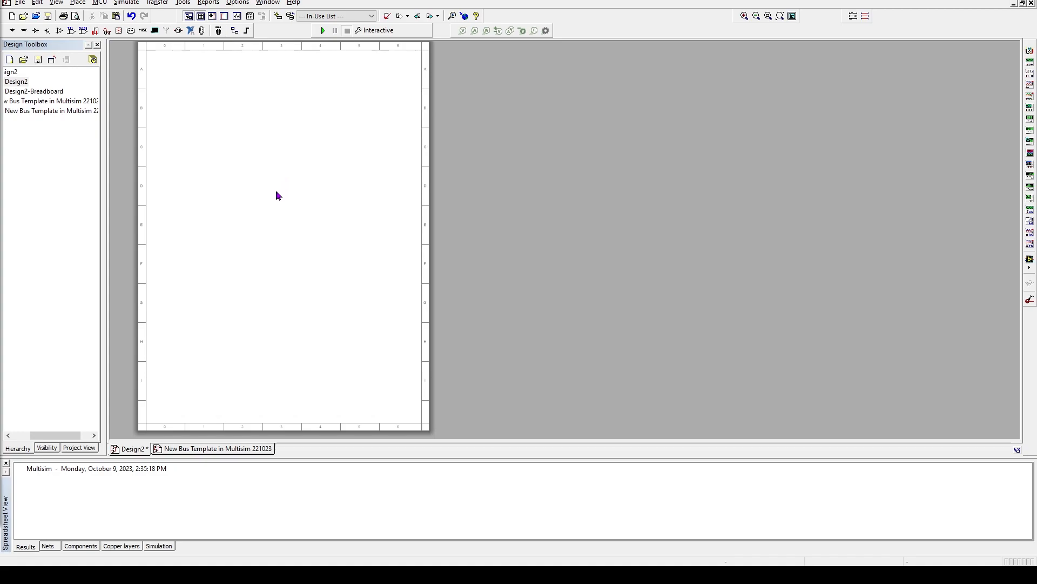
Close the Design Toolbox and Spreadsheet View panes
scroll(276, 190, "down", 2)
scroll(276, 191, "down", 2)
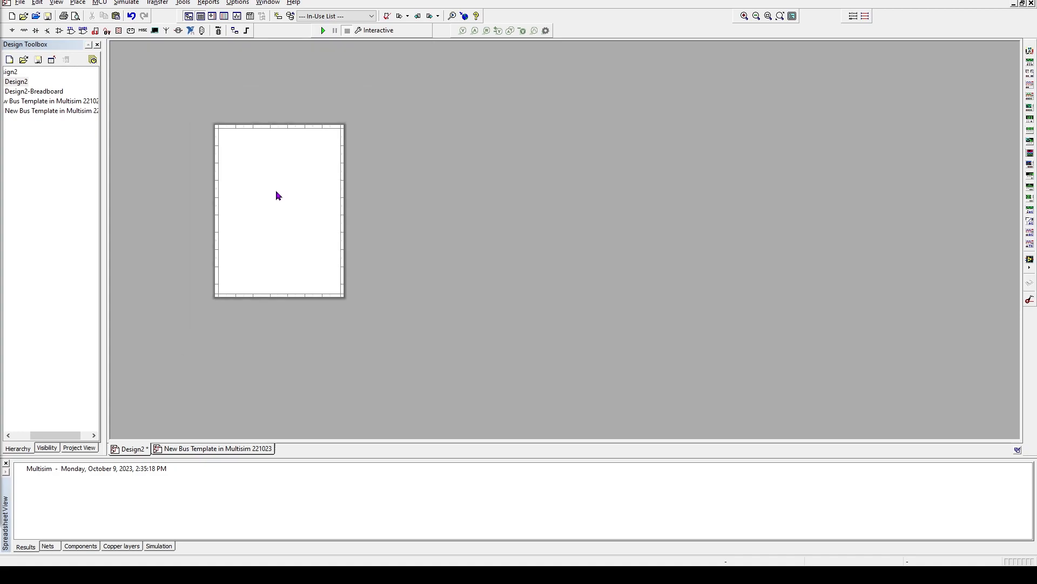
scroll(276, 192, "up", 5)
scroll(276, 191, "down", 2)
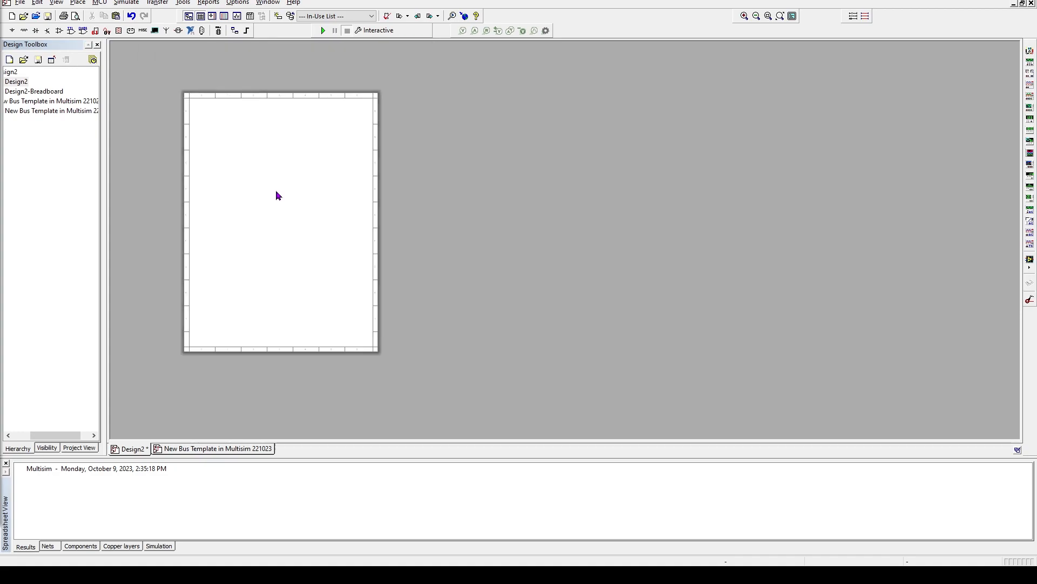
scroll(276, 192, "up", 2)
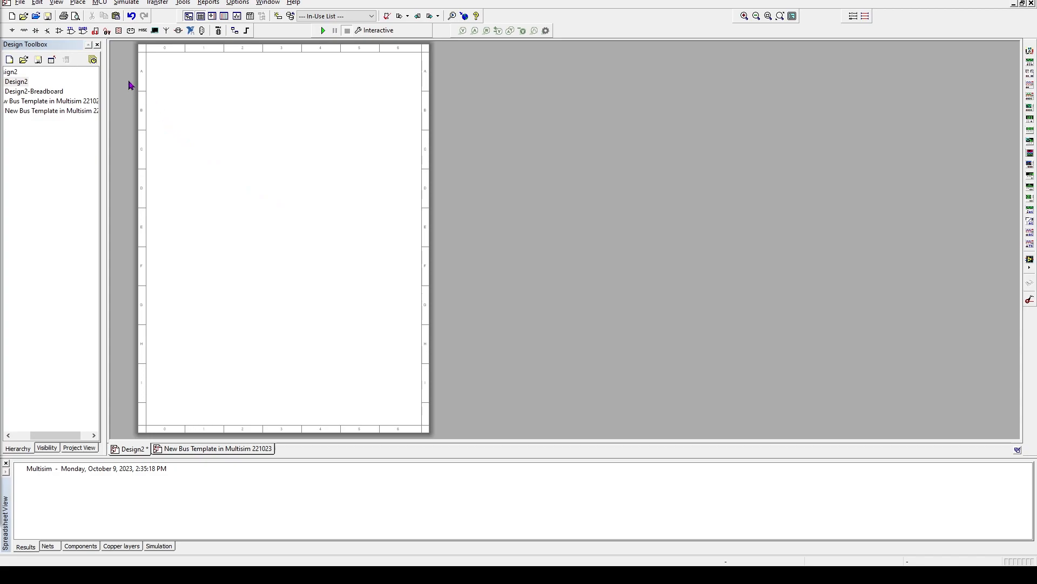
left_click(97, 45)
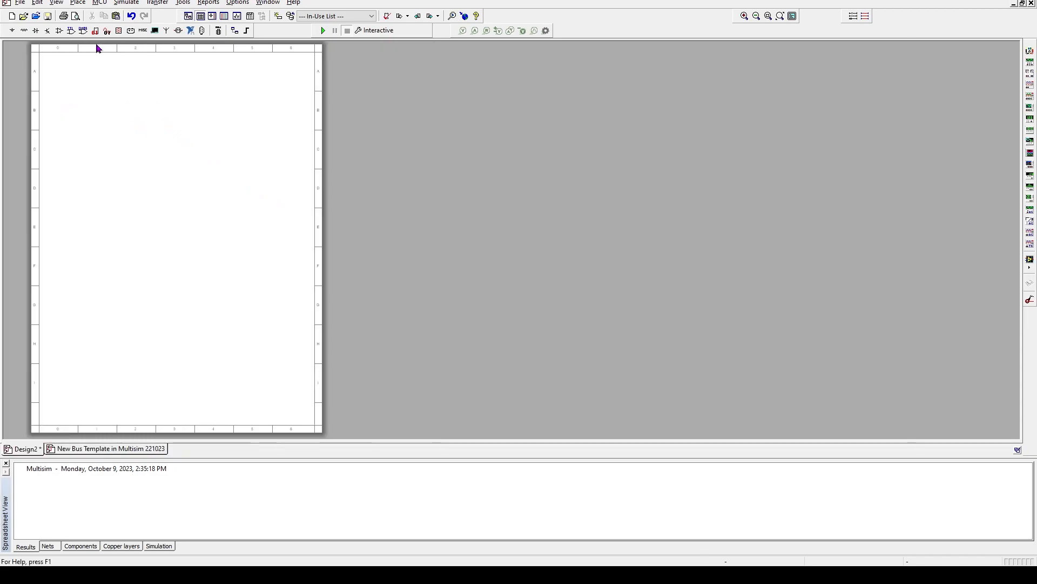
left_click(7, 466)
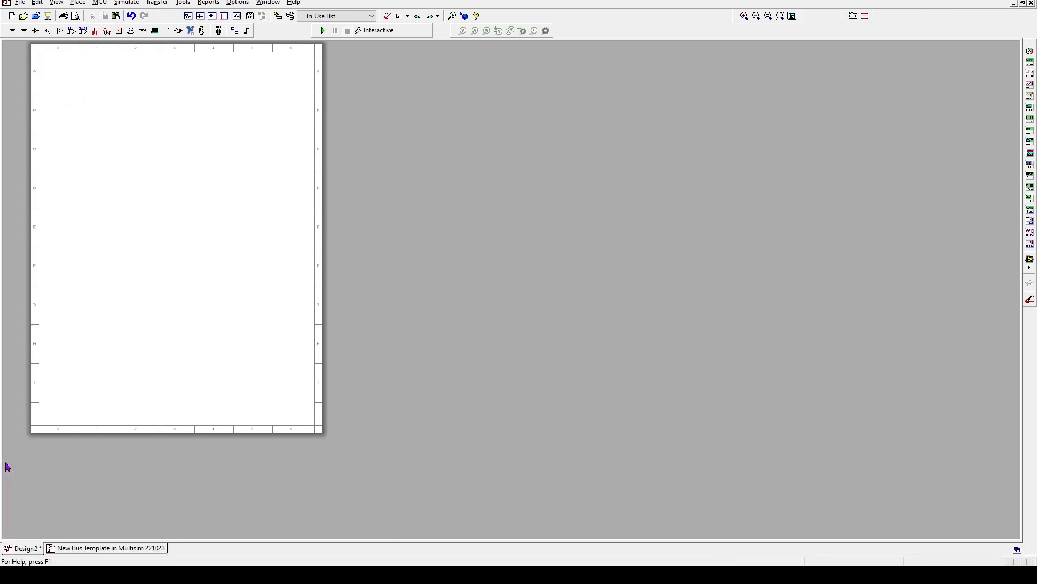
Zoom and pan the blank sheet until its left border is in view
scroll(174, 293, "up", 1)
scroll(173, 295, "down", 1)
scroll(173, 295, "up", 1)
scroll(174, 295, "down", 2)
scroll(173, 295, "up", 2)
scroll(173, 294, "down", 2)
scroll(173, 295, "up", 1)
scroll(173, 295, "down", 1)
scroll(173, 295, "up", 1)
left_click_drag(154, 235, 226, 295)
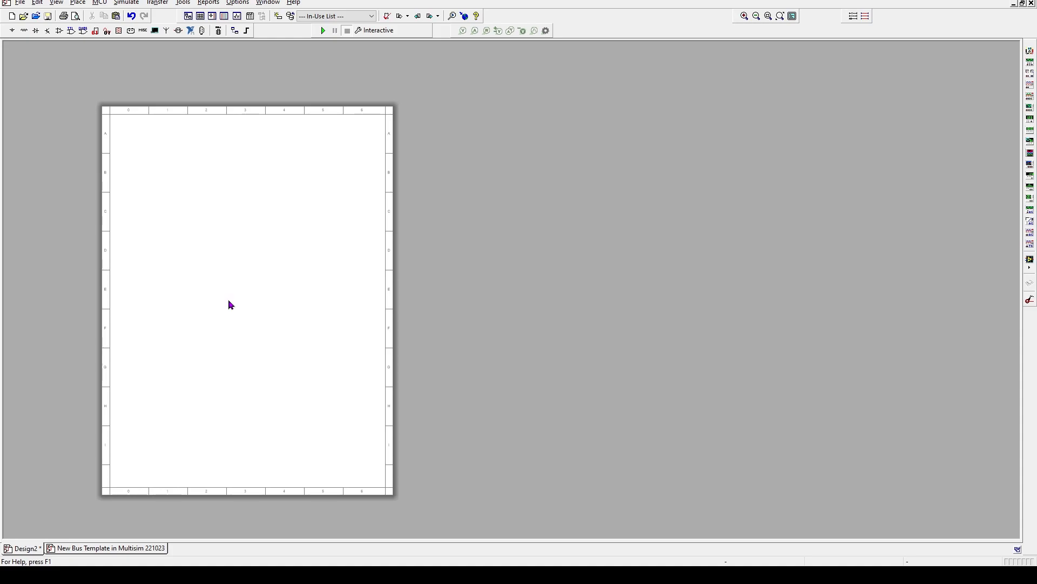
scroll(229, 300, "up", 2)
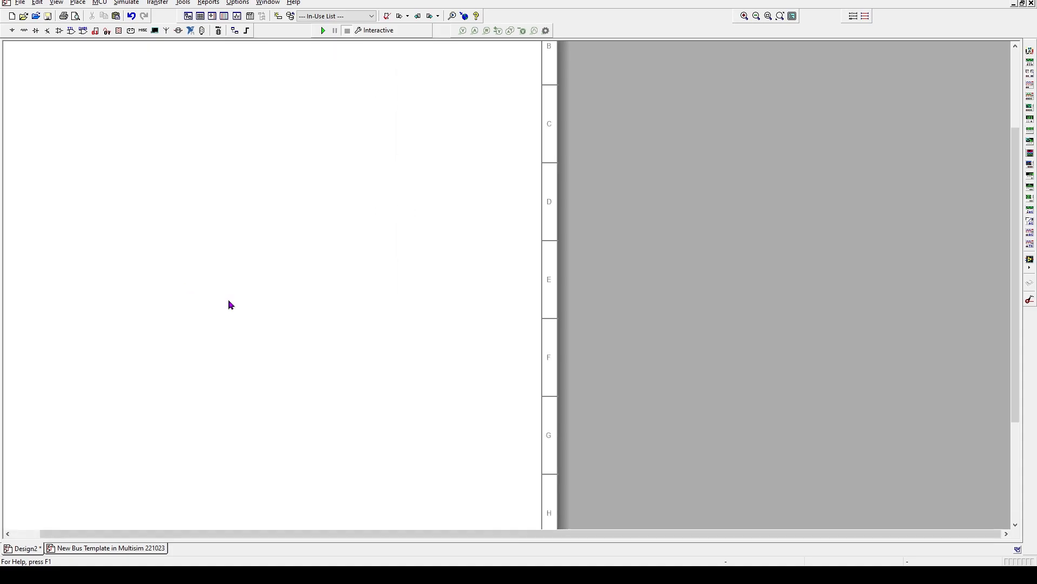
scroll(229, 305, "up", 1)
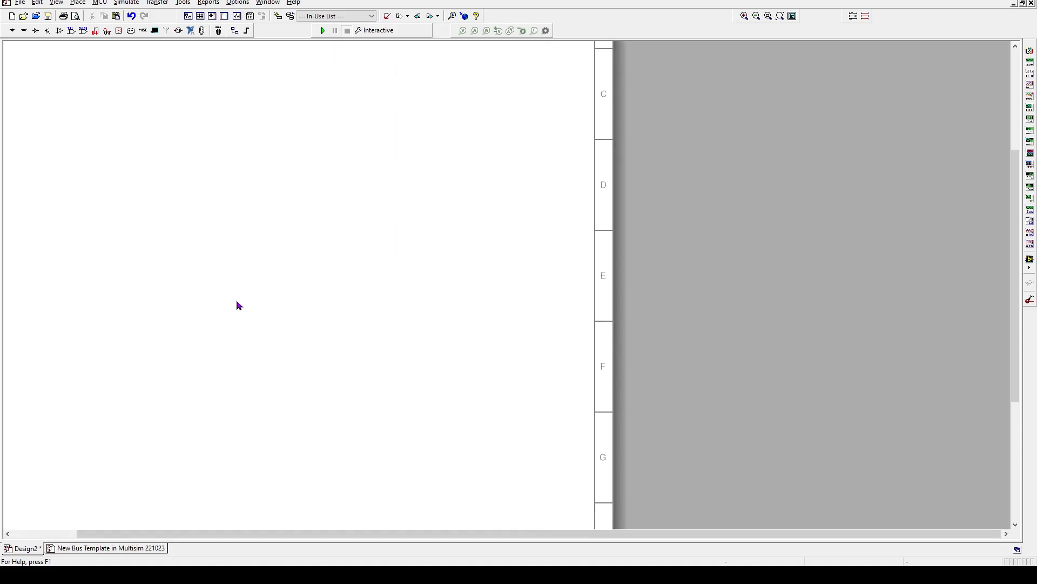
left_click_drag(239, 305, 306, 305)
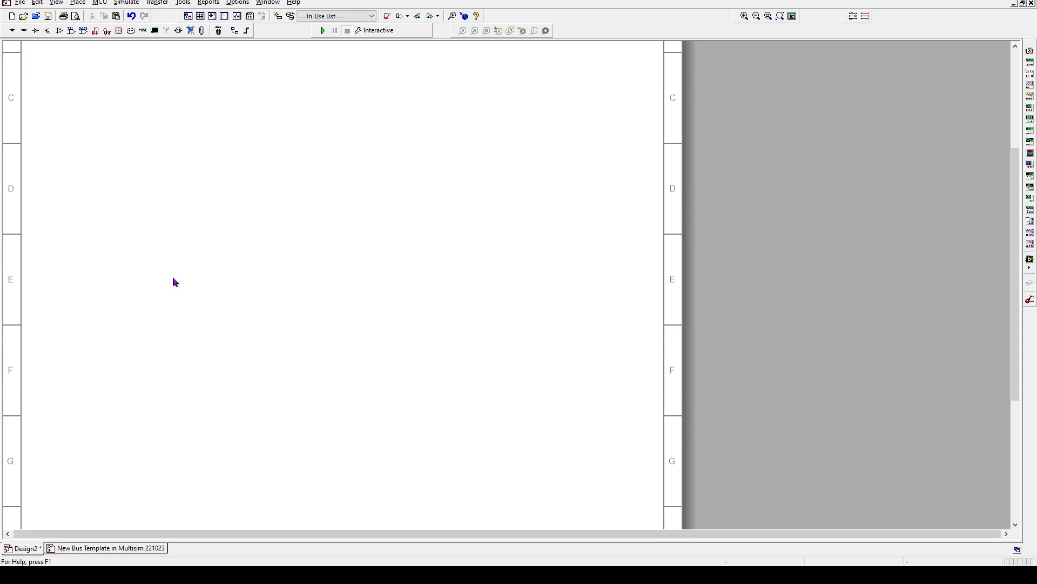
Set the Global Options mouse wheel behavior to Scroll workspace
left_click(237, 4)
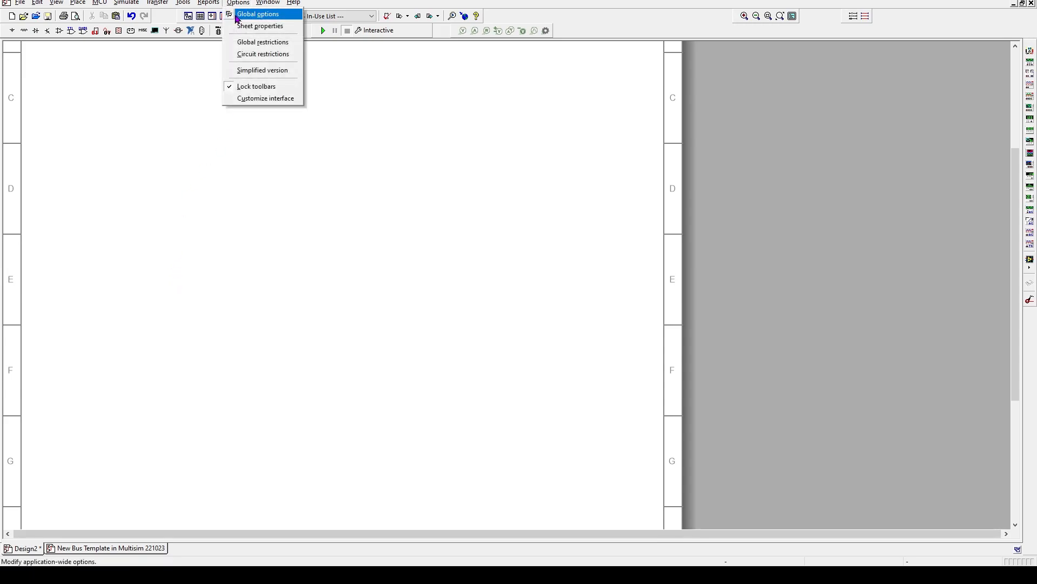
left_click(258, 14)
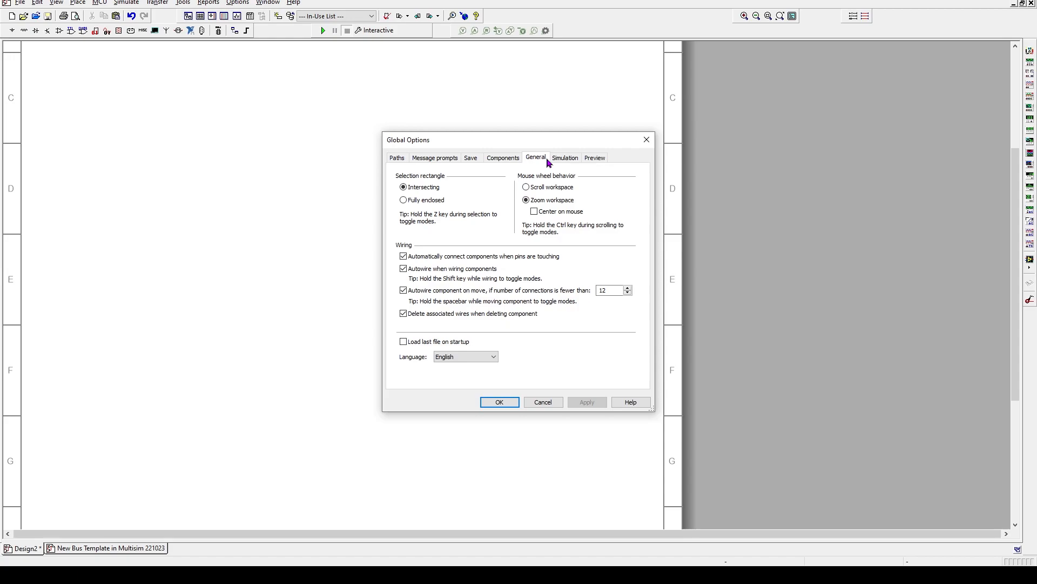
left_click(526, 187)
left_click(581, 402)
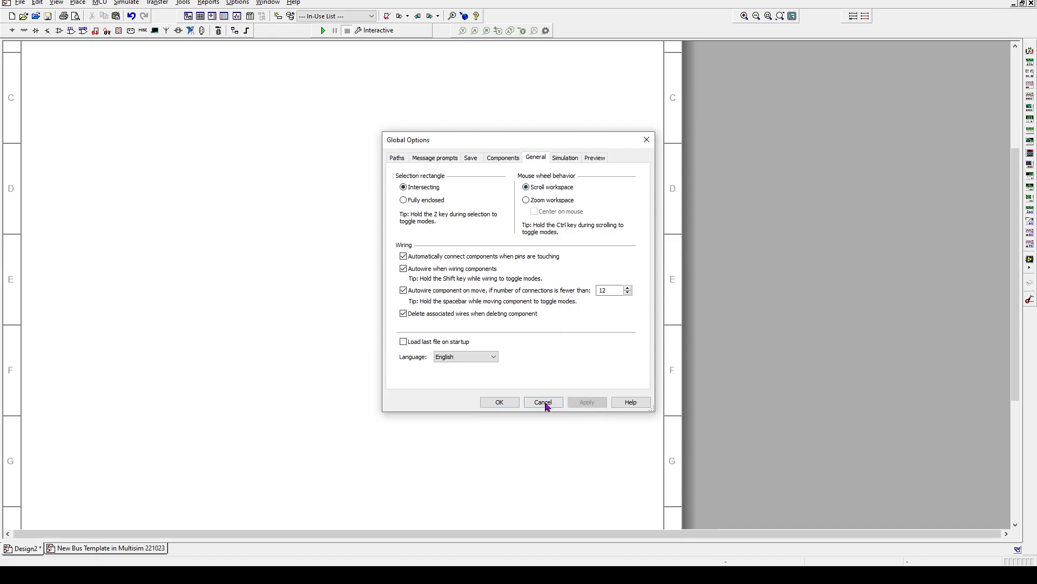
left_click(495, 402)
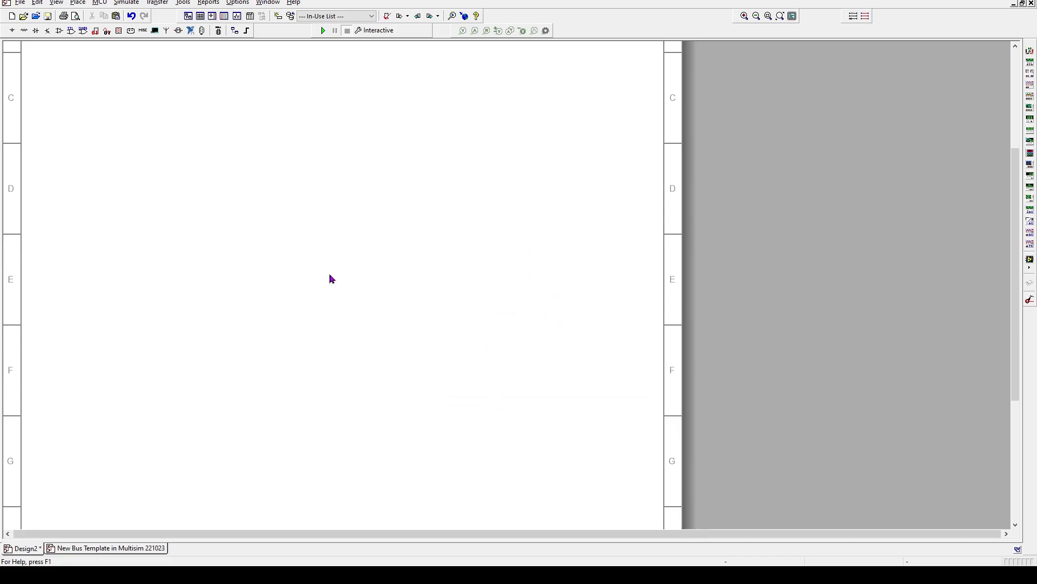
scroll(332, 279, "down", 3)
scroll(324, 287, "up", 6)
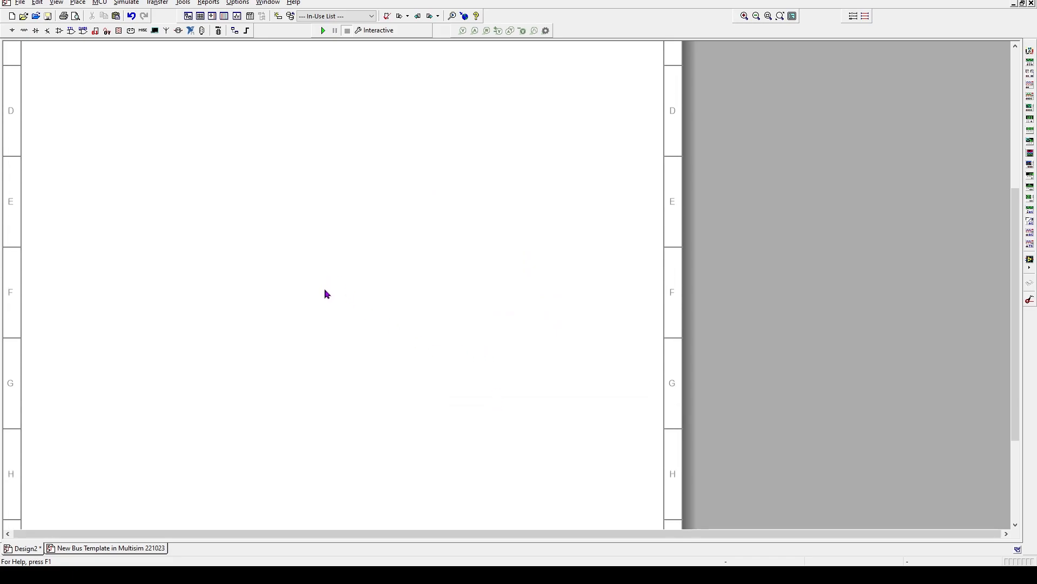
scroll(326, 291, "up", 3)
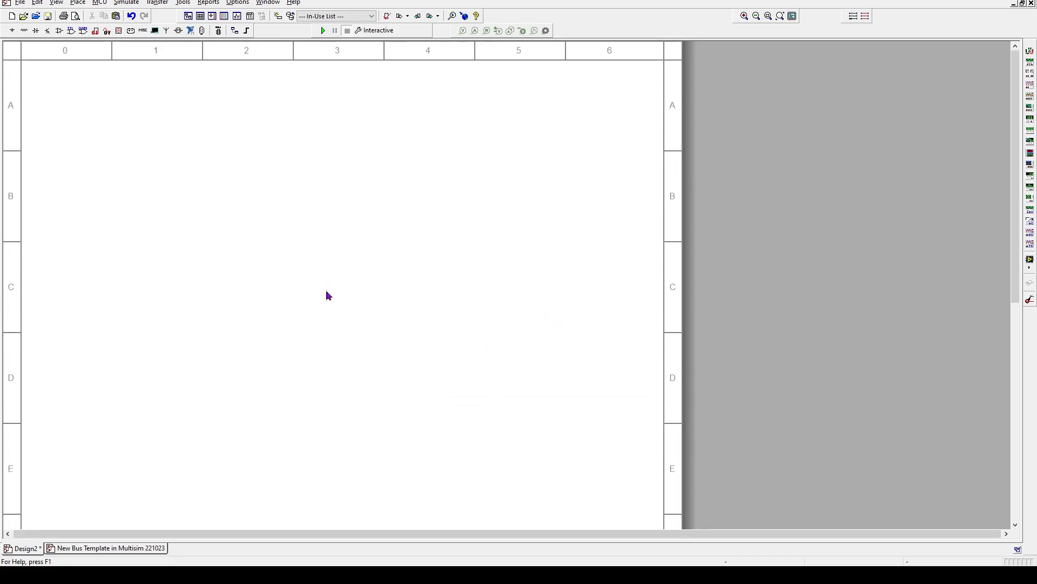
scroll(327, 292, "down", 2)
scroll(328, 299, "down", 10)
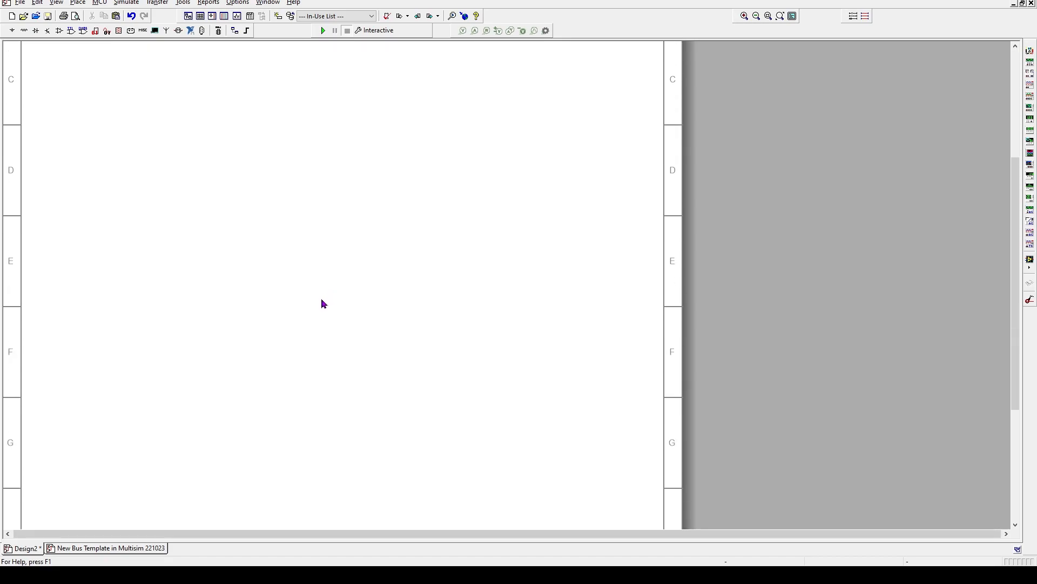
scroll(324, 307, "up", 12)
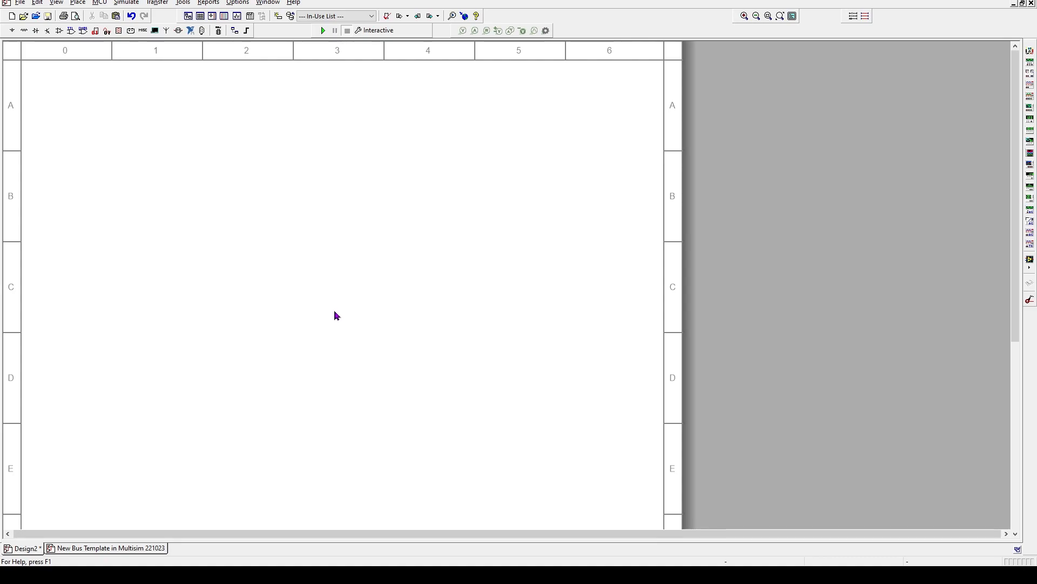
scroll(334, 311, "down", 3)
scroll(334, 313, "up", 3)
scroll(335, 316, "down", 1)
scroll(335, 317, "up", 1)
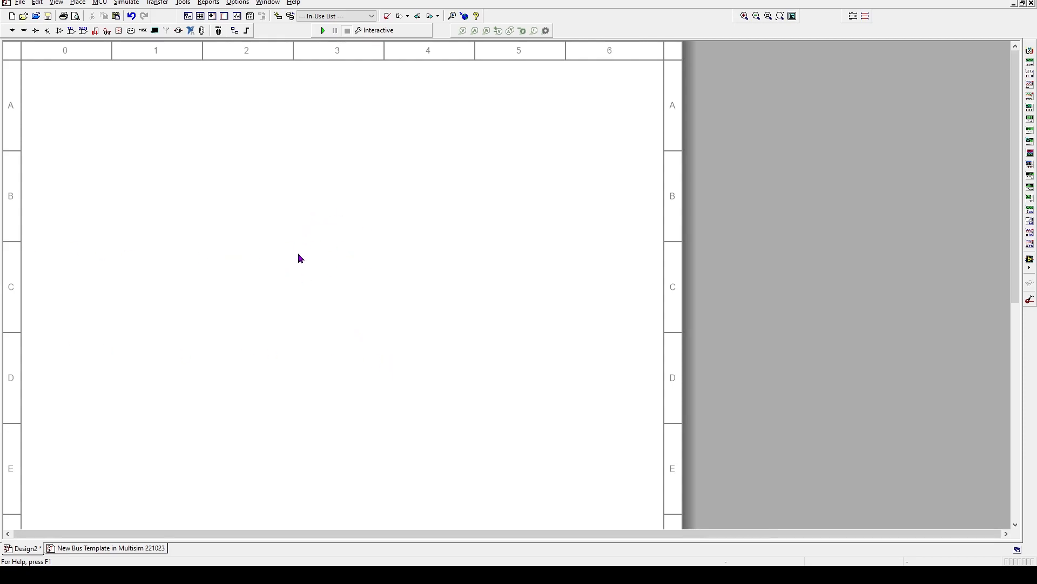
Set the sheet's workspace size to a custom 11 by 17 inches
left_click(239, 3)
left_click(239, 3)
left_click(268, 3)
mouse_move(239, 4)
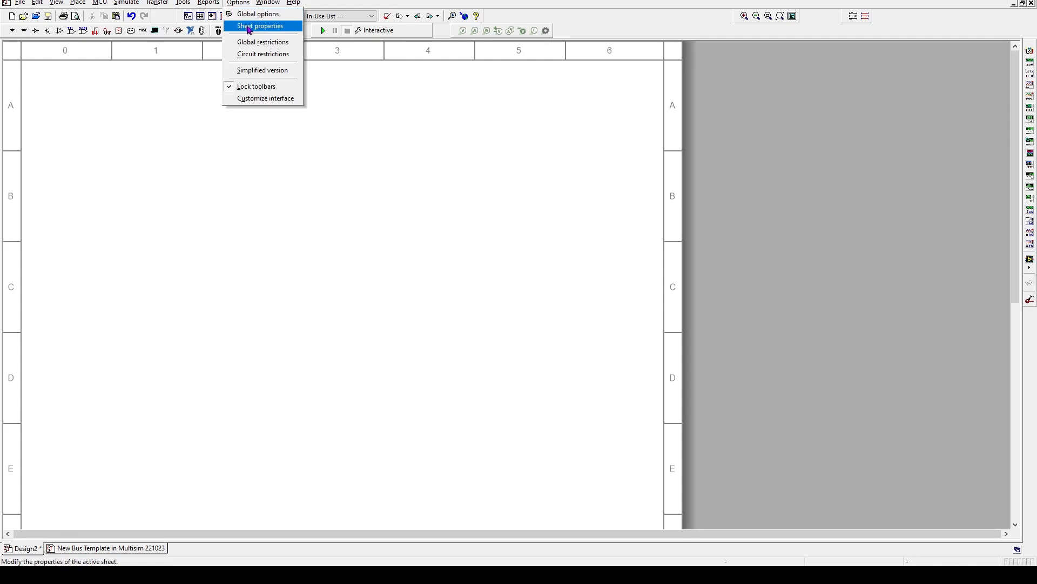
left_click(264, 27)
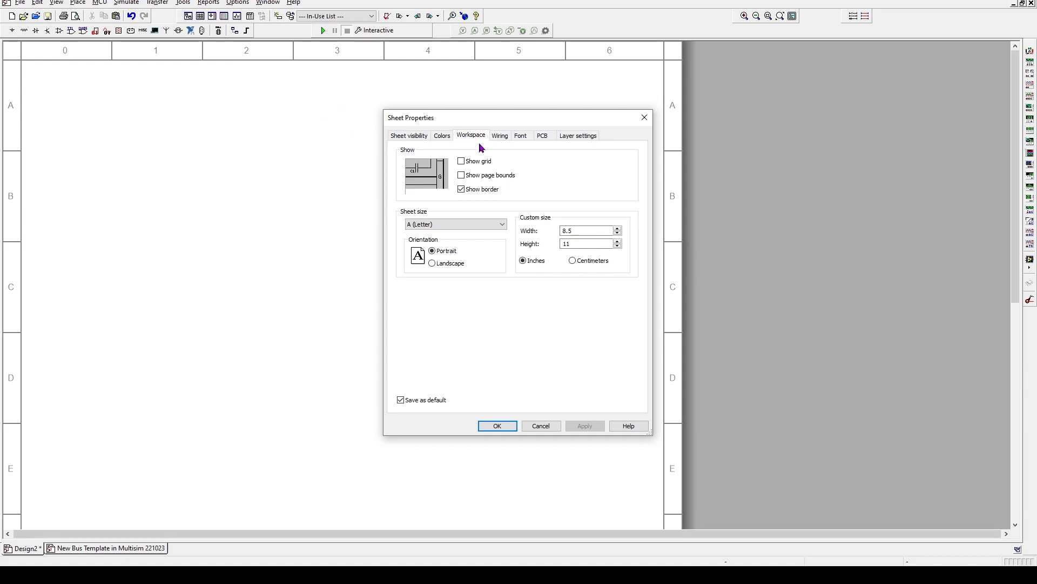
left_click(567, 231)
left_click_drag(587, 233, 559, 233)
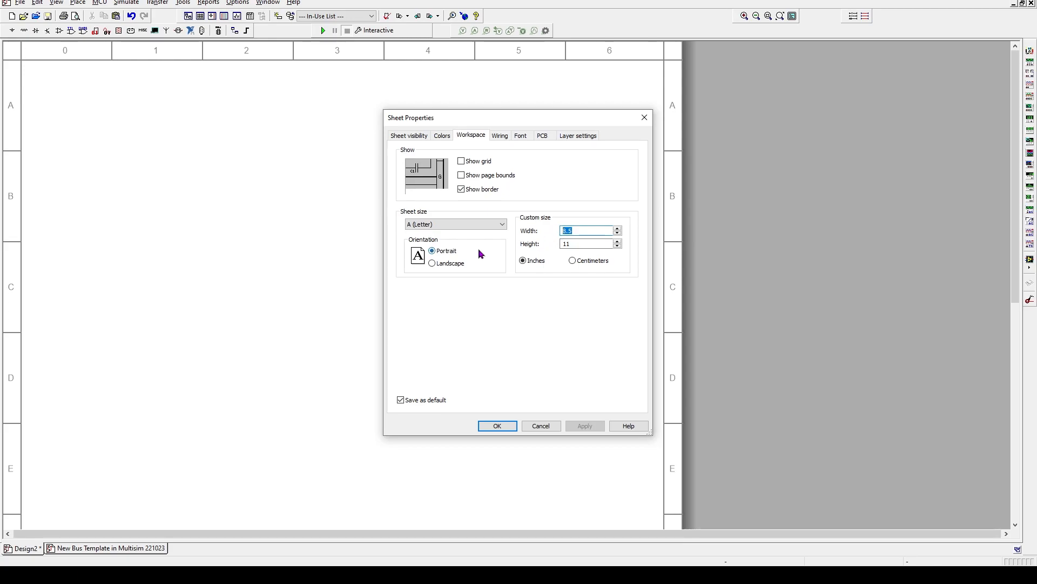
type("11")
key("Tab")
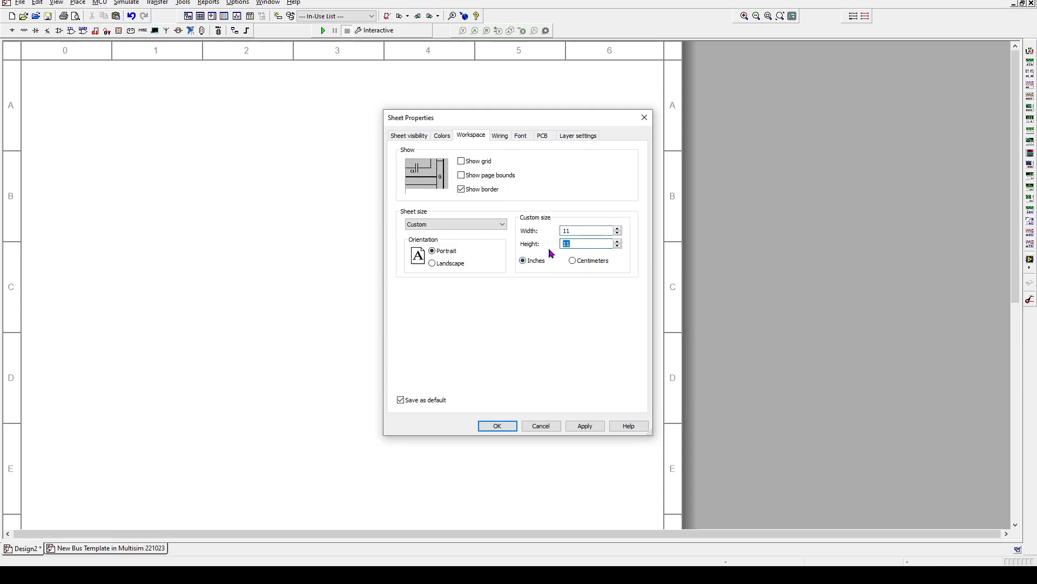
type("17")
left_click(580, 427)
left_click(586, 426)
left_click(507, 427)
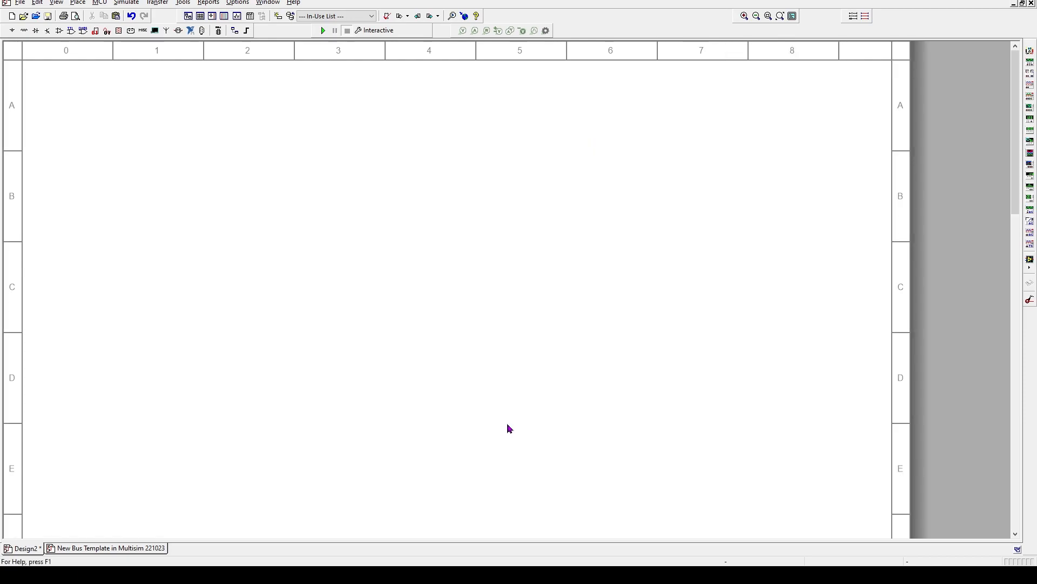
scroll(509, 374, "down", 5)
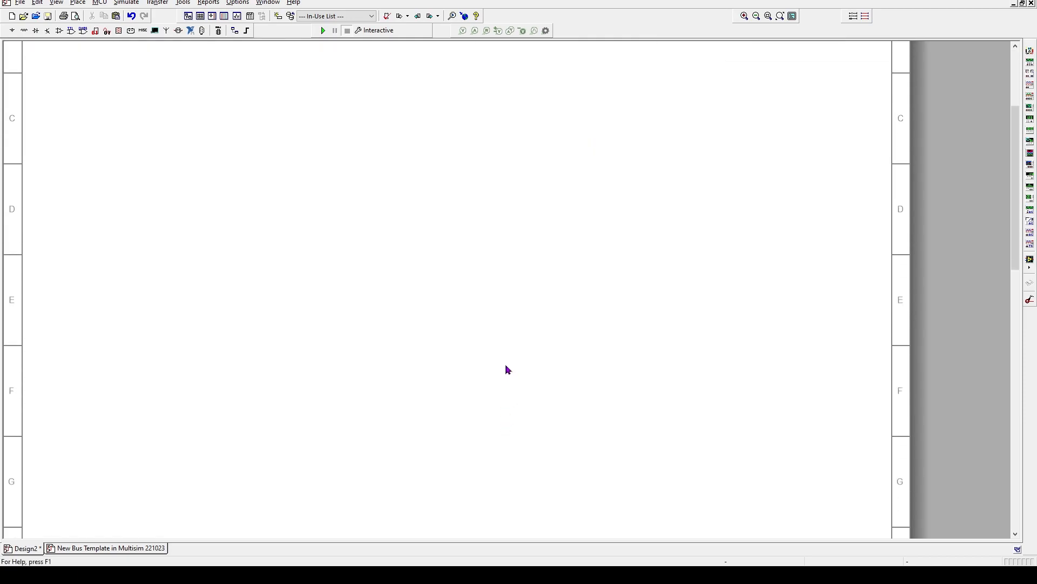
scroll(509, 374, "down", 2)
scroll(512, 376, "up", 5)
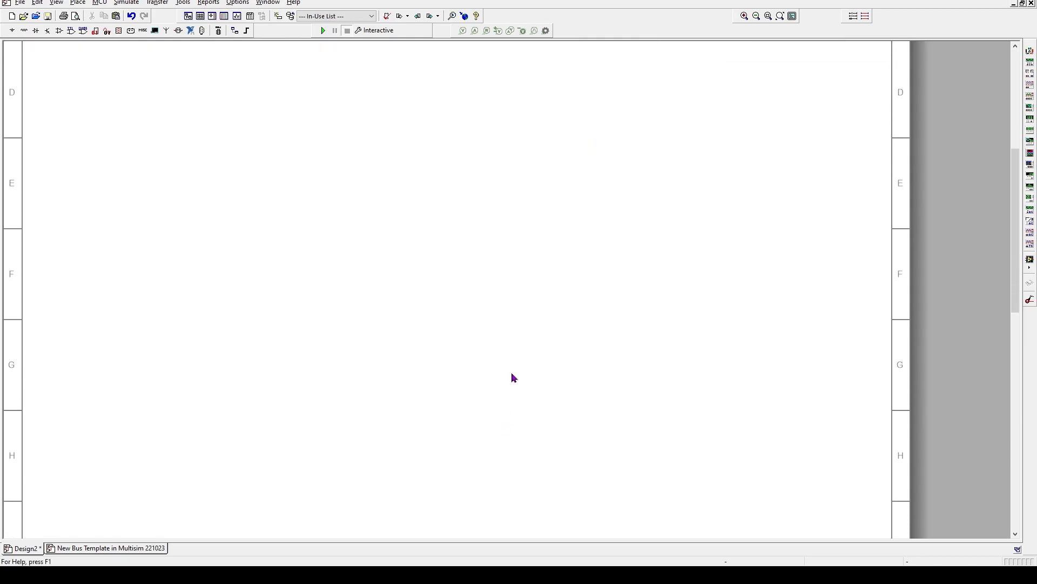
scroll(514, 377, "up", 3)
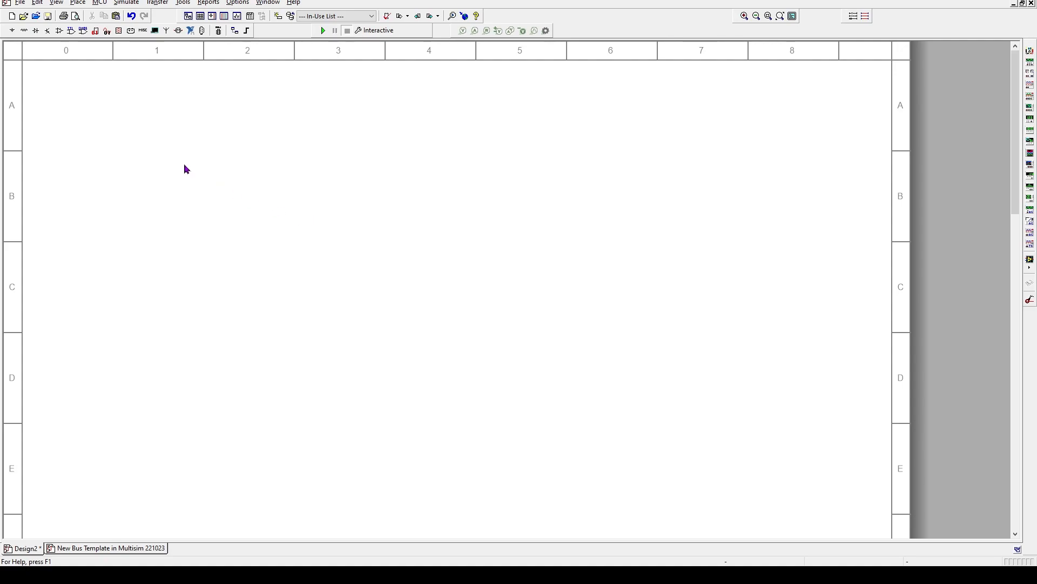
Set the Print sheet setup zoom to Fit to page
left_click(20, 3)
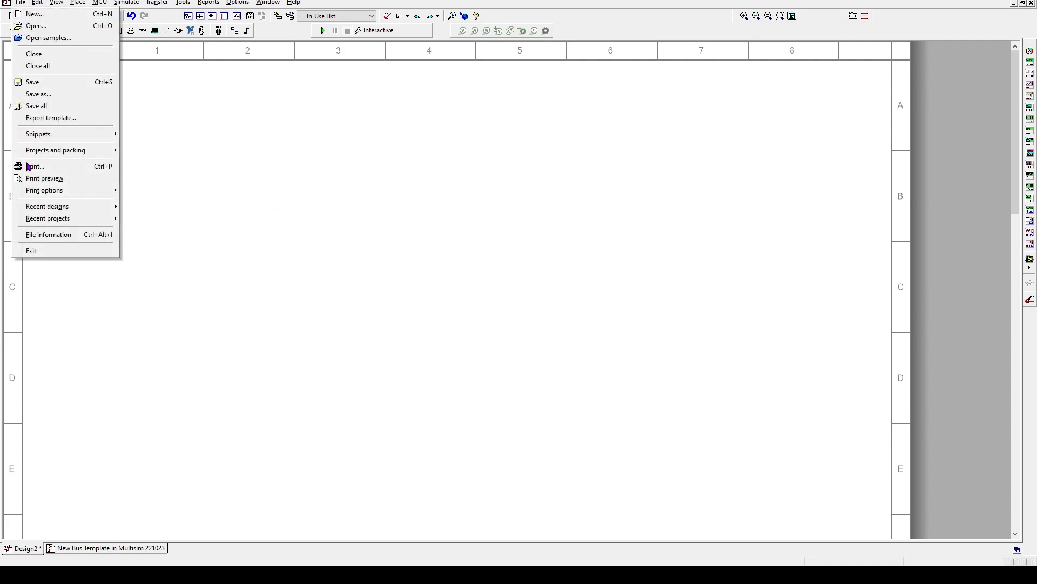
mouse_move(32, 193)
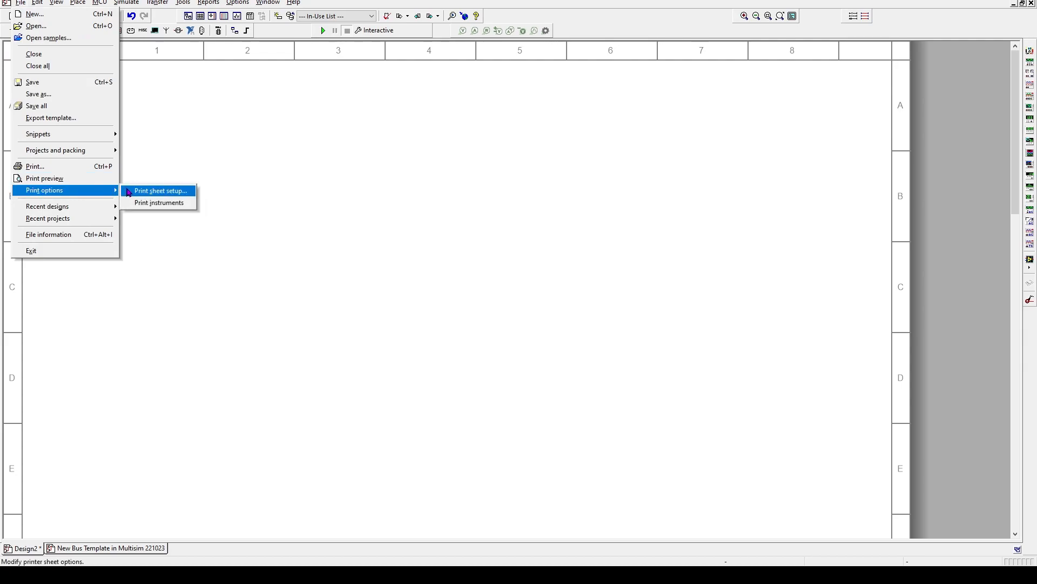
left_click(167, 194)
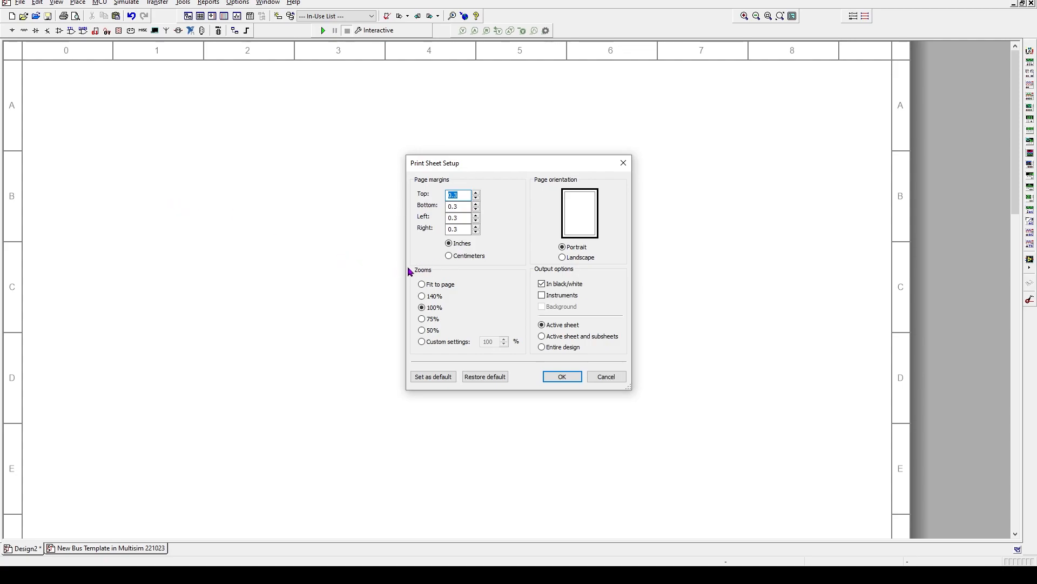
left_click(424, 284)
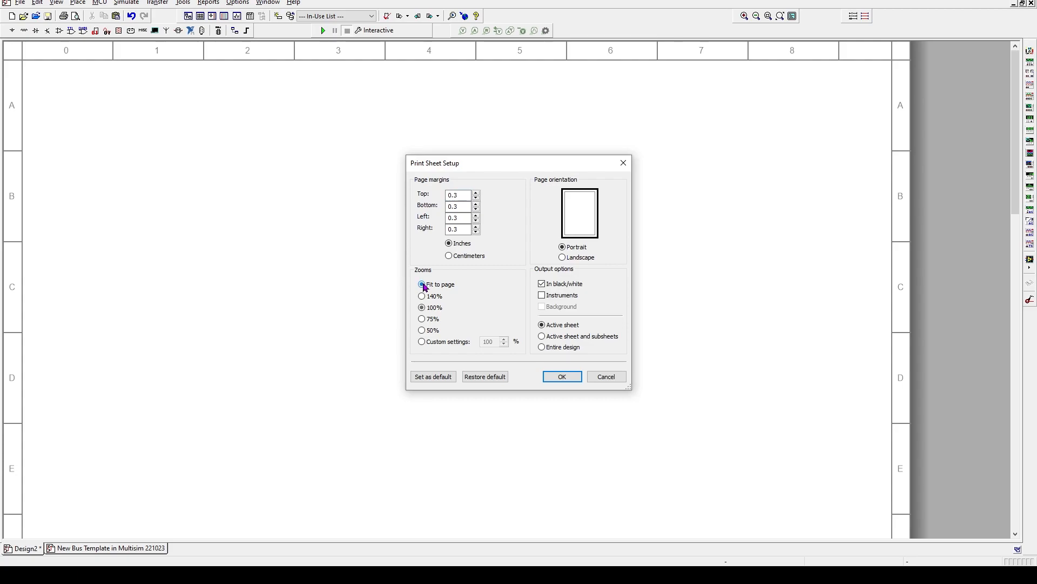
left_click(566, 378)
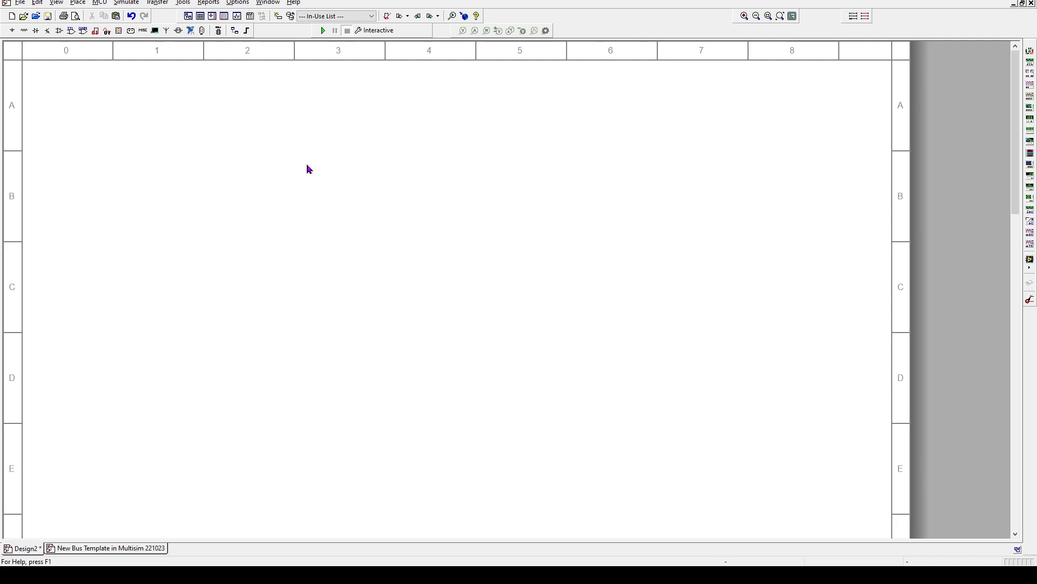
Place a text annotation near the top-left corner of the sheet
scroll(318, 221, "down", 3)
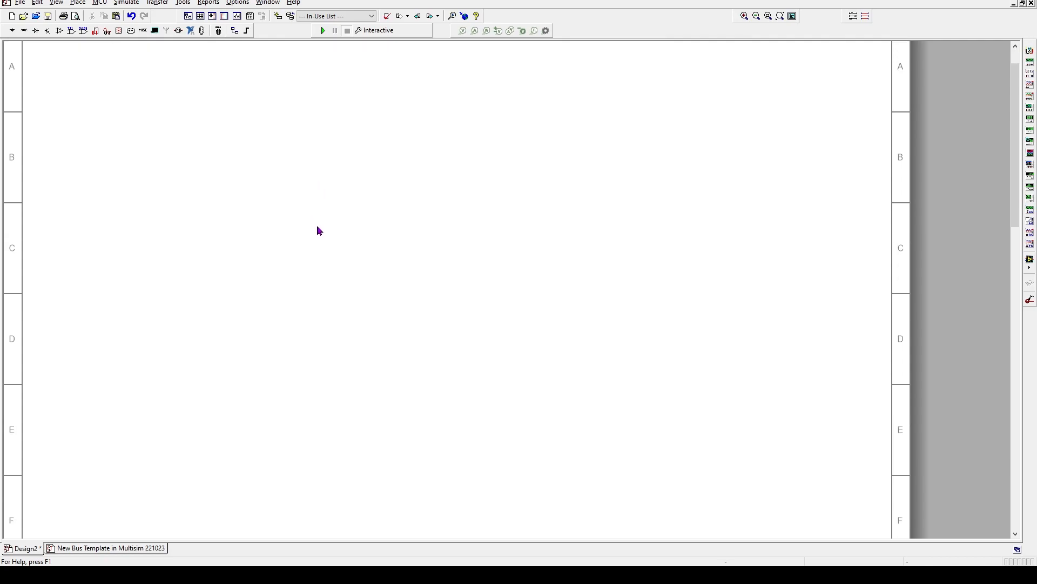
scroll(316, 229, "up", 3)
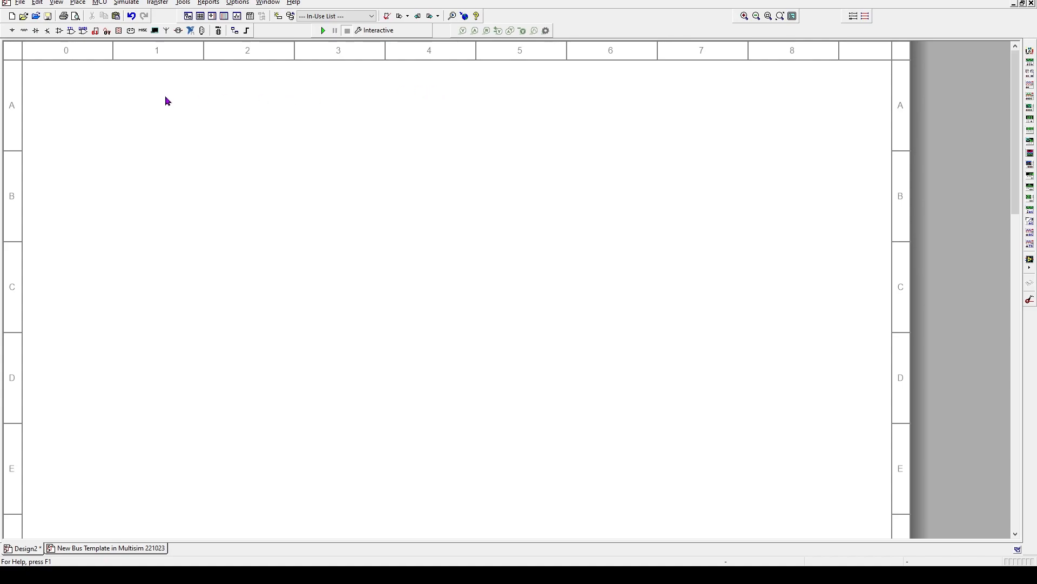
left_click(79, 3)
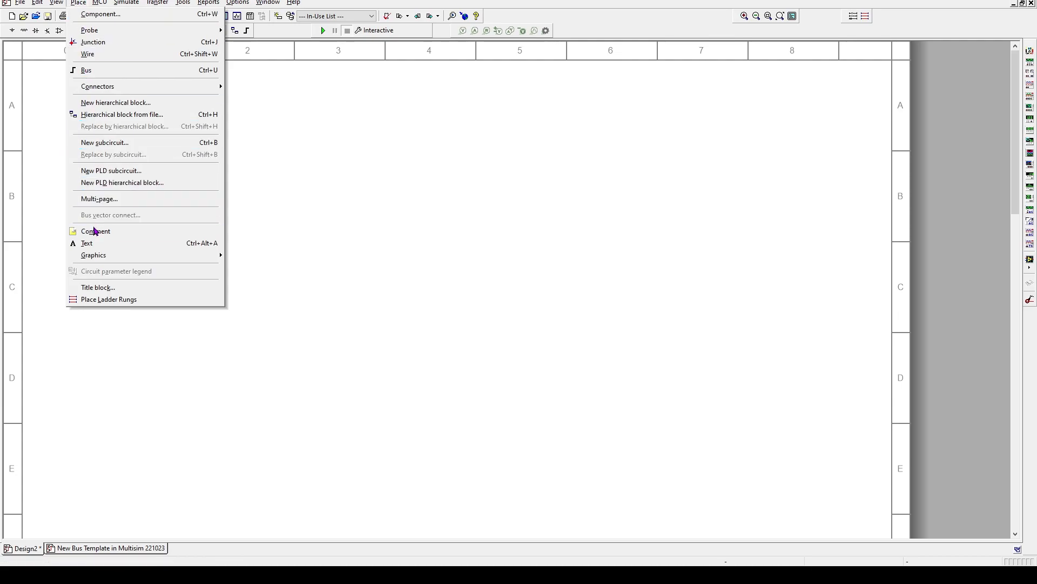
left_click(87, 242)
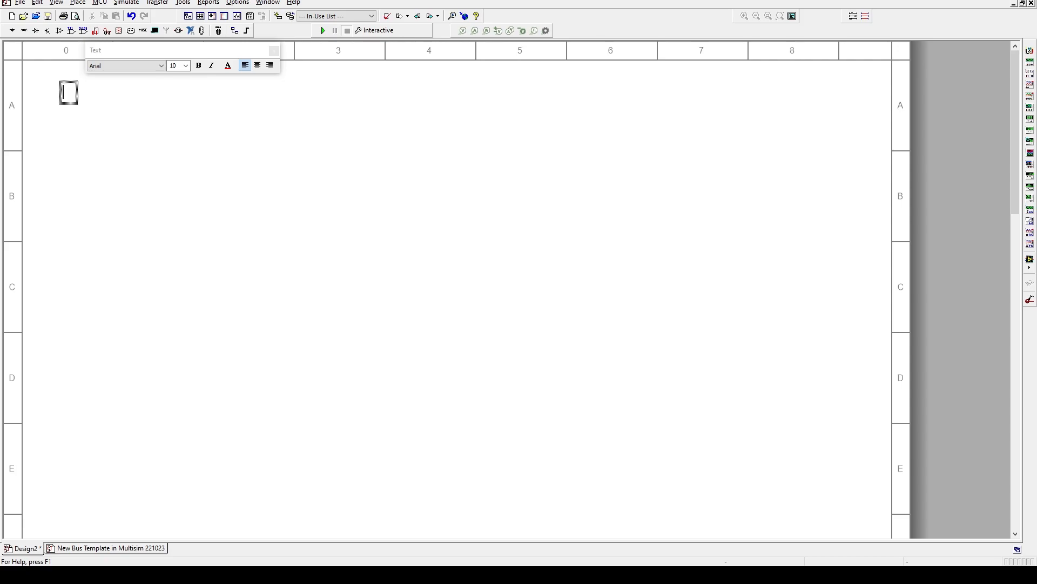
Type '231009 P7 K1' followed by the student's full name into the text box
type("231")
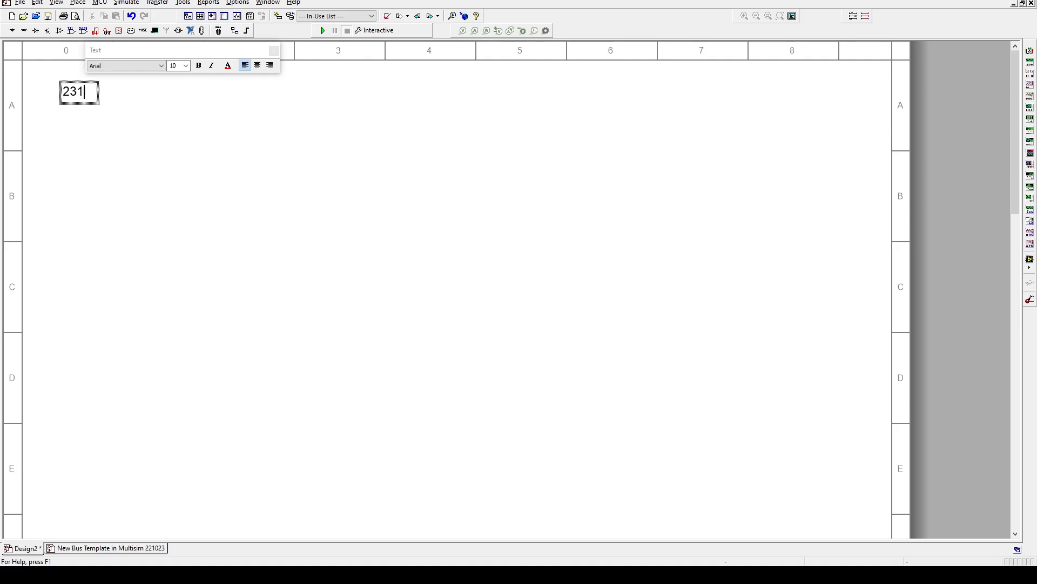
type("009")
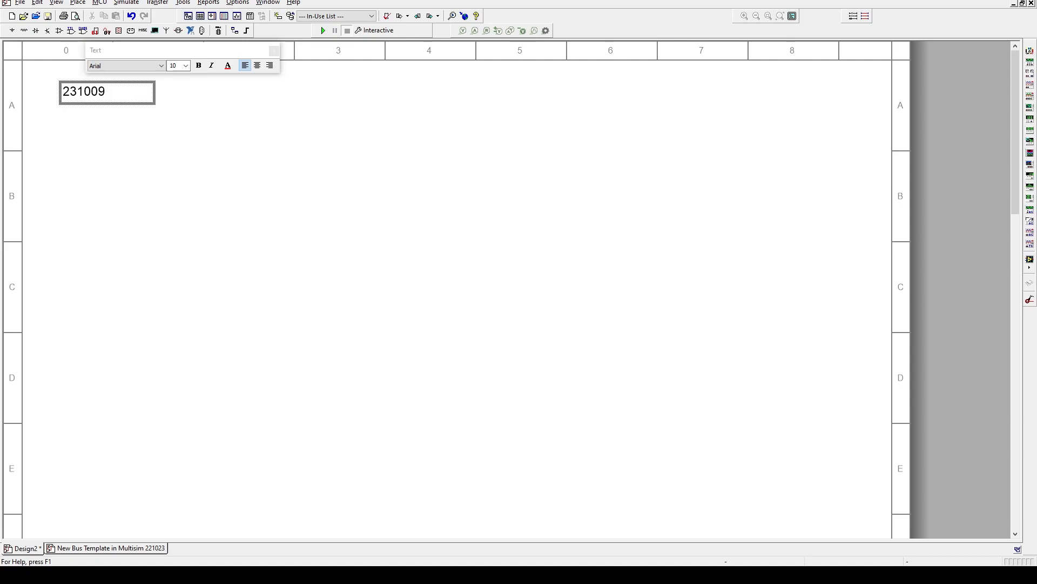
type("P7")
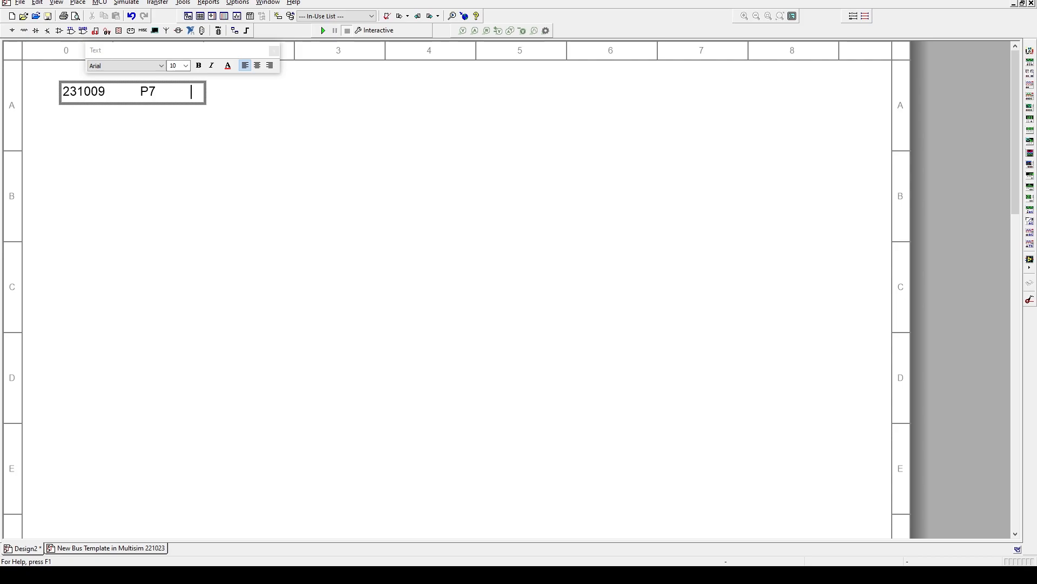
type("K")
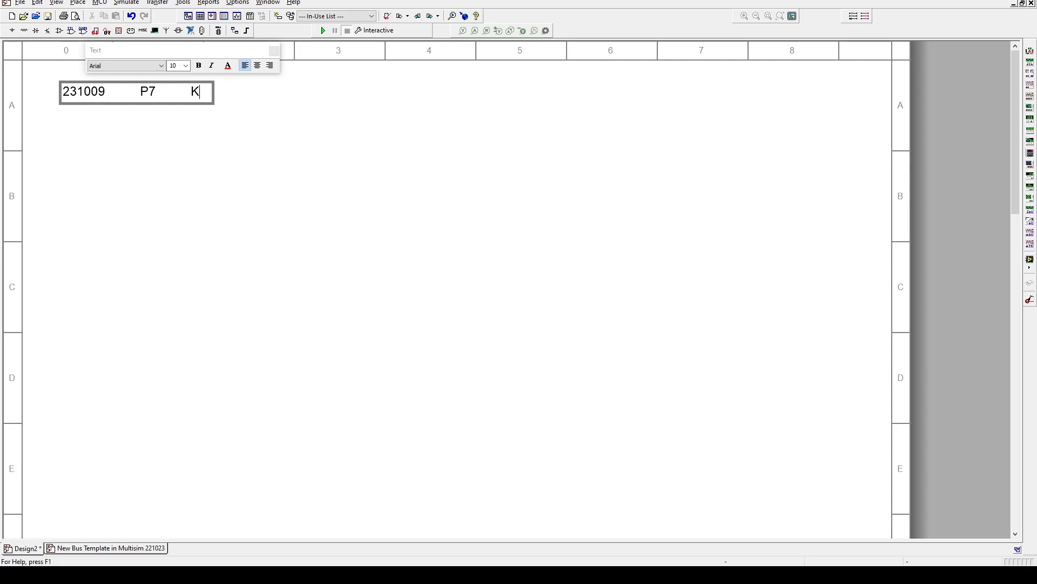
type("1")
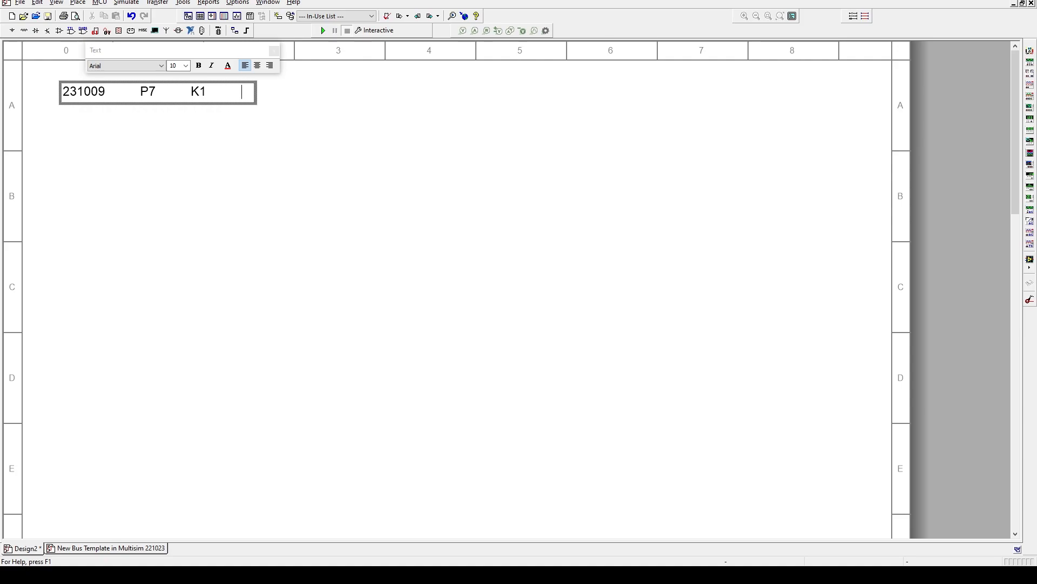
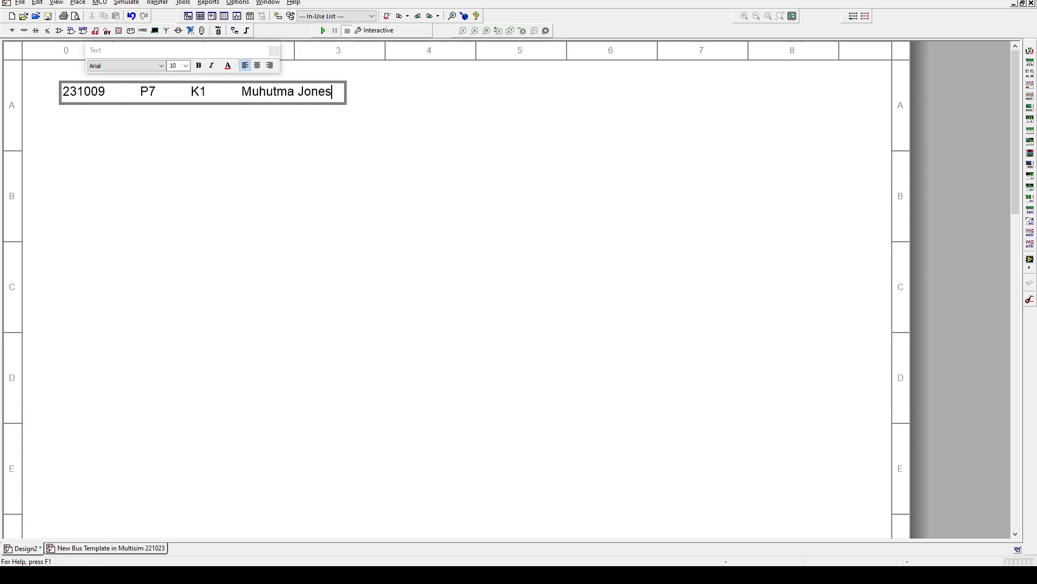
left_click(326, 200)
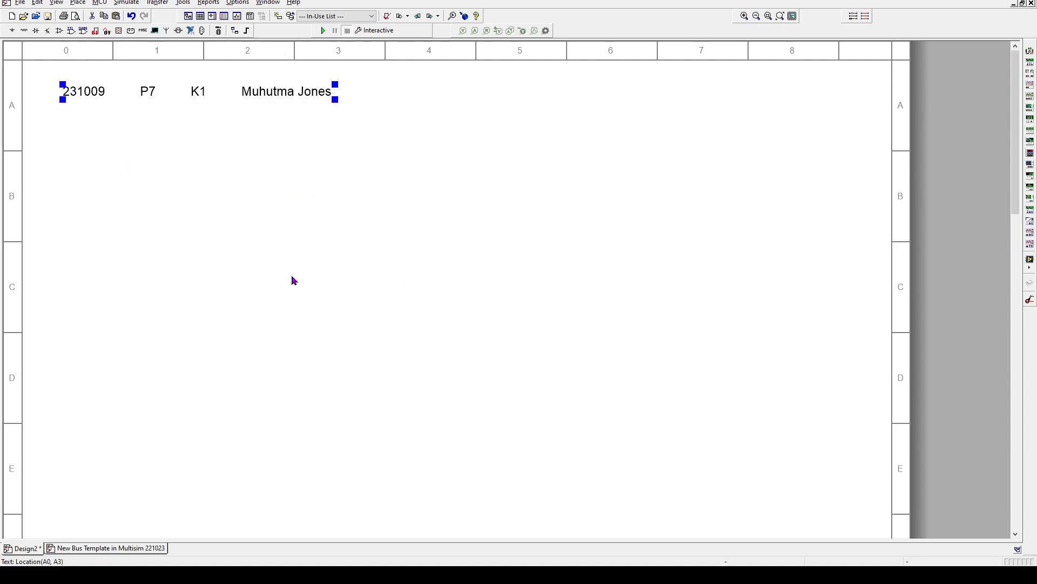
Drag the header text row up and left into the sheet's top-left corner
left_click(205, 152)
left_click(174, 96)
left_click_drag(173, 98, 143, 85)
left_click(228, 120)
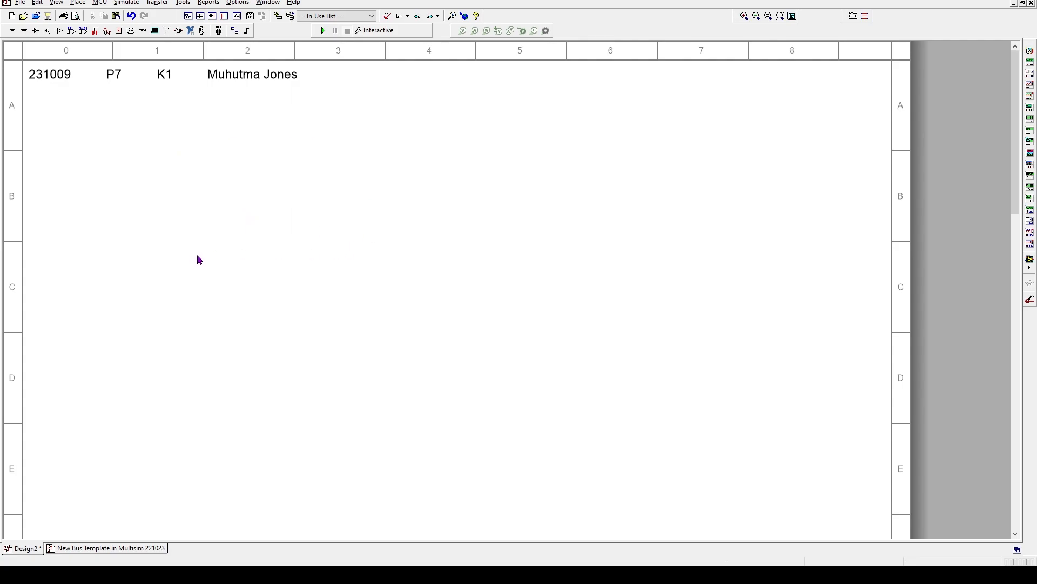
Search the component browser for VCC and pick the VCC supply
right_click(299, 175)
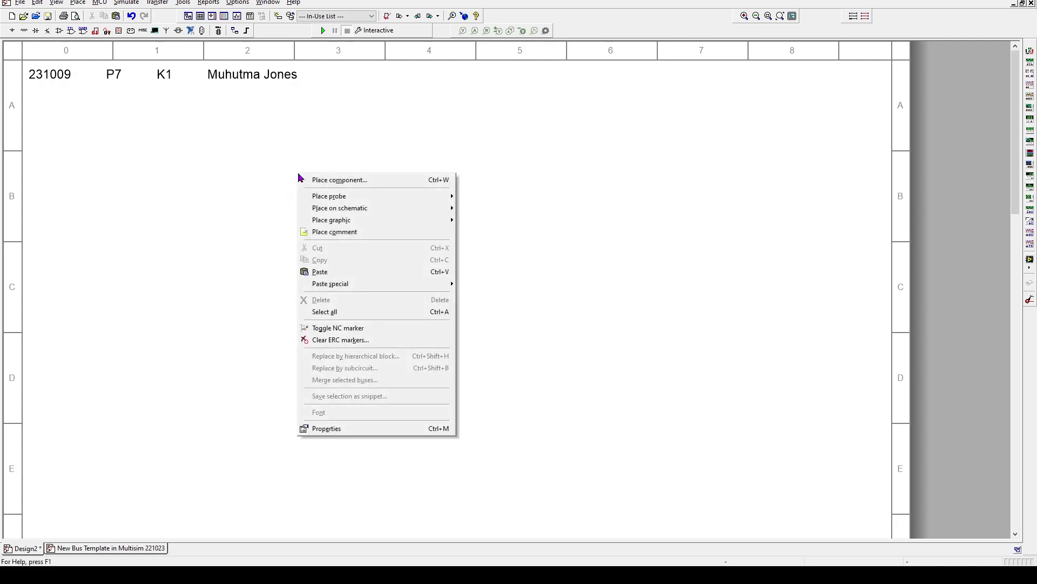
left_click(344, 184)
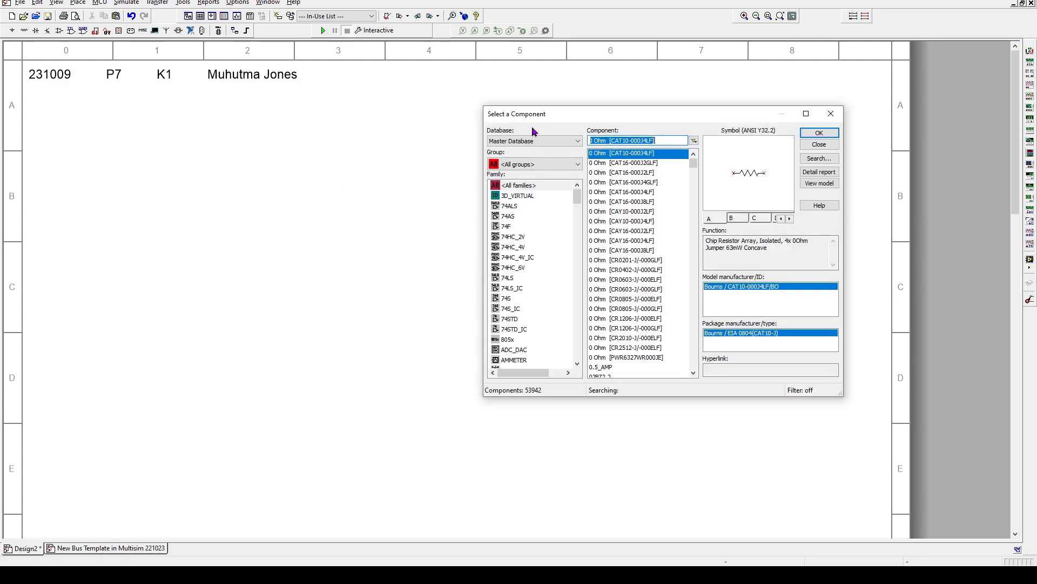
left_click_drag(600, 117, 381, 141)
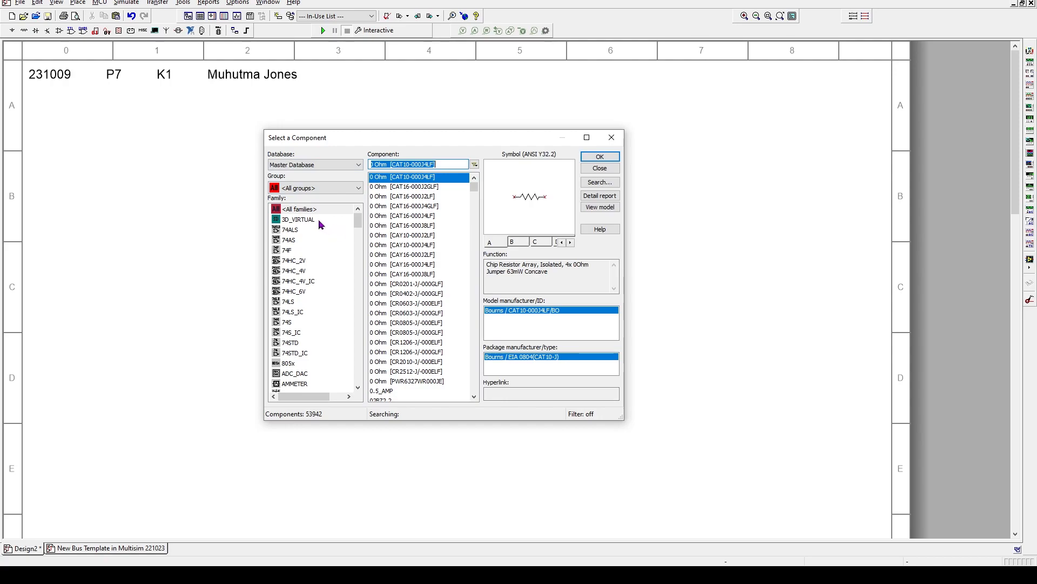
left_click(389, 165)
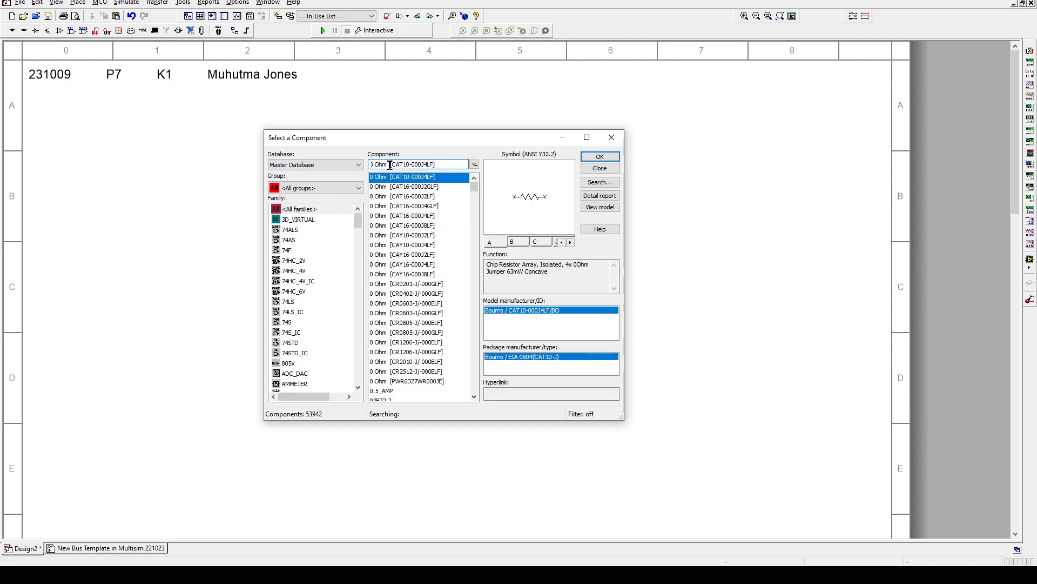
left_click_drag(438, 165, 356, 166)
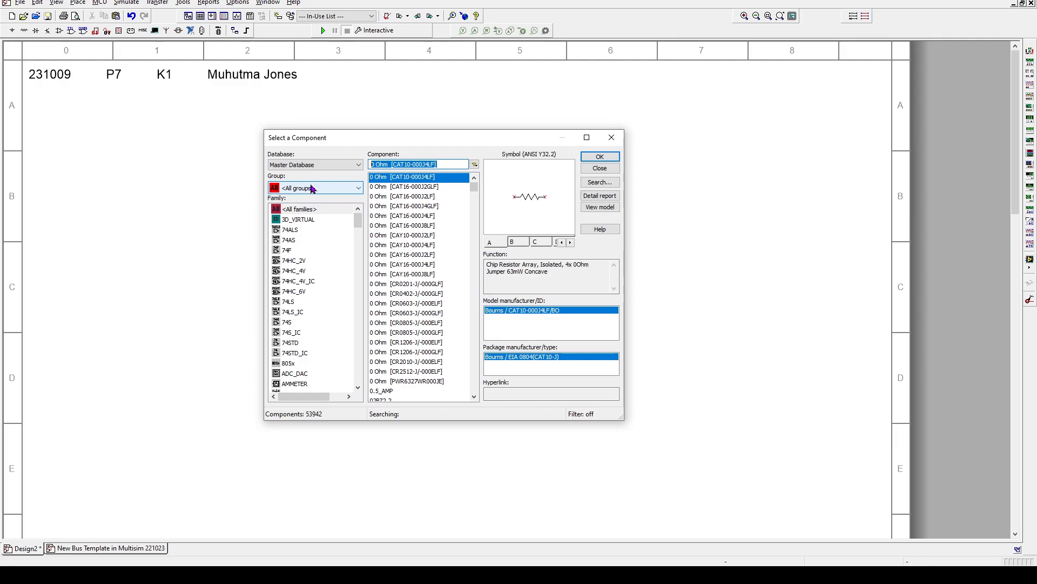
type("VCC")
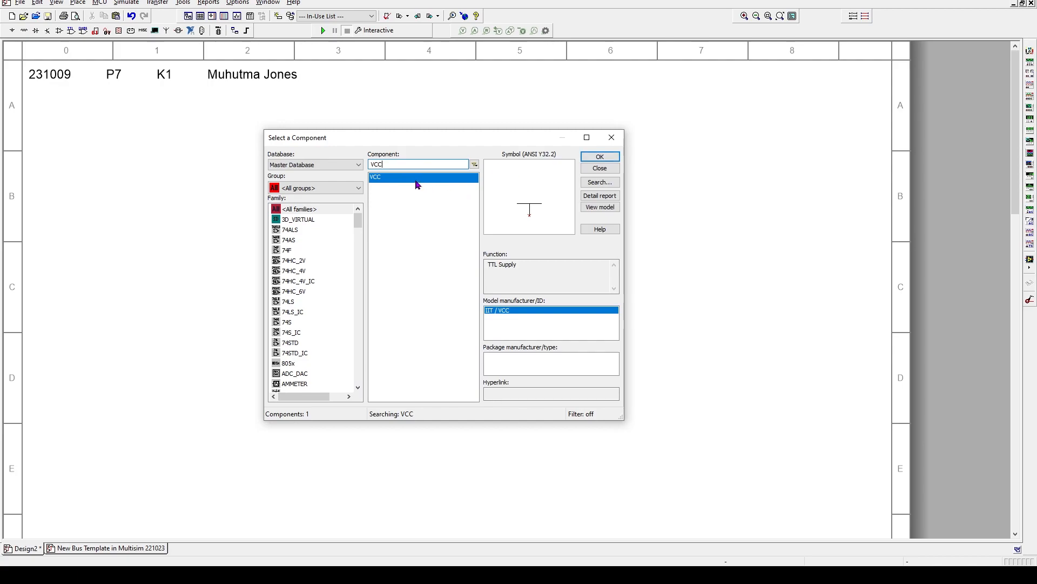
double_click(417, 178)
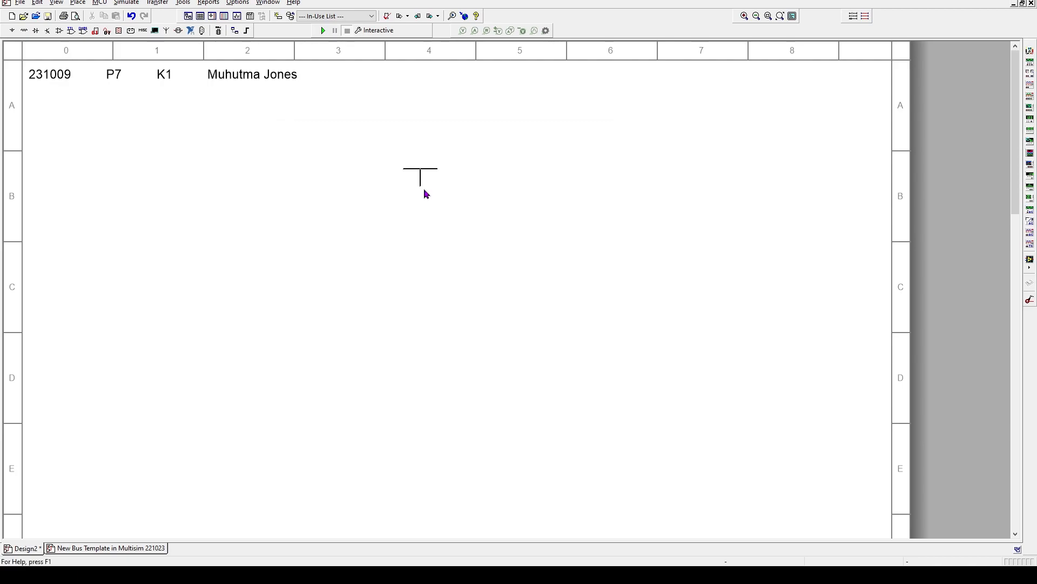
Place the VCC 5.0V supply at top-left and nudge it down below the header
left_click(67, 126)
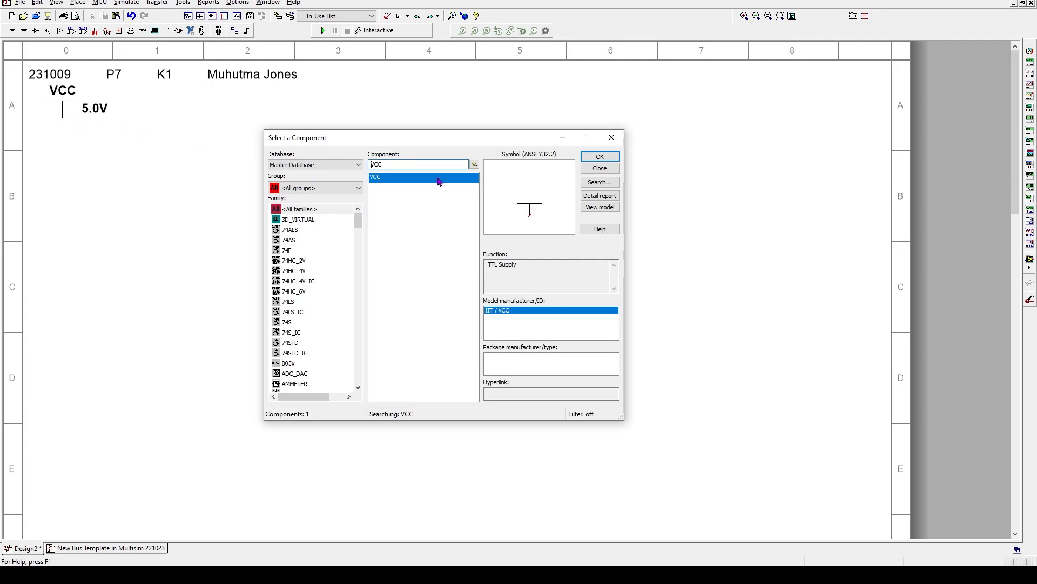
left_click(601, 168)
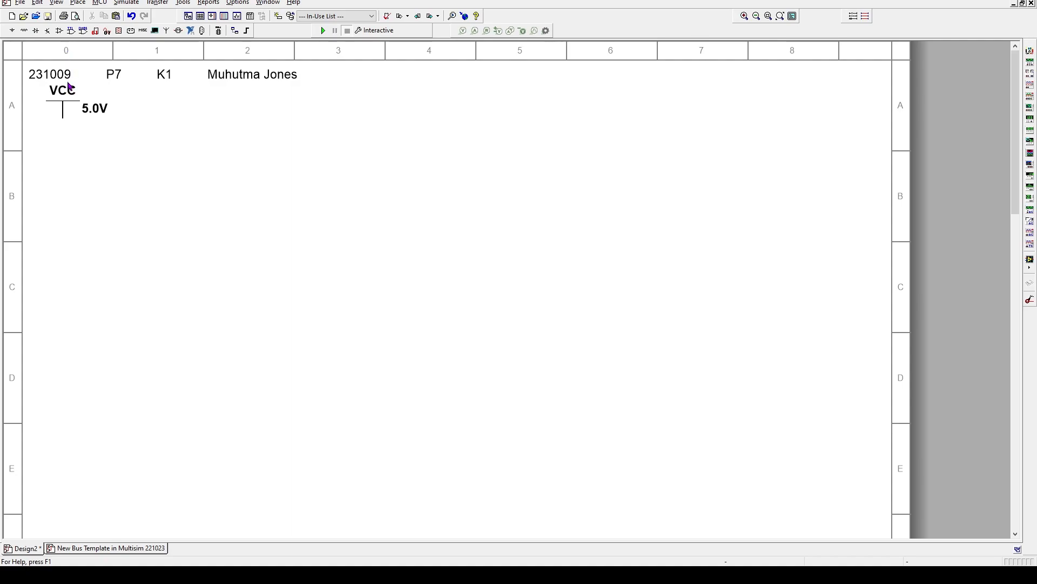
left_click(63, 118)
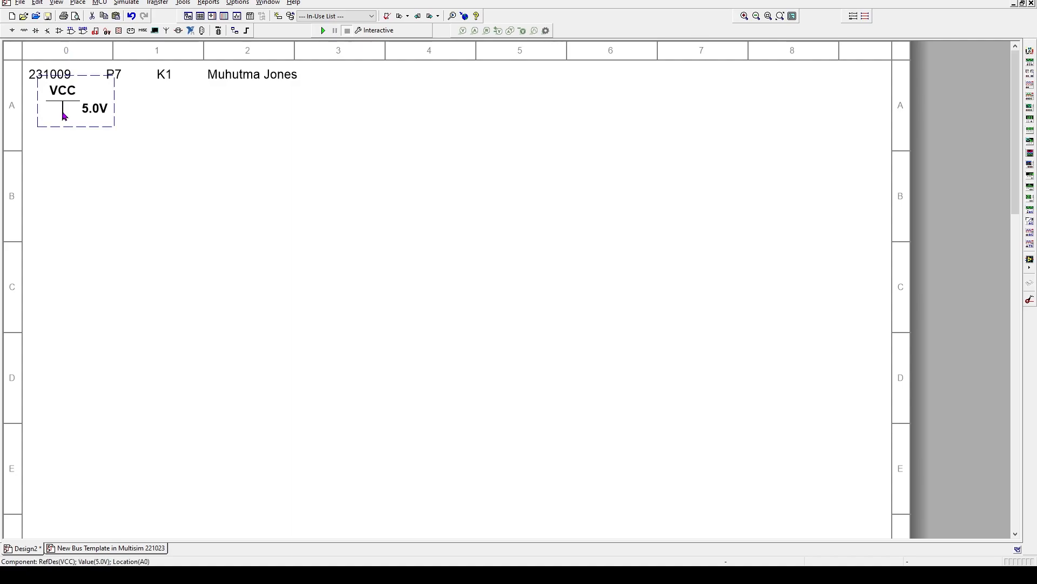
key("Right")
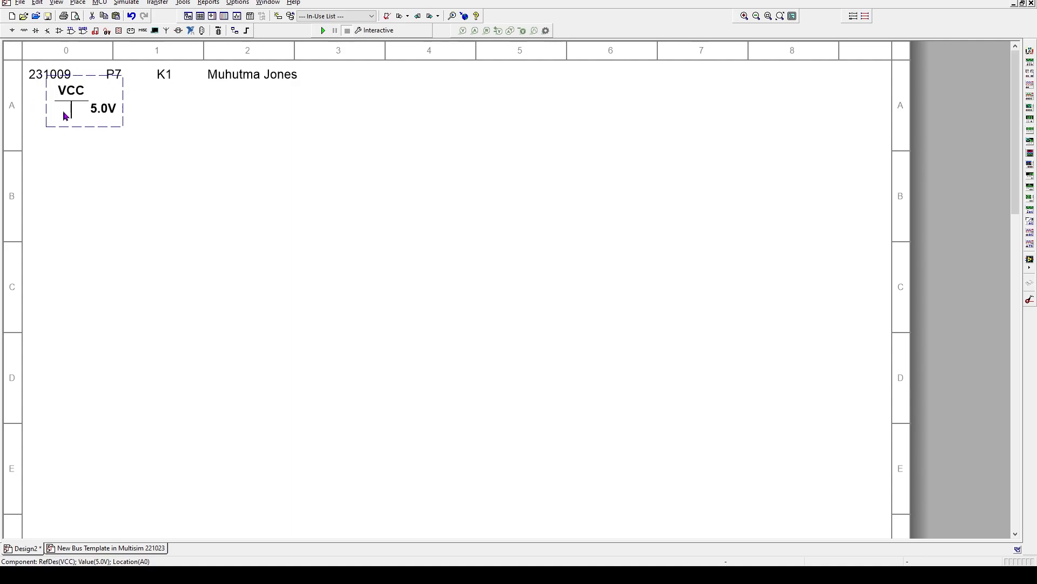
key("Left")
mouse_move(64, 115)
left_mouse_down()
mouse_move(120, 127)
mouse_move(148, 258)
mouse_move(65, 119)
left_mouse_up()
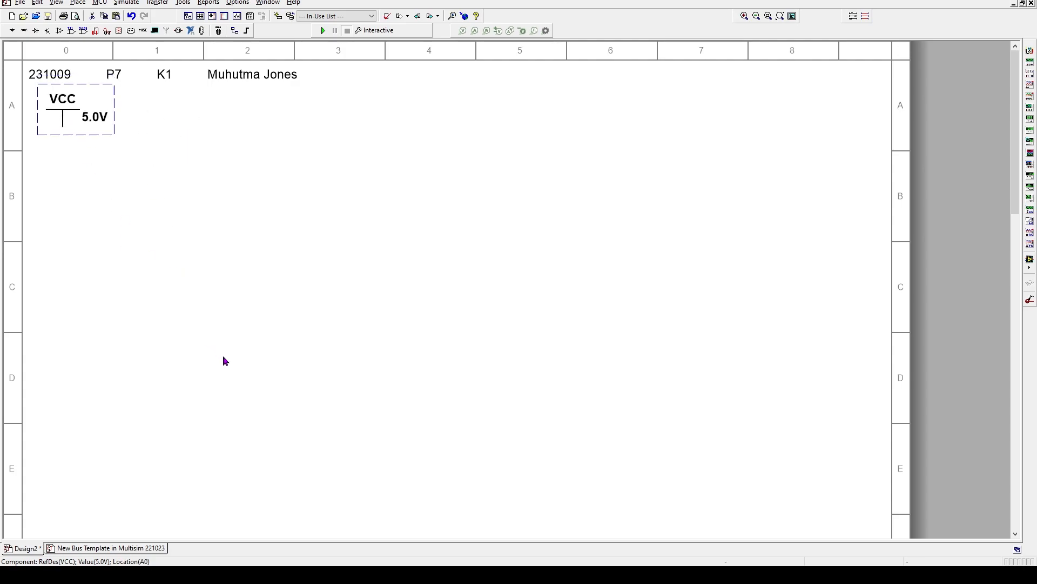
key("Down")
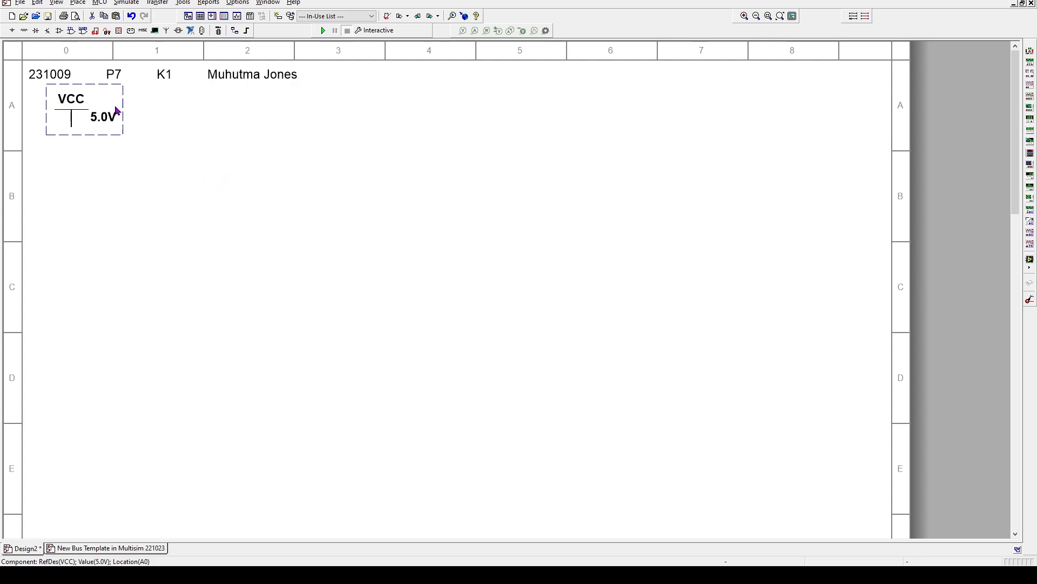
Search for DGND and place the digital ground symbol below the VCC supply
right_click(209, 175)
left_click(227, 184)
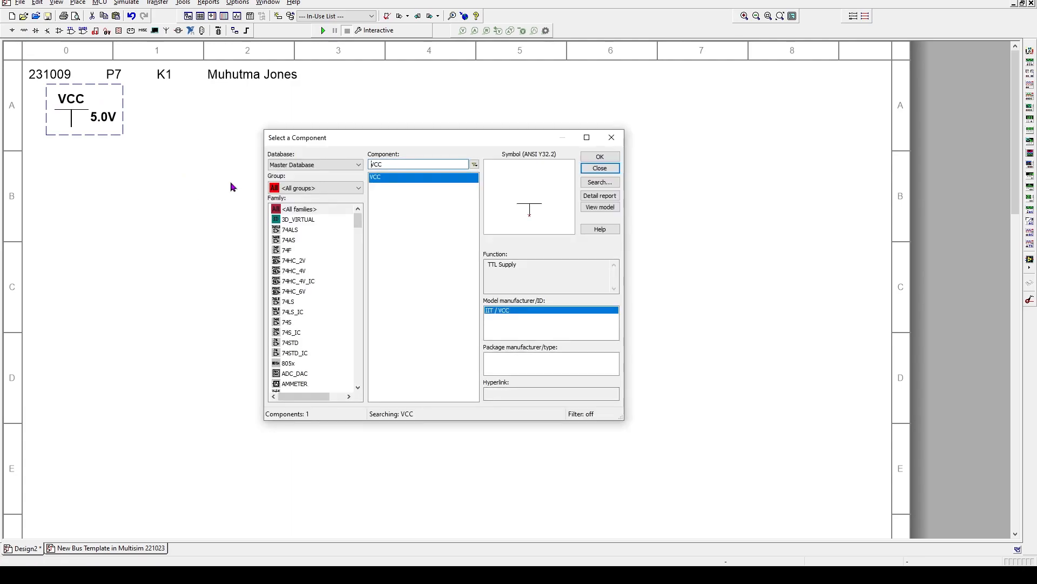
double_click(392, 167)
type("DGND")
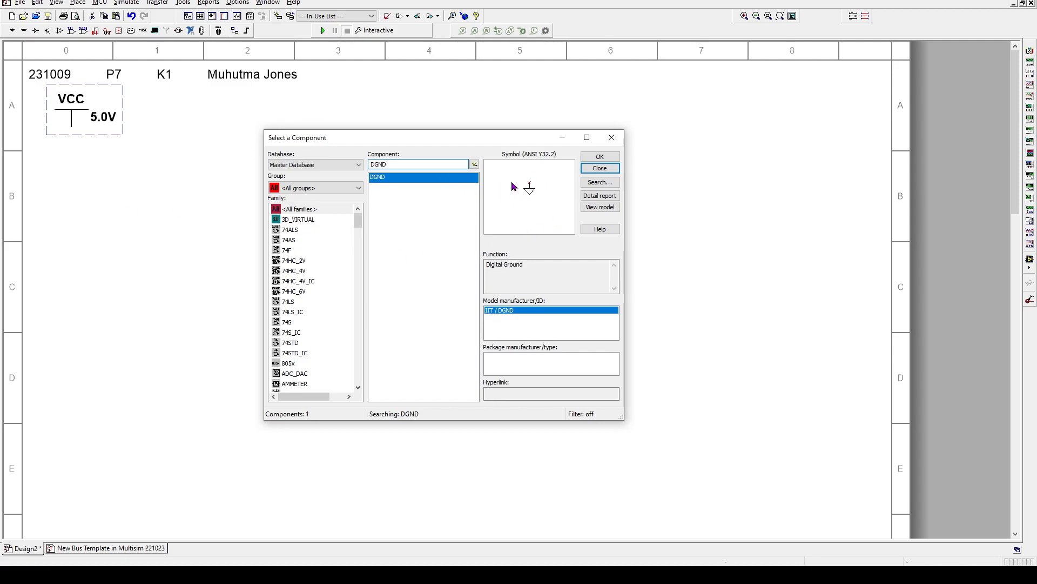
double_click(414, 178)
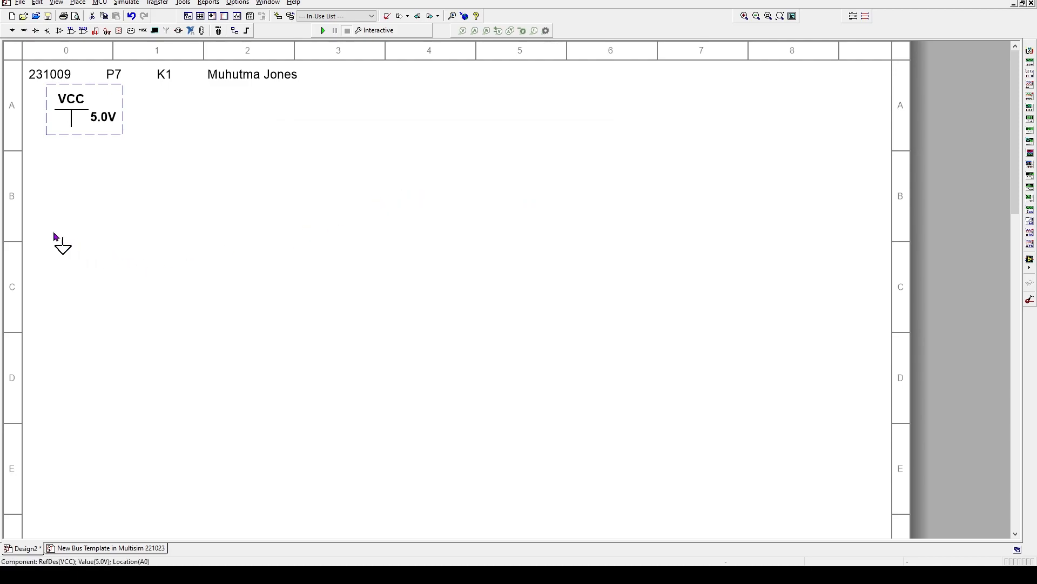
left_click(79, 243)
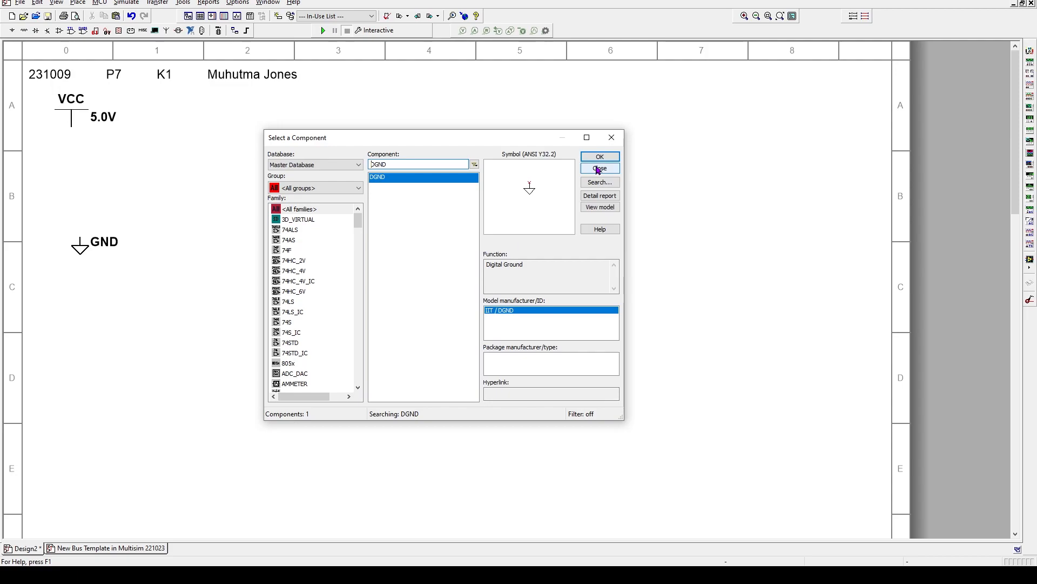
left_click_drag(424, 138, 540, 222)
Replace the DGND search text so the component search reads 74LS08N
double_click(514, 247)
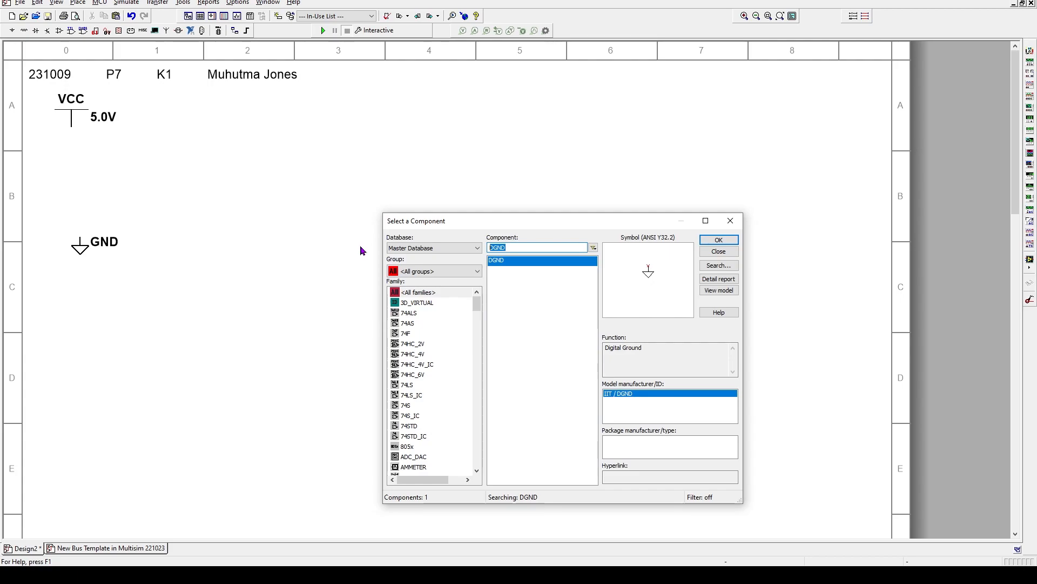
type("SN")
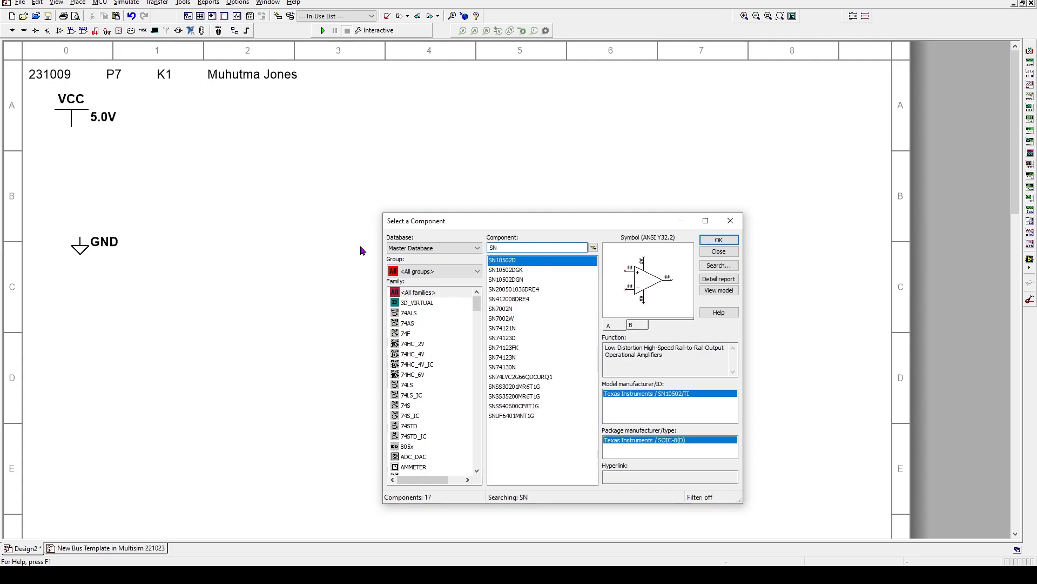
type("74")
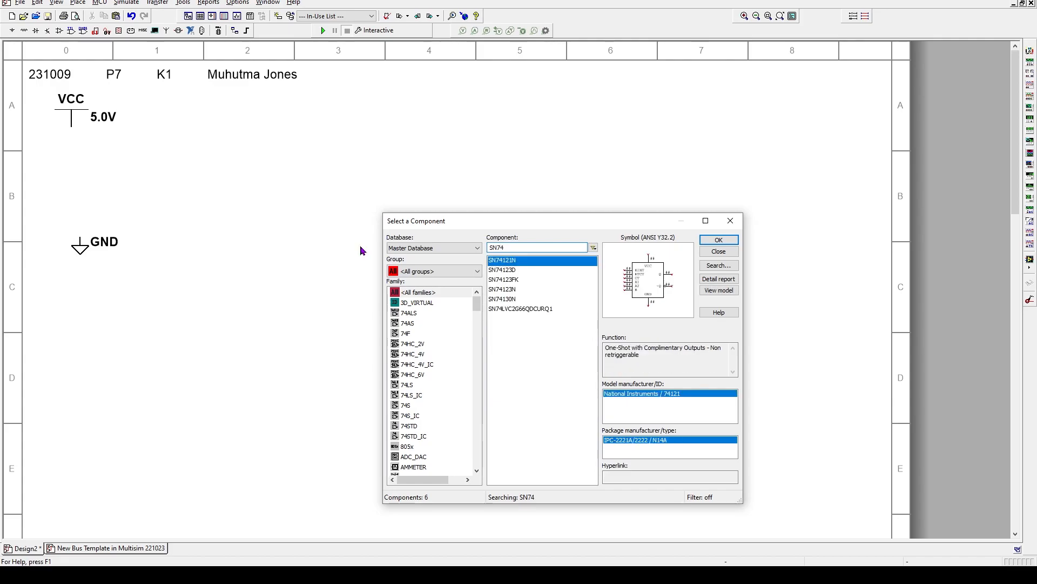
type("ls")
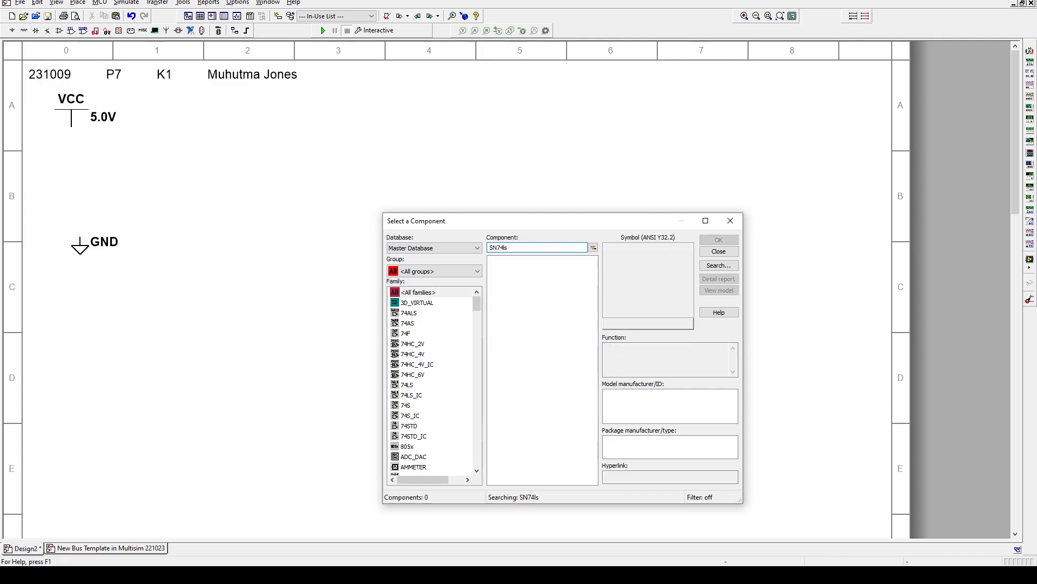
key("BackSpace")
key("BackSpace")
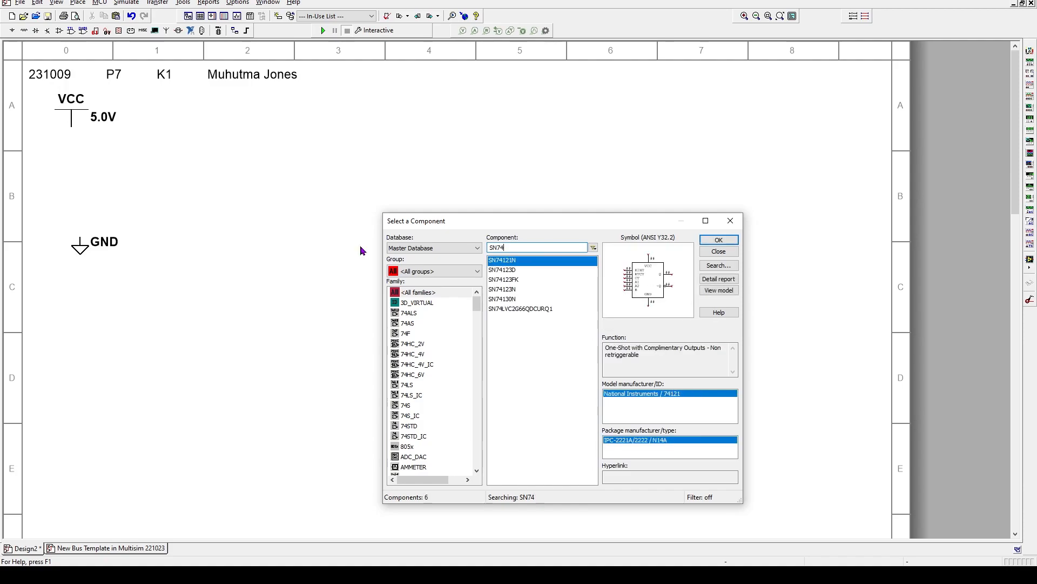
type("LS08N")
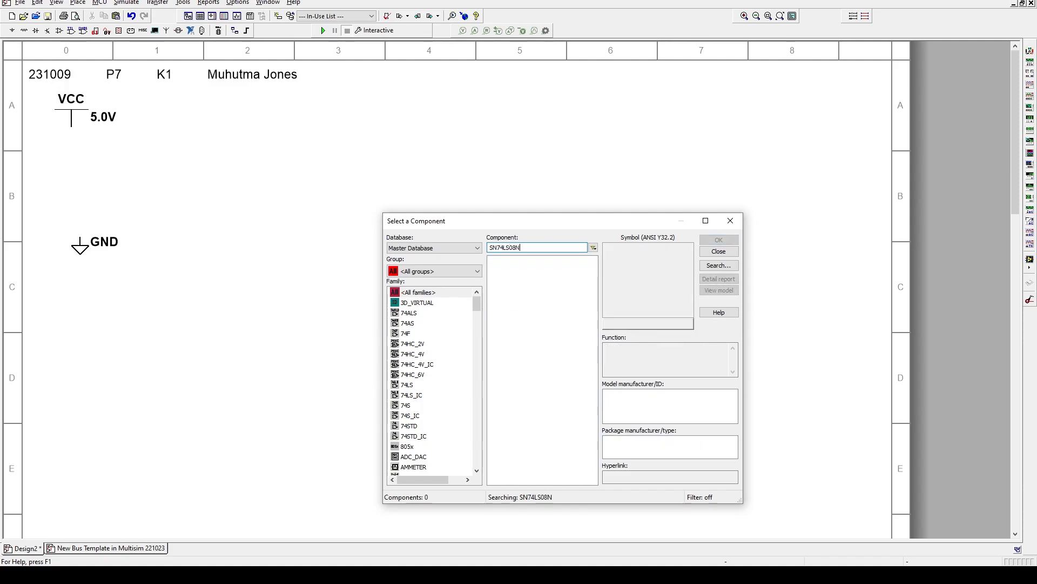
left_click(488, 245)
key("Delete")
key("Delete")
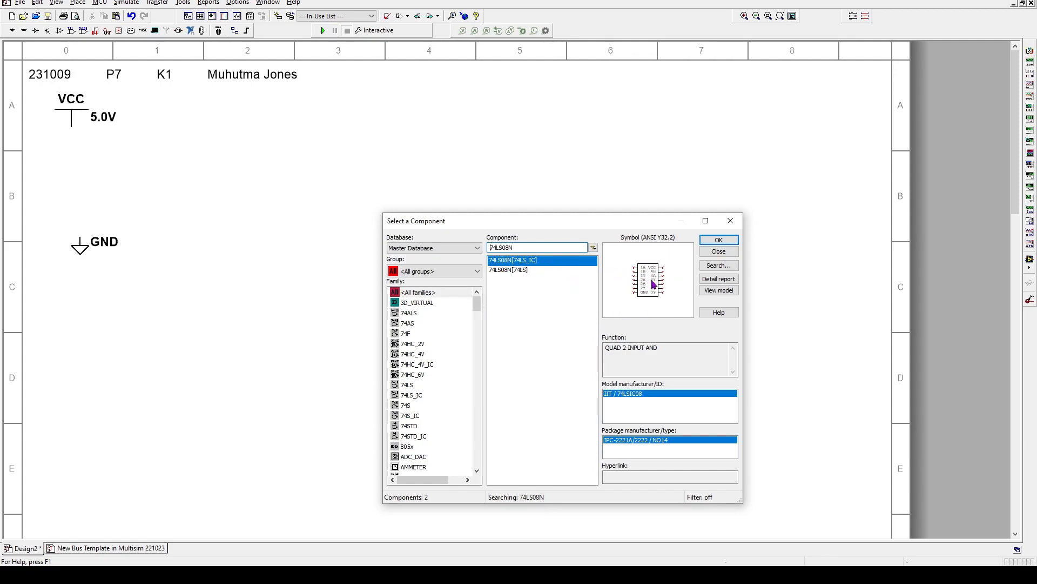
Place section A of the 74LS08N[74LS] AND gate on the sheet as U1A in row B
left_click(513, 271)
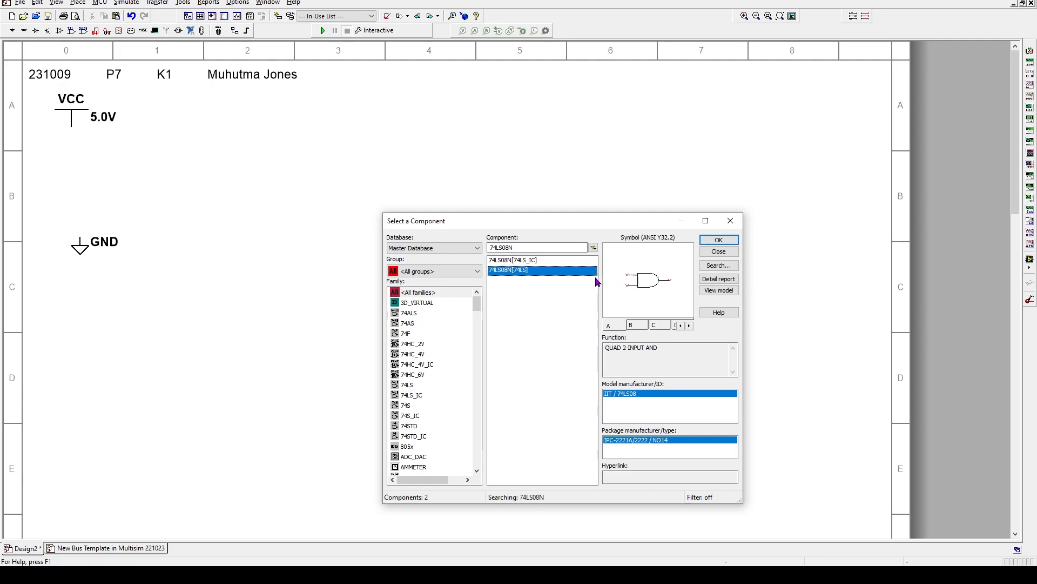
double_click(513, 270)
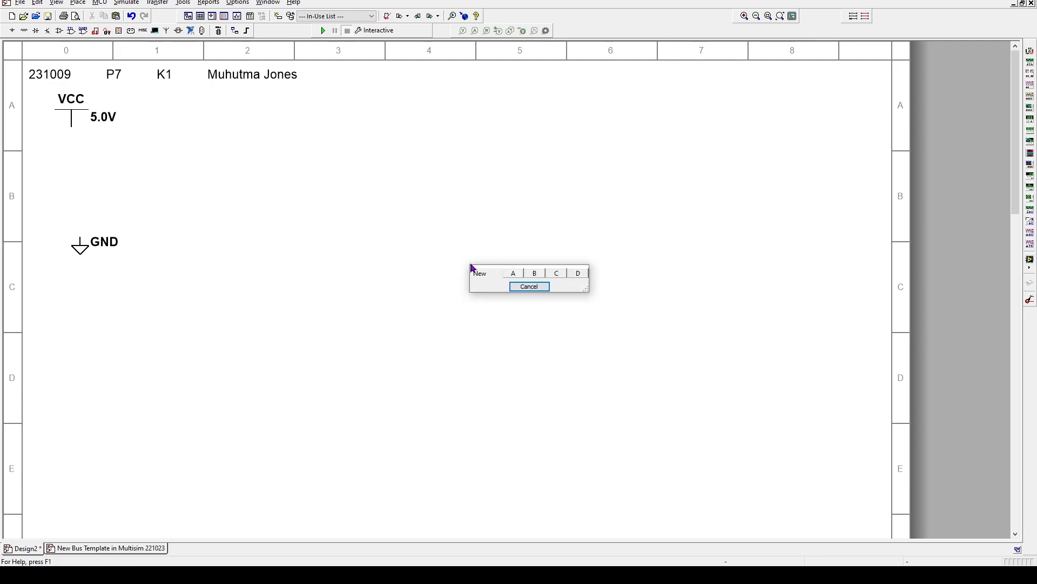
left_click(513, 274)
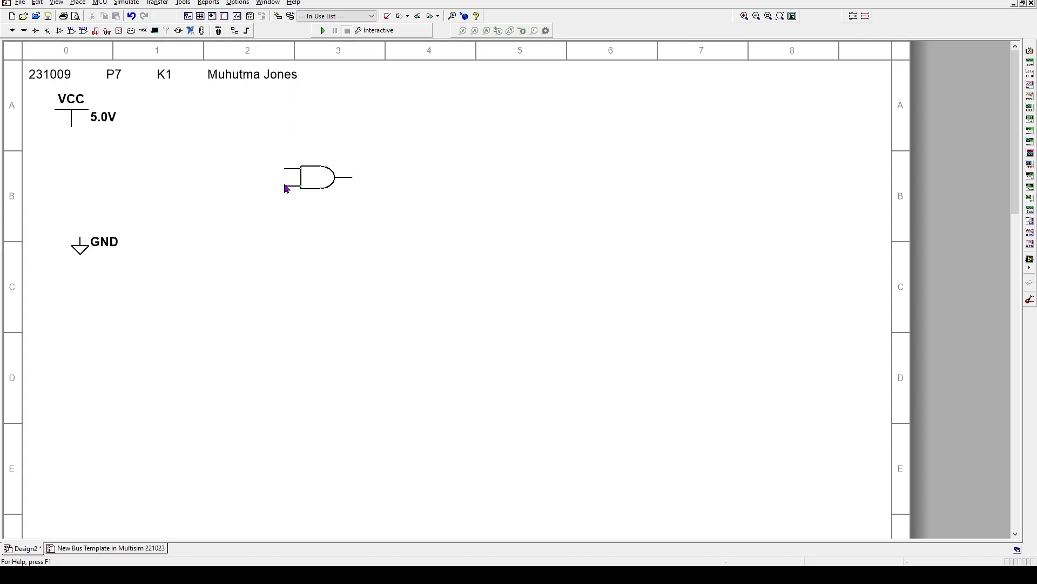
left_click(281, 187)
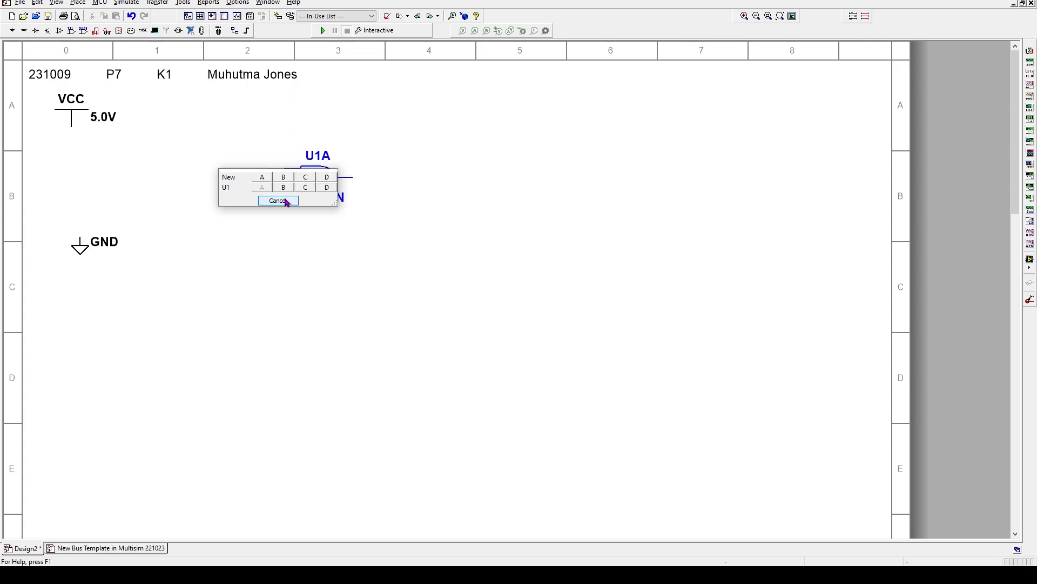
left_click(282, 201)
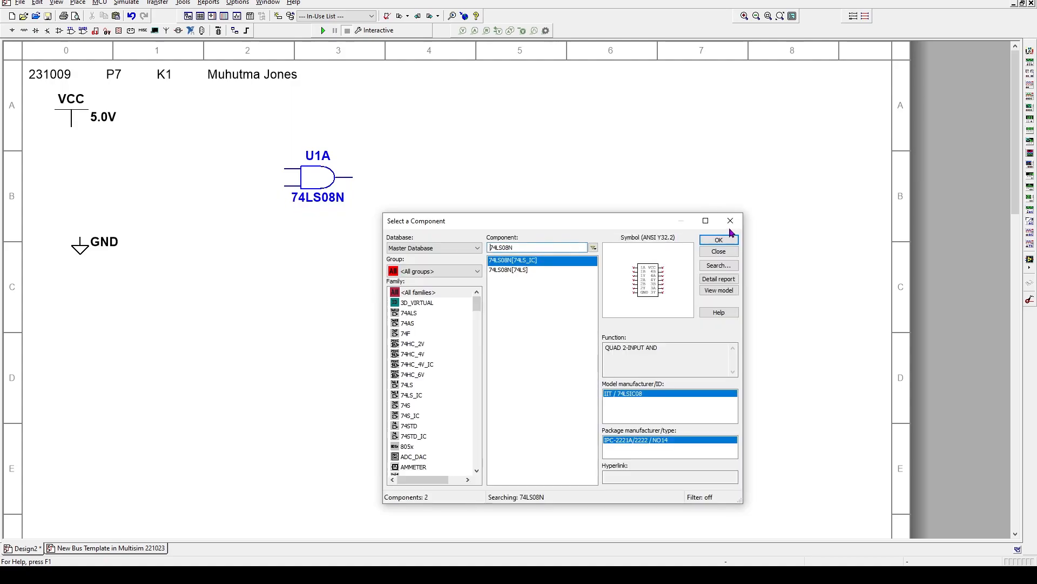
left_click(731, 221)
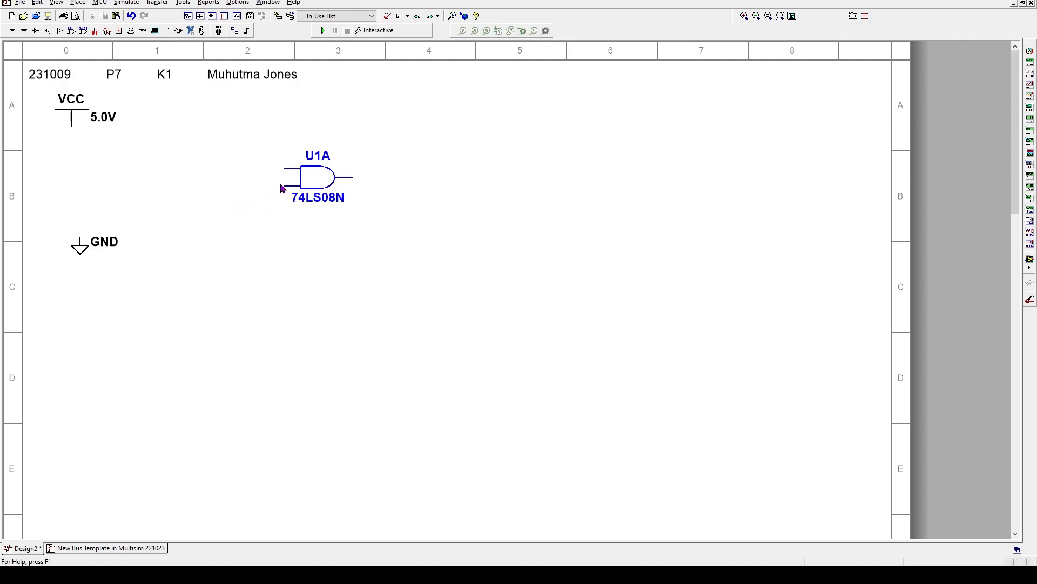
left_click(310, 179)
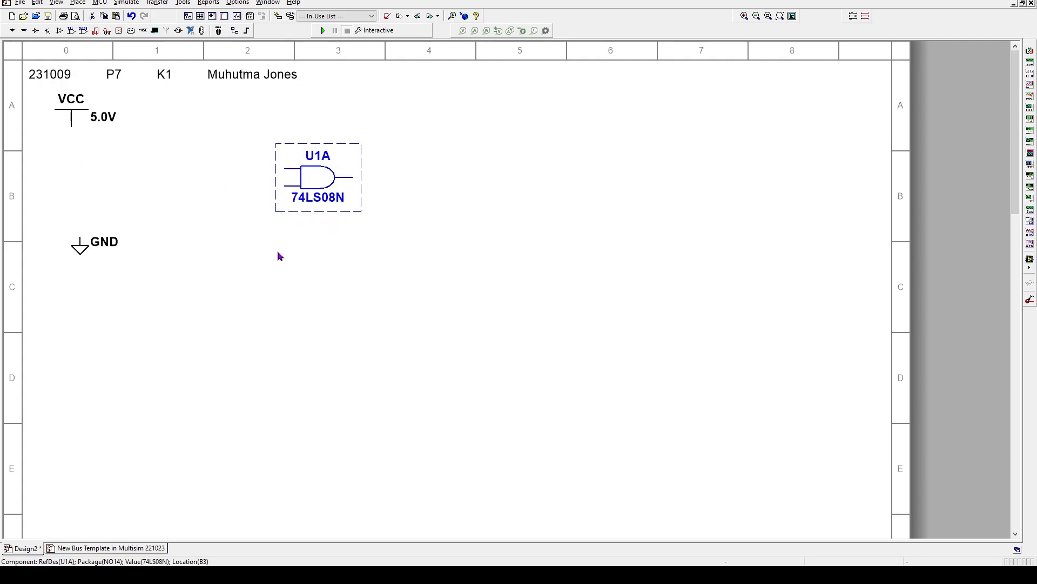
left_click(300, 264)
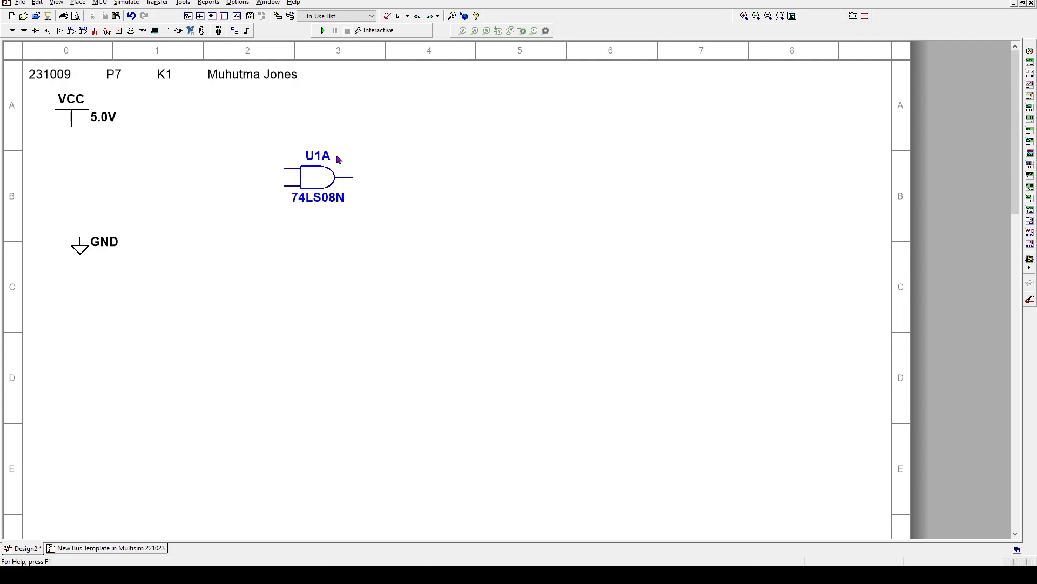
Give U1A component-specific label visibility and turn off its 74LS08N value text
double_click(321, 179)
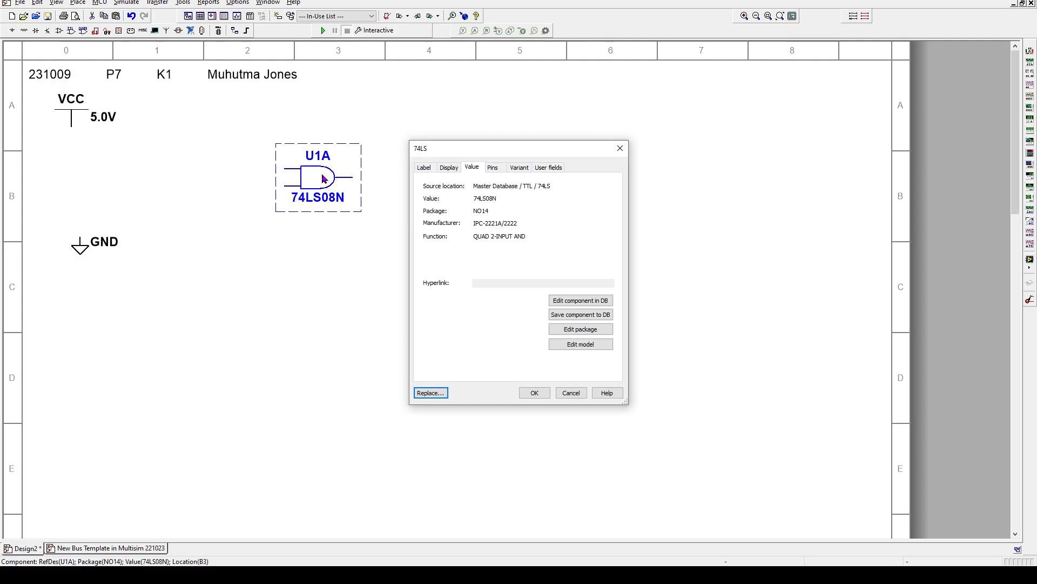
left_click(425, 168)
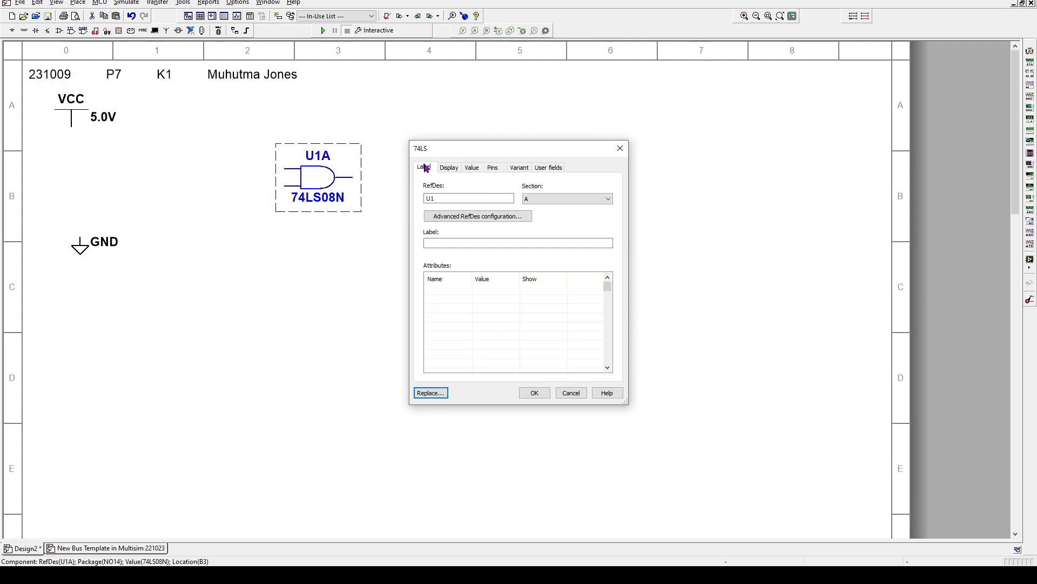
left_click(456, 171)
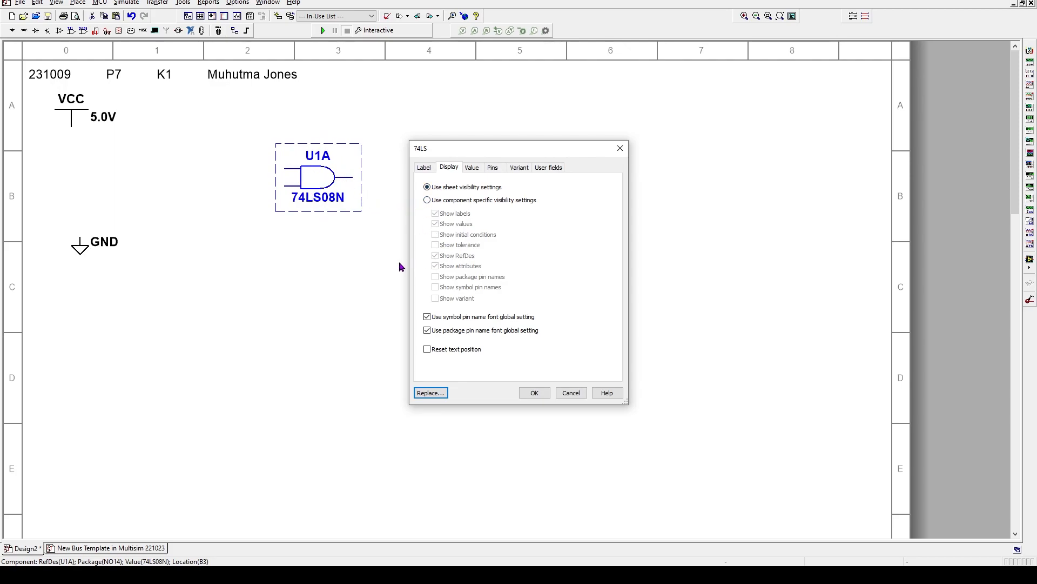
left_click(428, 201)
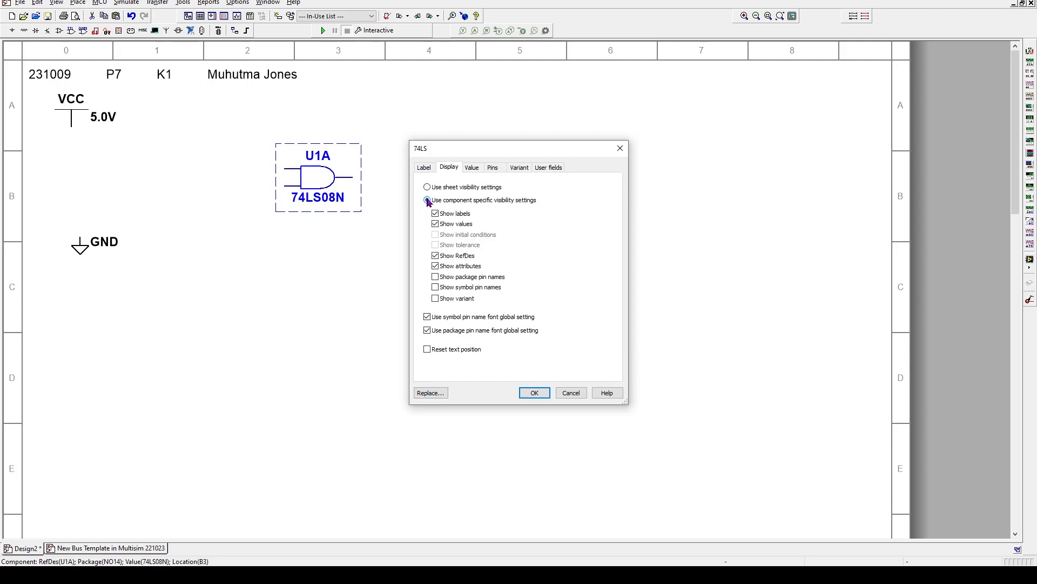
left_click(436, 224)
left_click(534, 394)
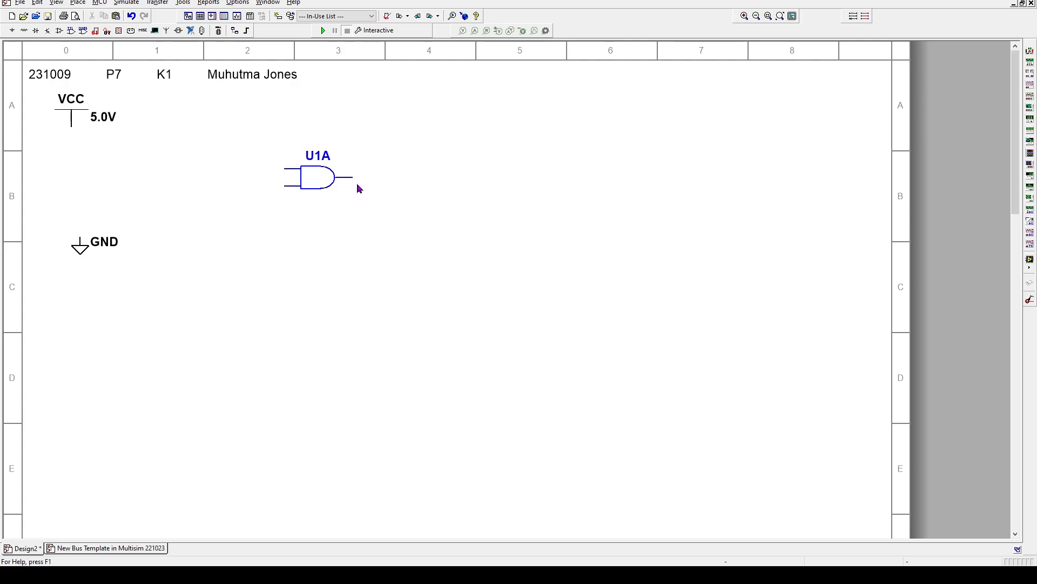
Restore U1A's value text and hide its U1A reference designator instead
left_click(320, 181)
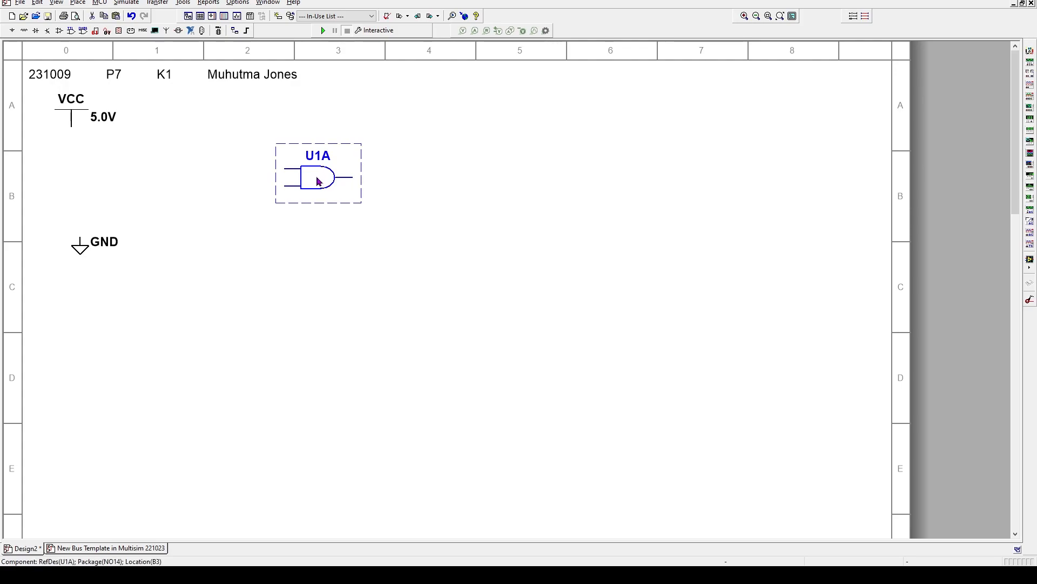
double_click(319, 182)
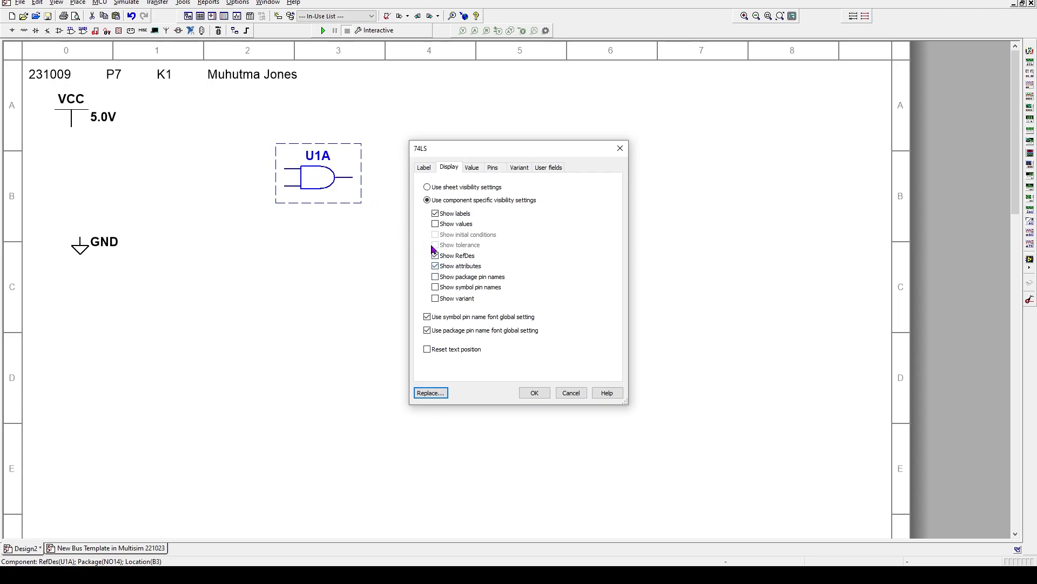
left_click(436, 224)
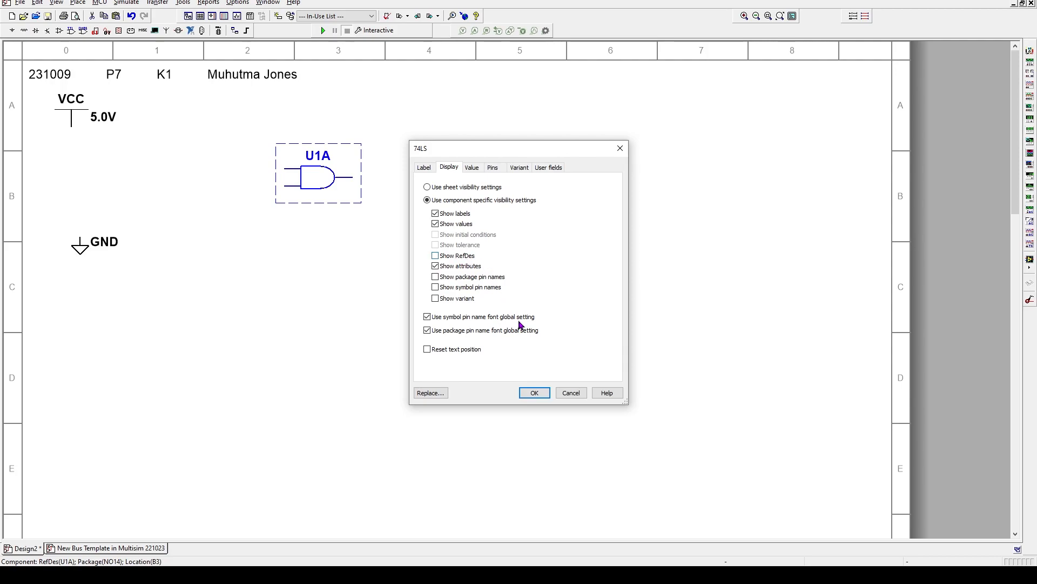
left_click(540, 393)
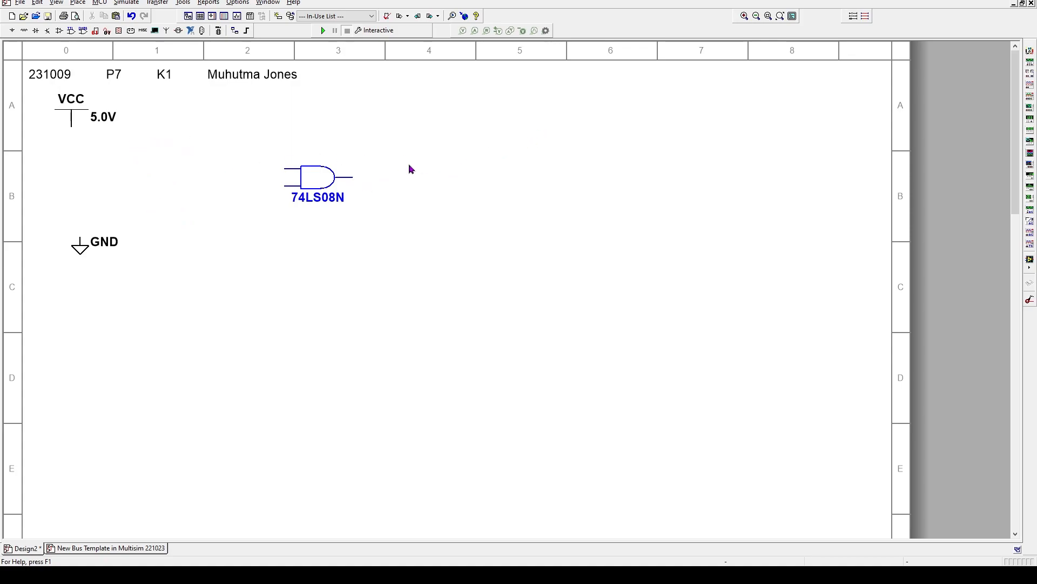
Search for SPDT and place the switch as S1 below the VCC supply
right_click(467, 153)
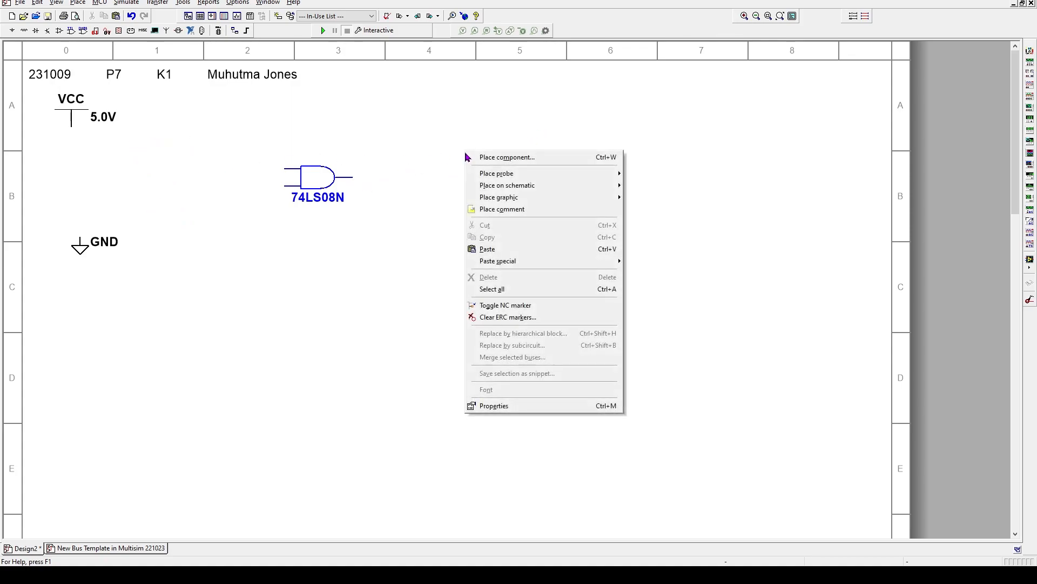
left_click(501, 157)
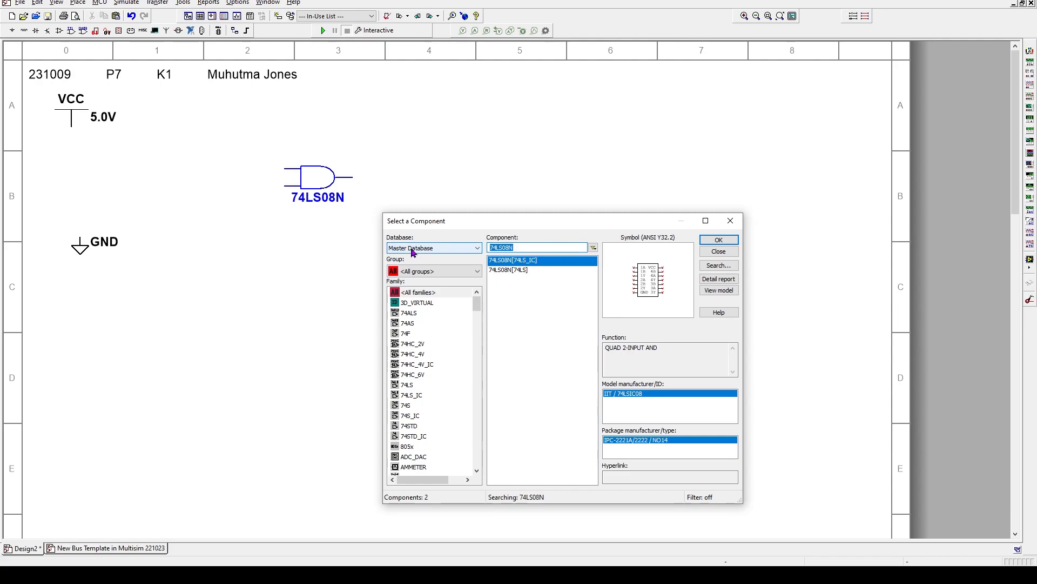
type("SPDT")
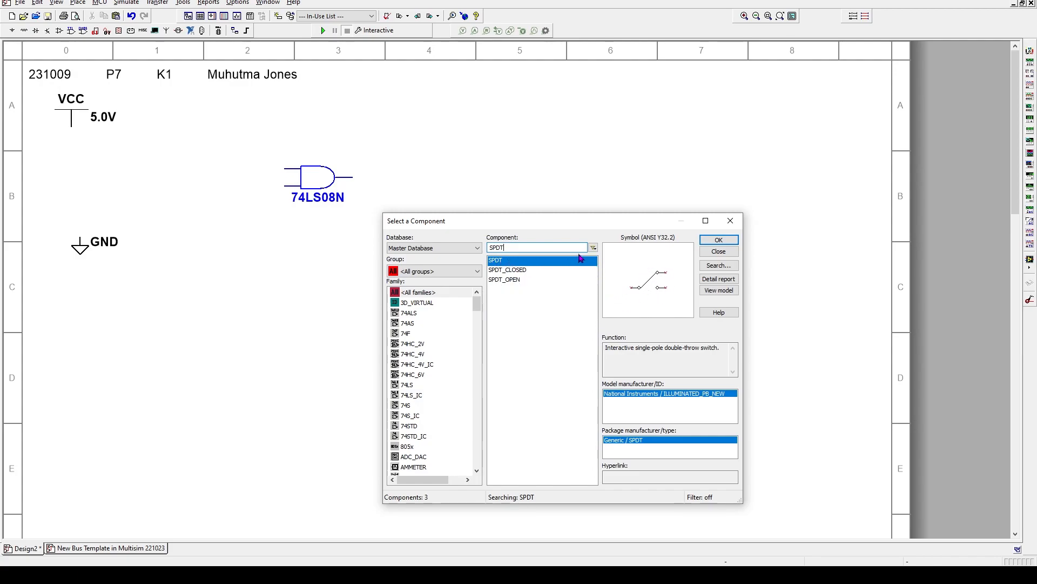
double_click(533, 262)
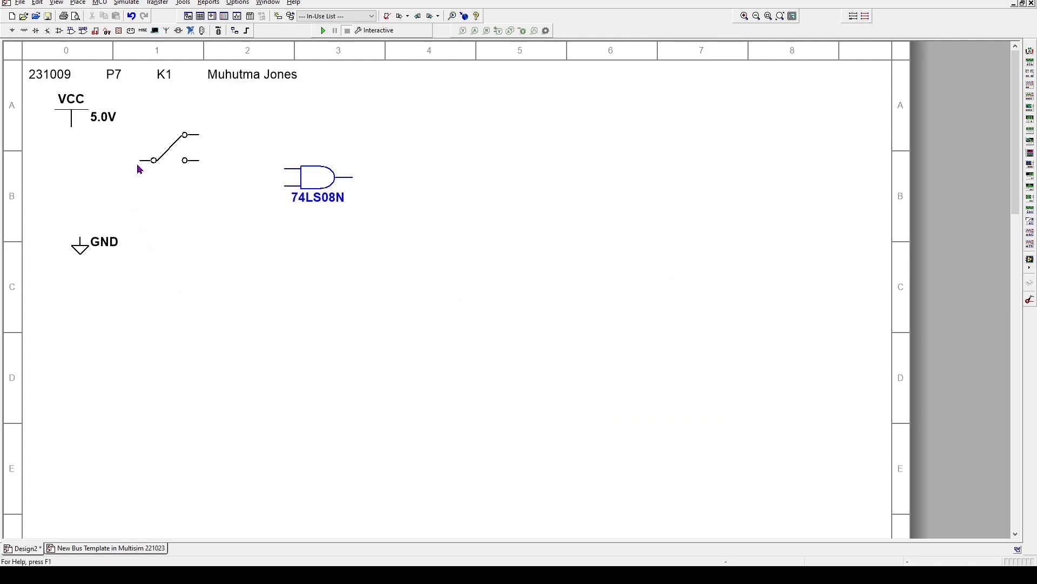
left_click(139, 173)
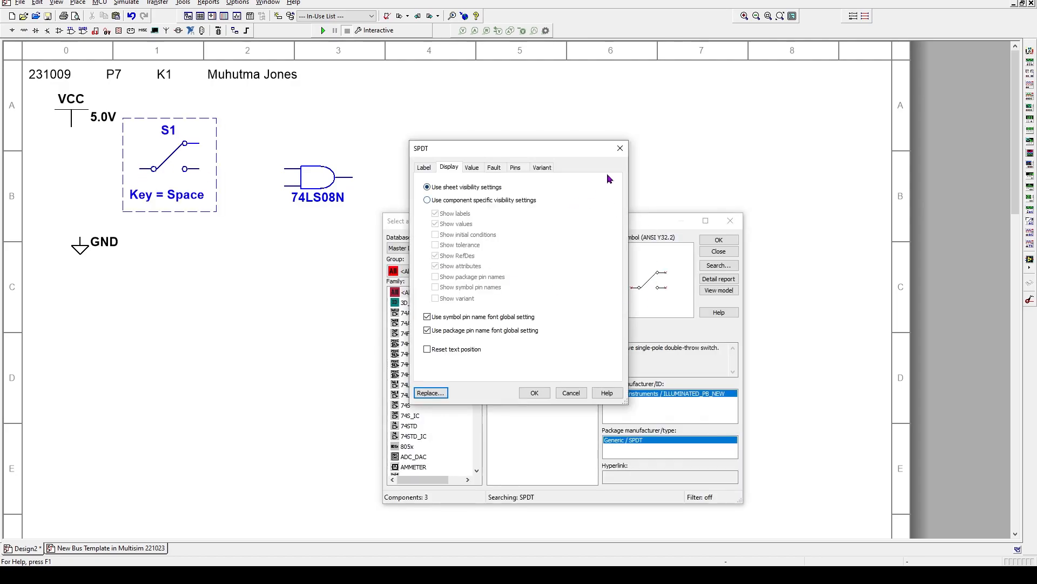
left_click(621, 149)
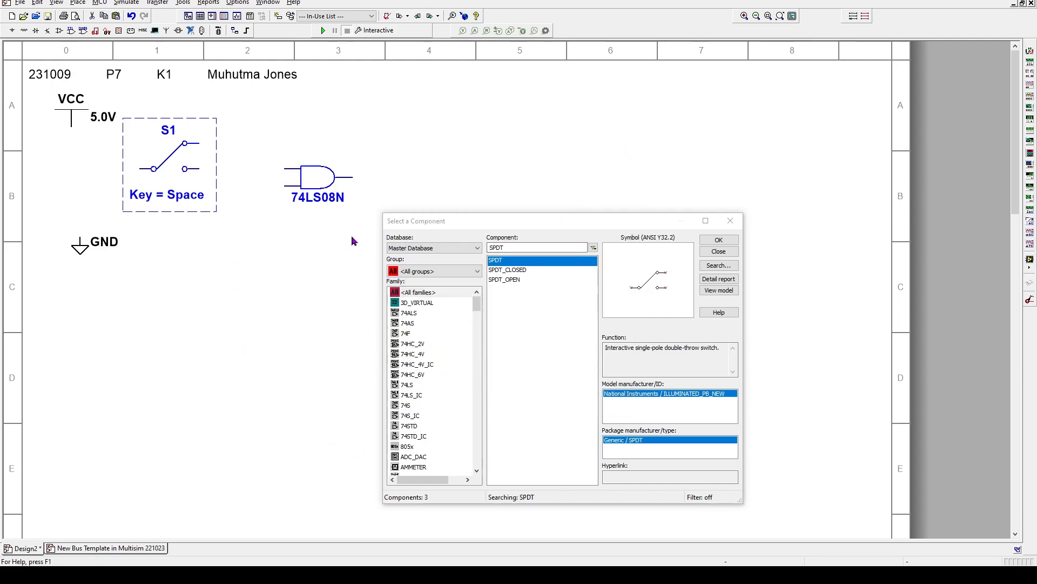
left_click(732, 222)
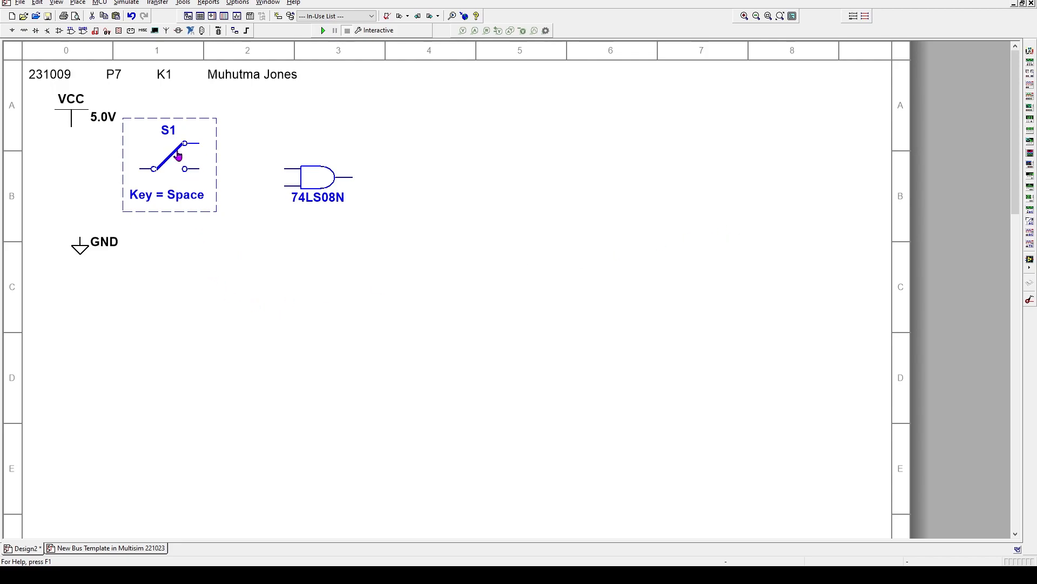
Flip switch S1 horizontally and toggle its position with Space
left_click(236, 289)
right_click(170, 161)
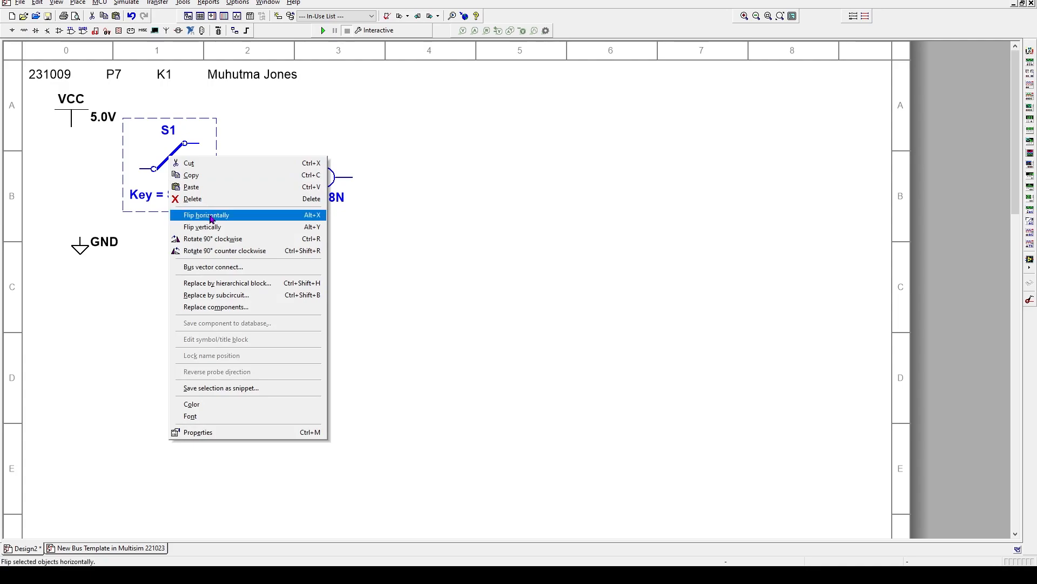
left_click(270, 132)
left_click(171, 163)
left_click(172, 163)
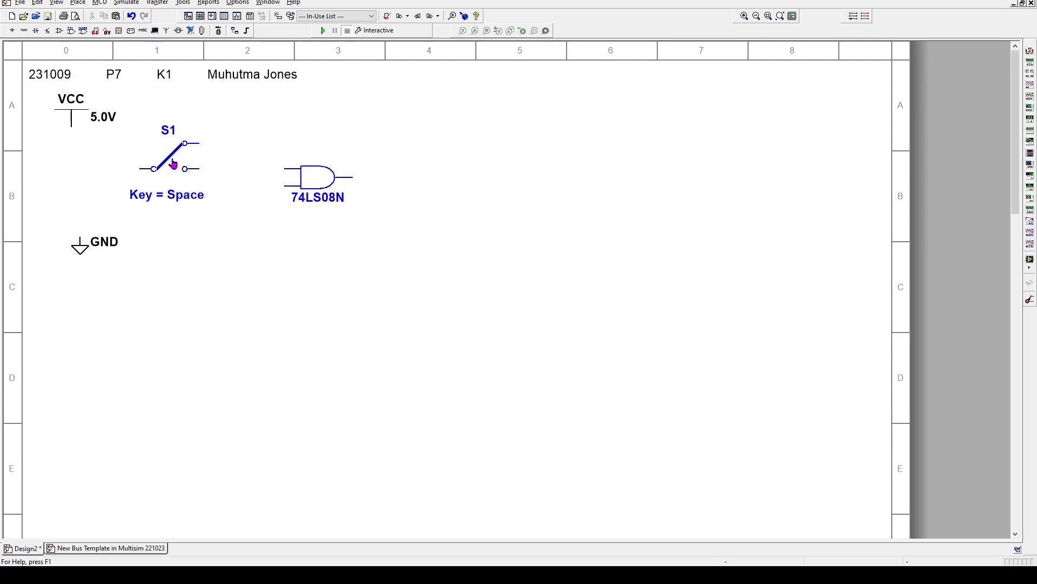
right_click(170, 158)
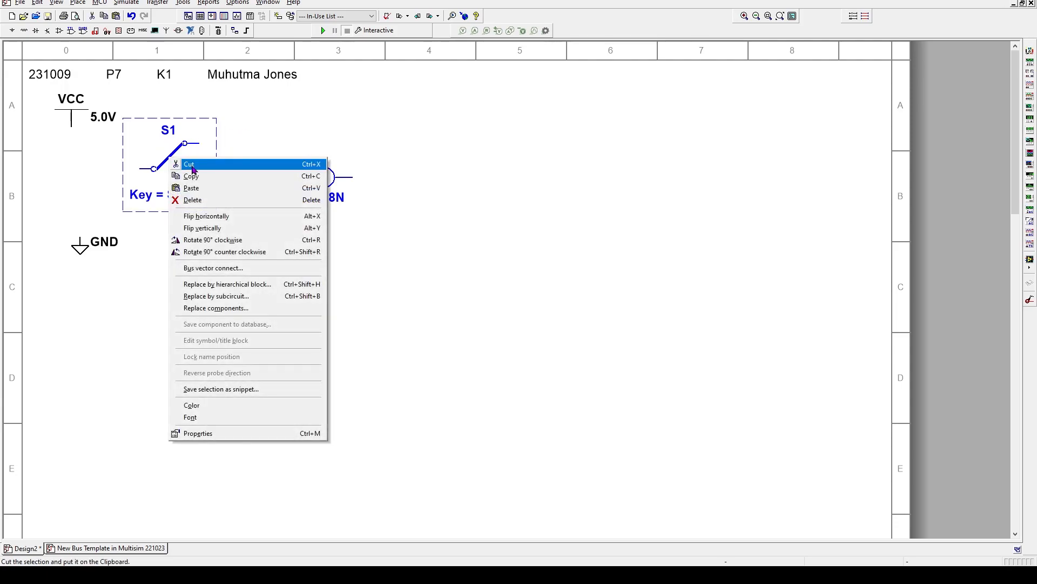
left_click(209, 217)
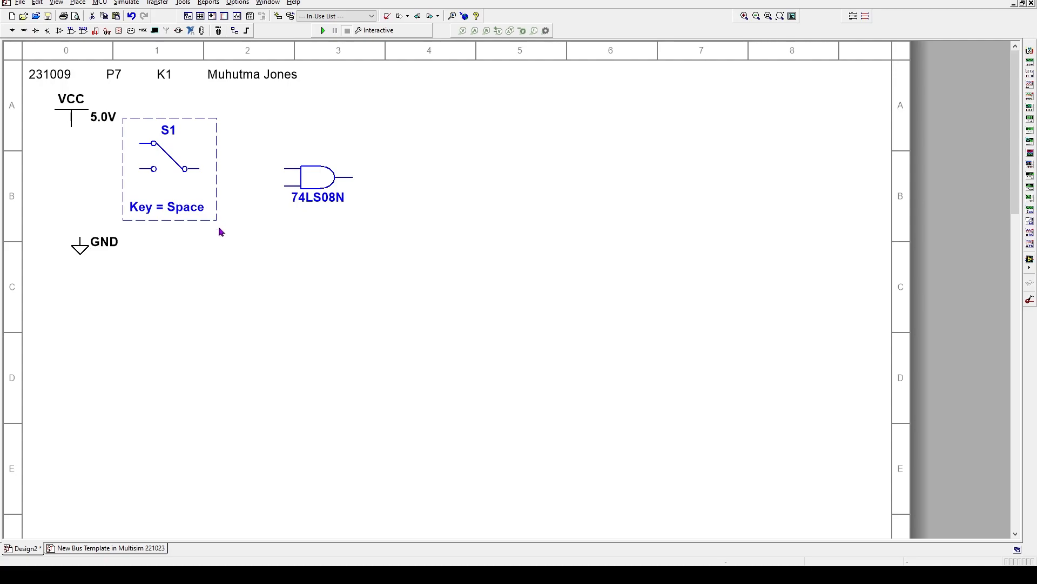
key("space")
key("space")
key("space")
key("space")
key("space")
key("space")
key("space")
key("space")
Drag S1's Key = Space label upward beneath the switch
left_click(242, 262)
left_click(162, 212)
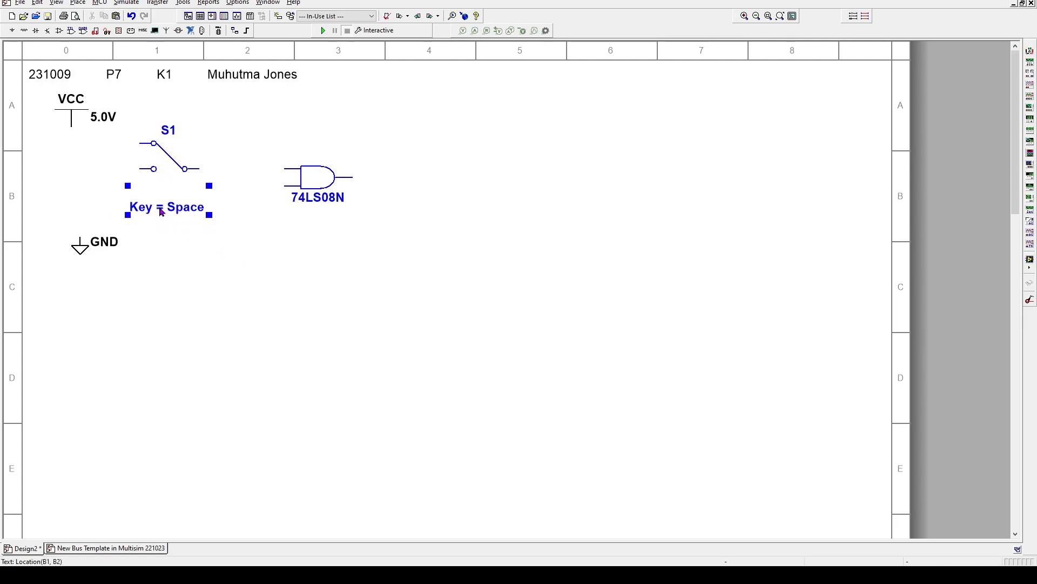
mouse_move(170, 209)
left_mouse_down()
mouse_move(174, 185)
mouse_move(182, 196)
left_mouse_up()
left_click(172, 195)
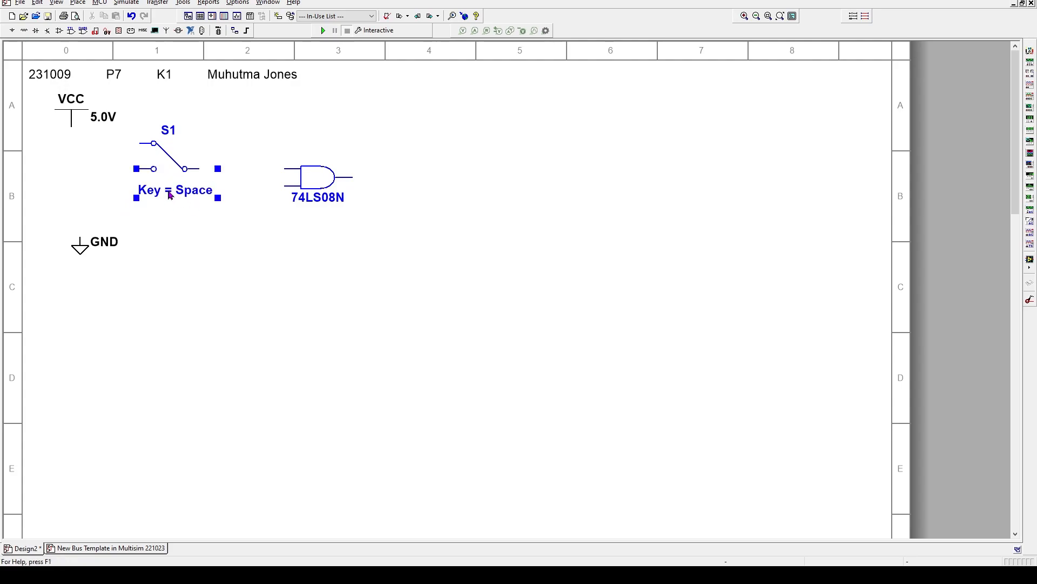
double_click(182, 195)
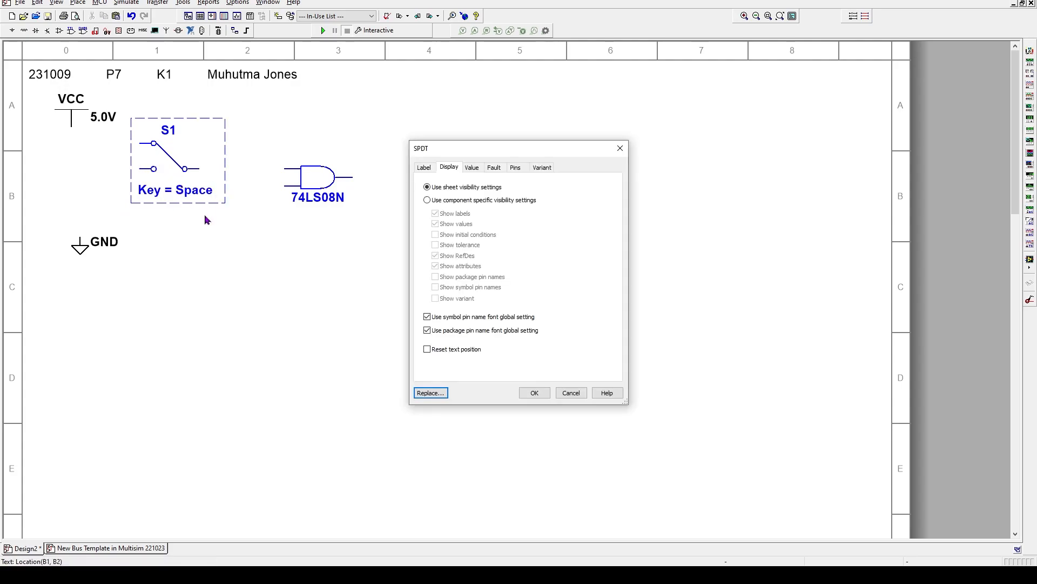
left_click(567, 393)
Nudge the Key = Space label two steps right and one step up
left_click(157, 215)
left_click(179, 195)
key("Right")
key("Right")
key("Right")
key("Right")
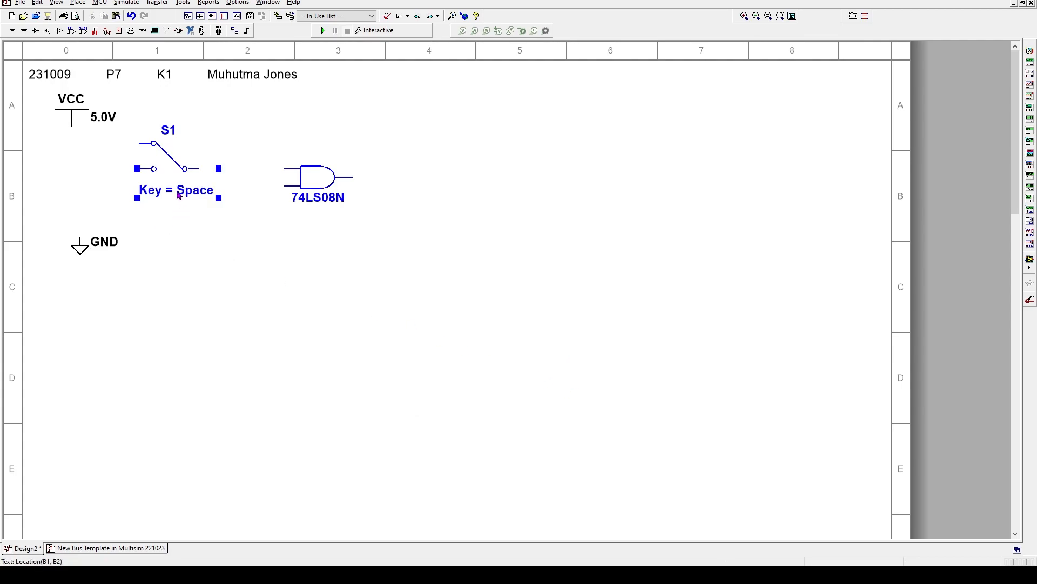
key("Right")
key("Right")
key("Right")
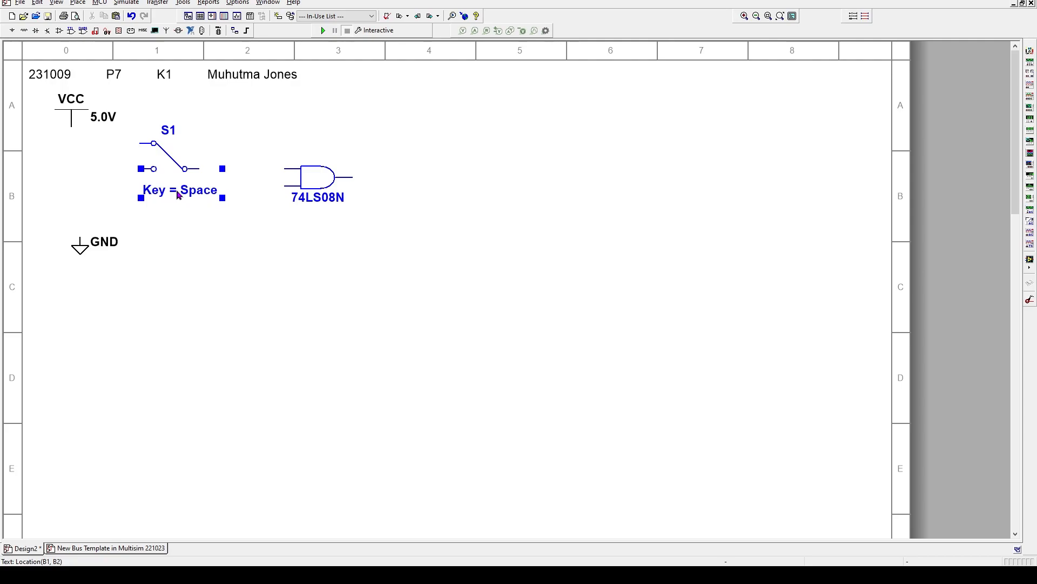
key("Up")
key("Up")
key("Up")
key("Up")
key("Up")
key("Up")
key("Up")
key("Up")
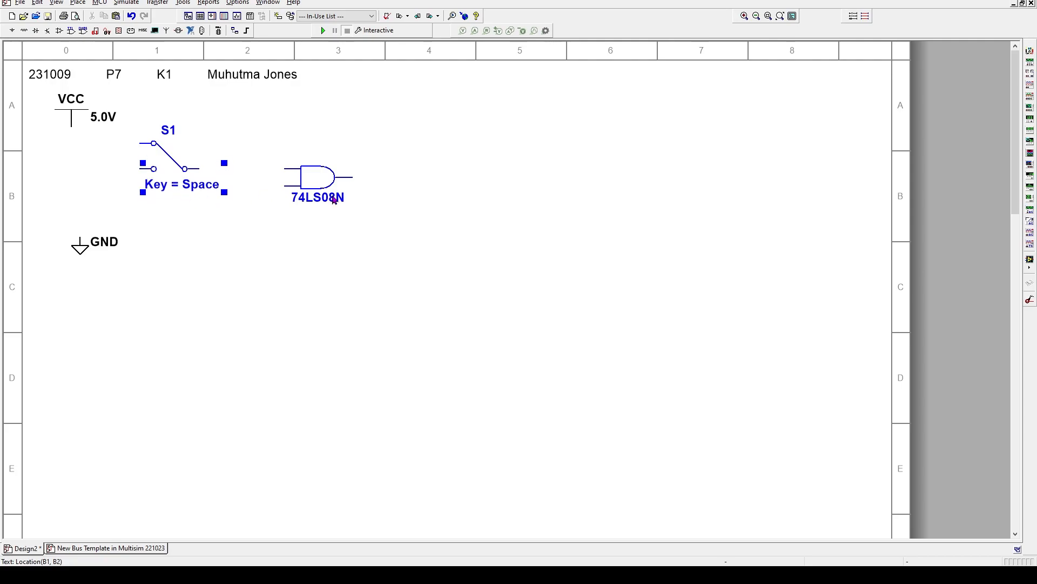
left_click(445, 220)
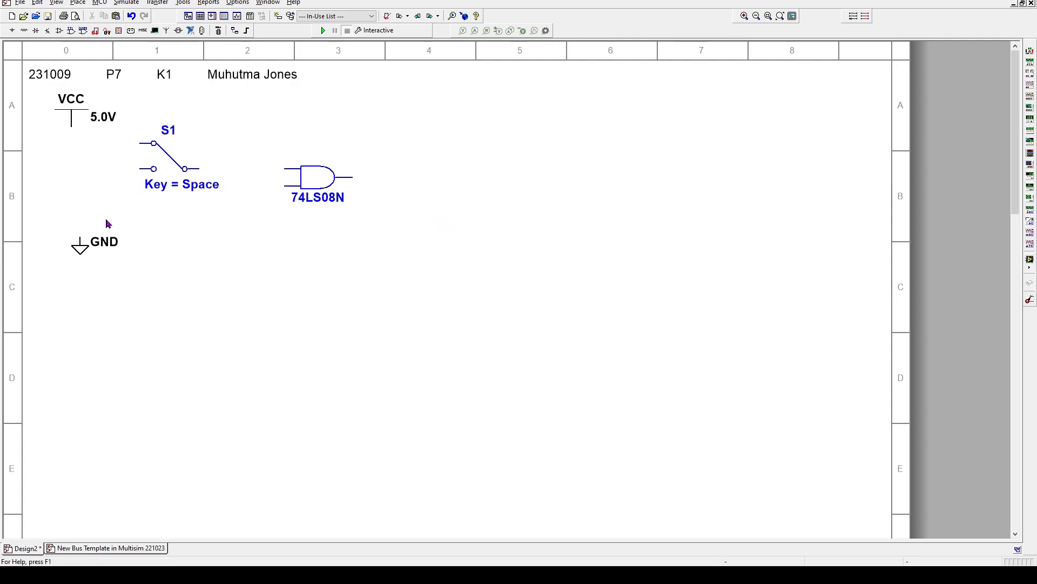
Copy switch S1 and paste the copy as S2 beside GND
left_click(192, 153)
right_click(190, 150)
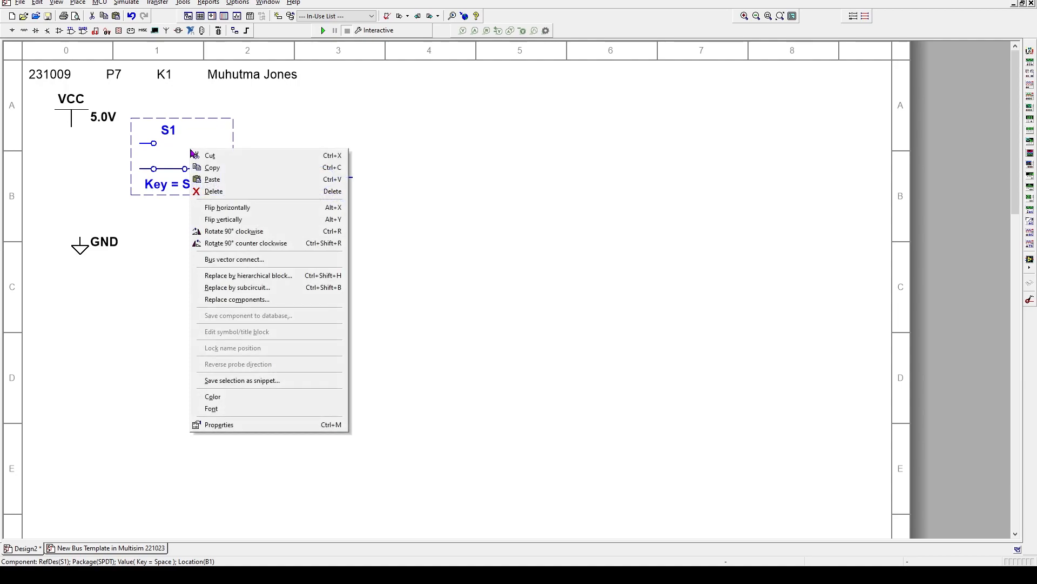
left_click(210, 169)
right_click(193, 248)
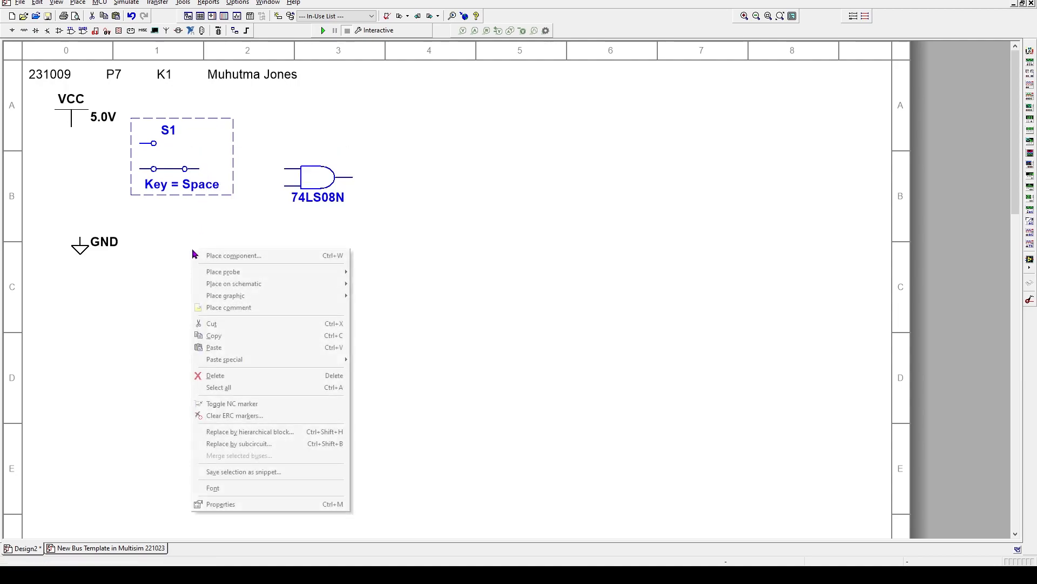
left_click(215, 348)
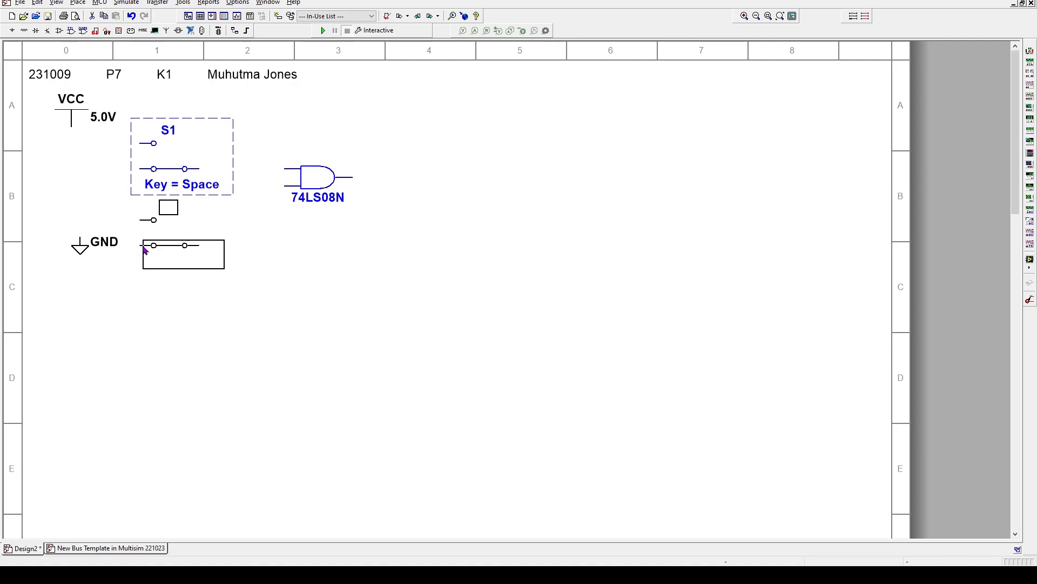
left_click(145, 250)
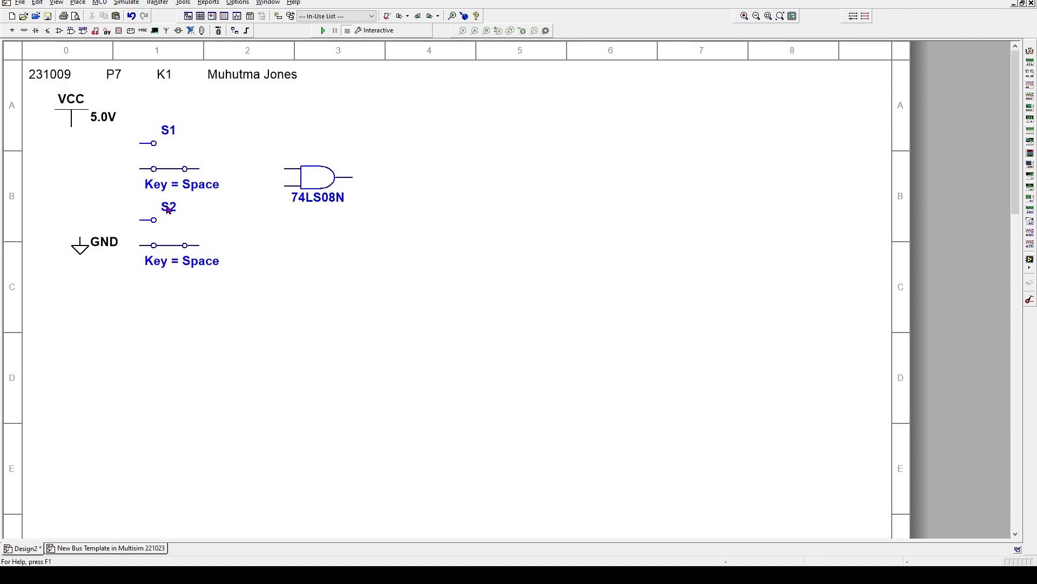
Move the S1 and S2 name labels beside their switches and shift S2 up one grid step
left_click(169, 134)
left_click_drag(169, 134, 153, 157)
left_click(167, 210)
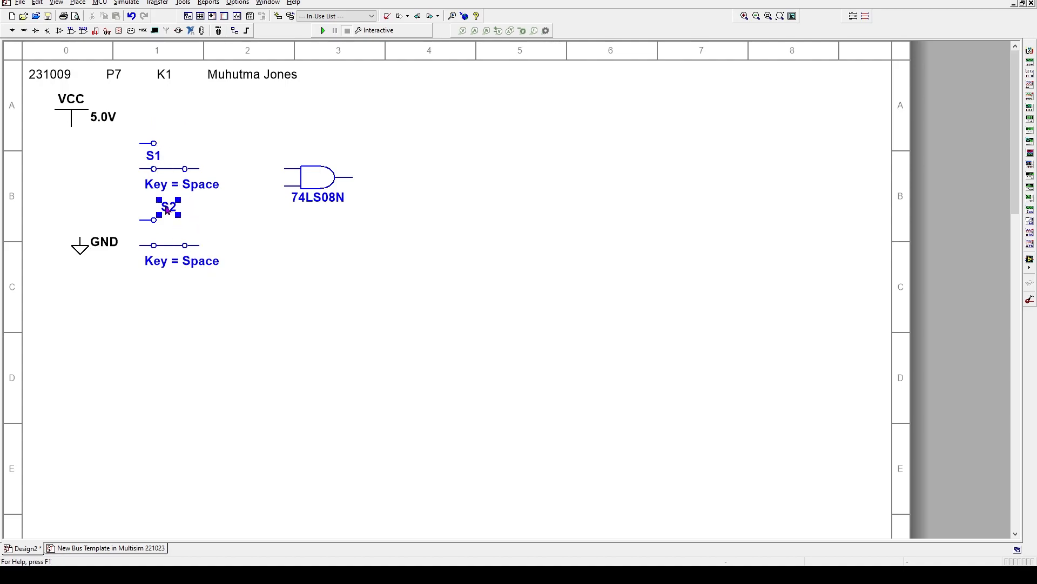
left_click_drag(168, 210, 151, 233)
left_click(194, 257)
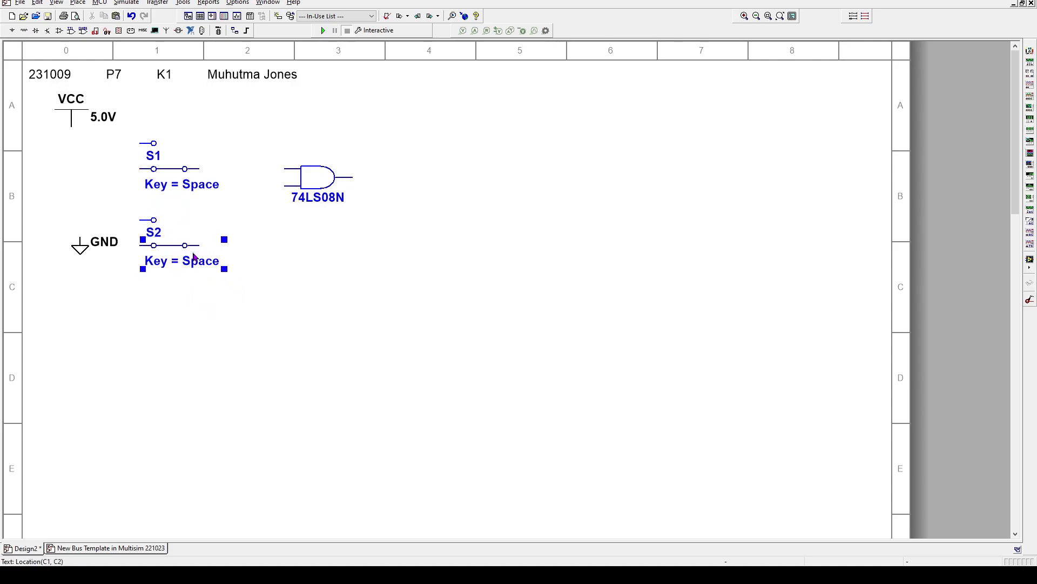
left_click(180, 235)
left_click(198, 222)
key("Up")
key("Up")
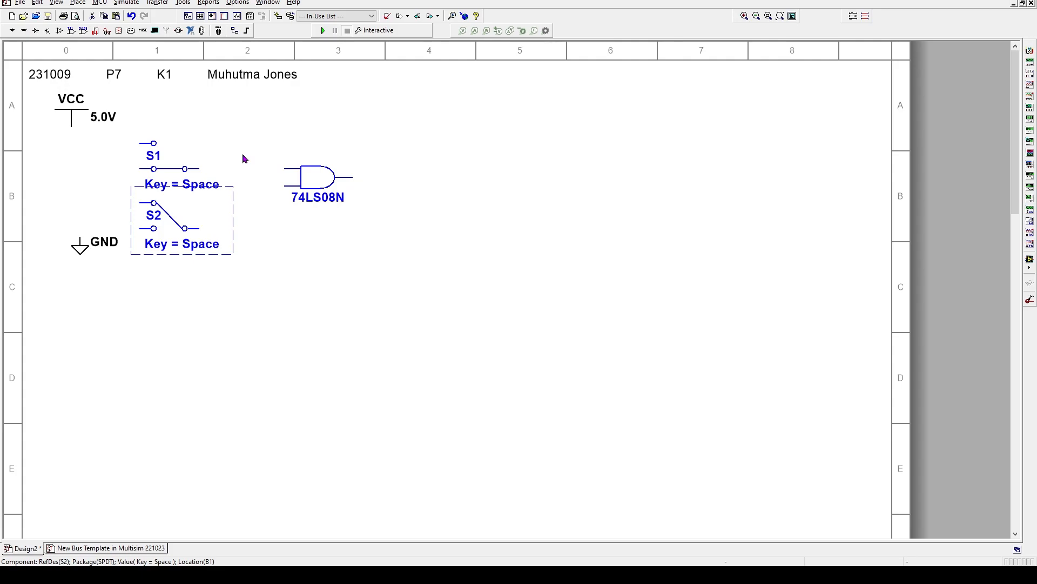
Wire both switches' upper contacts to the VCC wire and lower contacts to GND
left_click(328, 117)
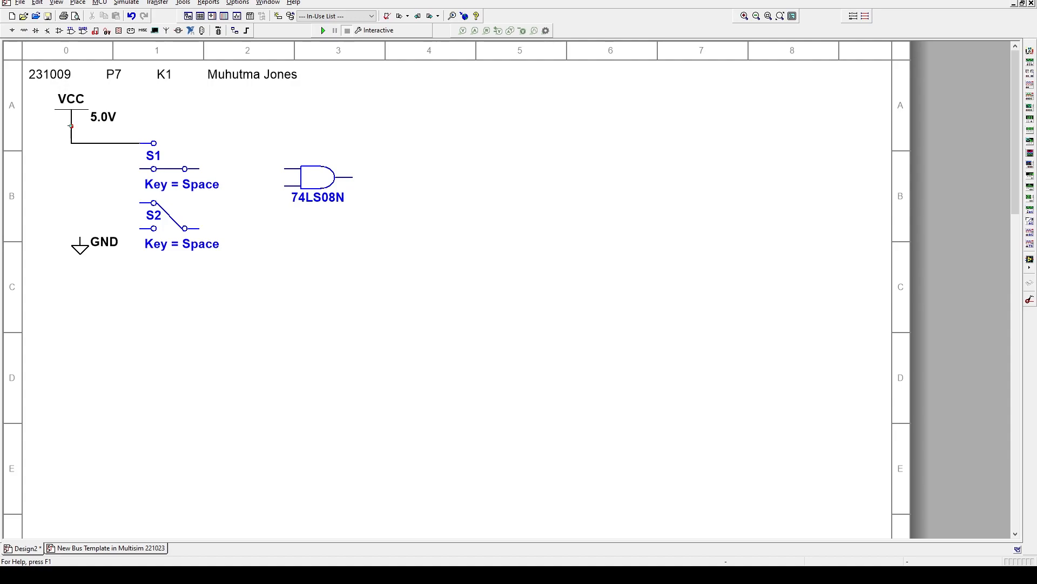
left_click(71, 126)
left_click(137, 202)
left_click(72, 143)
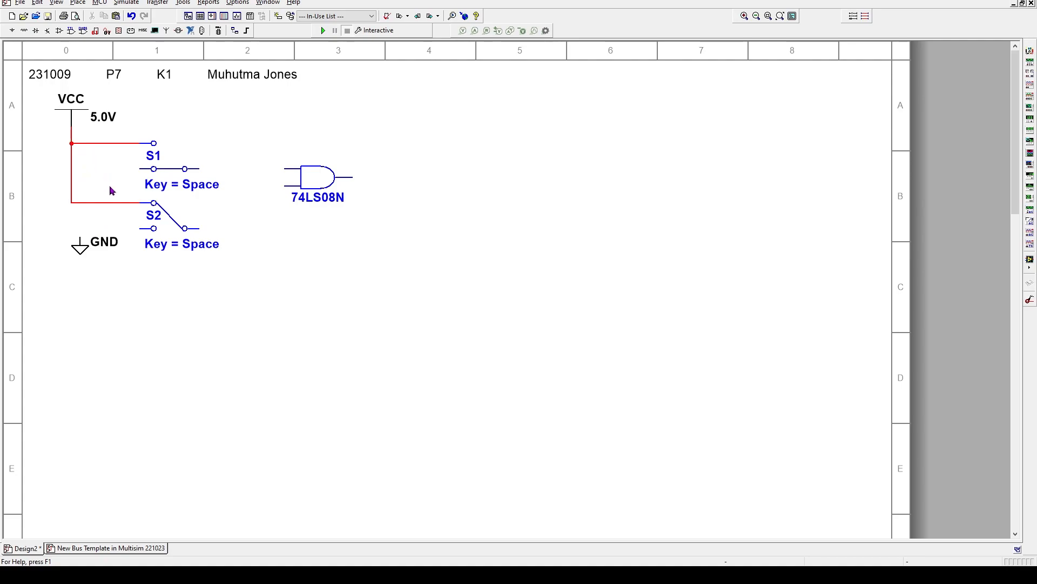
left_click(139, 168)
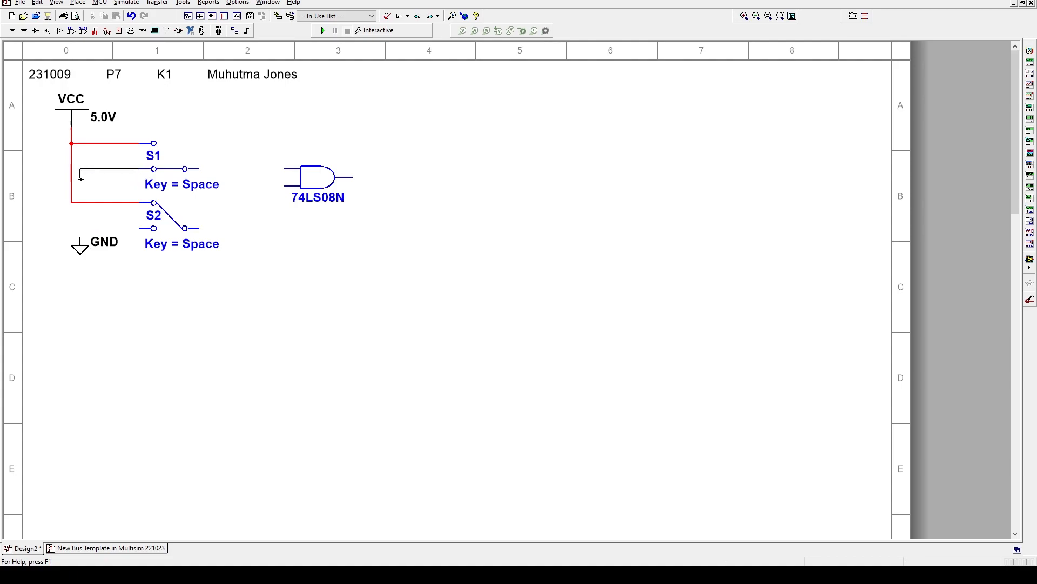
left_click(80, 239)
left_click(136, 227)
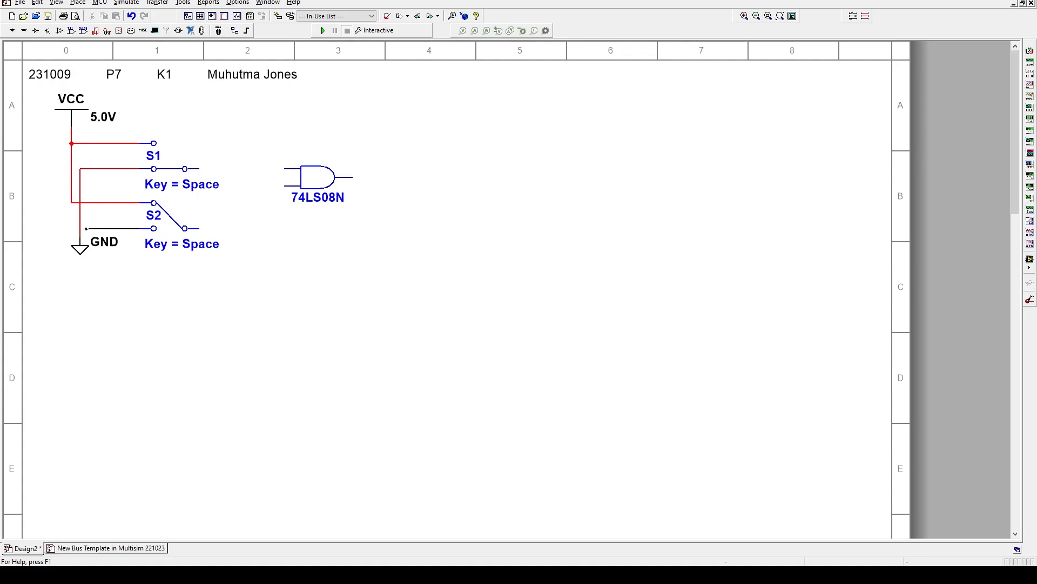
left_click(80, 228)
Nudge switch S1 three steps left
left_click(193, 144)
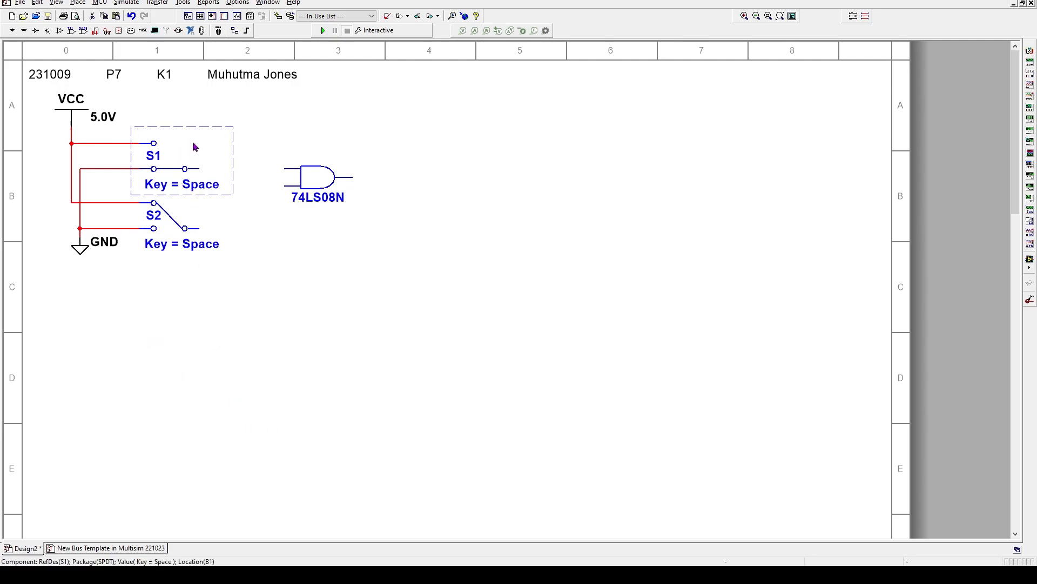
key("Left")
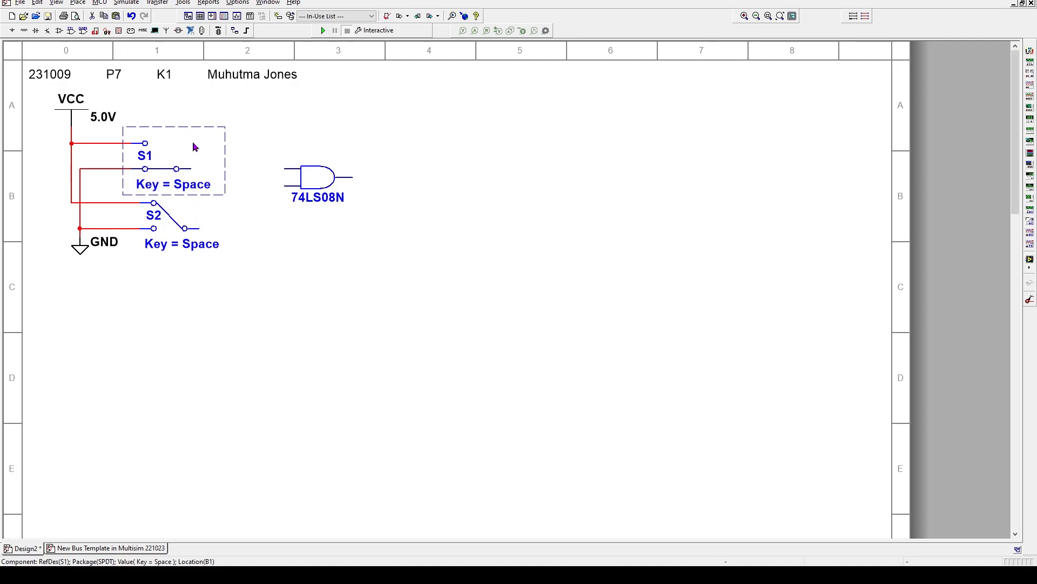
key("Left")
key("Left")
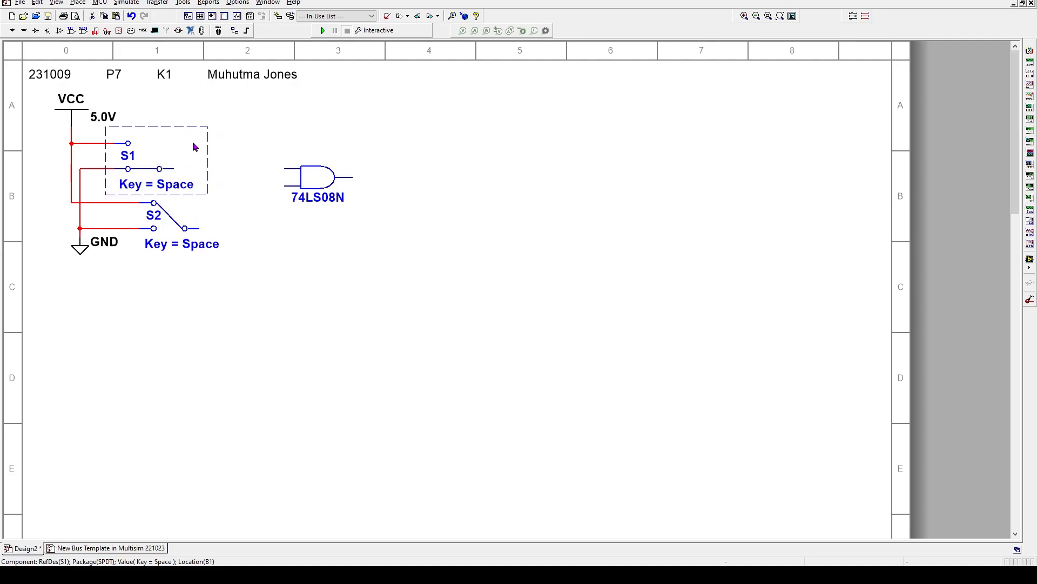
key("Left")
Shift switches S1 and S2 left toward the supply wires
key("Left")
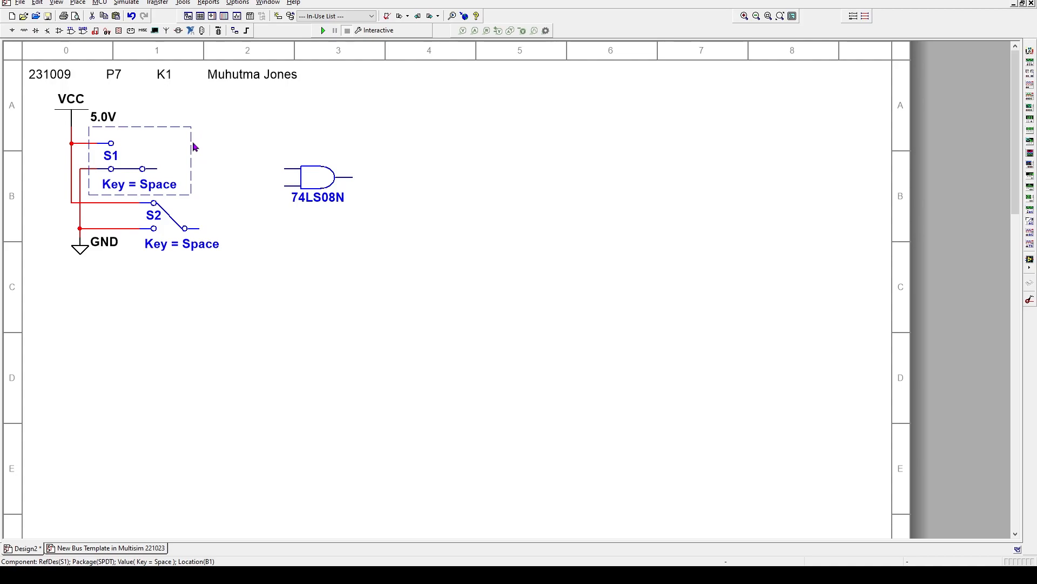
key("Left")
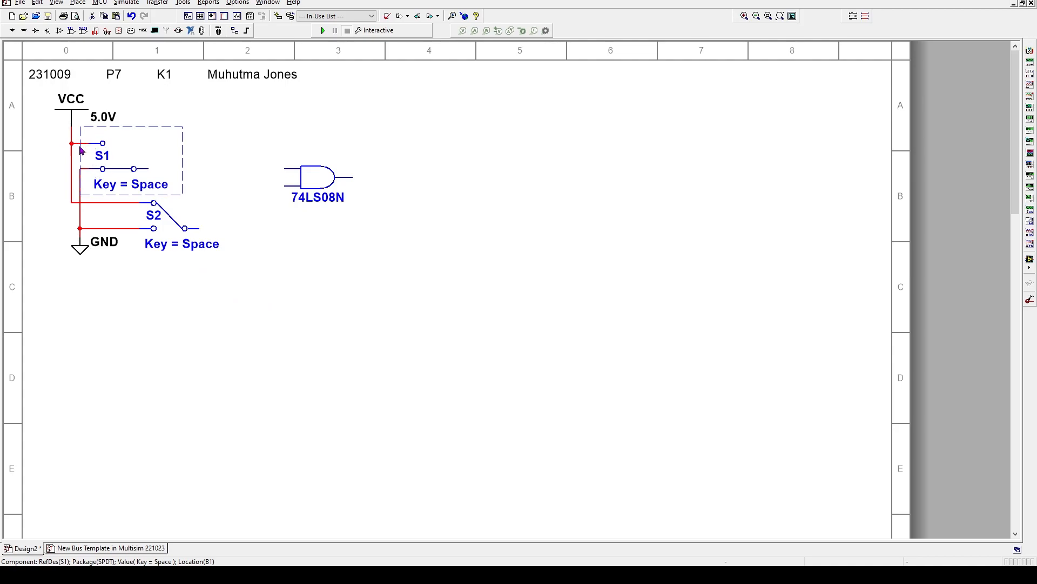
left_click(270, 330)
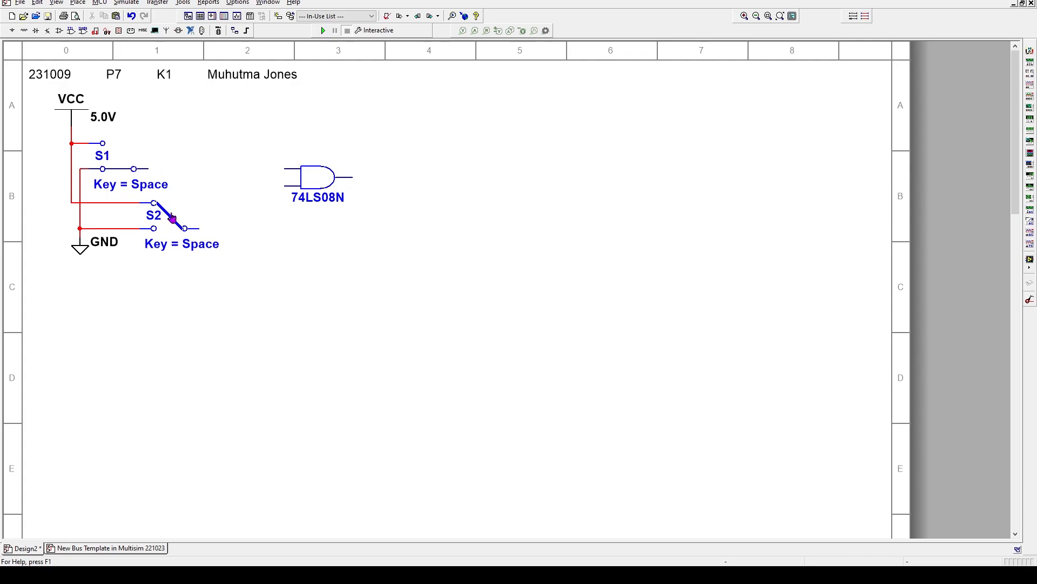
left_click(186, 208)
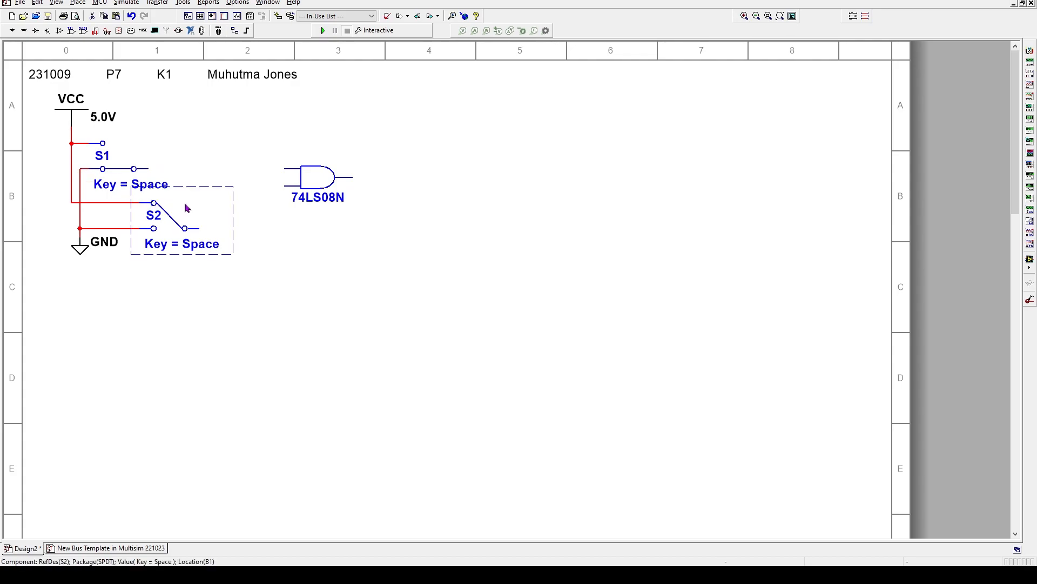
key("Left")
key("Left")
key("Left")
key("Left")
key("Left")
key("Left")
key("Left")
key("Left")
key("Left")
key("Left")
key("Left")
key("Left")
key("Left")
key("Left")
key("Left")
key("Left")
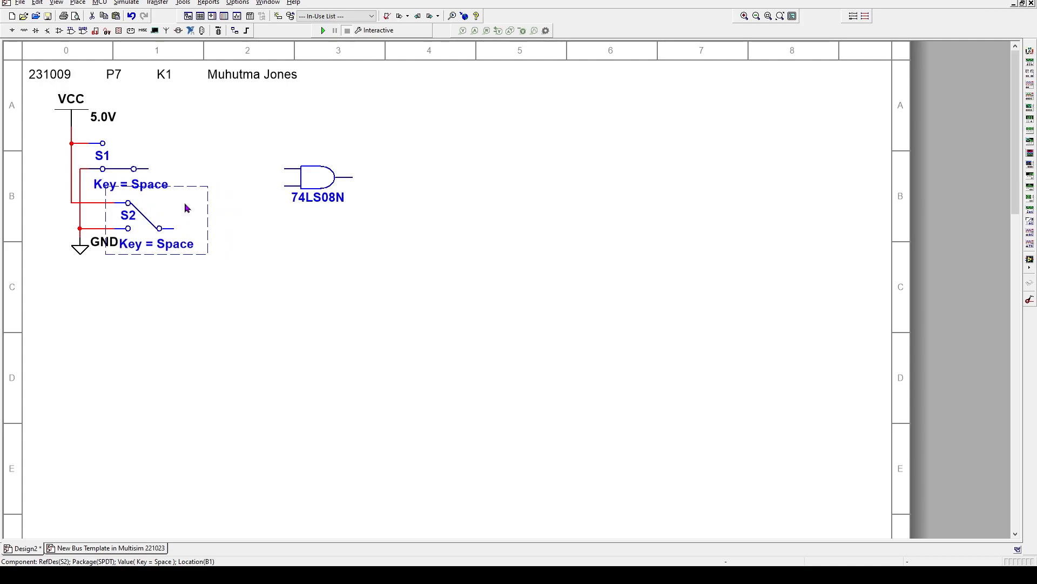
key("Left")
key("Left")
key("Left")
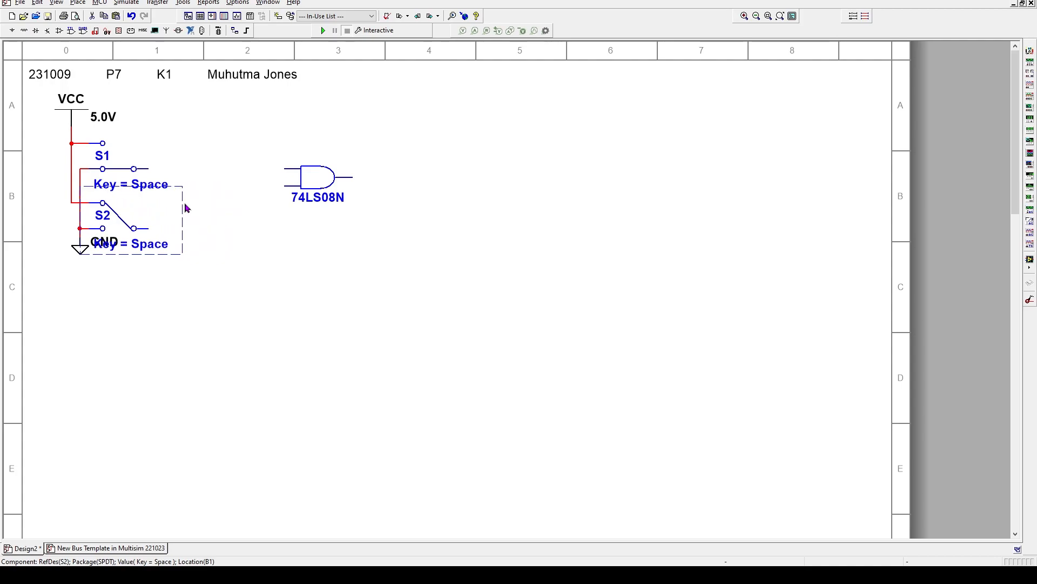
key("Right")
key("Right")
key("Right")
key("Right")
key("Right")
key("Right")
key("Right")
key("Right")
key("Right")
key("Right")
key("Right")
key("Right")
key("Right")
key("Right")
key("Right")
key("Right")
key("Right")
key("Right")
key("Right")
key("Right")
key("Right")
key("Right")
key("Right")
key("Right")
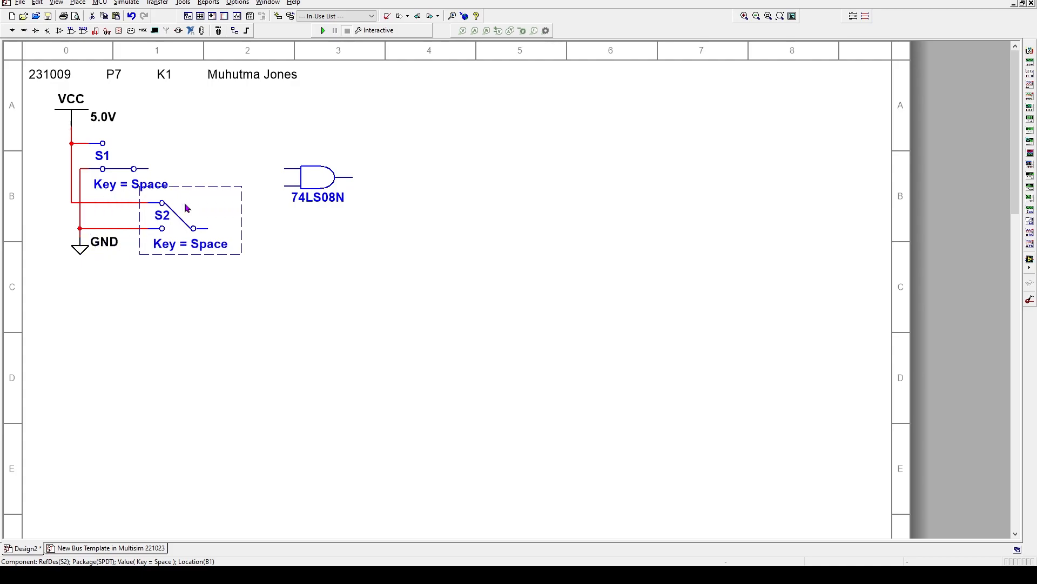
Move the GND symbol down a step and line S2 up with S1
left_click(82, 253)
key("Down")
key("Down")
key("Down")
key("Down")
key("Down")
key("Down")
key("Down")
key("Down")
key("Down")
key("Down")
key("Down")
key("Down")
key("Down")
key("Down")
key("Down")
key("Down")
key("Down")
key("Down")
key("Down")
key("Down")
key("Down")
key("Down")
key("Down")
key("Down")
key("Down")
key("Down")
key("Down")
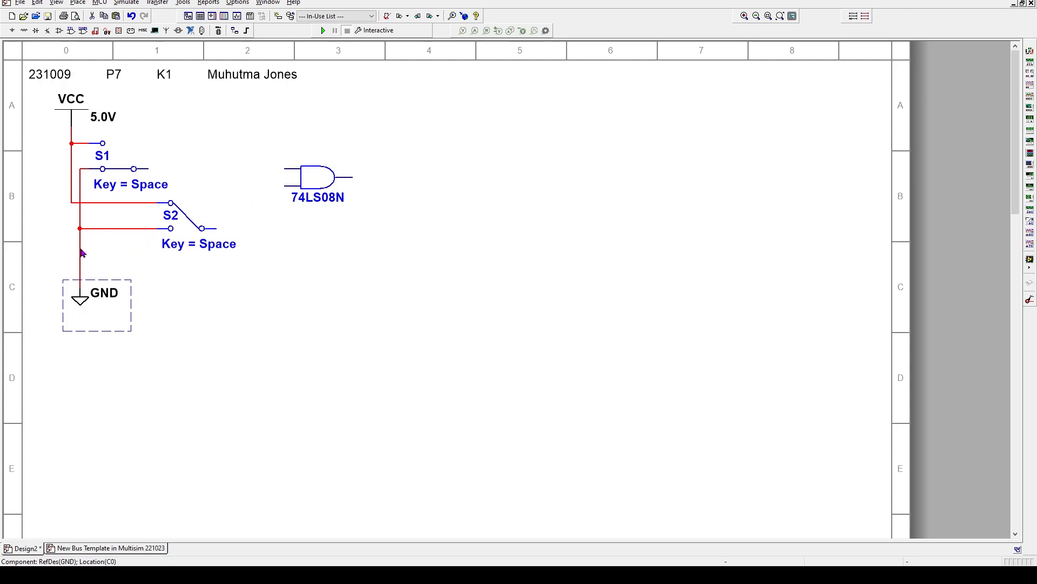
left_click(199, 213)
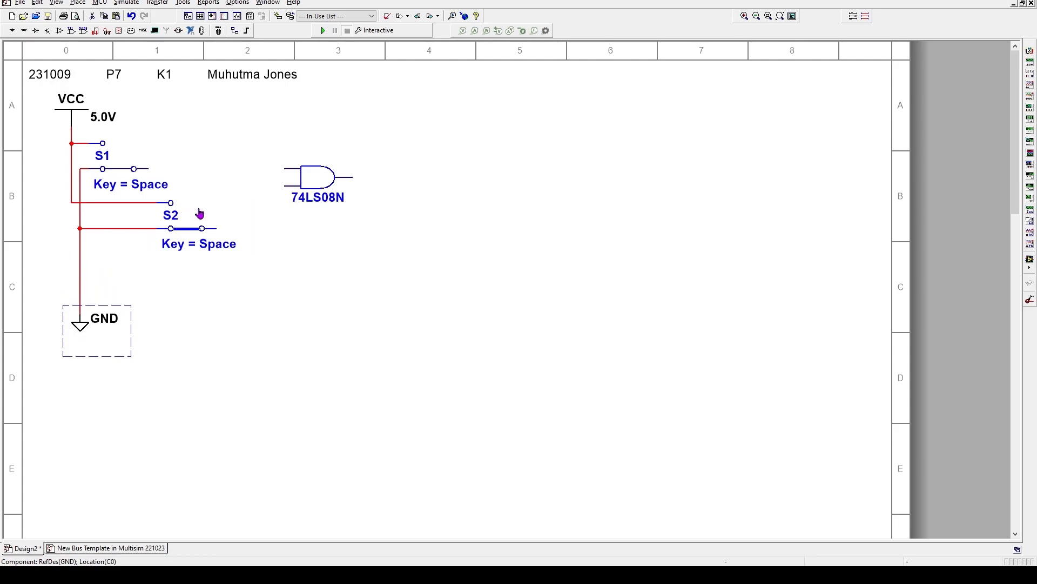
key("Left")
key("Left")
key("Left")
key("Right")
key("Right")
key("Right")
left_click(199, 212)
left_click(204, 214)
key("Left")
key("Left")
key("Left")
key("Left")
key("Left")
key("Left")
key("Left")
key("Left")
key("Left")
key("Left")
key("Left")
key("Left")
key("Left")
key("Left")
key("Left")
key("Left")
key("Left")
key("Left")
key("Left")
key("Left")
key("Left")
key("Left")
key("Left")
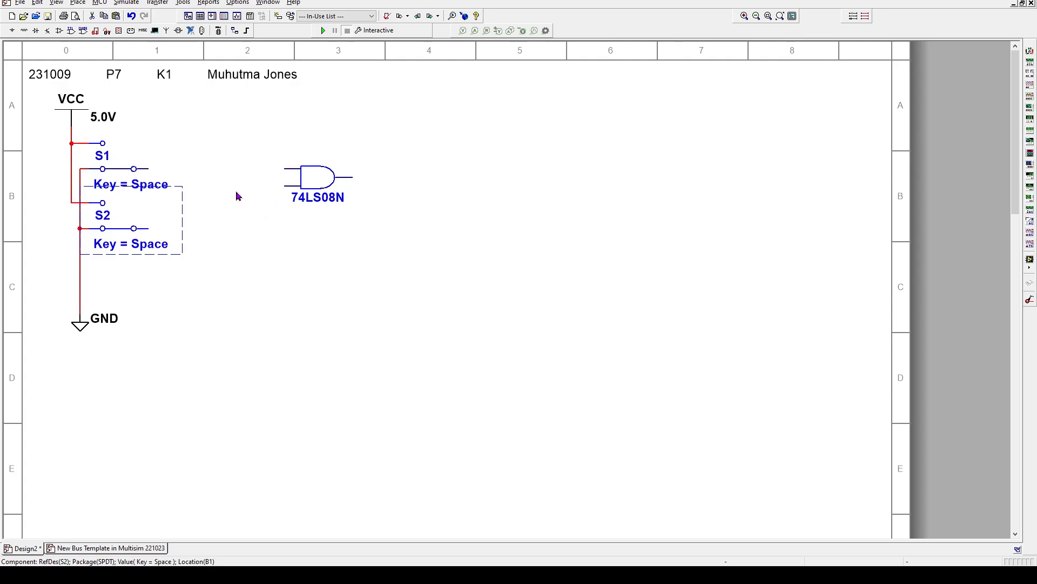
Drag the 74LS08N gate next to the switches
left_click(315, 178)
left_click_drag(316, 179, 201, 206)
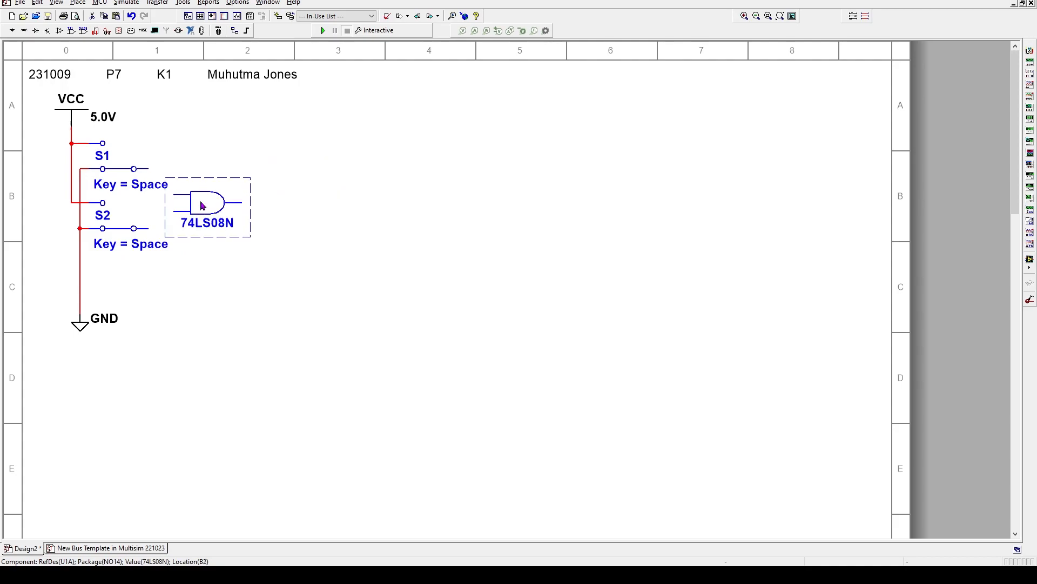
left_click(297, 162)
Wire the gate's upper input to S1 and lower input to S2, then test with Space
left_click(173, 195)
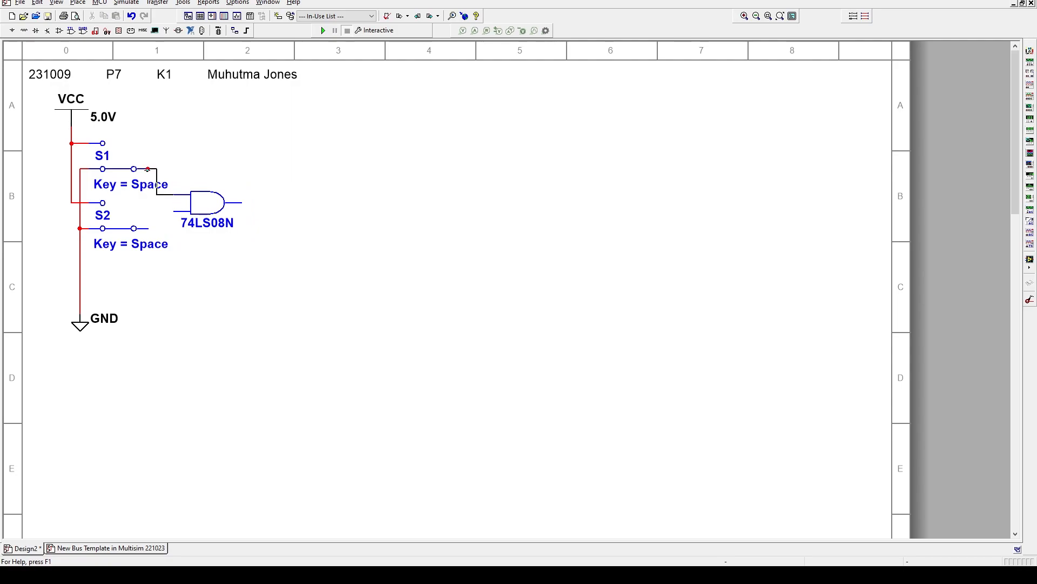
left_click(148, 169)
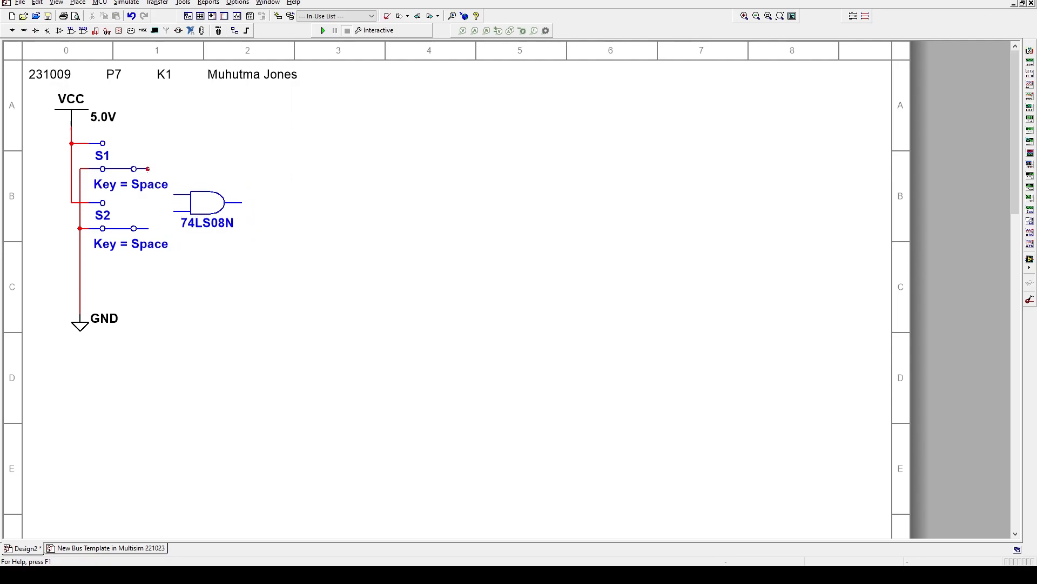
left_click(172, 210)
left_click(148, 228)
key("space")
key("space")
key("space")
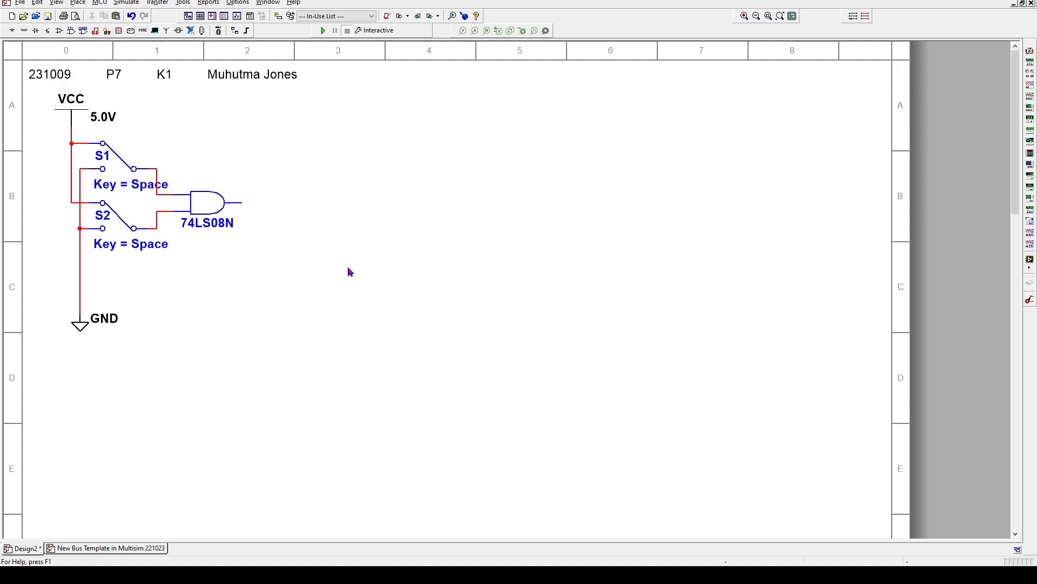
key("space")
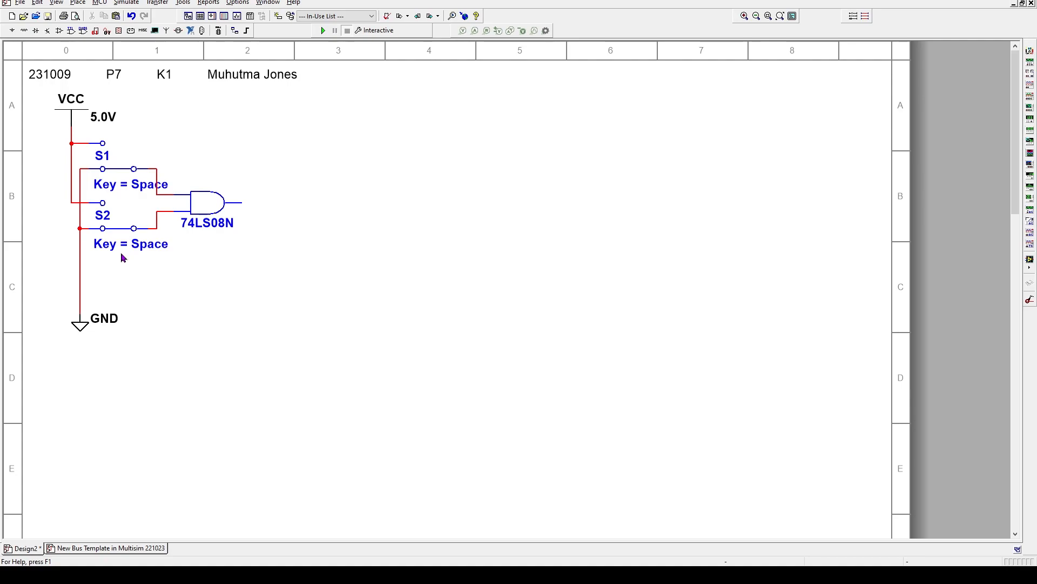
Change switch S1's toggle key from Space to 1 in its Value properties
double_click(118, 185)
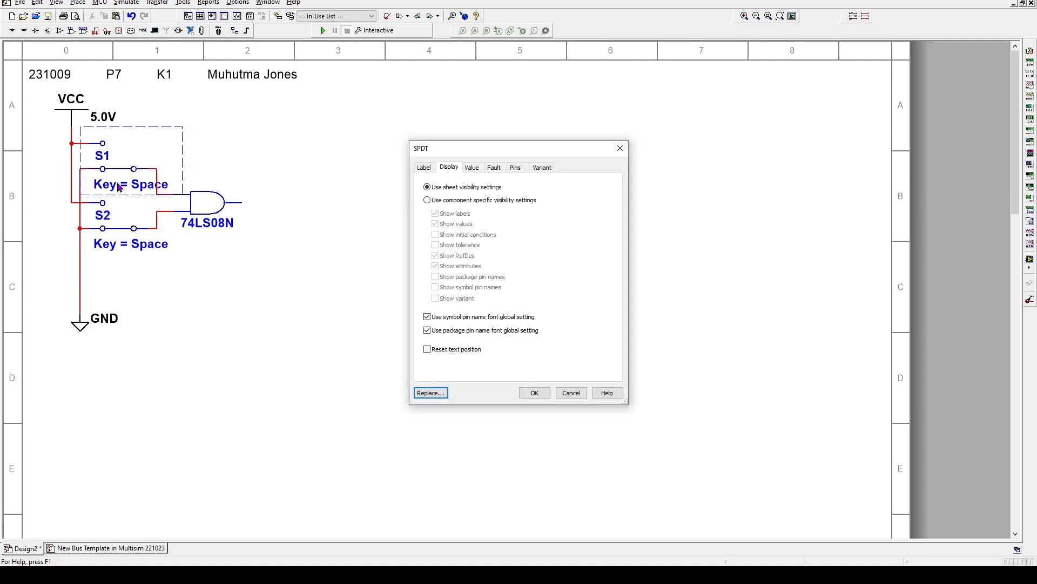
left_click(472, 168)
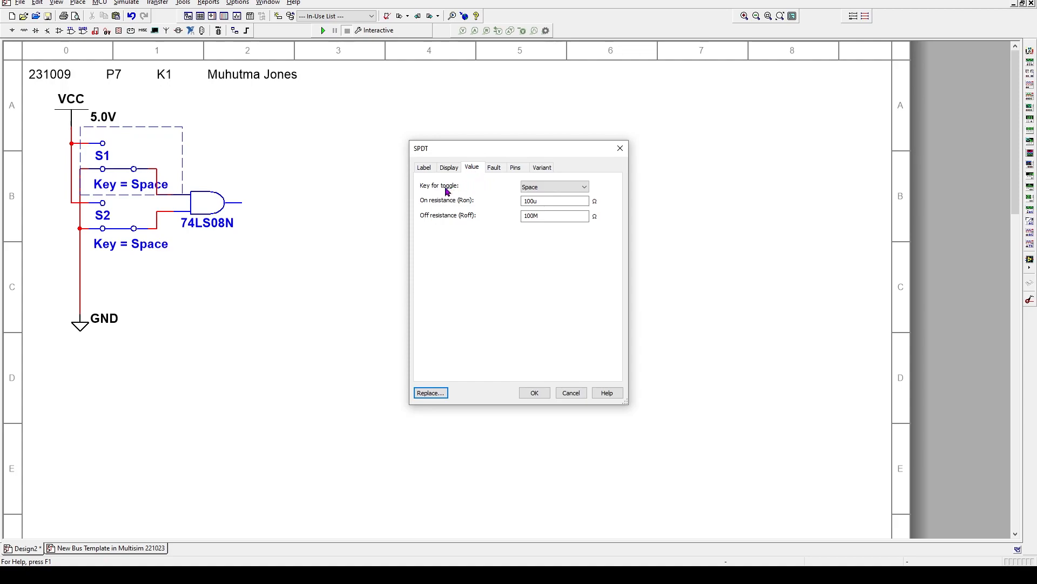
left_click(586, 187)
left_click(559, 188)
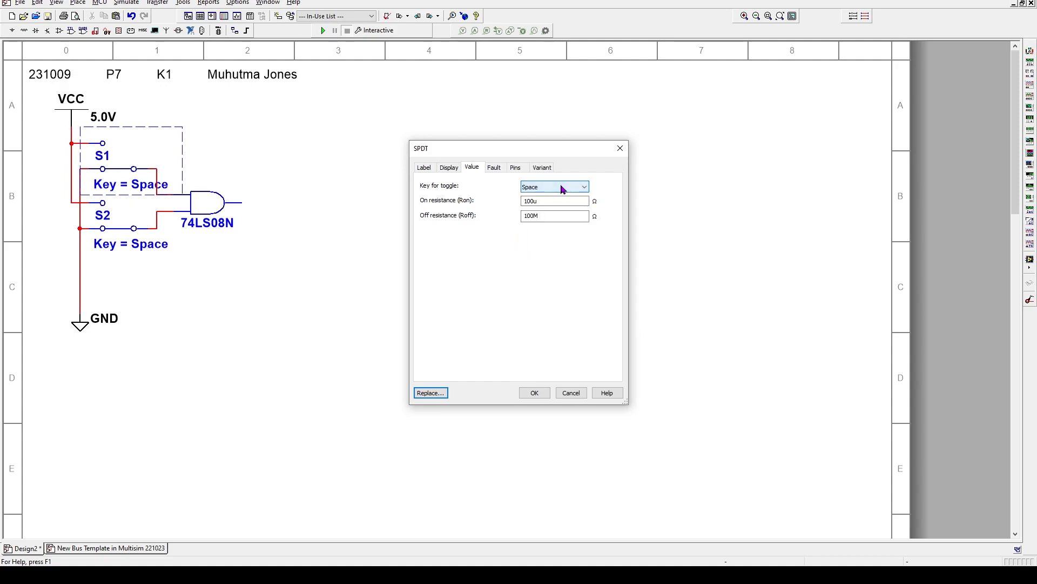
key("1")
left_click(533, 393)
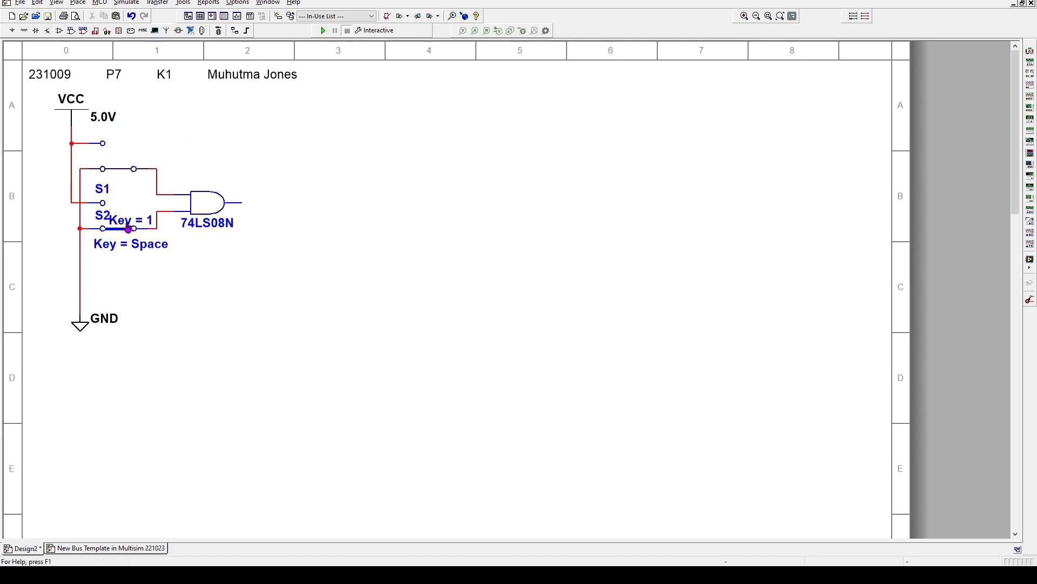
Nudge S1's Key = 1 label into place and move the S1 name label above the switch
left_click(127, 222)
left_click(128, 221)
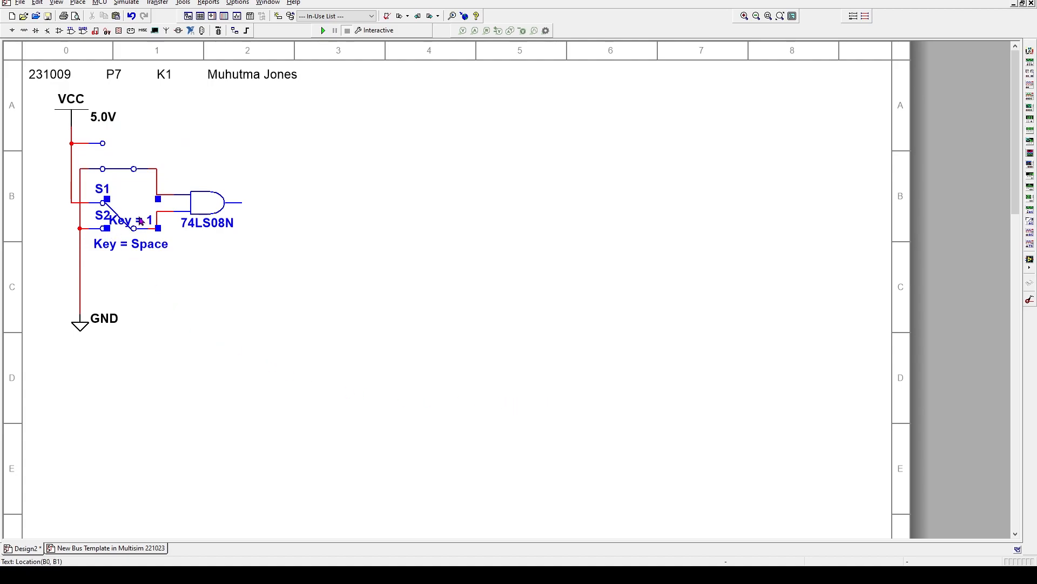
key("Up")
key("Up")
key("Up")
key("Up")
key("Up")
key("Up")
key("Up")
key("Up")
key("Up")
key("Up")
key("Up")
key("Up")
key("Up")
key("Up")
key("Up")
key("Up")
key("Up")
key("Up")
key("Up")
key("Left")
key("Left")
key("Left")
key("Left")
key("Left")
key("Left")
key("Left")
key("Left")
key("Left")
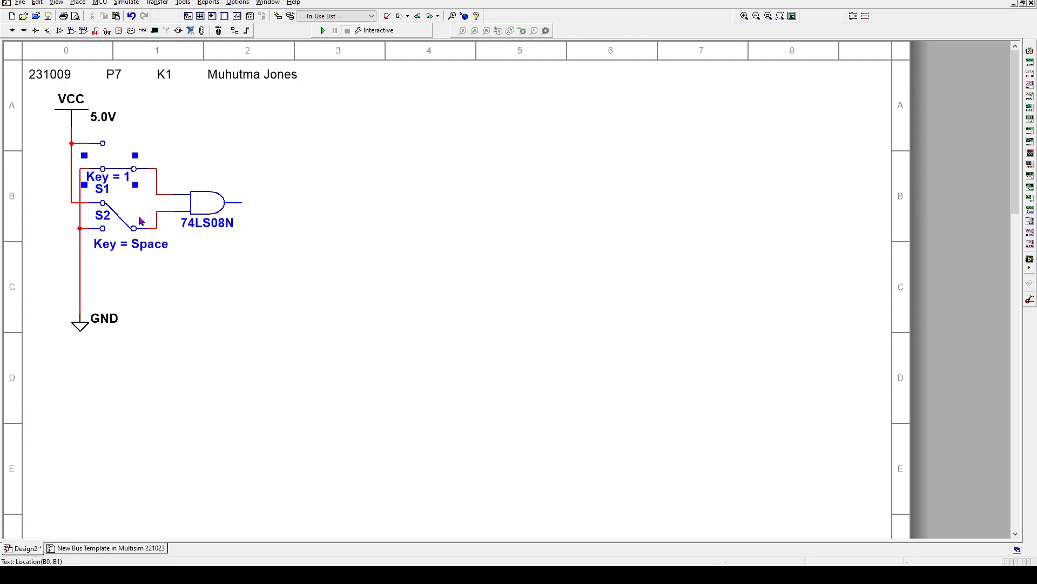
key("Right")
key("Right")
key("Right")
key("Right")
key("Right")
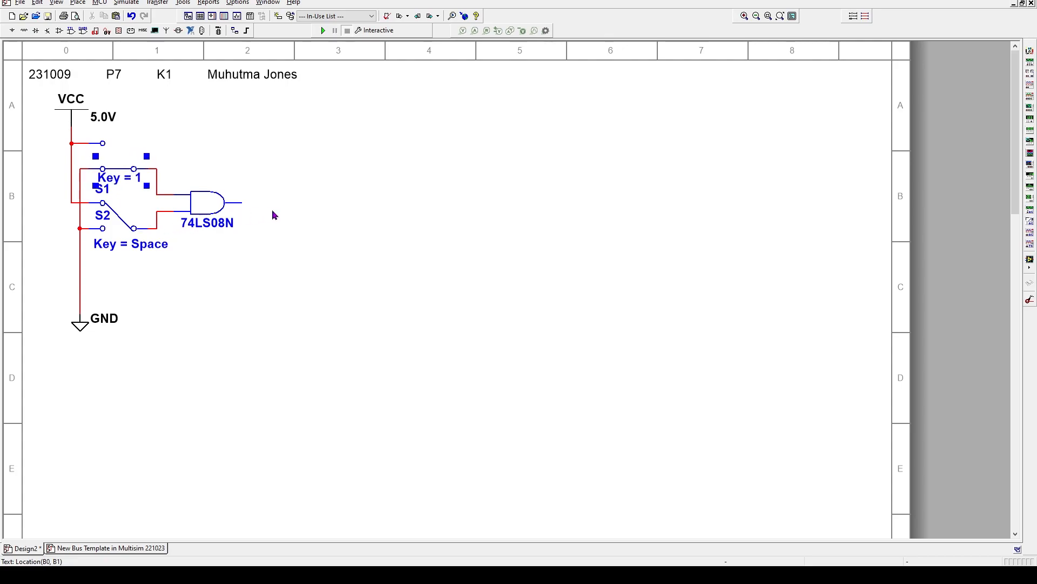
left_click(347, 209)
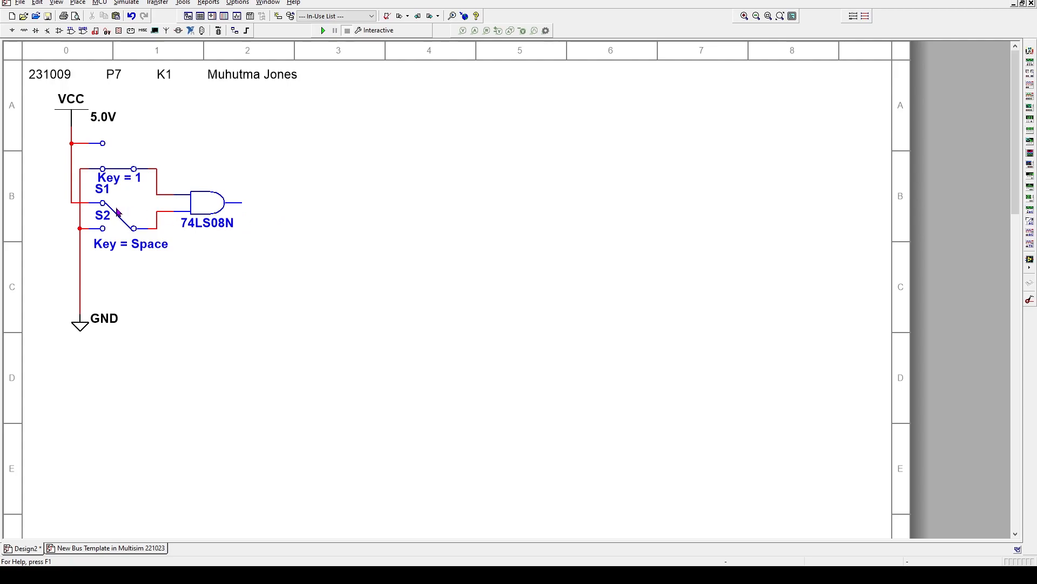
left_click(103, 194)
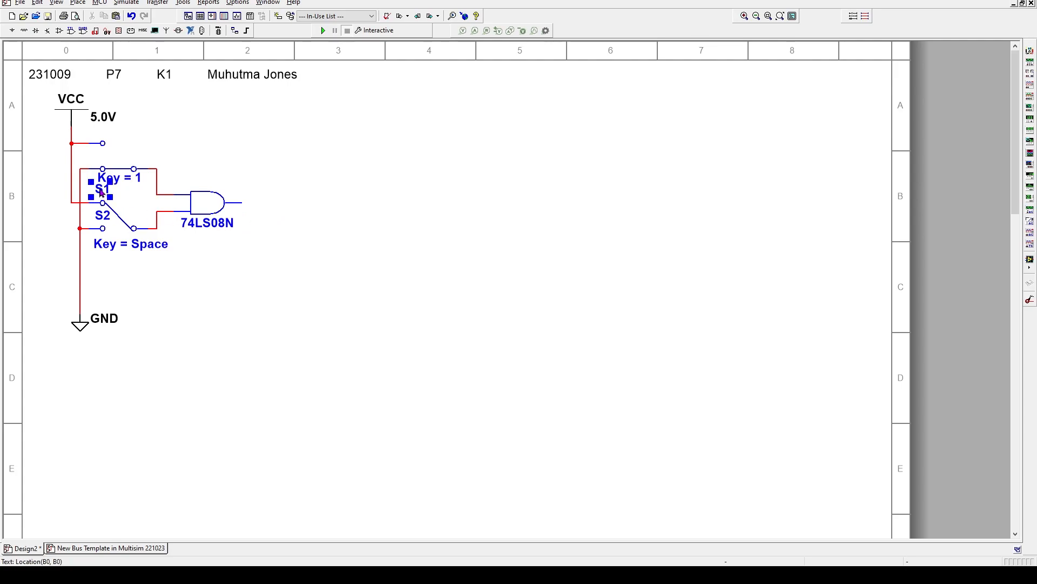
left_click_drag(101, 192, 98, 158)
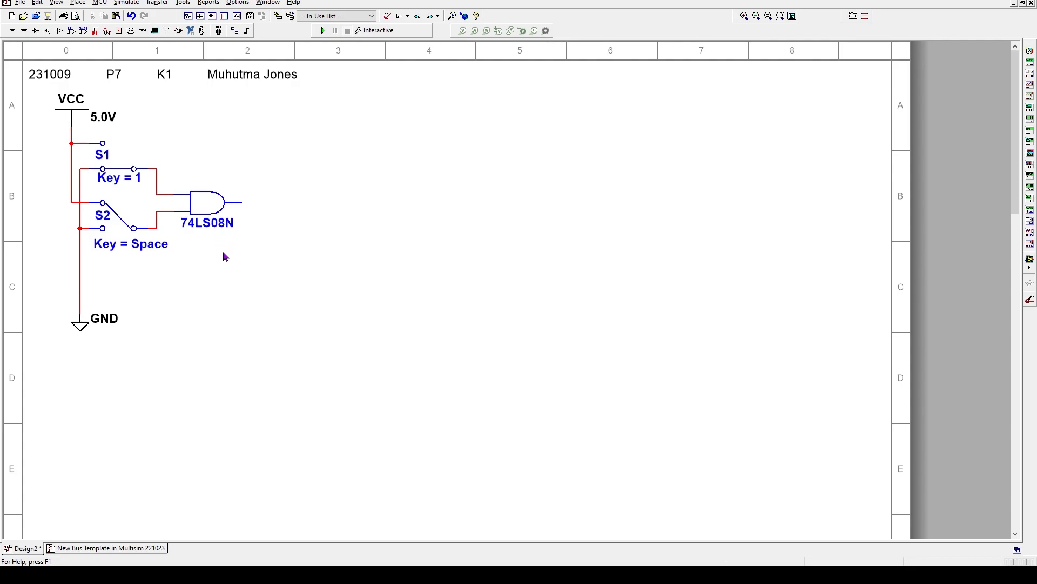
Nudge switch S2 up one grid step, then move the 74LS08N gate up one step and slightly left
left_click(121, 214)
left_click(139, 218)
key("Up")
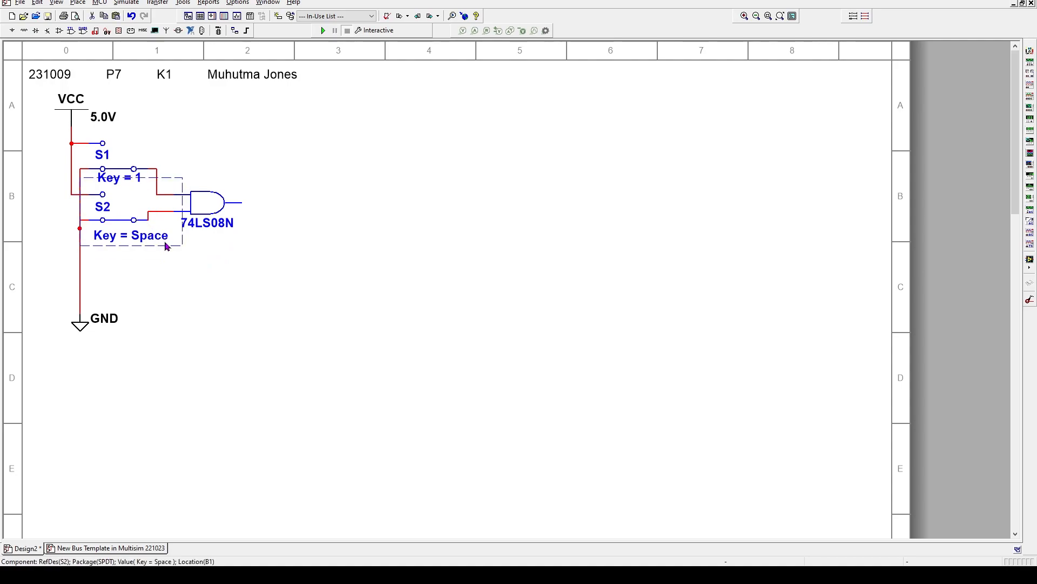
left_click(210, 206)
key("Up")
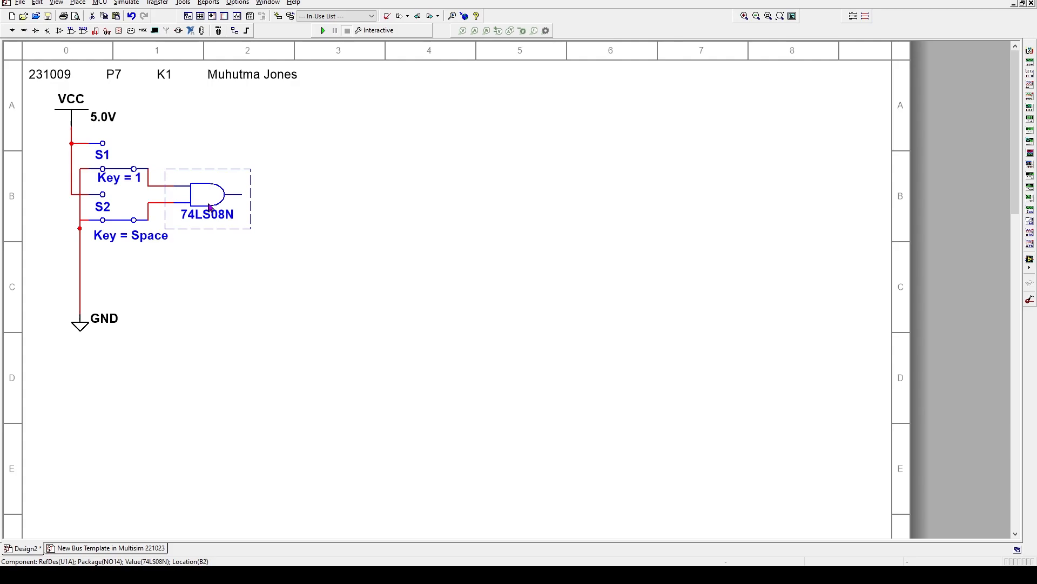
key("Left")
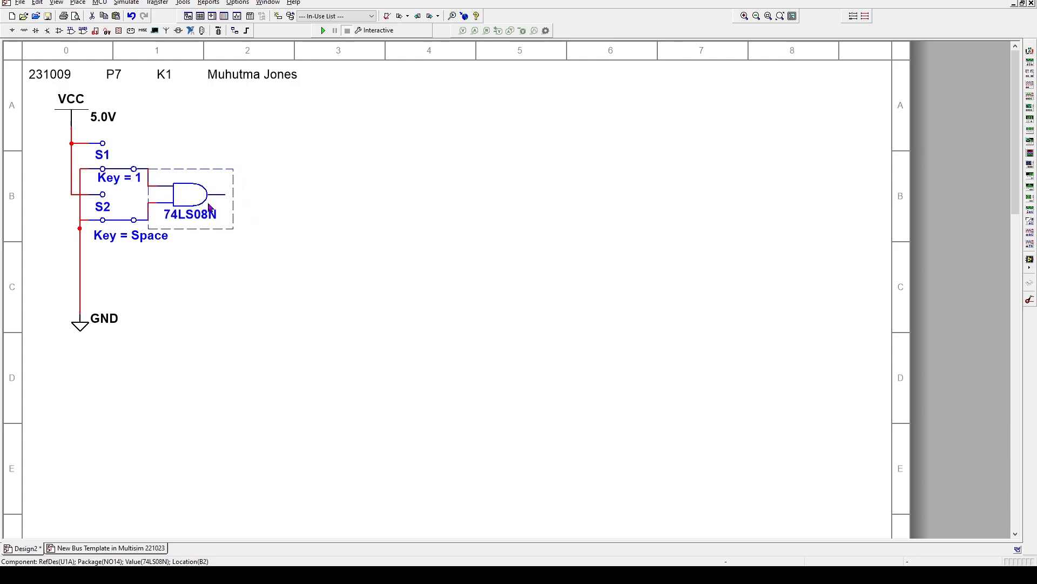
left_click(251, 205)
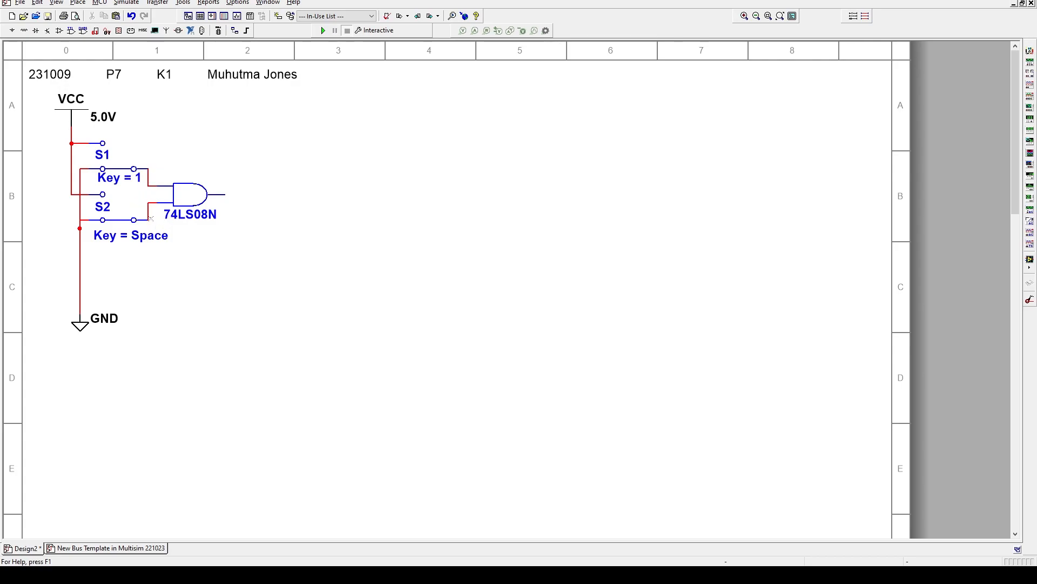
Try entering 2 in S2's properties, then undo the accidental property change
double_click(122, 240)
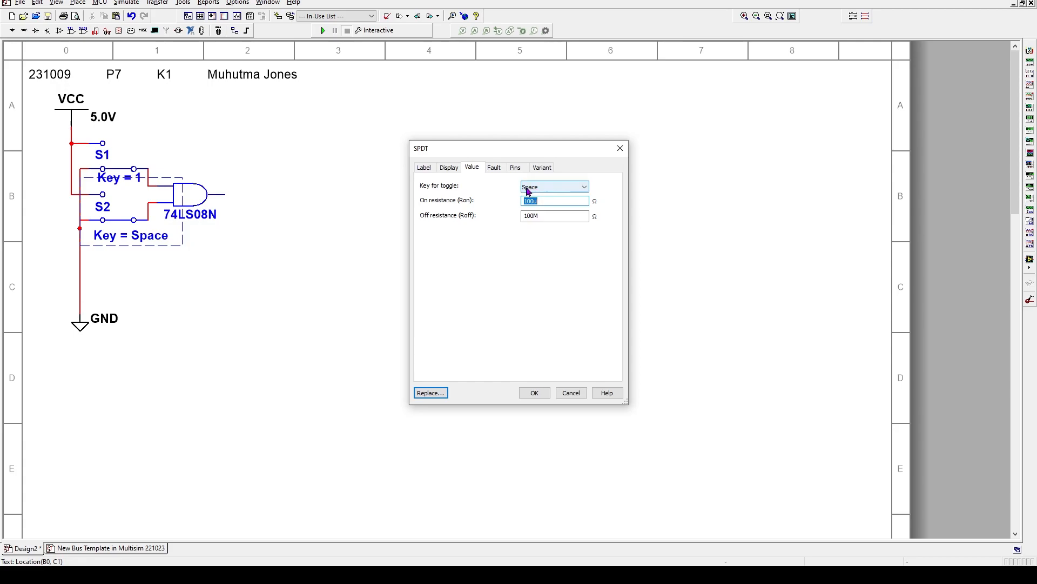
type("2")
key("Return")
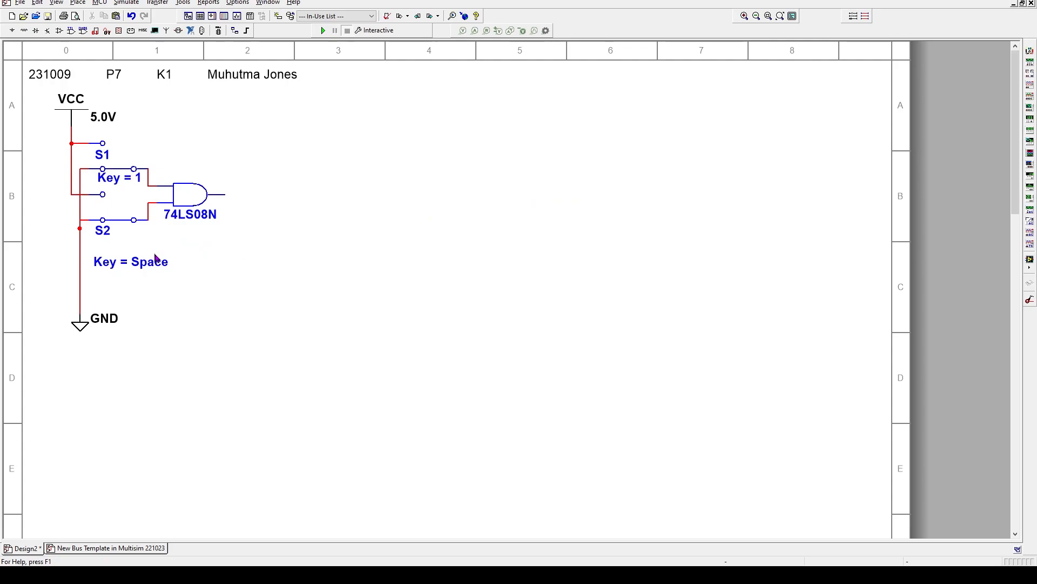
double_click(133, 263)
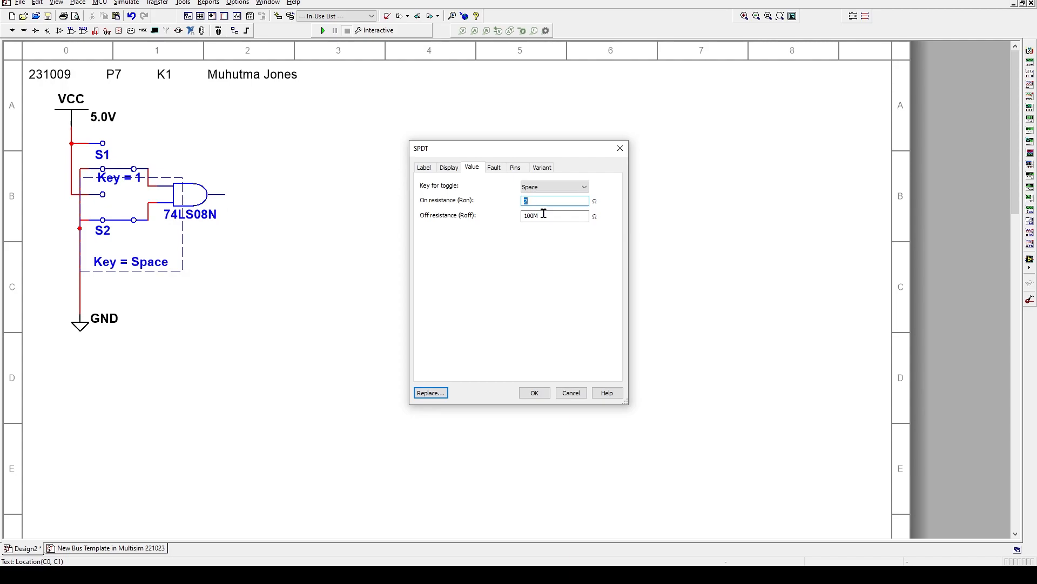
left_click(570, 393)
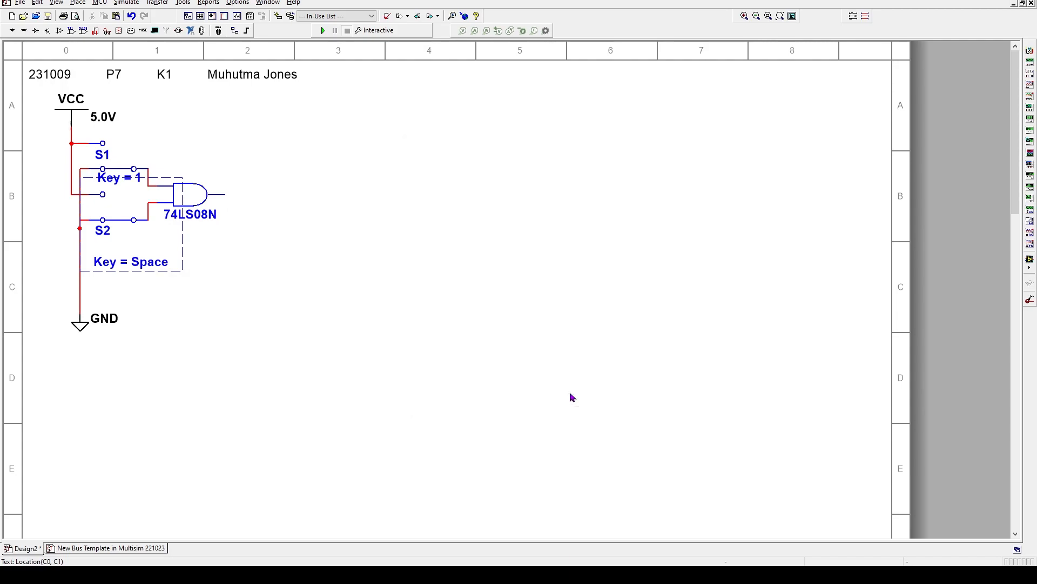
key("ctrl+z")
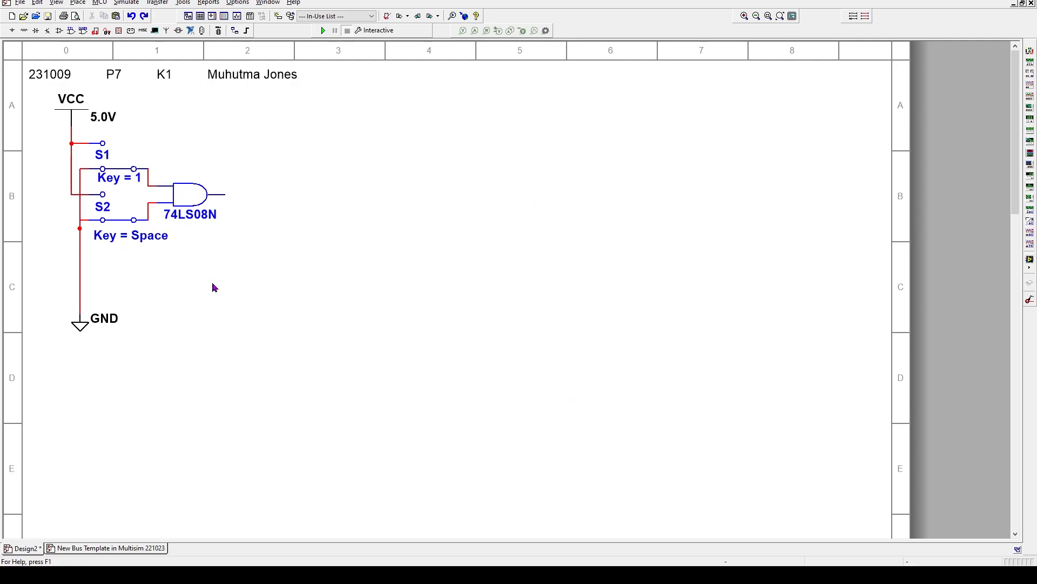
Set switch S2's toggle key to 2 in its Value properties
left_click(151, 238)
left_click(128, 240)
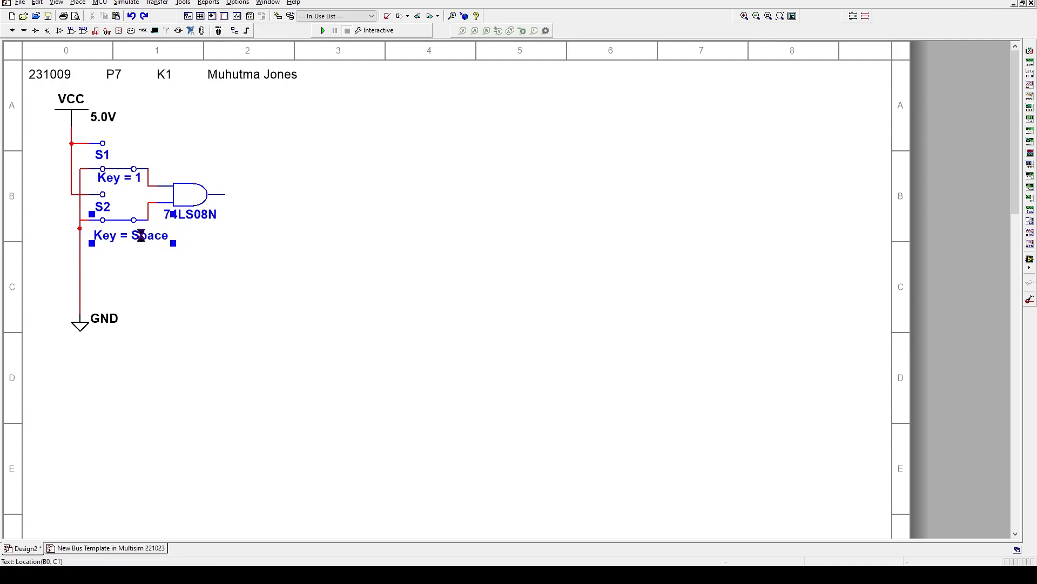
double_click(141, 236)
left_click(543, 187)
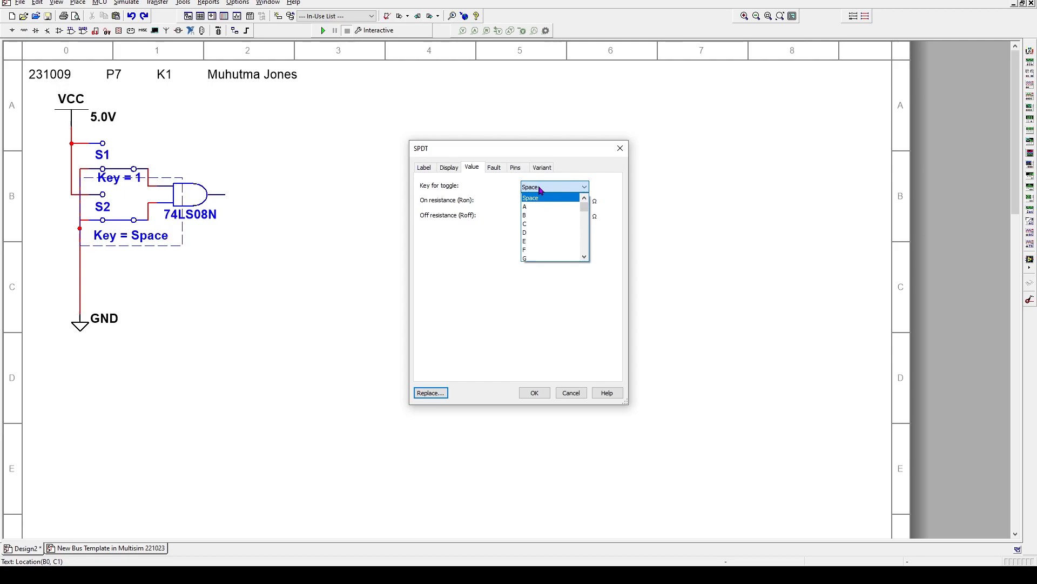
key("2")
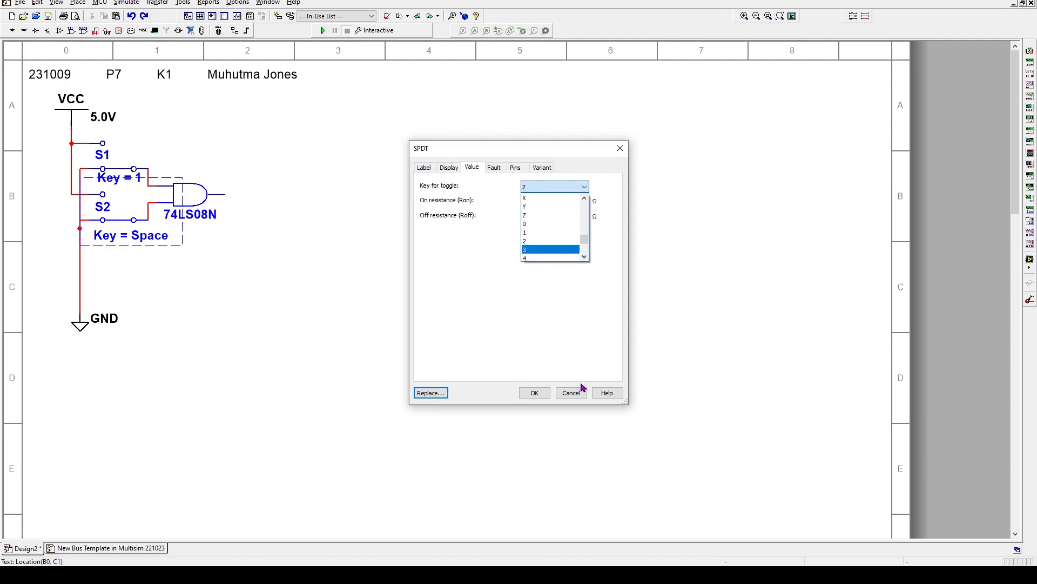
left_click(537, 393)
left_click(241, 317)
left_click(534, 392)
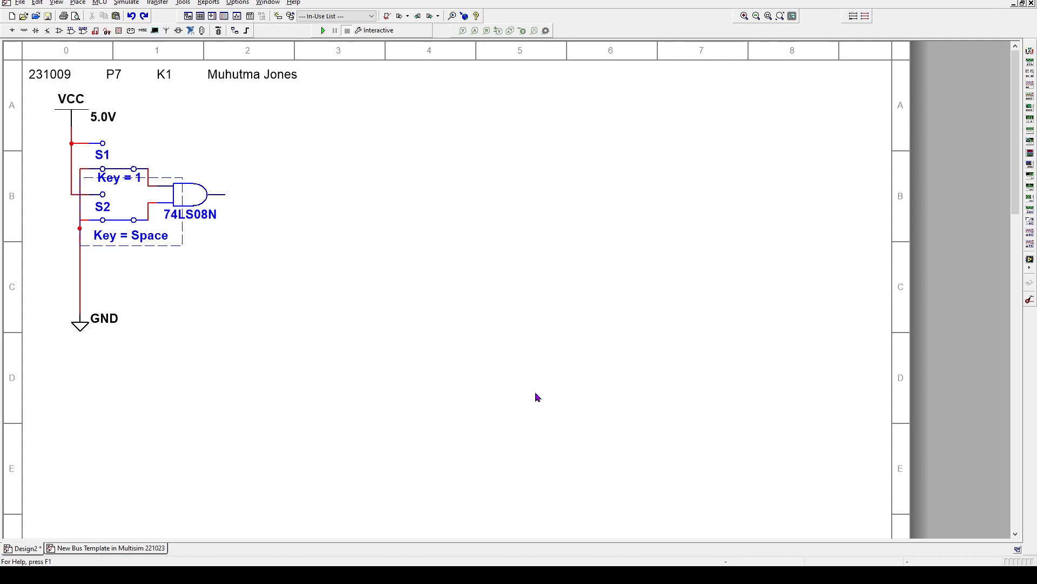
Move the Key = 2 label up and nudge S2 left, up and right to line up under S1
left_click(104, 236)
left_click_drag(104, 236, 103, 210)
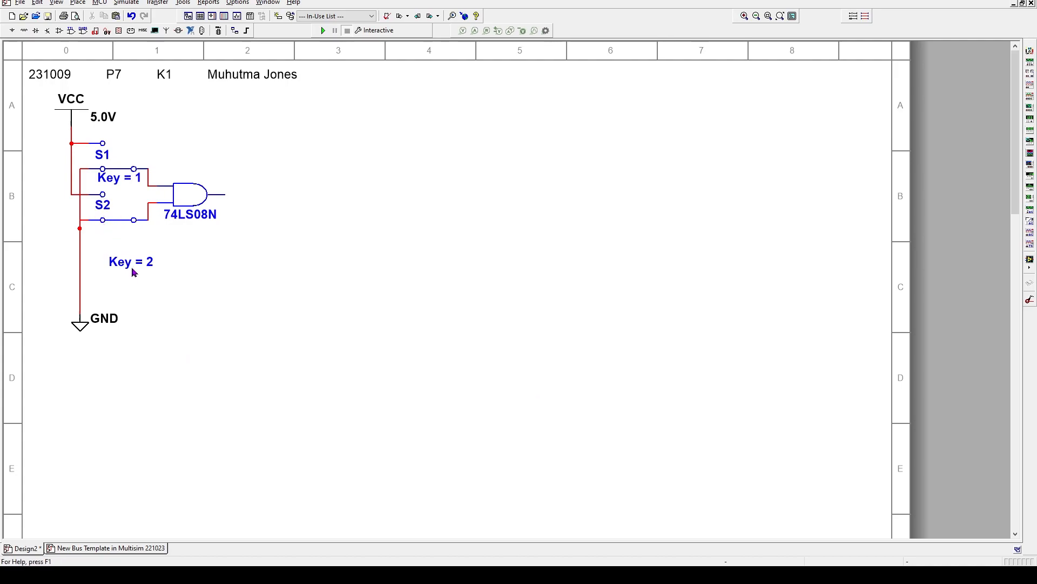
left_click(131, 268)
left_click_drag(131, 268, 127, 221)
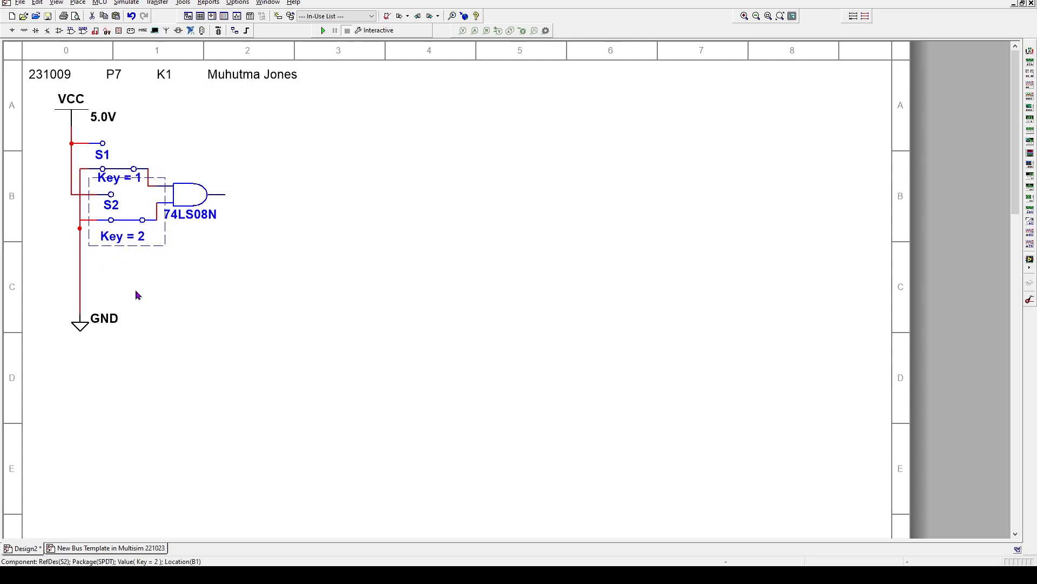
key("Left")
key("Up")
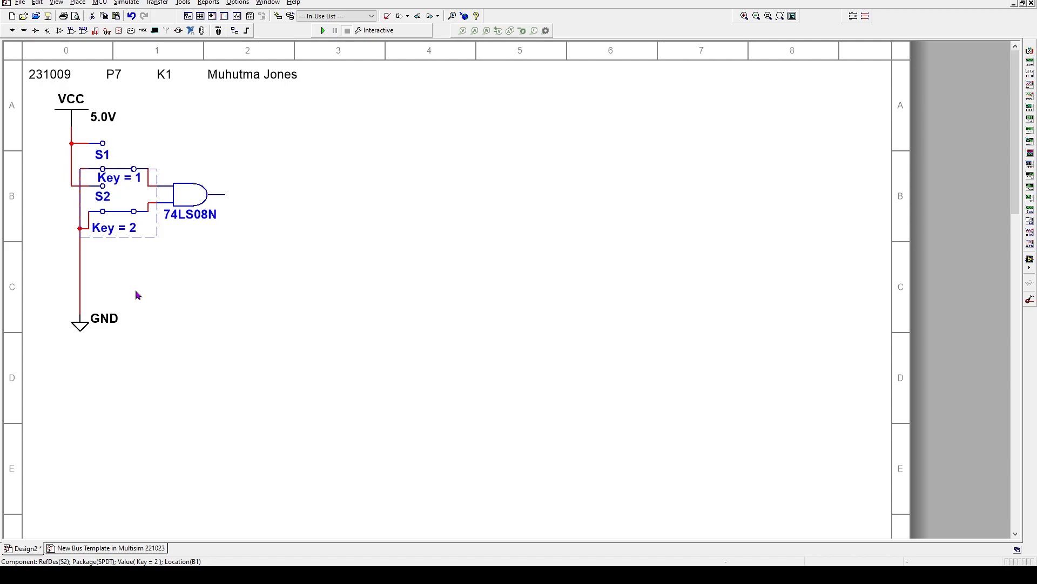
key("Right")
left_click(168, 284)
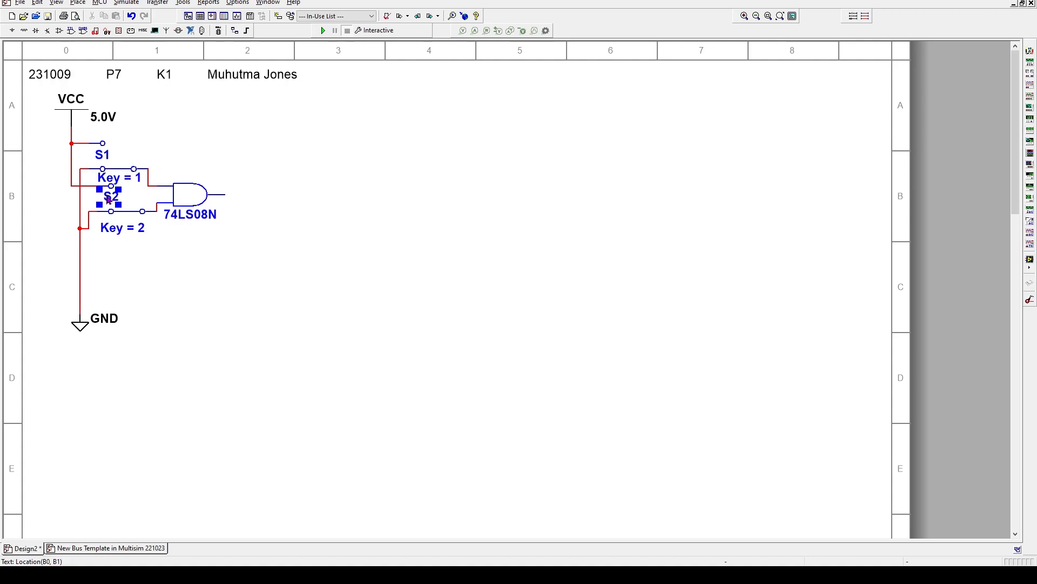
Shift the S2 name label slightly left and test the switches with keys 2 and 1
left_click_drag(108, 200, 100, 200)
left_click(216, 281)
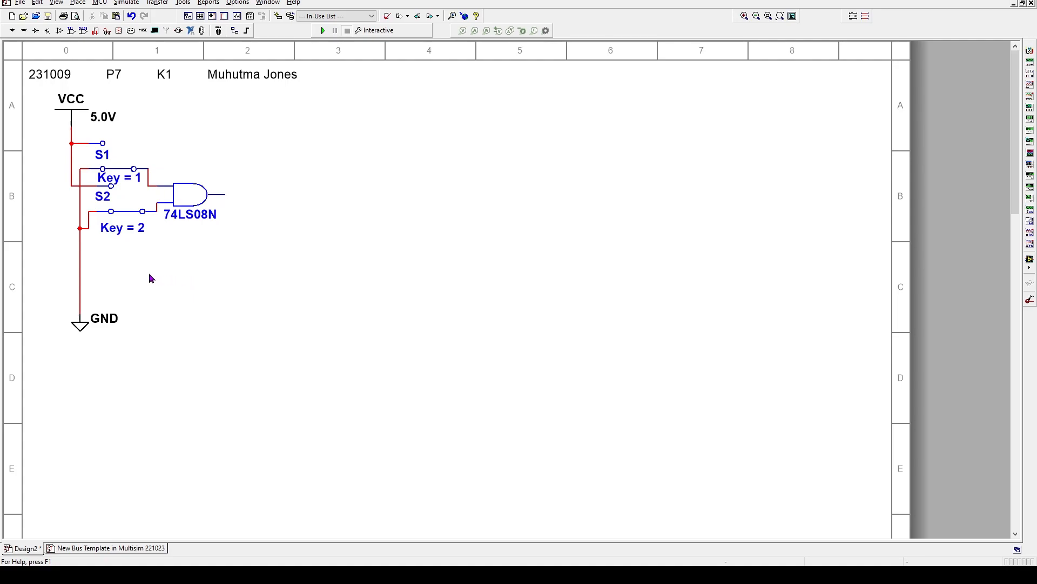
key("2")
key("2")
key("1")
key("1")
key("1")
key("1")
Delete the GND wire to S2, reconnect S2's lower contact to the GND line, and toggle S1 to test
left_click(89, 222)
key("Delete")
left_click(80, 211)
left_click(122, 170)
left_click(122, 171)
left_click(112, 154)
left_click(116, 155)
Move switch S1 slightly right and nudge the AND gate up and back down
left_click(139, 148)
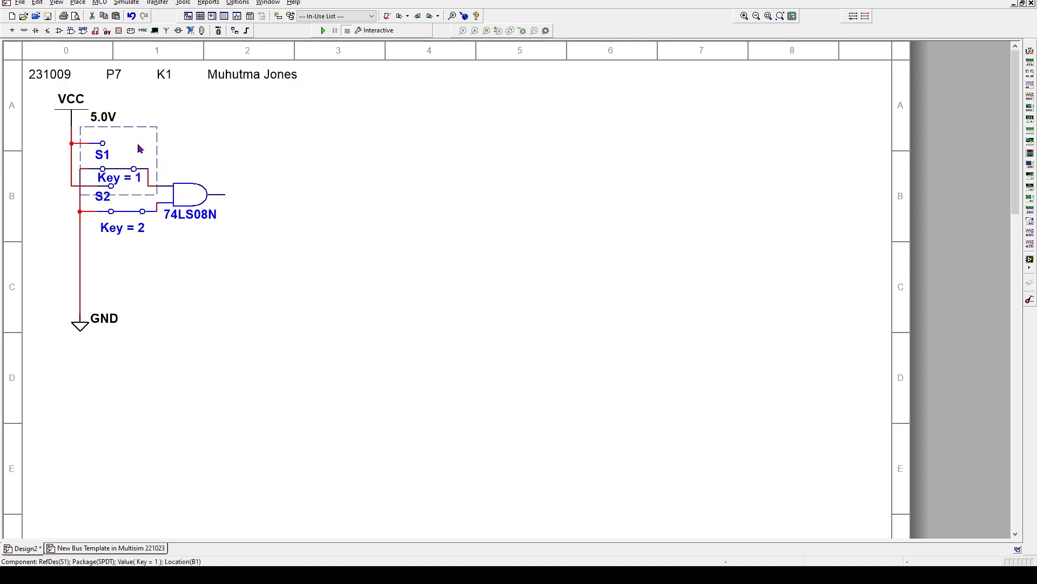
left_click_drag(139, 147, 147, 148)
left_click(199, 202)
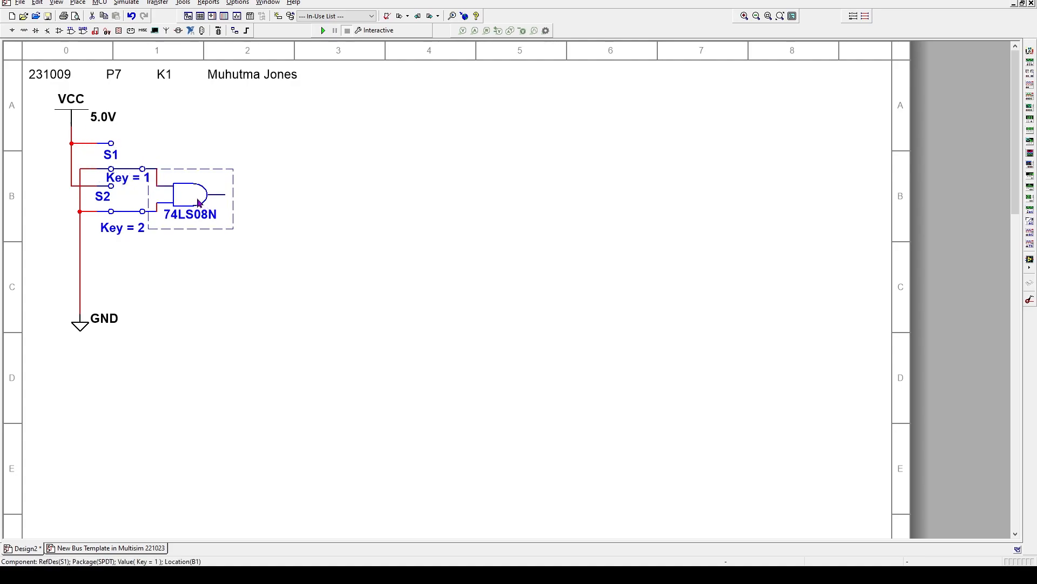
key("Up")
key("Down")
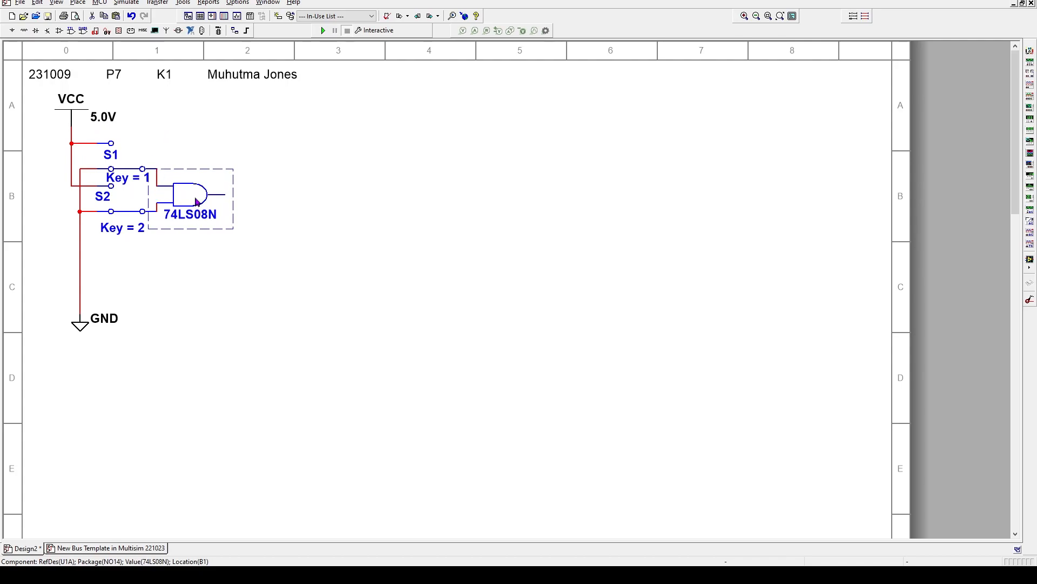
Toggle S2 back and forth, then move it down one grid step
left_click(130, 209)
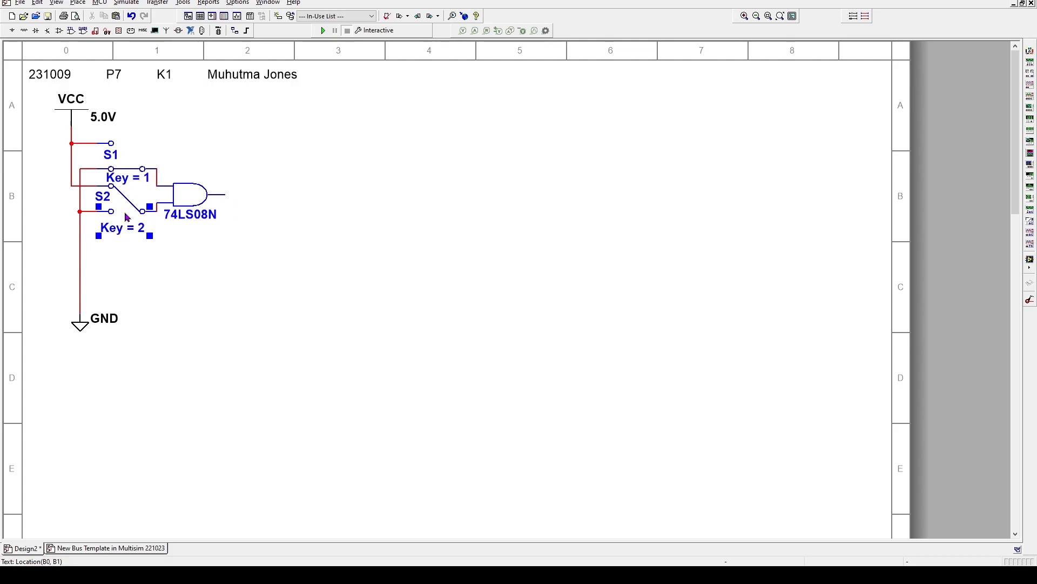
left_click(139, 195)
left_click(115, 247)
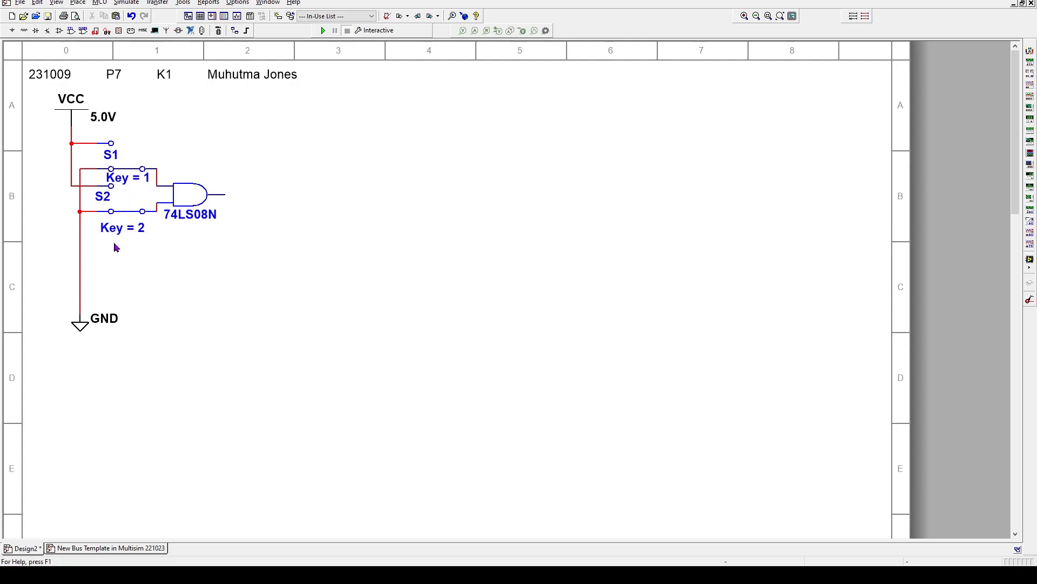
left_click(137, 202)
left_click(137, 202)
left_click(146, 203)
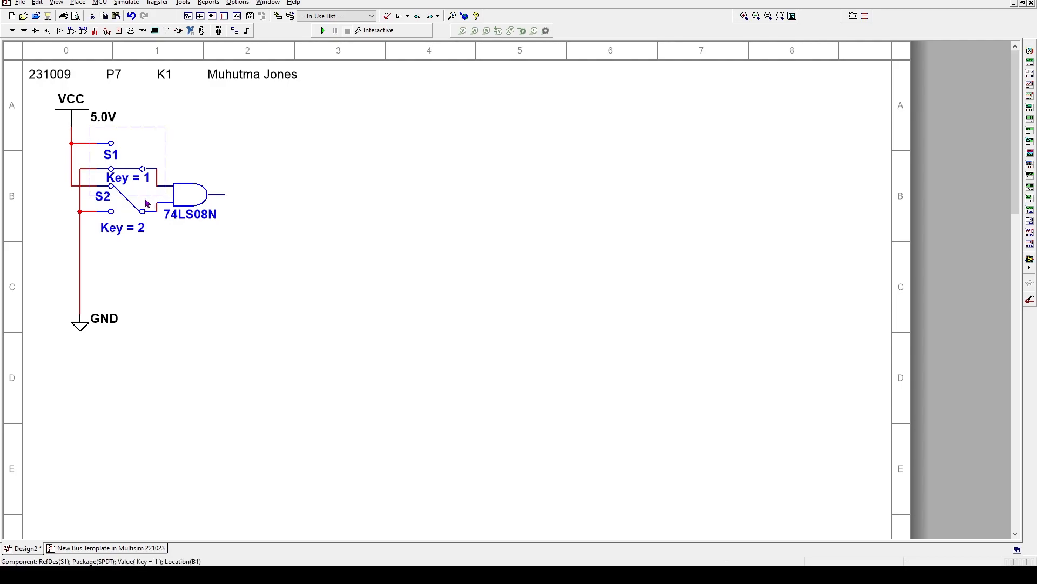
key("Down")
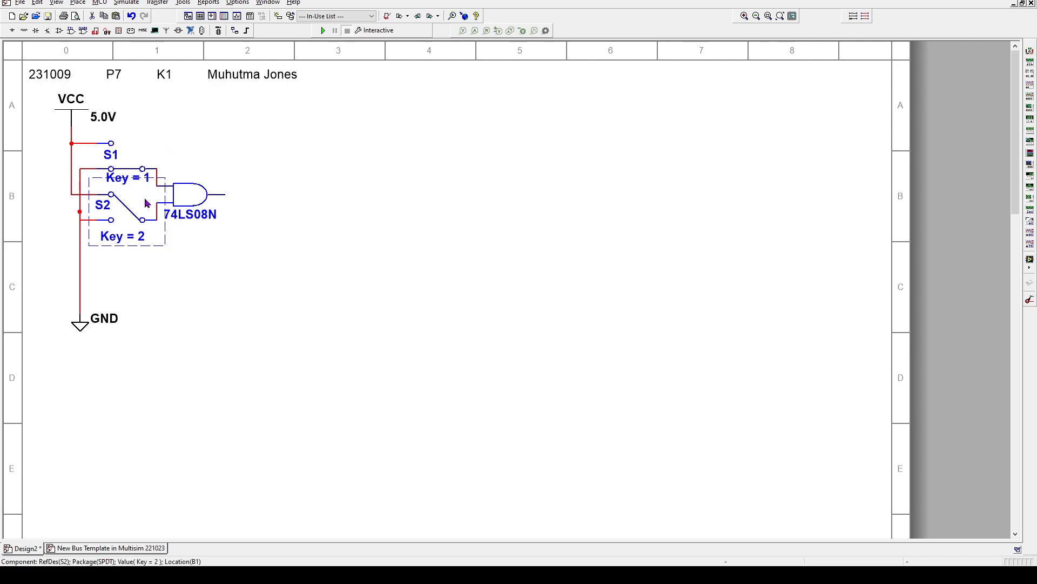
left_click(214, 247)
Nudge the Key = 1 and Key = 2 labels into place and shift the S1 label slightly left
left_click(129, 182)
key("Down")
key("Down")
key("Left")
key("Left")
key("Down")
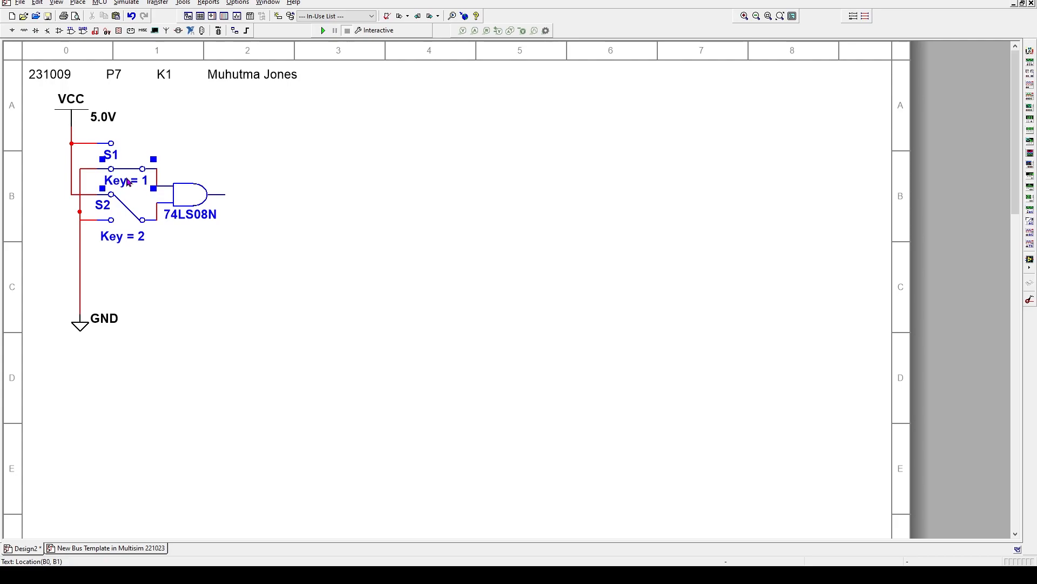
left_click(124, 242)
key("Up")
key("Up")
key("Up")
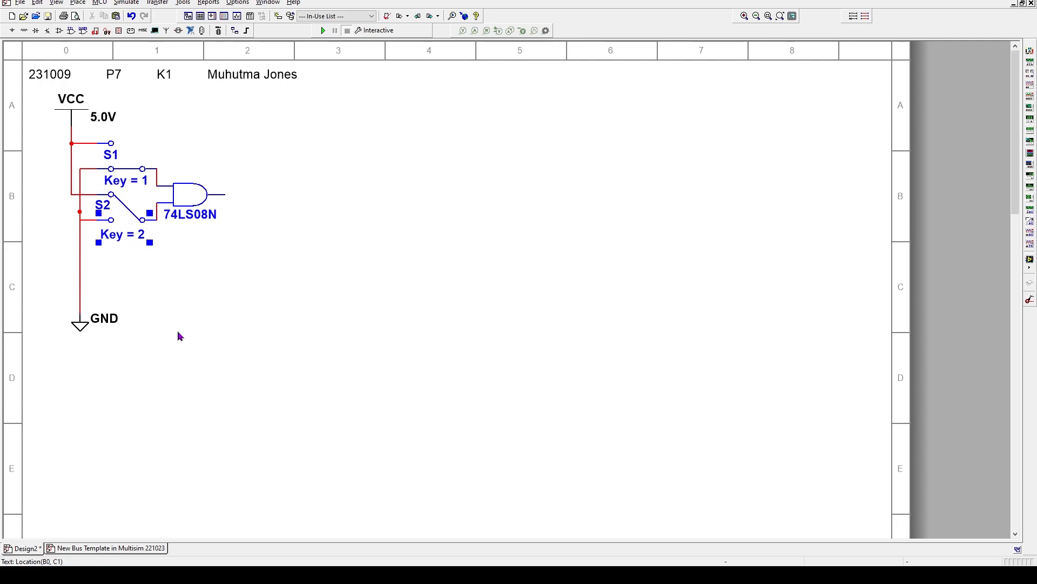
key("Right")
key("Right")
key("Right")
key("Right")
left_click(205, 295)
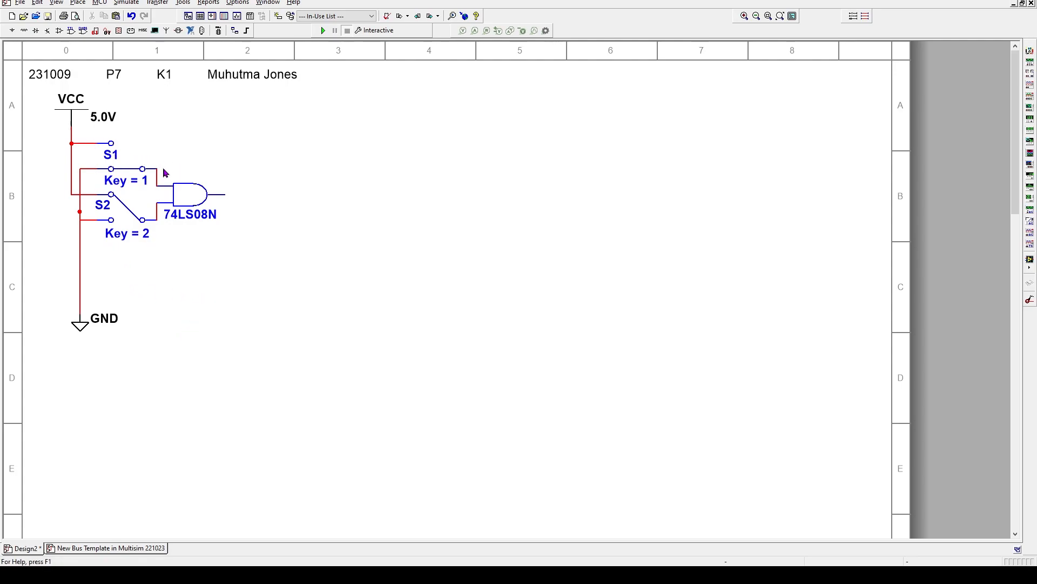
left_click(112, 158)
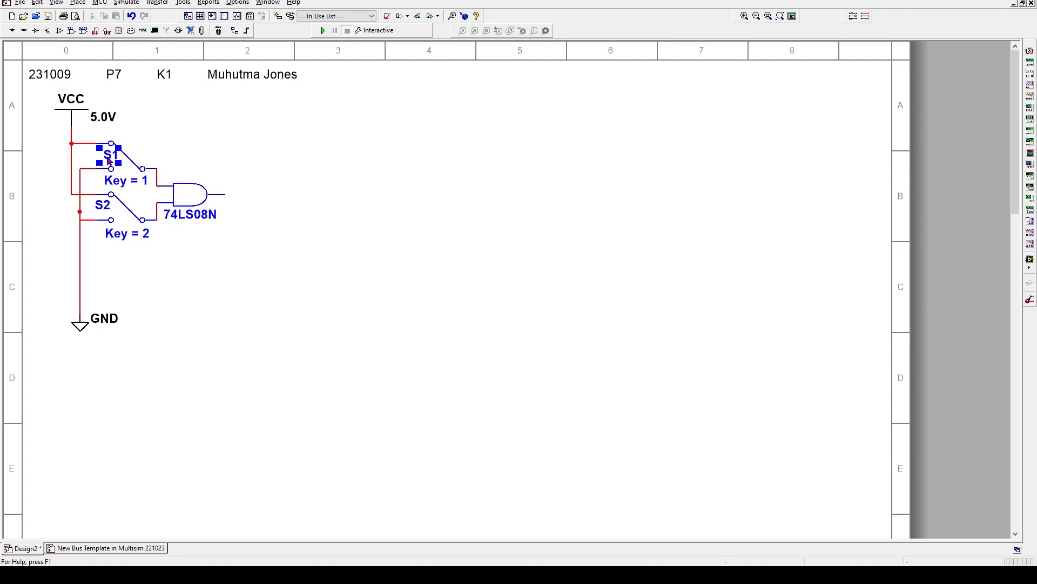
left_click_drag(112, 160, 106, 158)
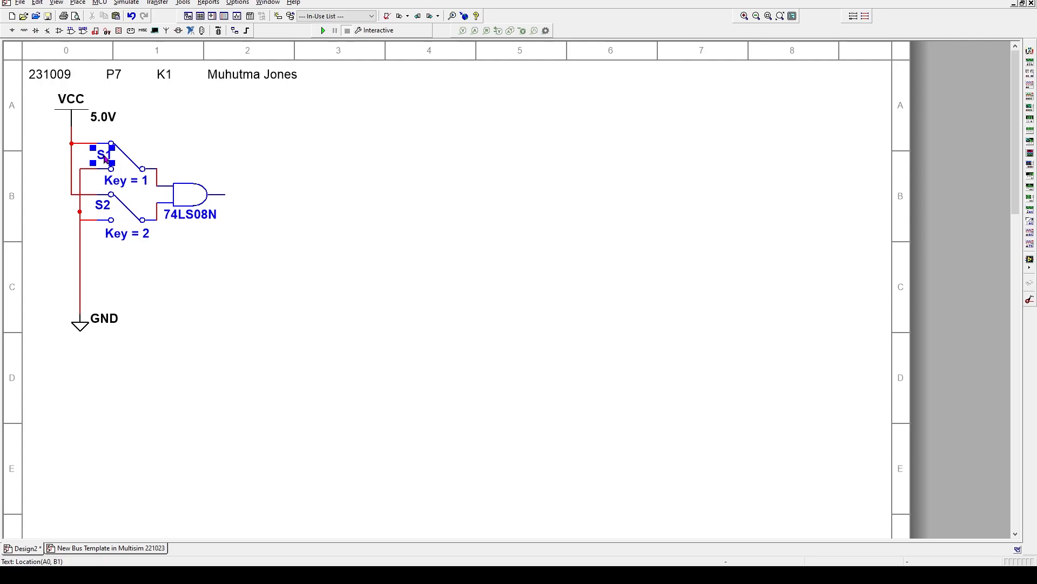
left_click(211, 147)
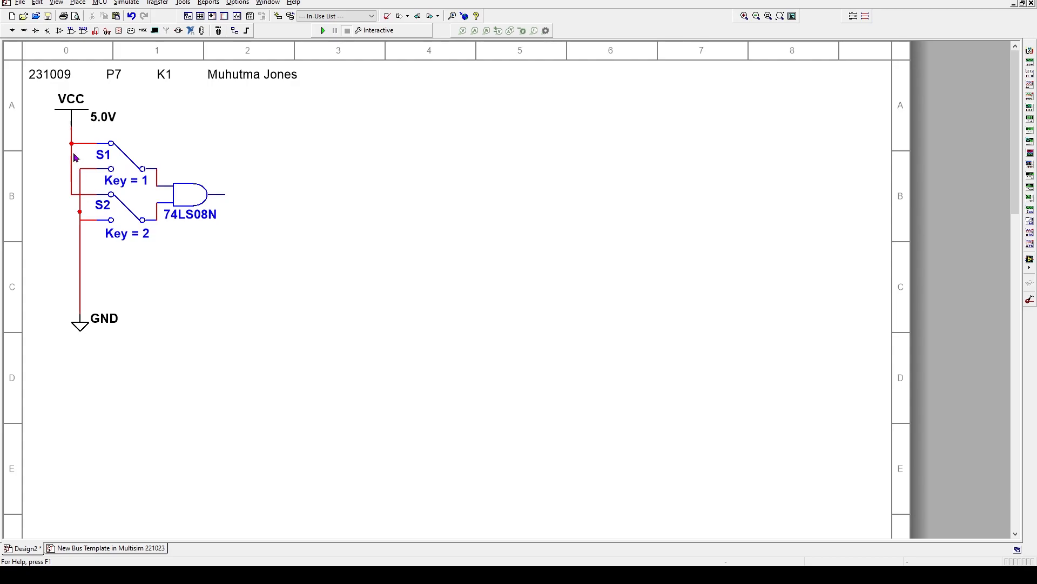
Lower the VCC source slightly and move its 5.0V label left beneath it
left_click_drag(74, 118, 74, 125)
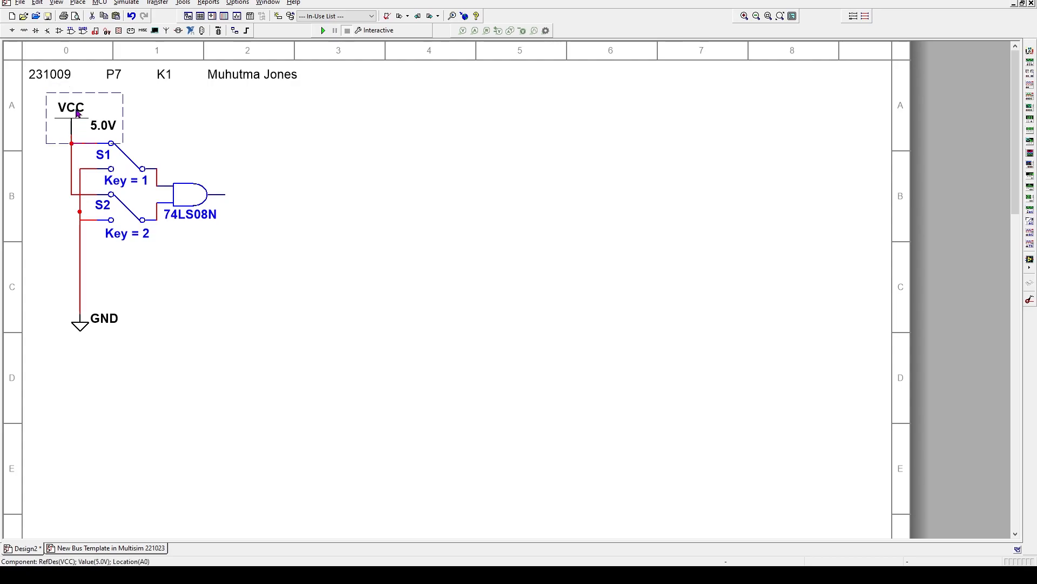
left_click(319, 126)
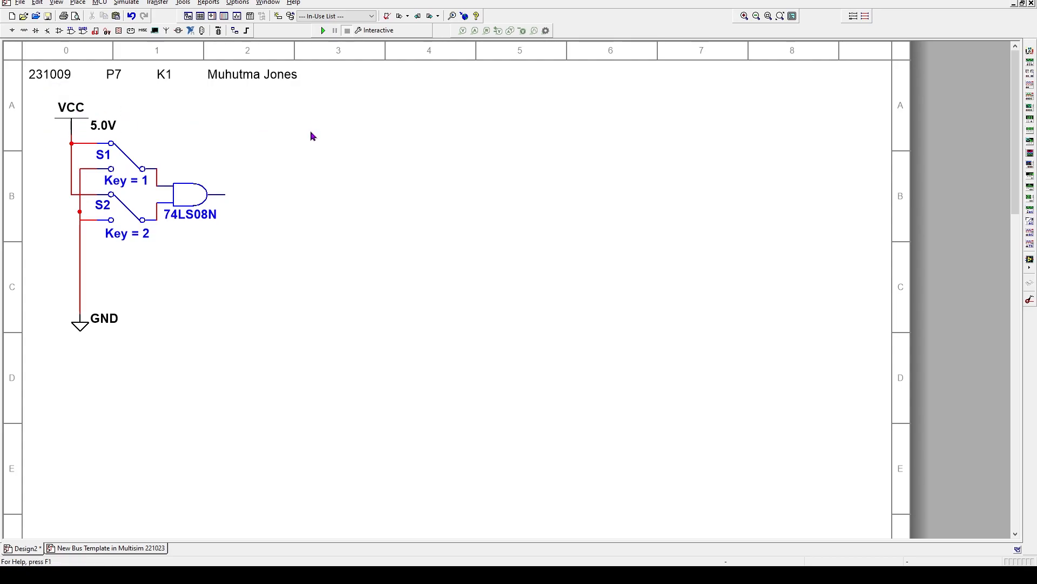
left_click(103, 127)
left_click_drag(103, 127, 87, 135)
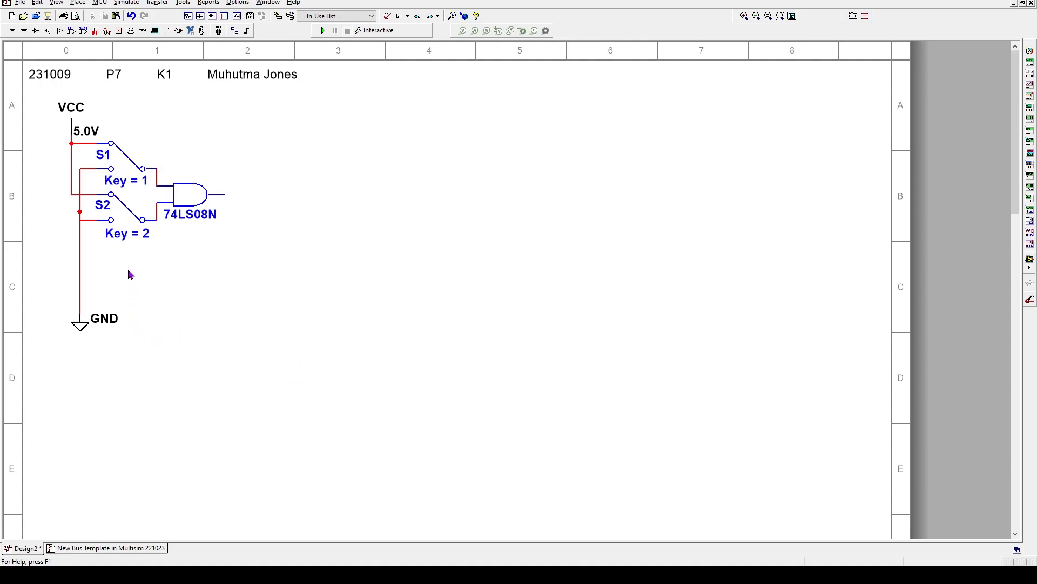
Cut the wire below S2, join S2's lower pin to the ground wire, and test keys 1 and 2
left_click(85, 221)
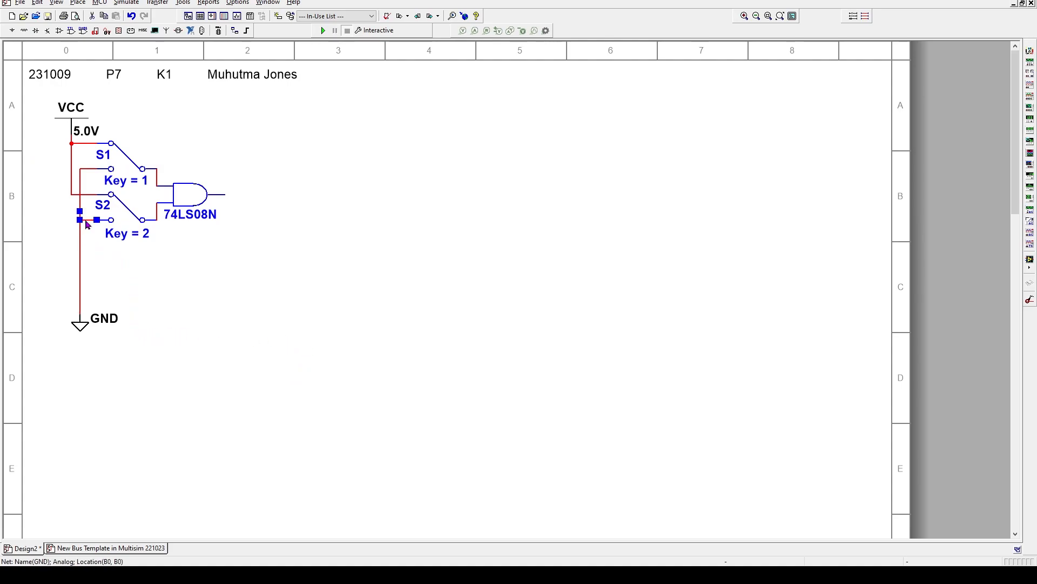
key("ctrl+x")
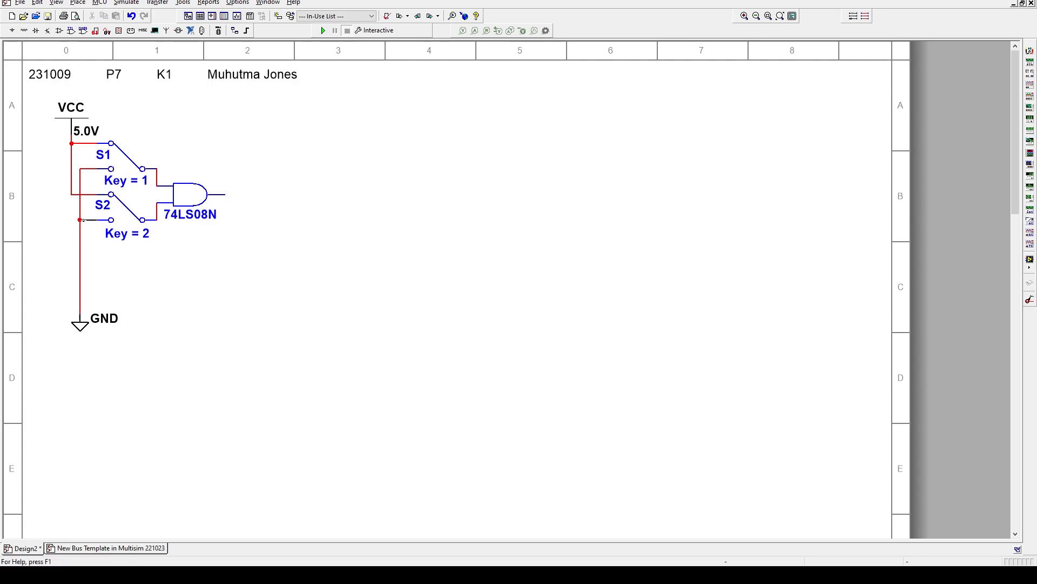
left_click(80, 220)
key("1")
key("2")
key("1")
key("2")
key("1")
key("2")
key("1")
key("2")
key("2")
key("1")
Search the component browser for LED and place LED_red to the right of the 74LS08N gate
right_click(500, 182)
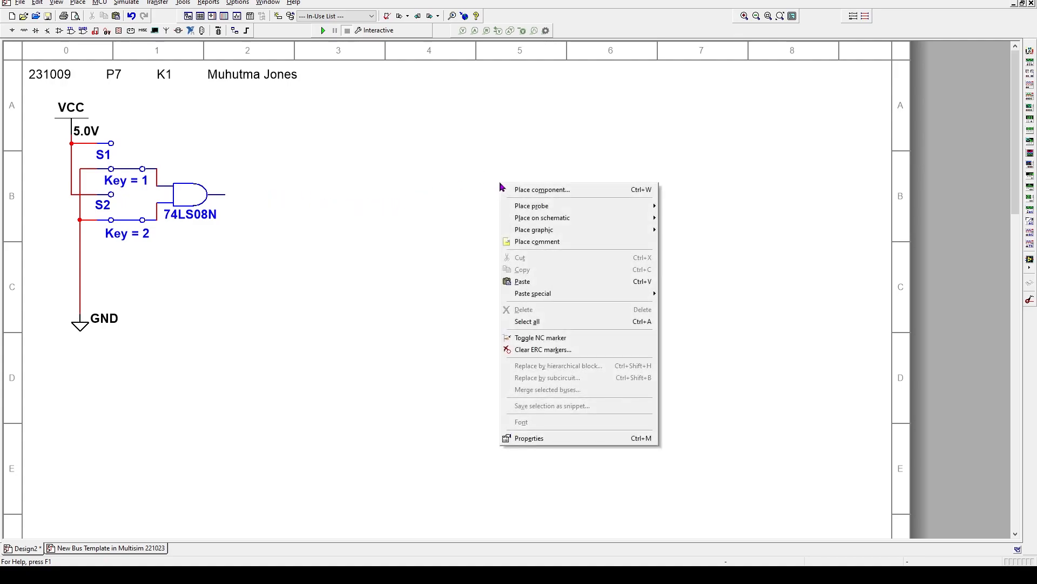
left_click(526, 190)
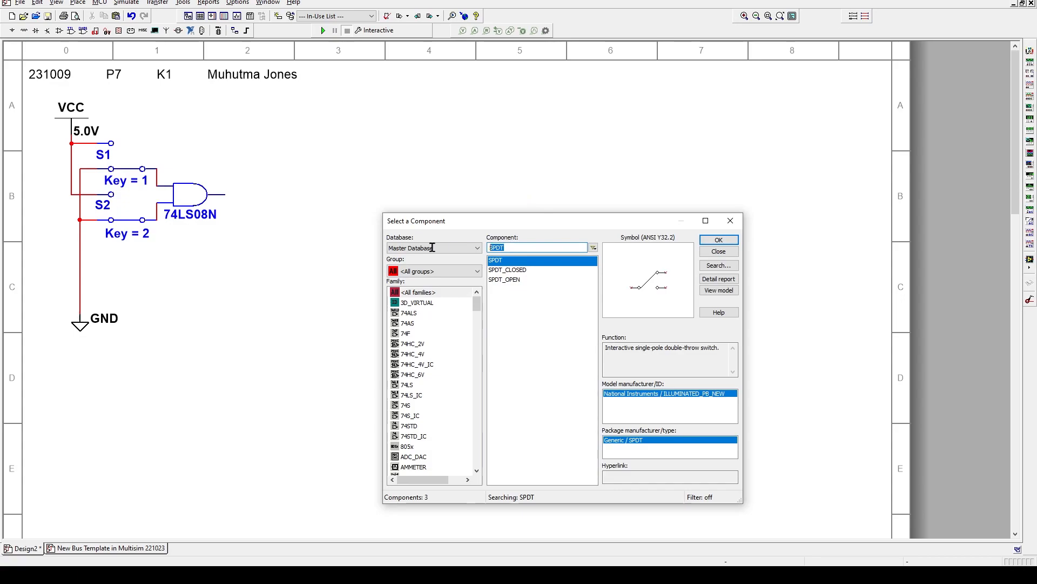
type("LED")
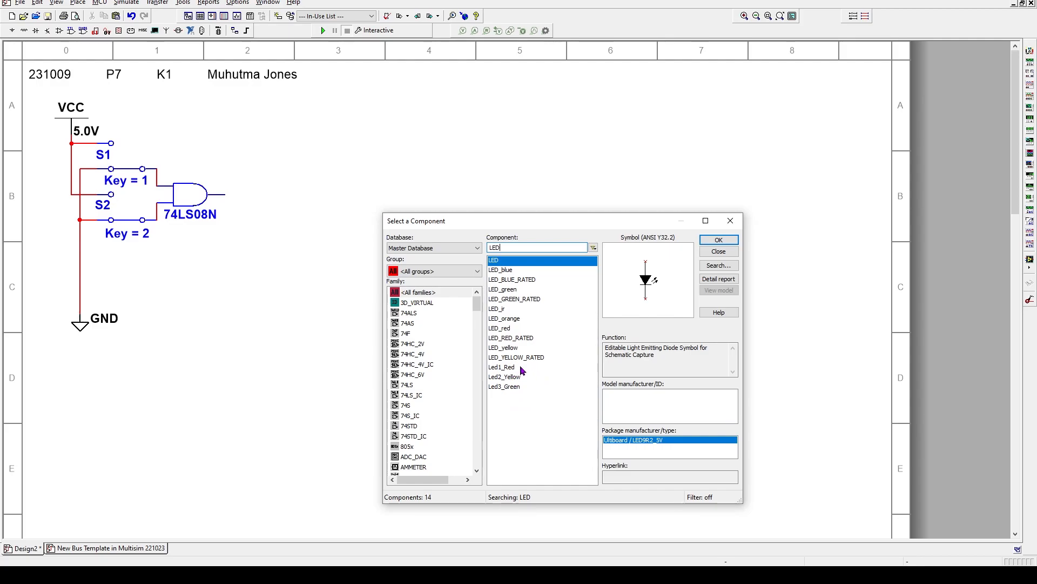
left_click(506, 330)
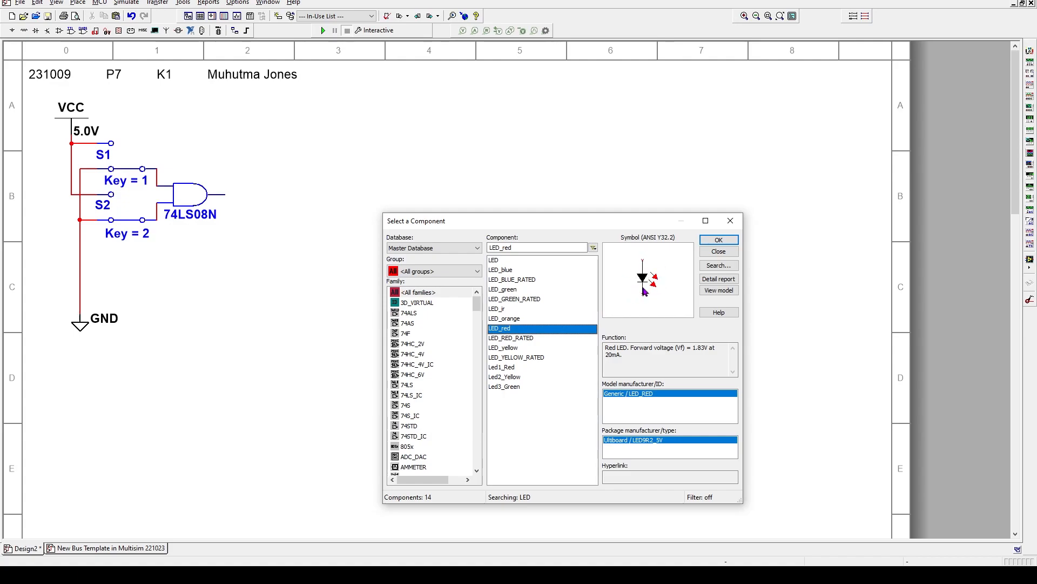
double_click(508, 330)
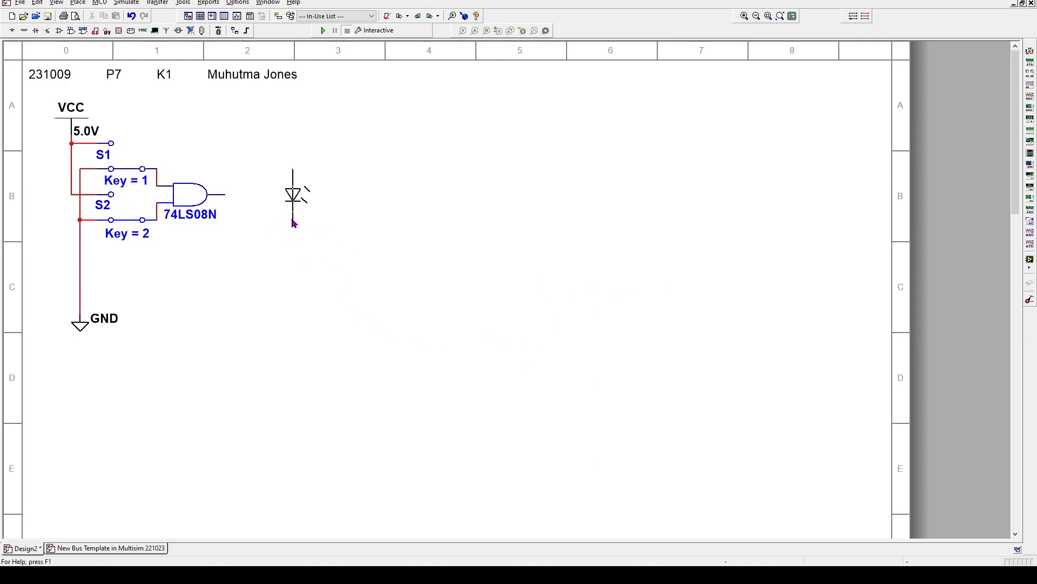
left_click(292, 218)
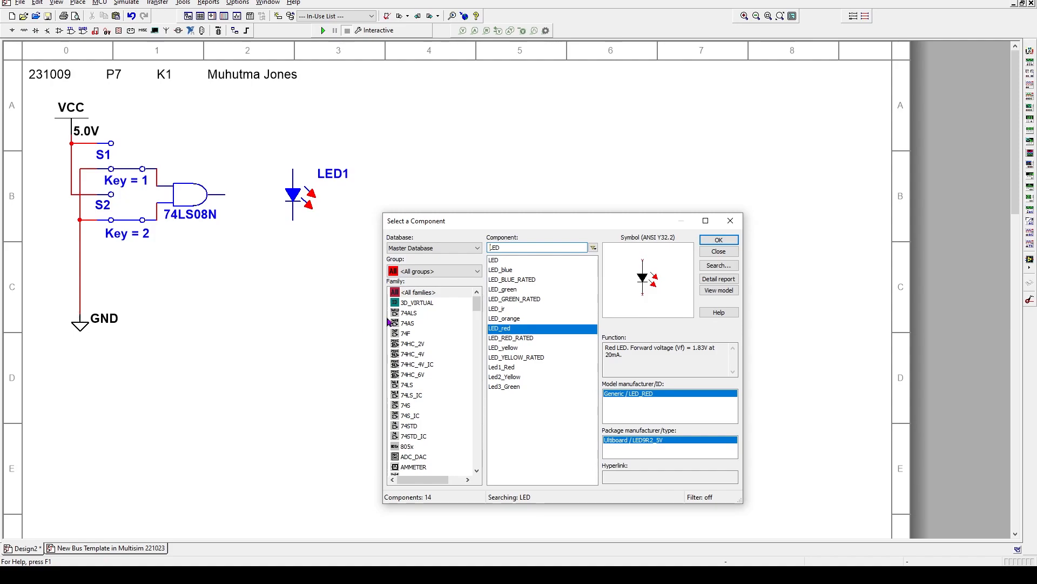
left_click(730, 221)
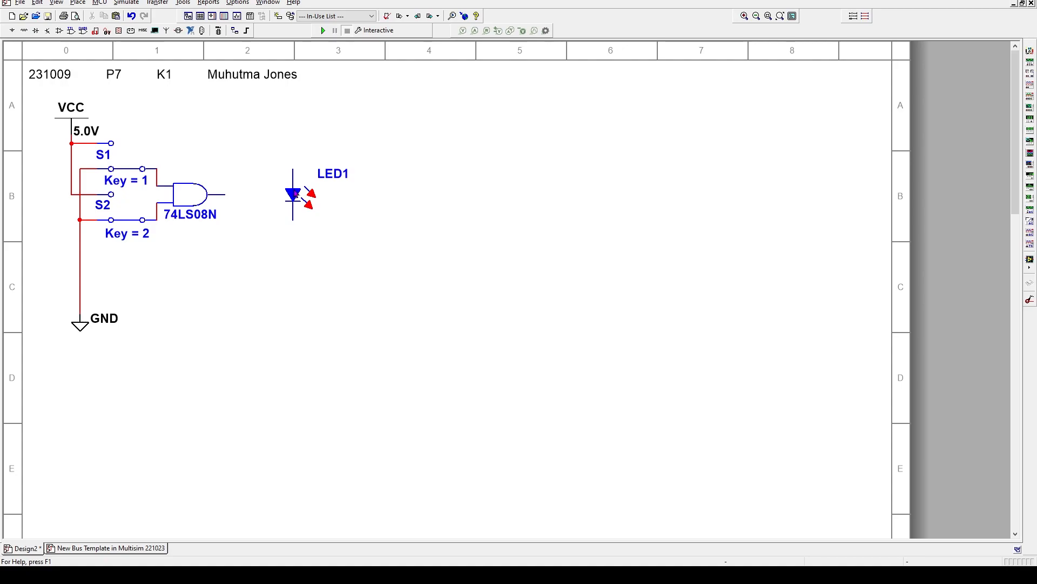
Rotate LED1 90° counter clockwise to horizontal and drag it left onto the gate output
left_click(296, 194)
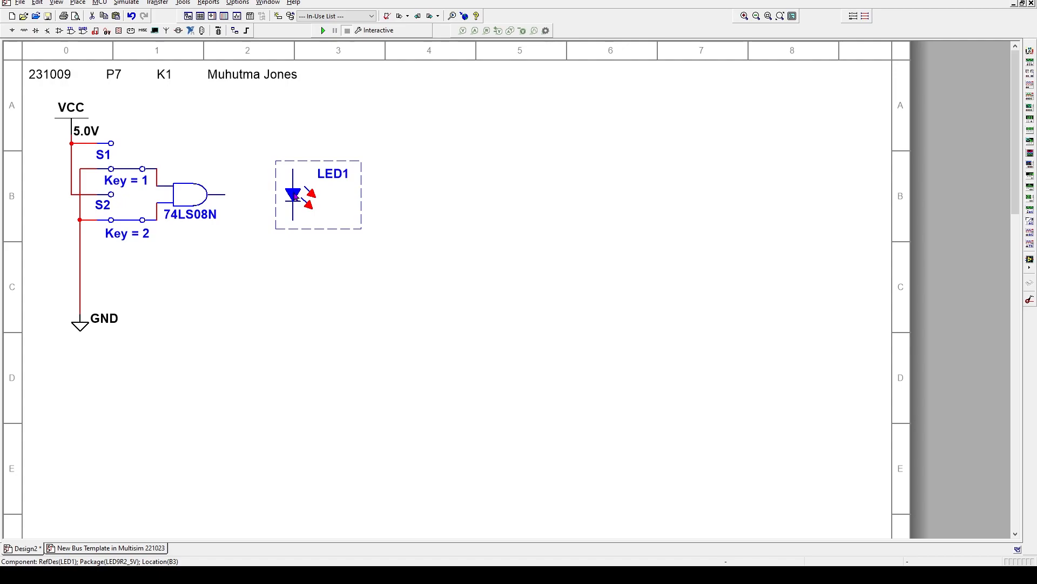
double_click(296, 197)
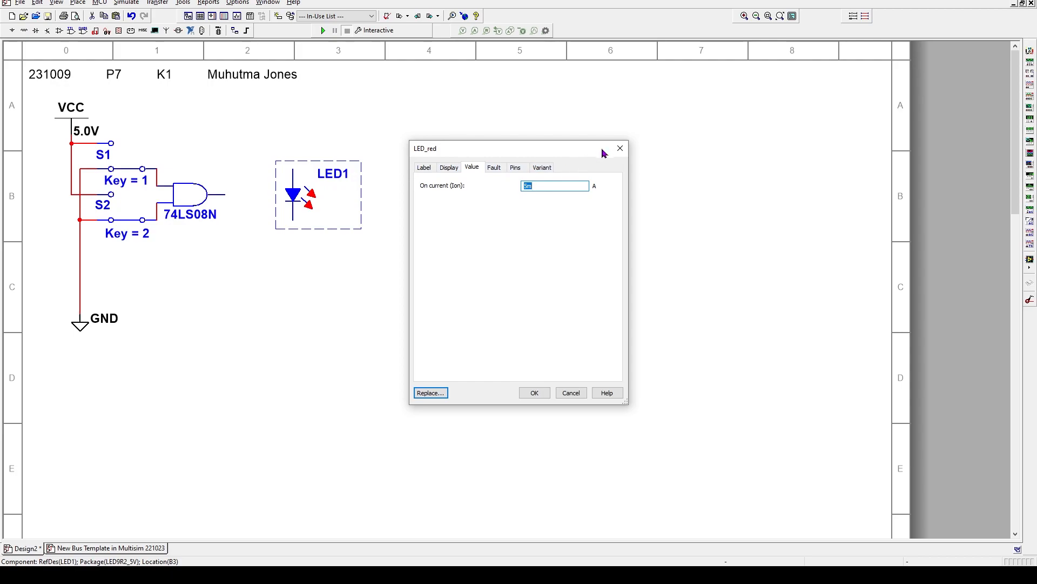
left_click(621, 148)
right_click(299, 185)
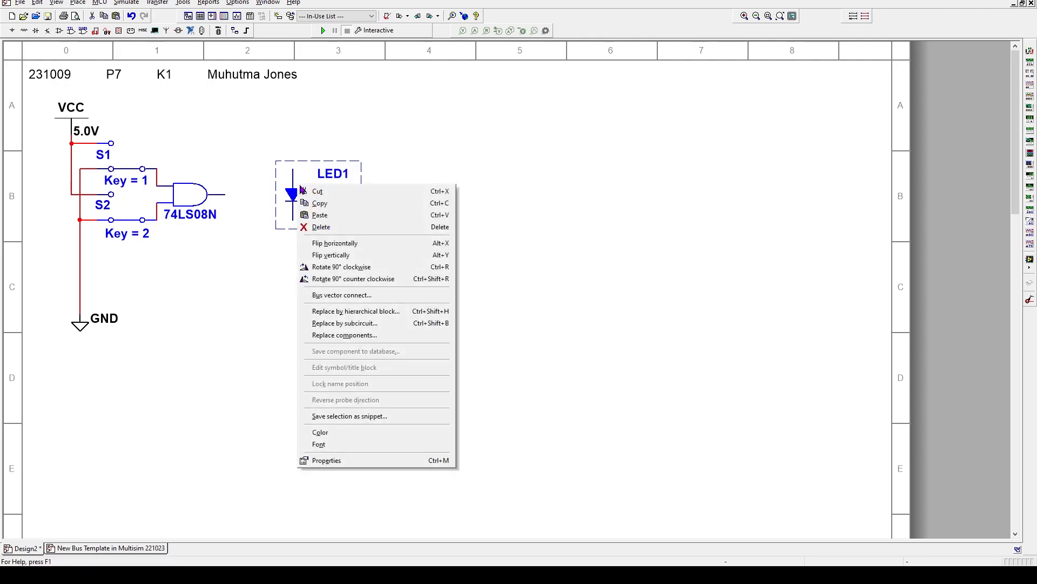
left_click(326, 279)
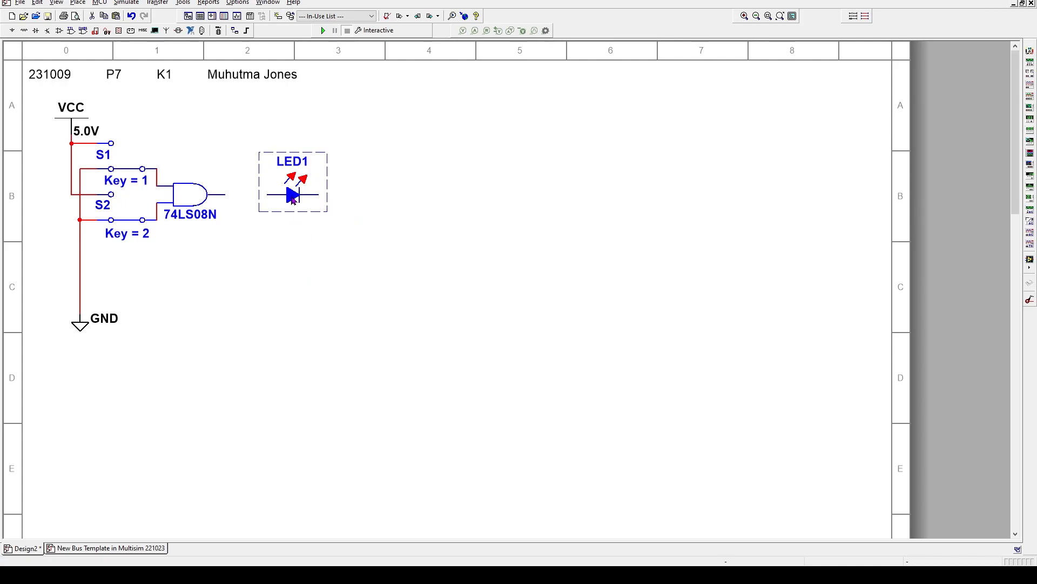
left_click_drag(291, 197, 253, 200)
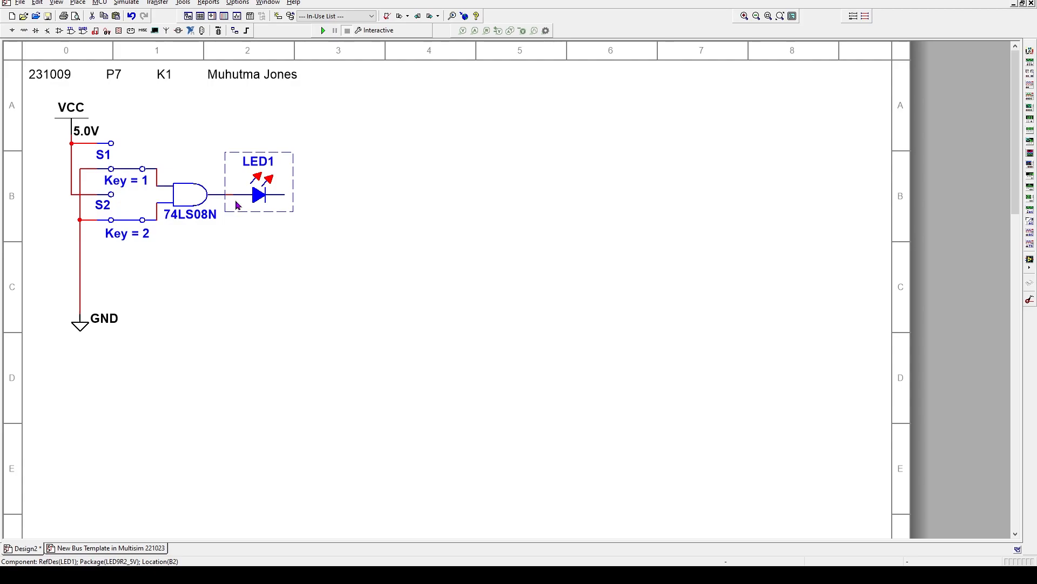
Turn on View > Grid for dots across the sheet, then zoom in and back out
left_click(372, 242)
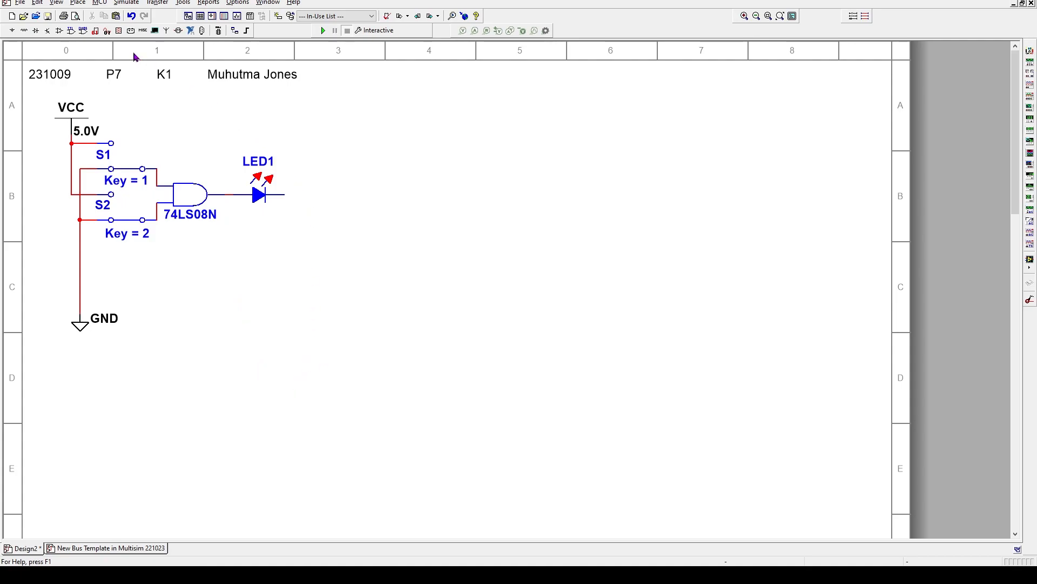
left_click(58, 4)
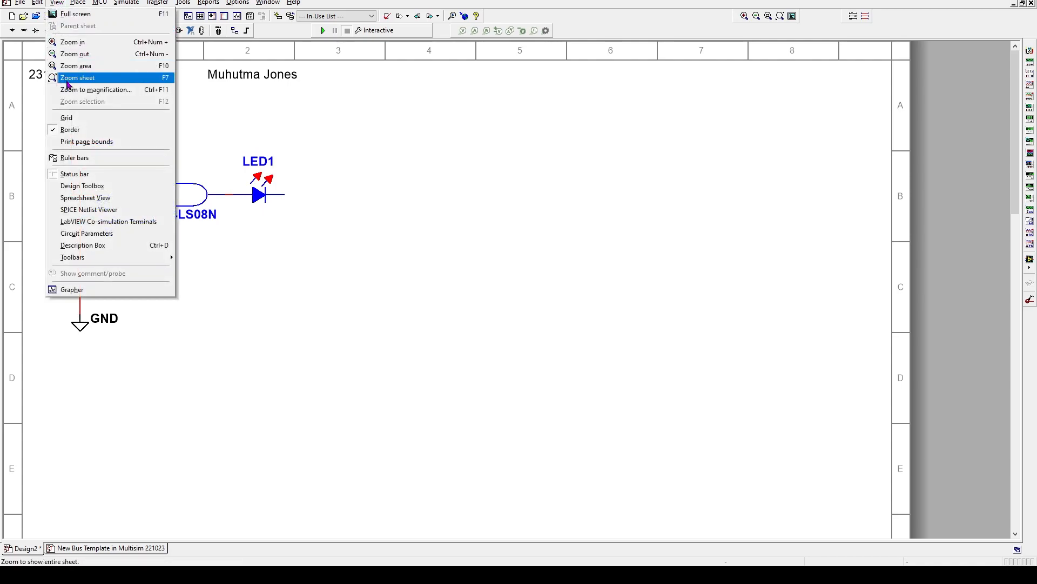
left_click(69, 117)
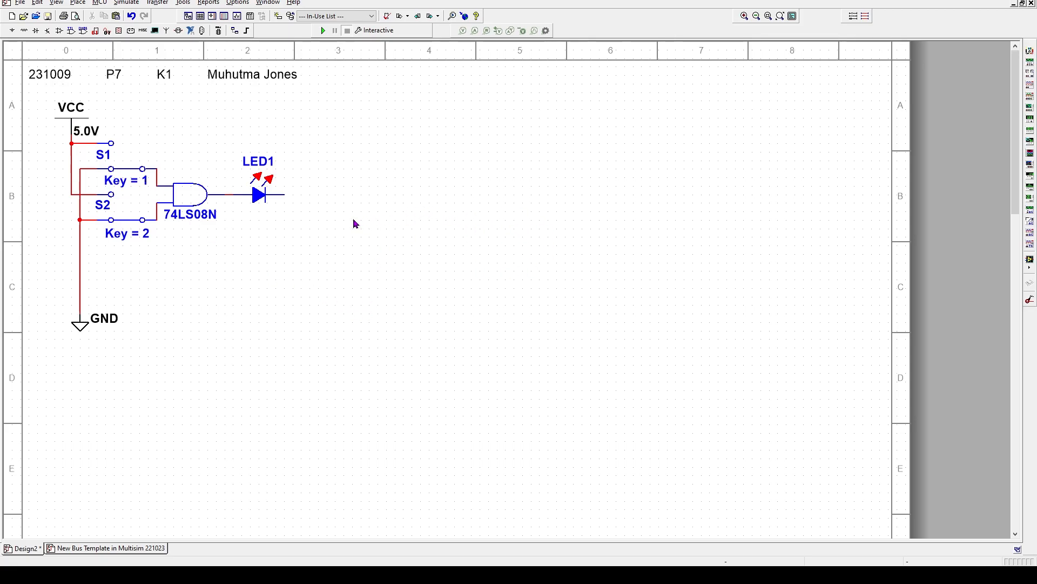
scroll(250, 248, "up", 5)
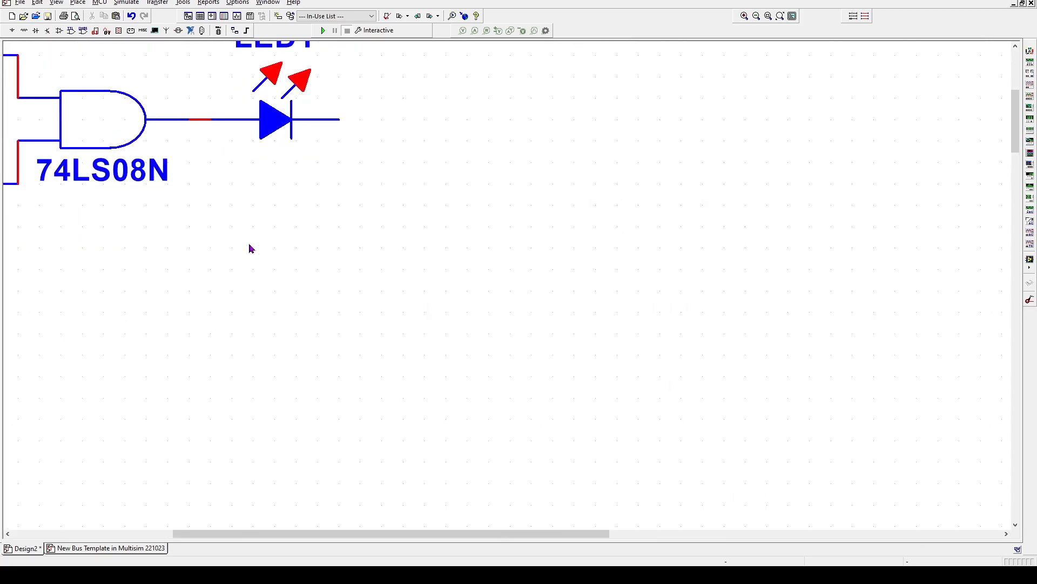
scroll(251, 248, "down", 6)
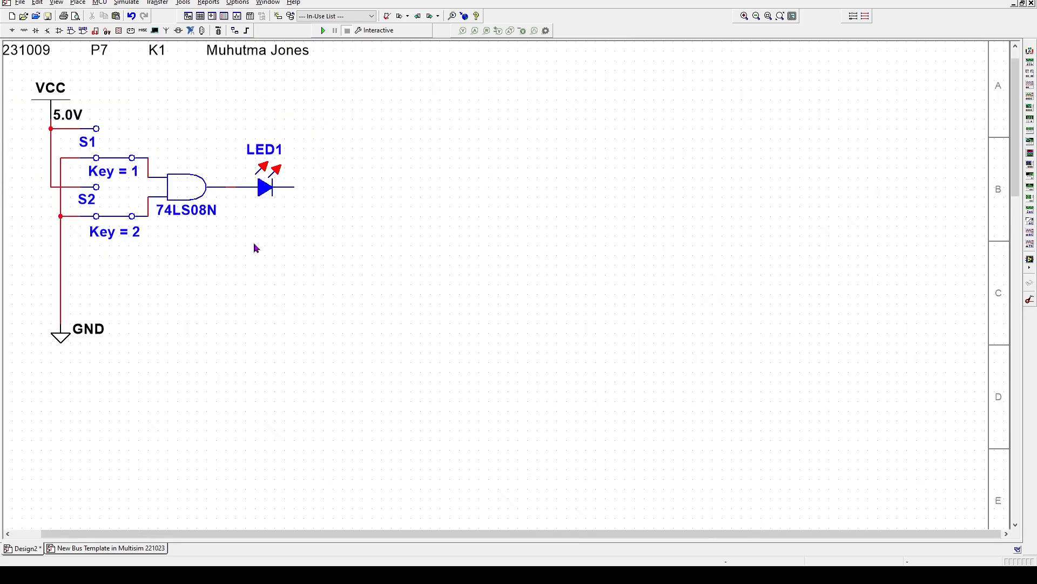
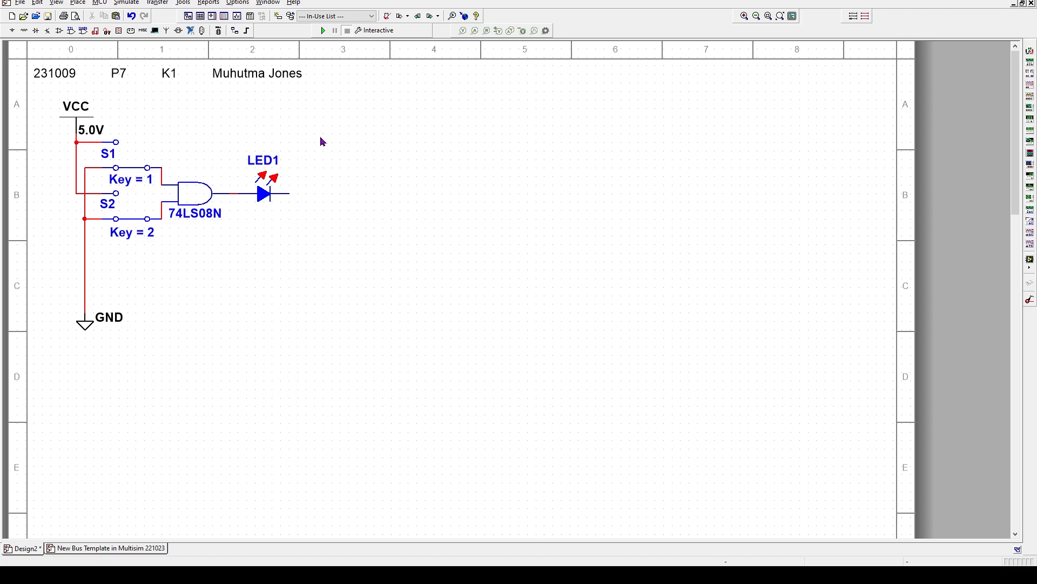
Place a 1k resistor from the Basic group's RESISTOR family just right of LED1
right_click(484, 170)
mouse_move(529, 193)
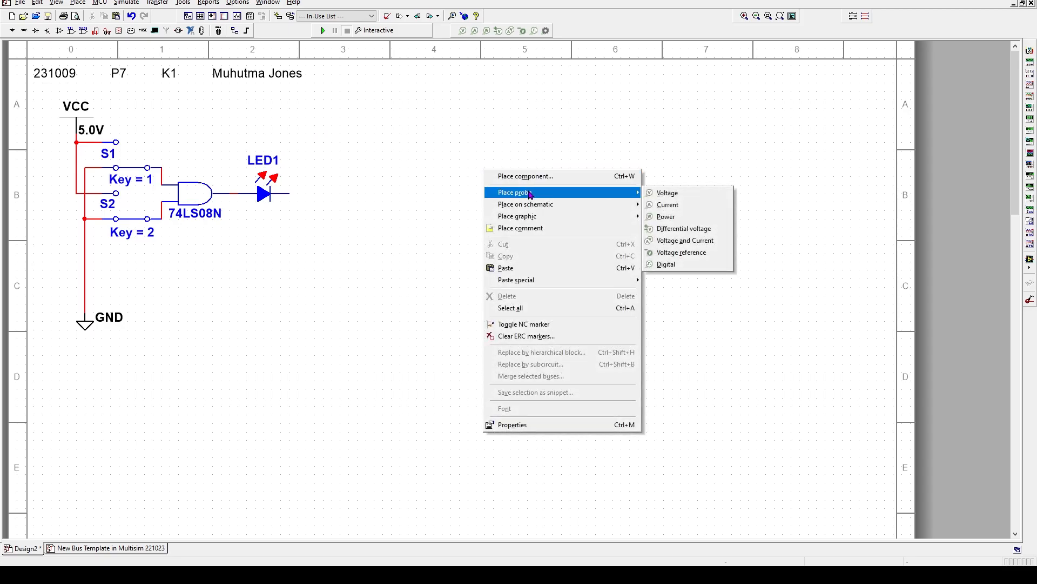
left_click(523, 177)
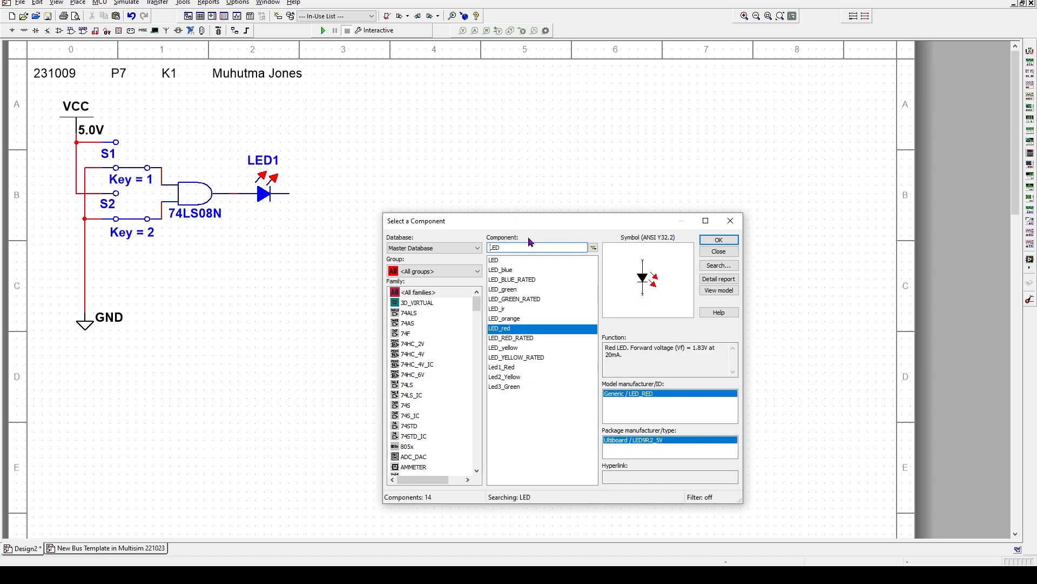
left_click(475, 271)
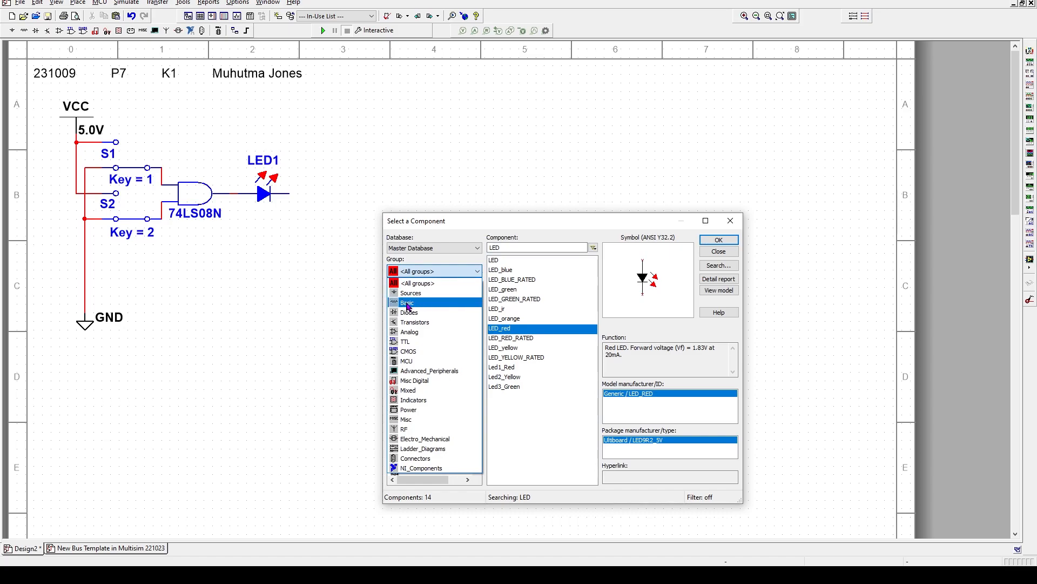
left_click(408, 305)
scroll(432, 372, "down", 1)
scroll(433, 372, "down", 1)
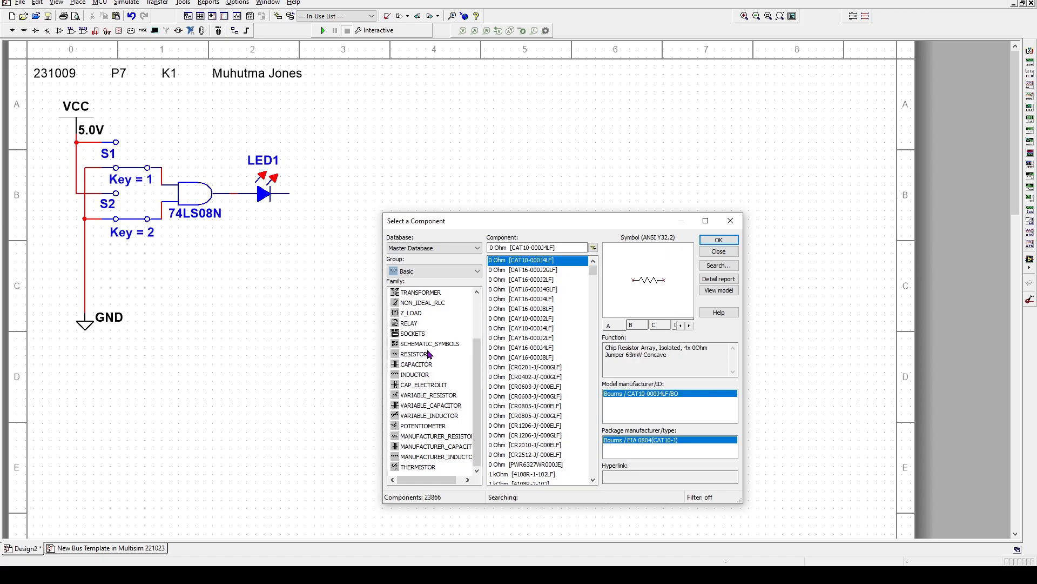
left_click(410, 355)
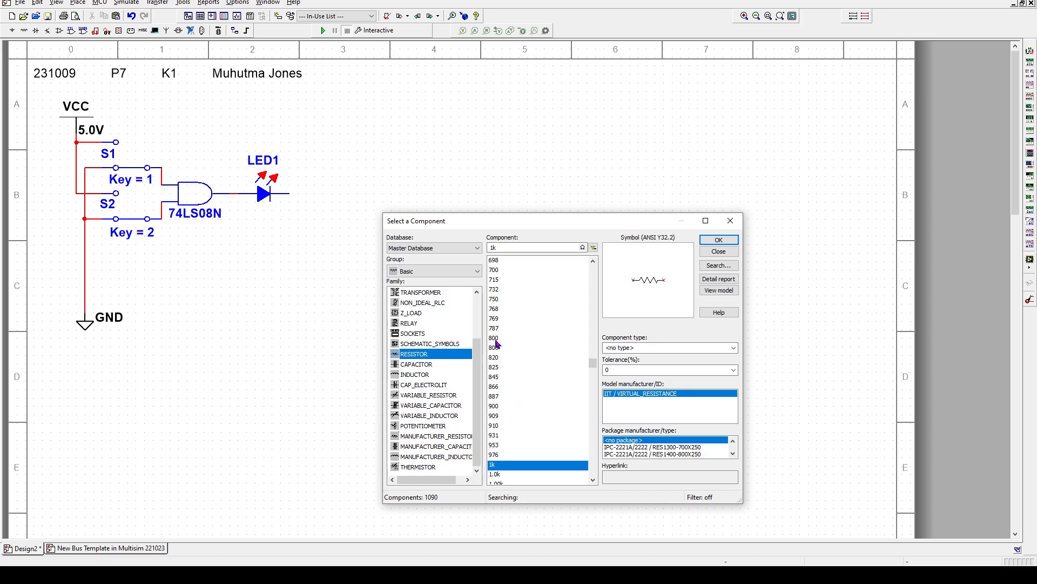
scroll(503, 371, "down", 2)
left_click(496, 406)
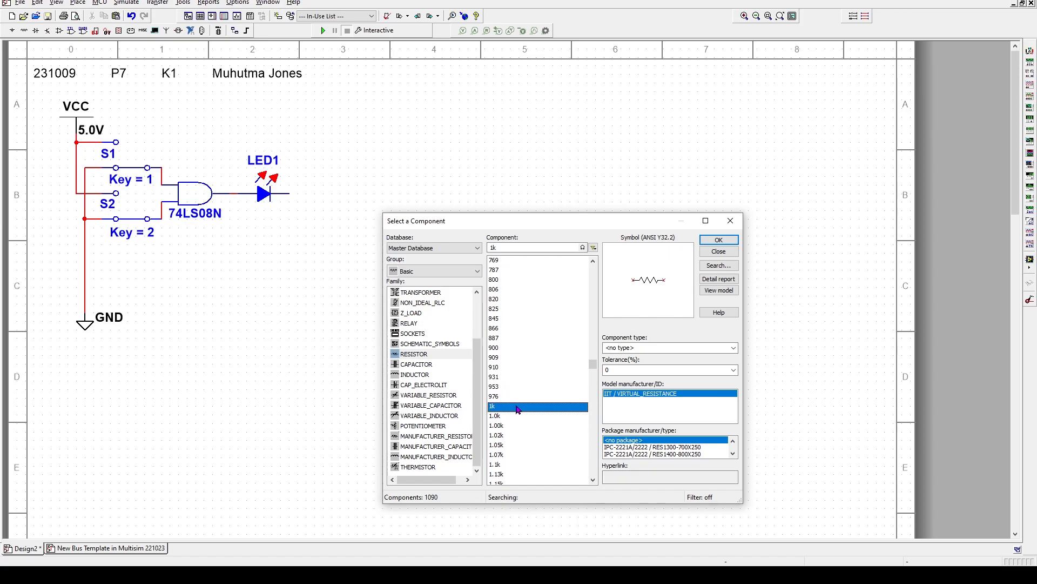
double_click(517, 409)
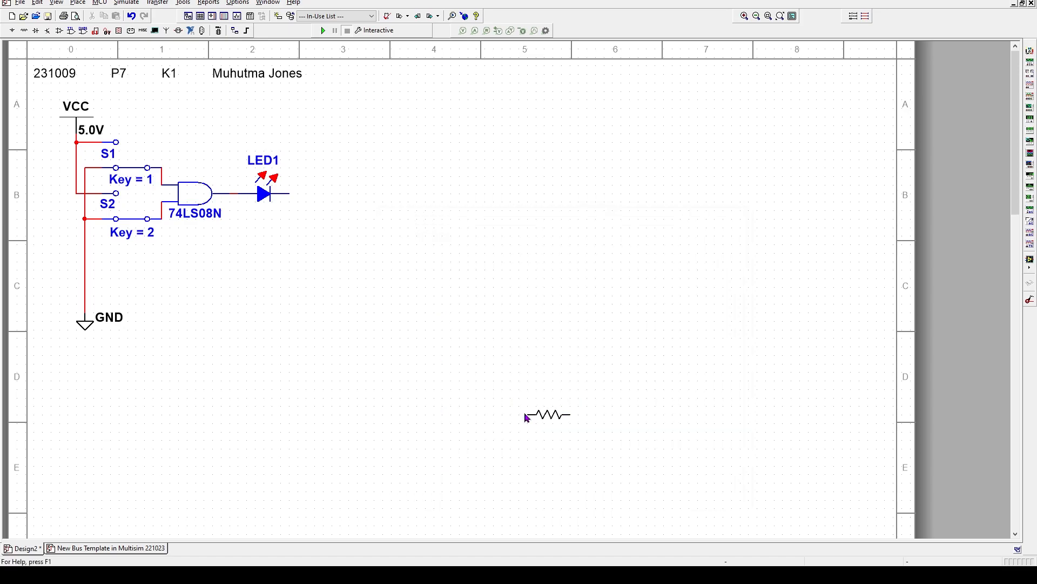
left_click(318, 197)
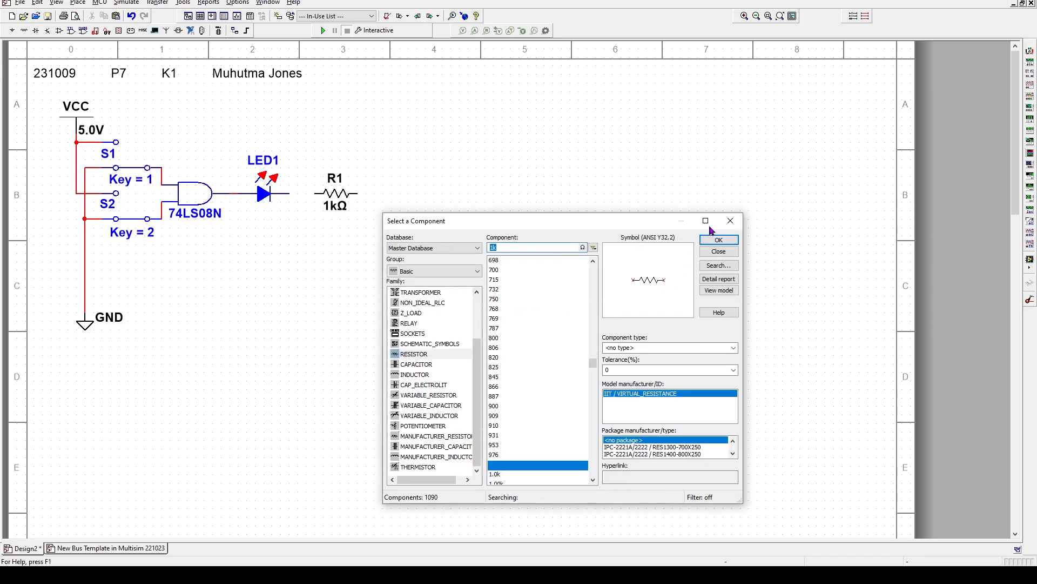
Close the component picker and set resistor R1's resistance to 322Ω
left_click(729, 221)
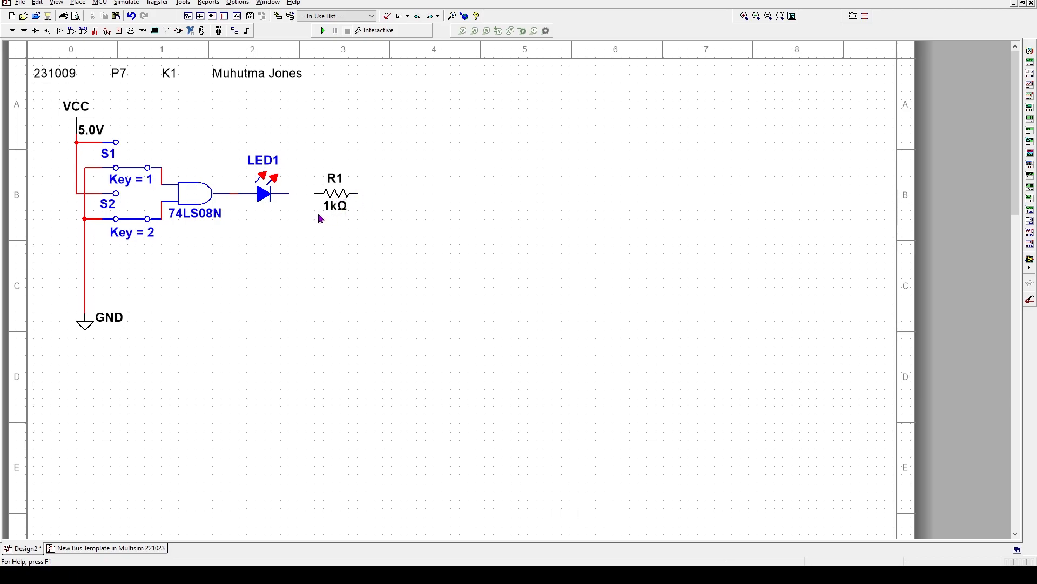
left_click(337, 193)
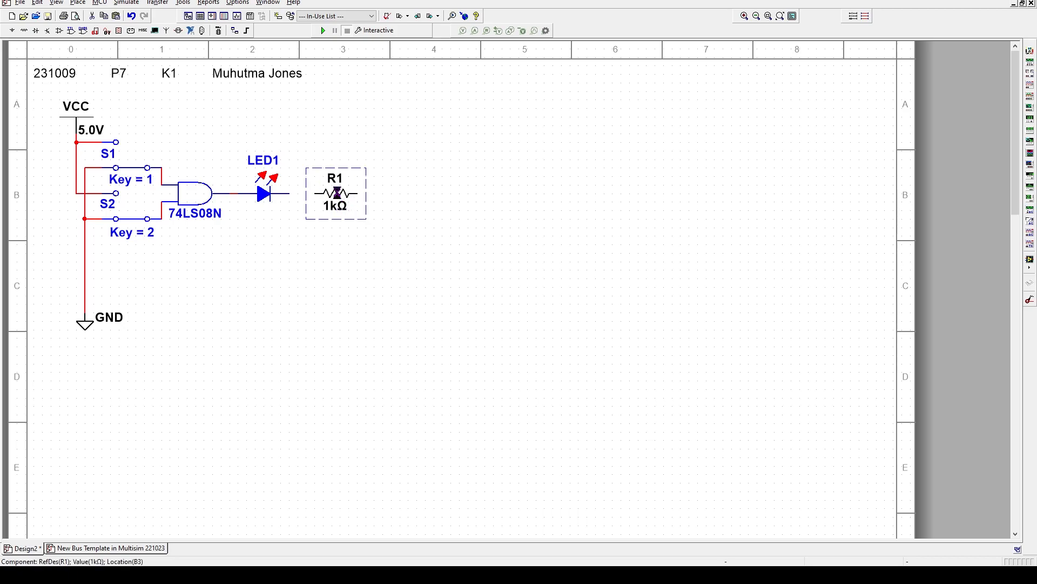
double_click(337, 193)
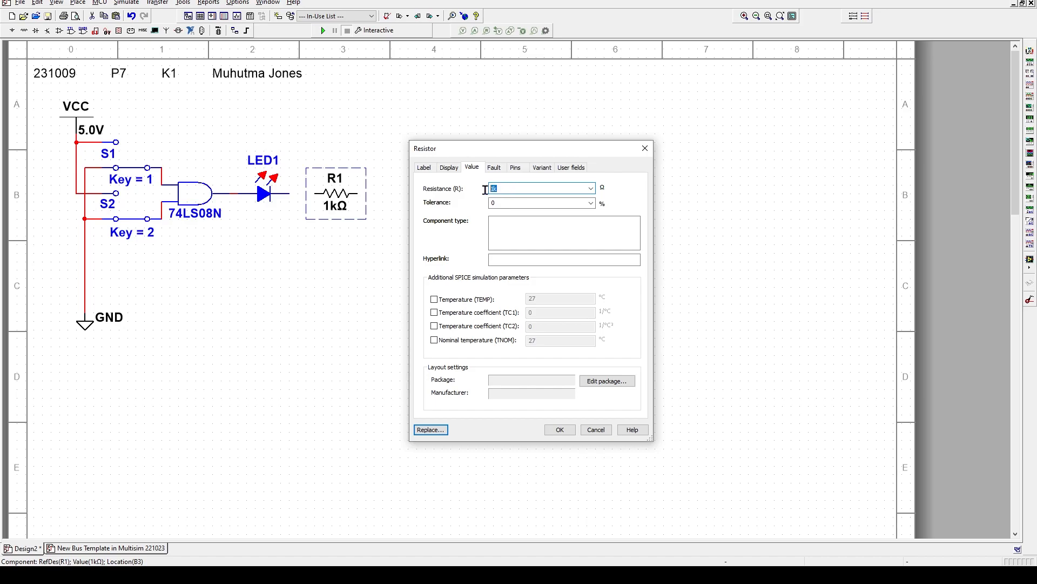
type("322")
left_click(551, 431)
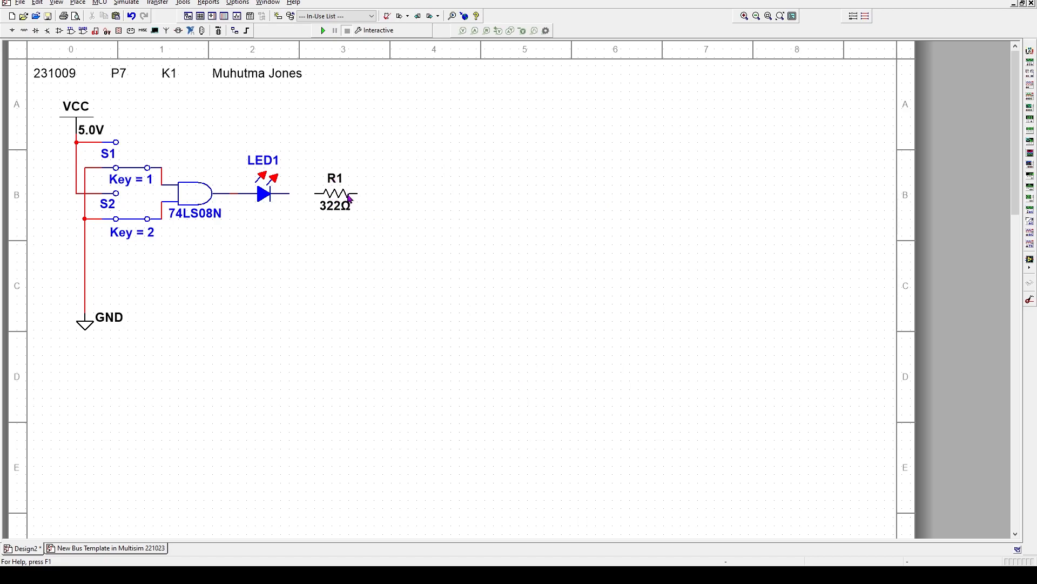
Turn off Show RefDes in R1's component-specific display settings
double_click(338, 196)
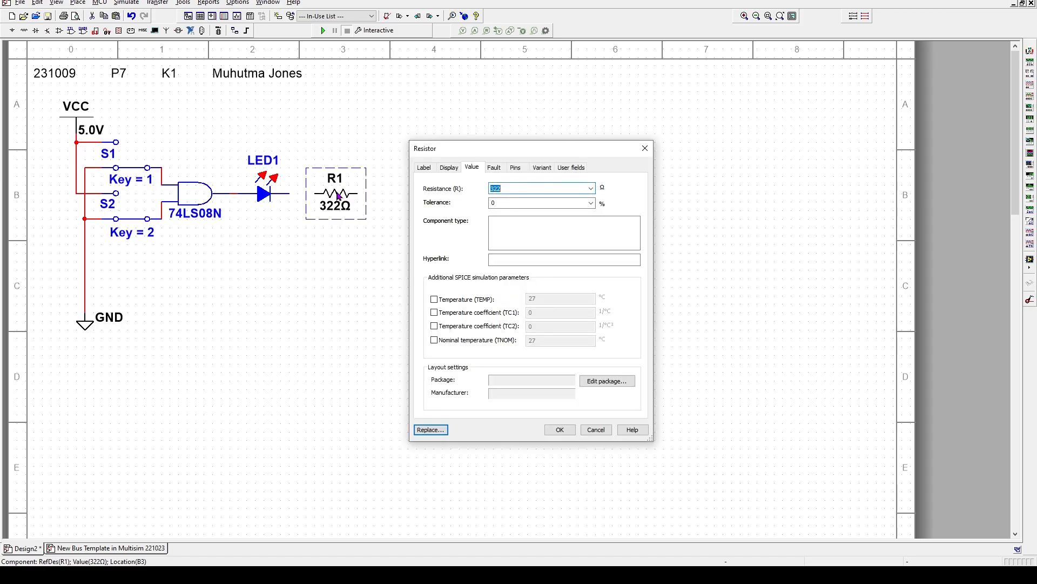
left_click(451, 169)
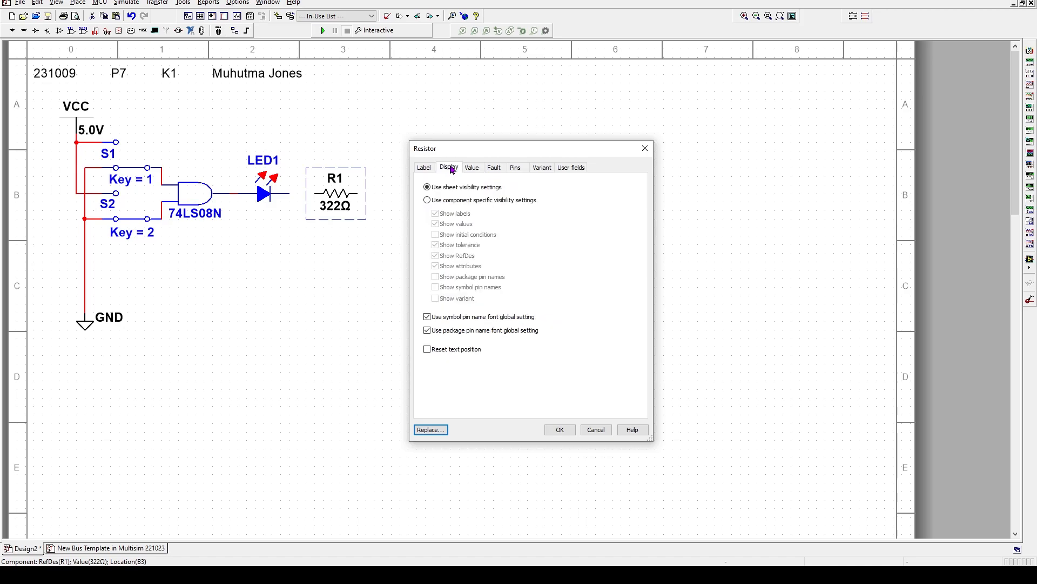
left_click(427, 200)
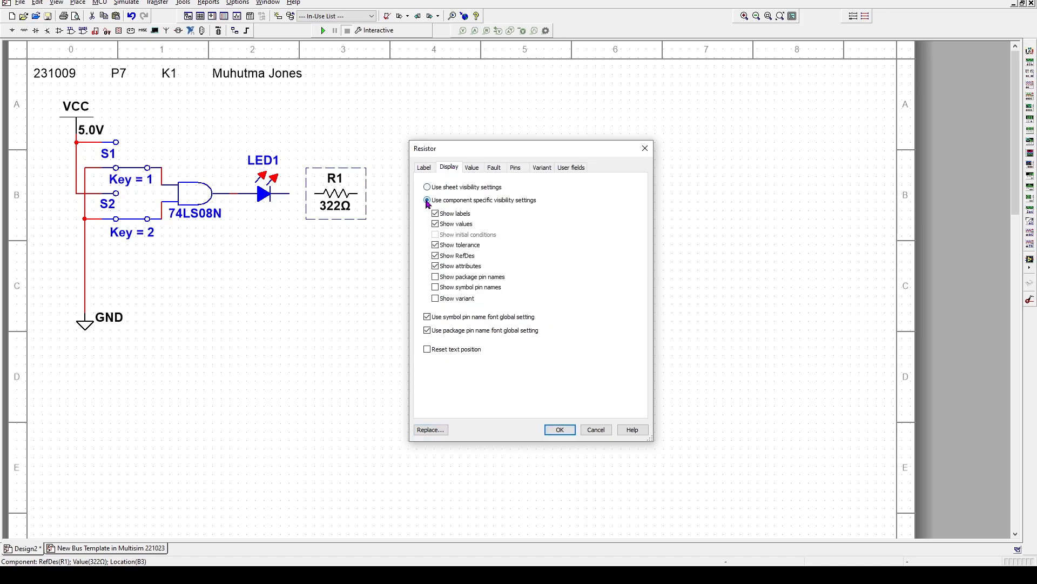
left_click(435, 255)
left_click(557, 430)
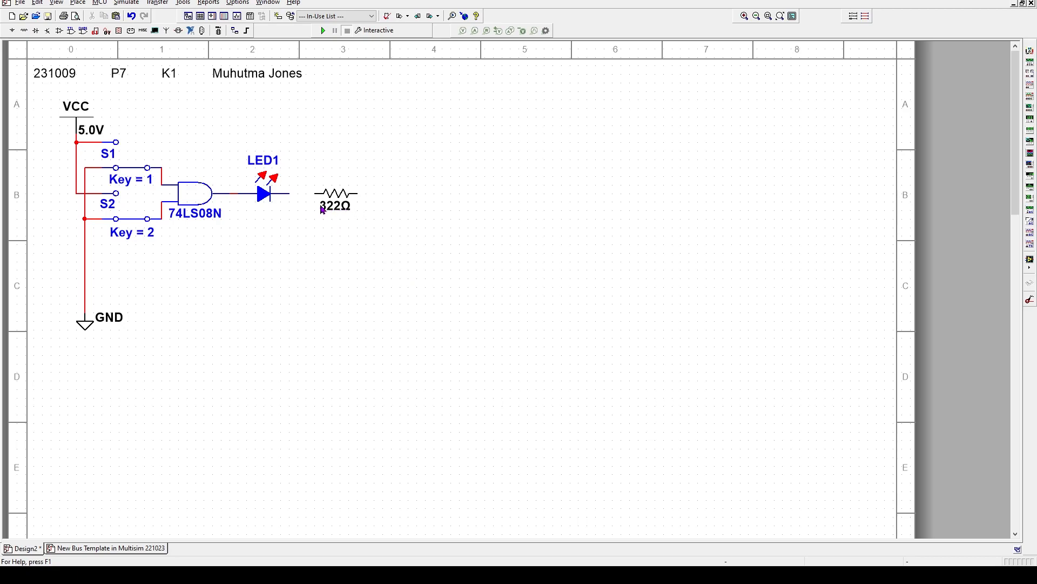
Wire LED1's output to the resistor's left pin and nudge the resistor one grid step left
left_click_drag(314, 193, 289, 192)
left_click(341, 197)
key("Left")
key("Left")
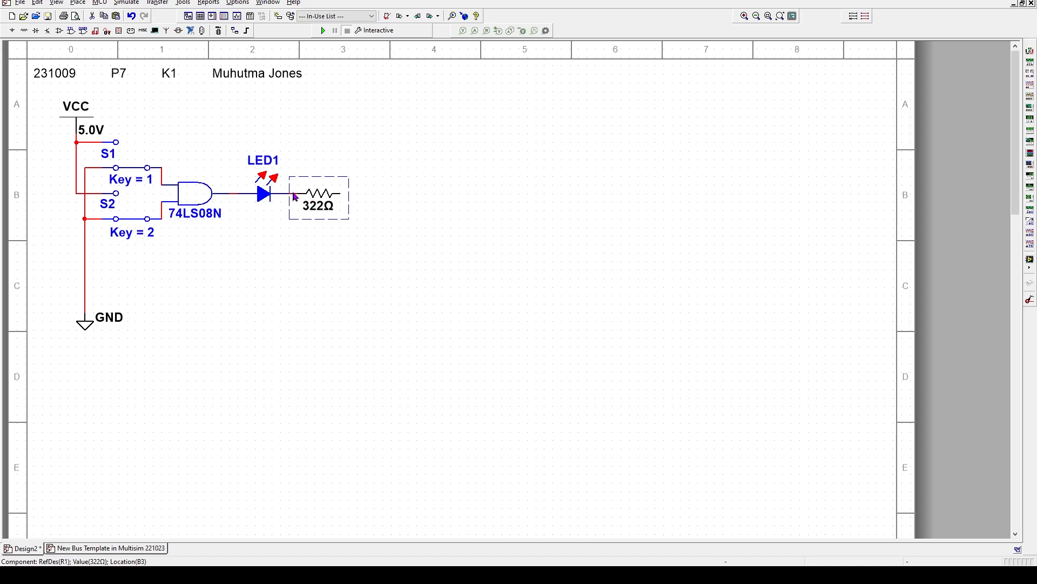
left_click(457, 299)
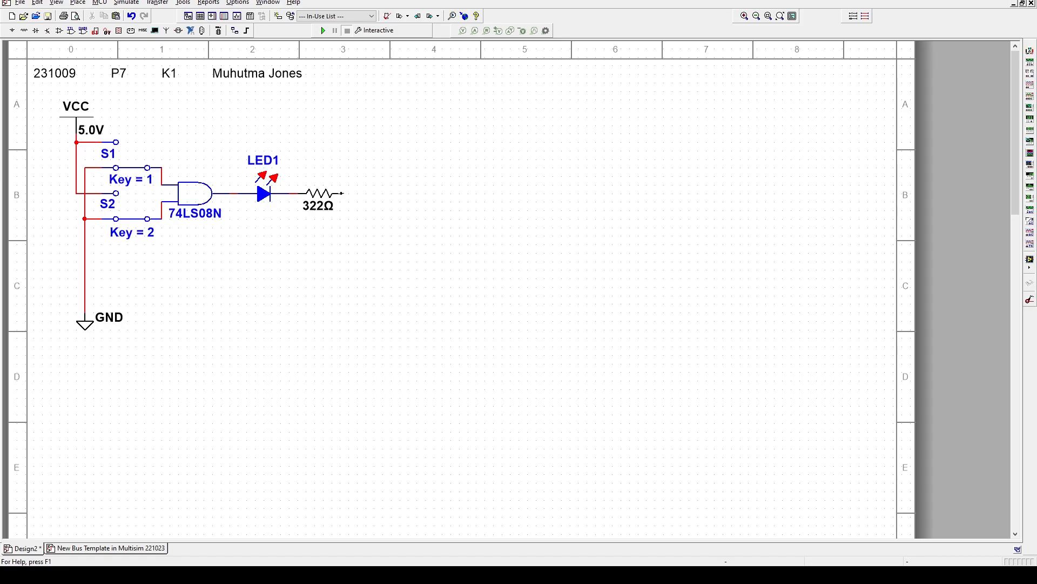
Wire the resistor's right pin to the ground line and move the GND symbol up
left_click(342, 192)
left_click(84, 245)
left_click(93, 316)
key("Up")
key("Up")
key("Up")
key("Up")
key("Up")
key("Up")
key("Up")
key("Up")
left_click(264, 318)
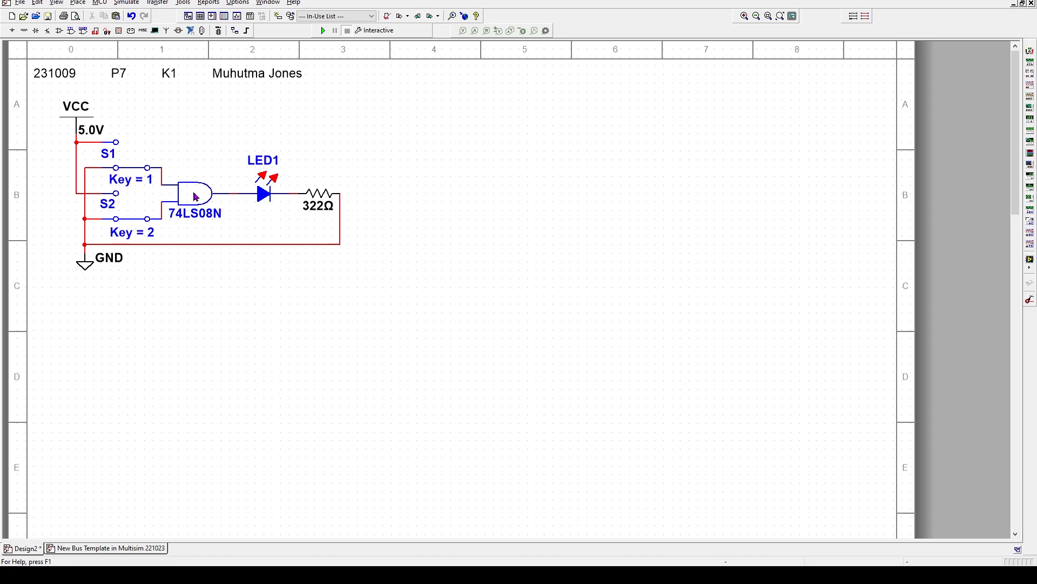
Toggle switches S1 and S2 back and forth with keys 1 and 2
key("1")
key("1")
key("1")
key("1")
key("1")
key("1")
key("2")
key("1")
key("1")
key("2")
key("1")
key("2")
key("1")
key("2")
key("1")
key("2")
Run the simulation, toggle S1 and S2 until both inputs are high and LED1 lights, then stop
left_click(324, 32)
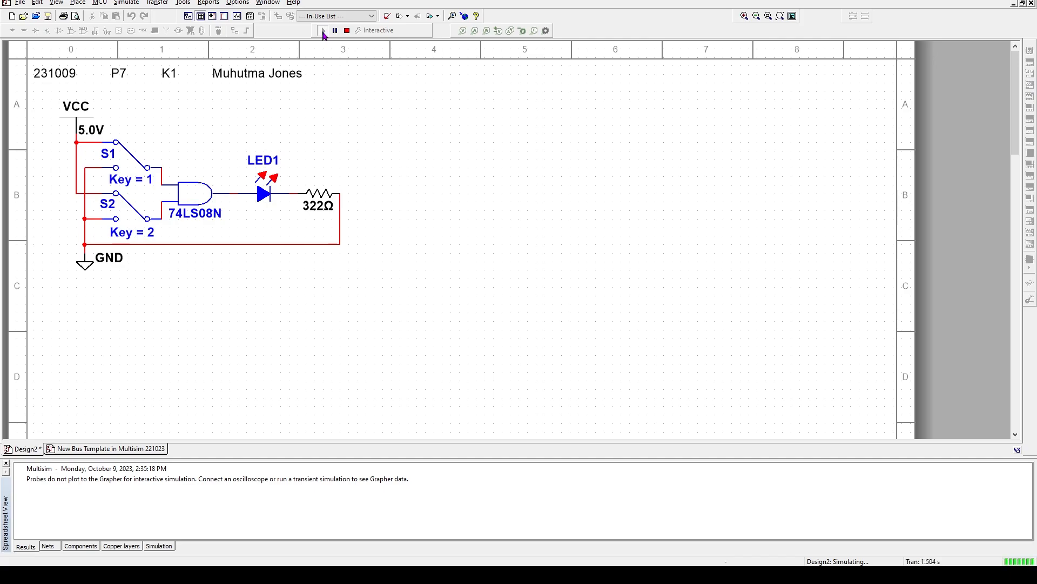
key("1")
key("2")
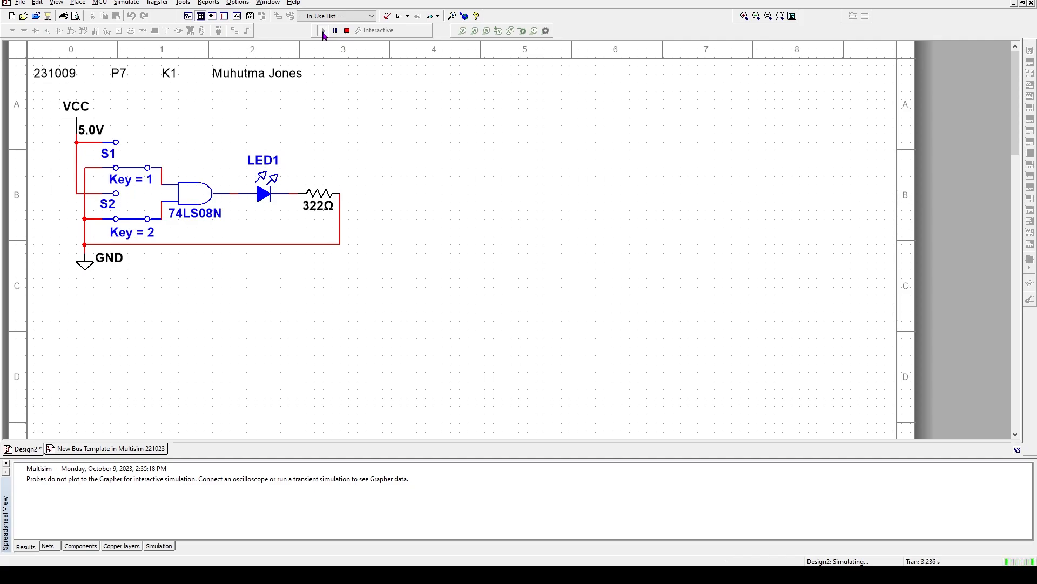
key("1")
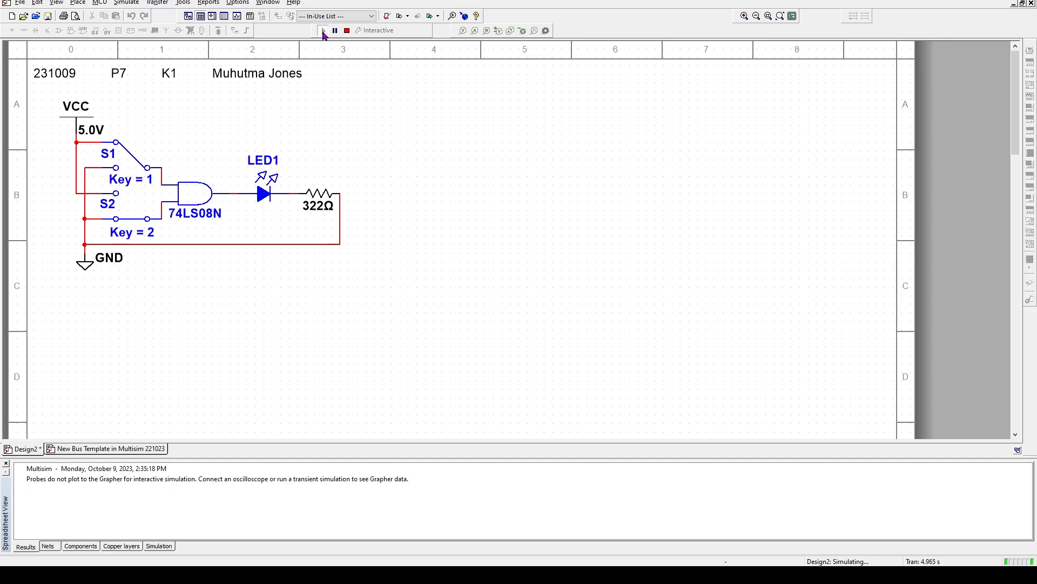
key("1")
key("2")
key("1")
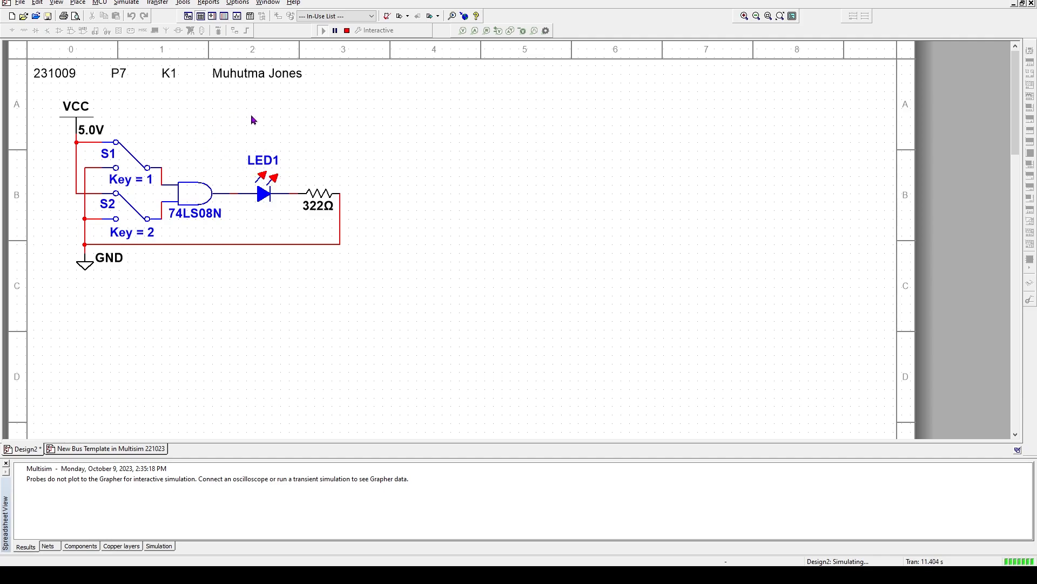
left_click(347, 31)
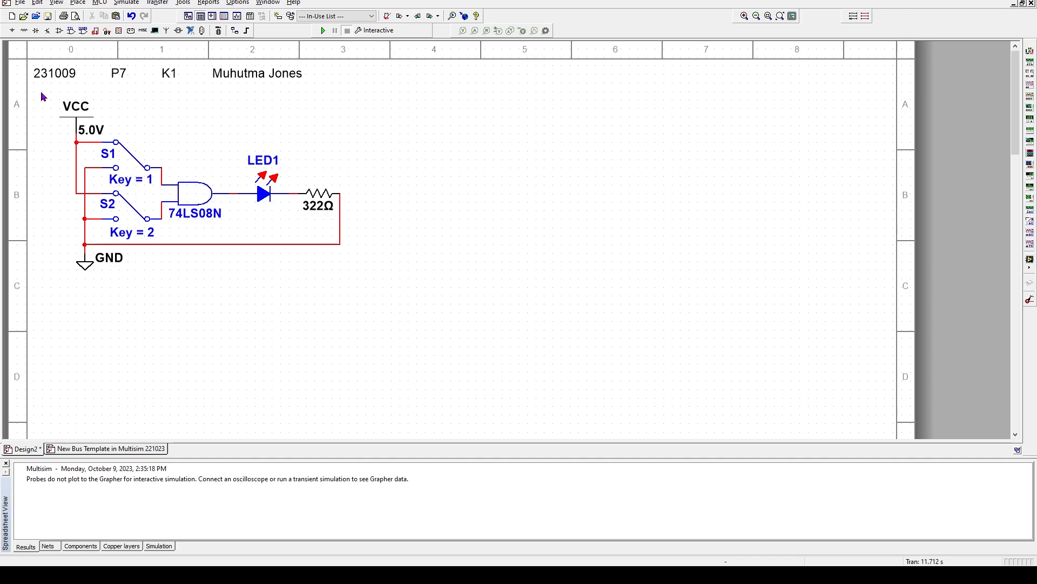
left_click_drag(42, 96, 387, 304)
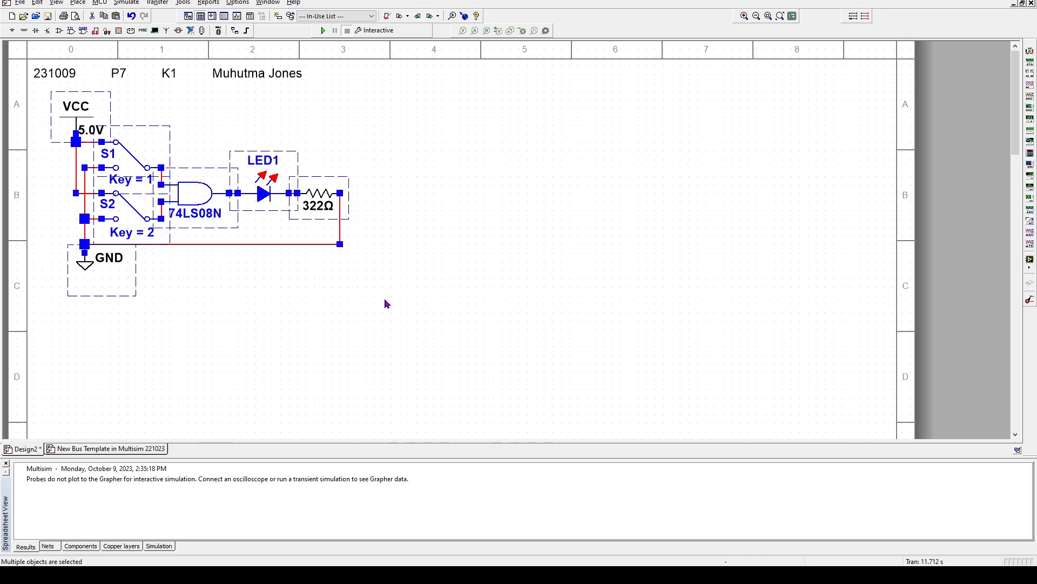
right_click(284, 160)
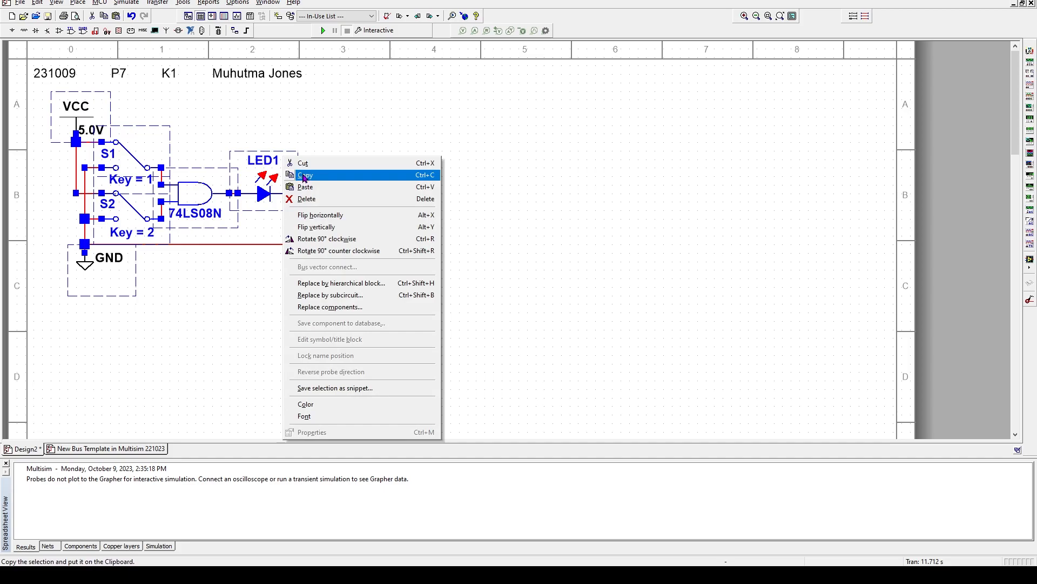
left_click(305, 175)
right_click(570, 170)
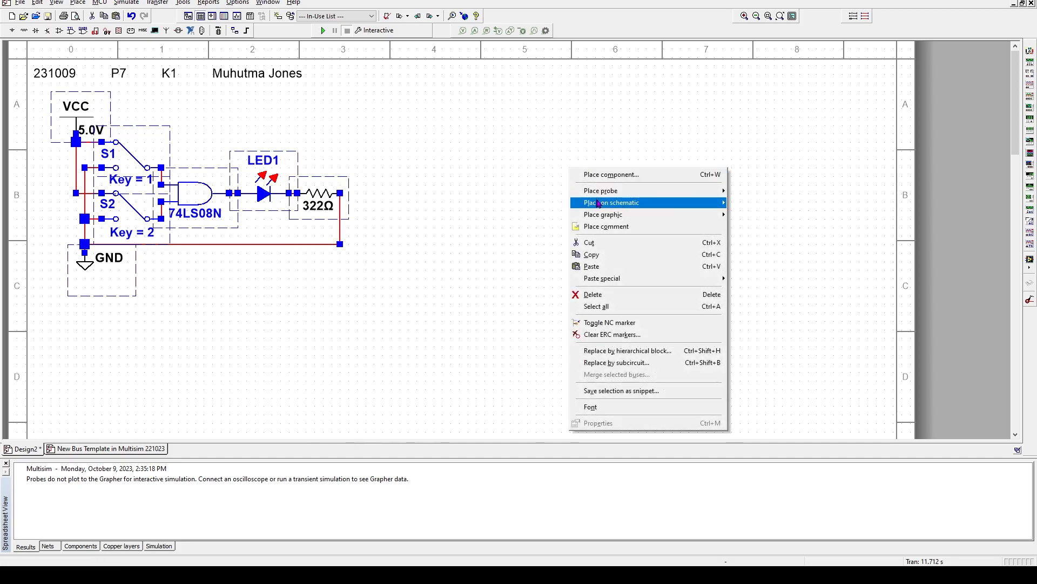
left_click(594, 267)
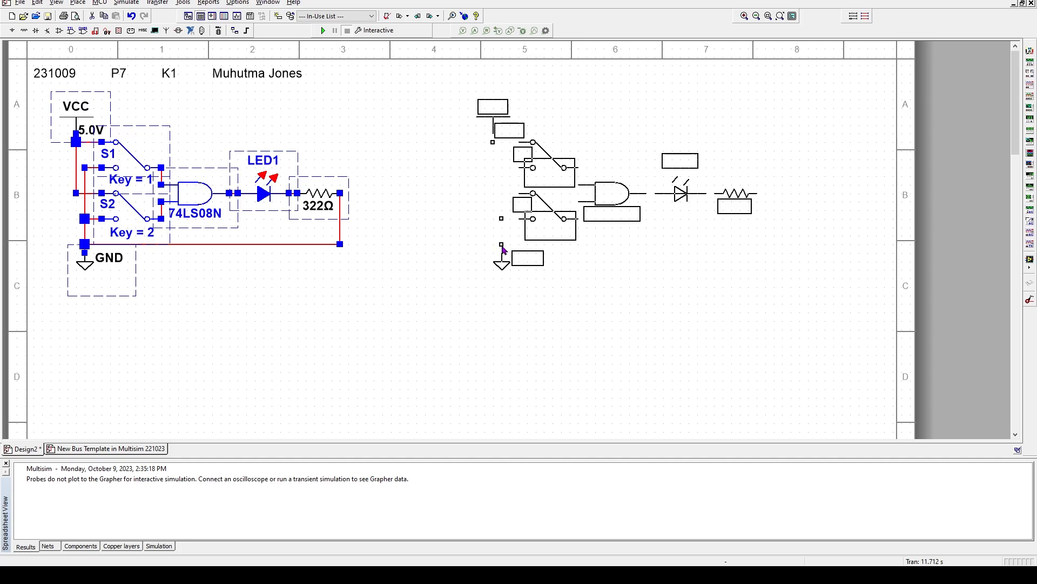
left_click(523, 248)
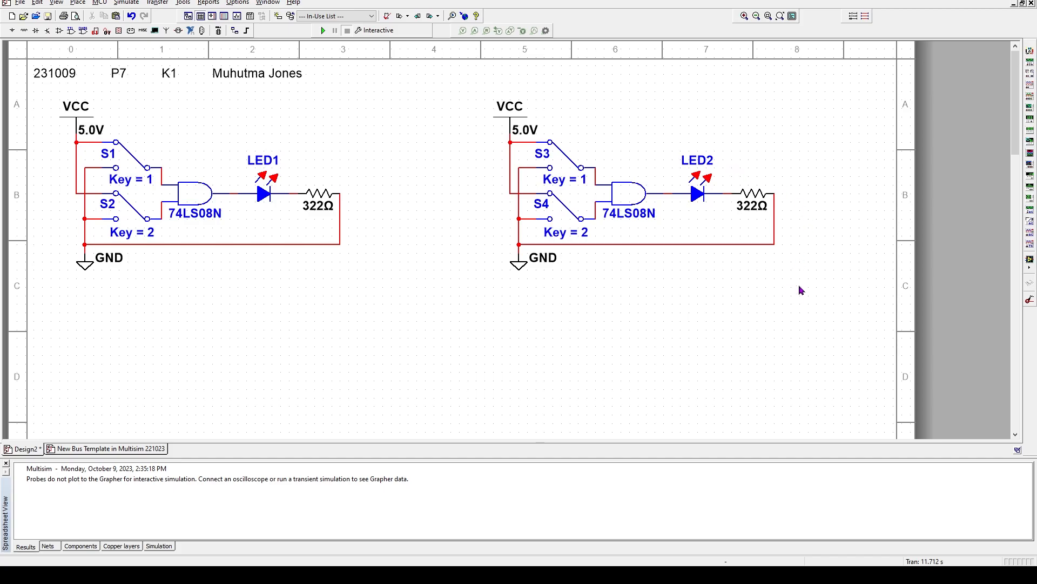
Delete LED2 and its 322Ω resistor from the second AND circuit
left_click(697, 198)
key("Delete")
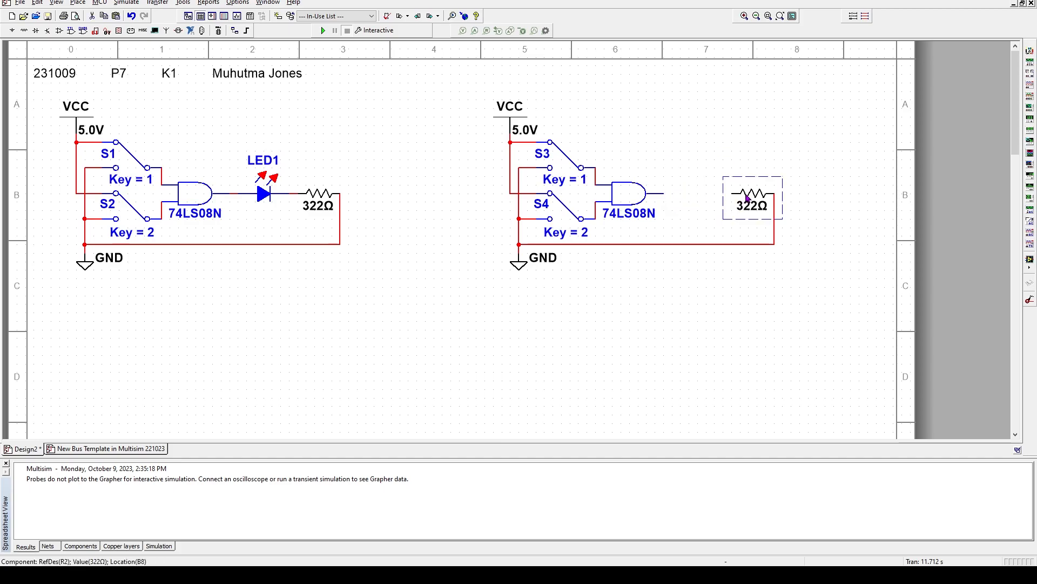
key("Delete")
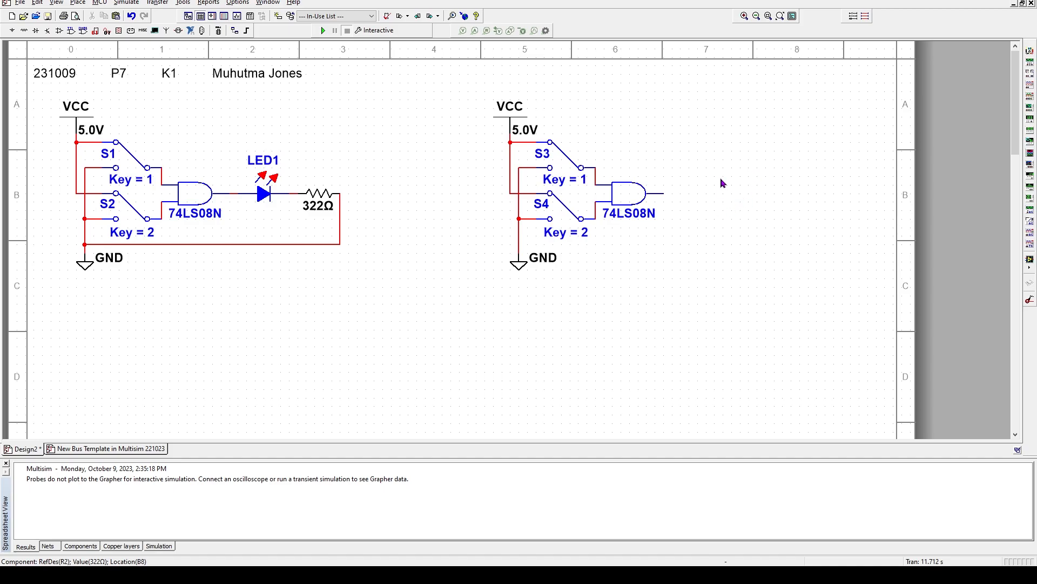
Choose Place component from the canvas right-click menu, hiding the results panel along the way
right_click(501, 313)
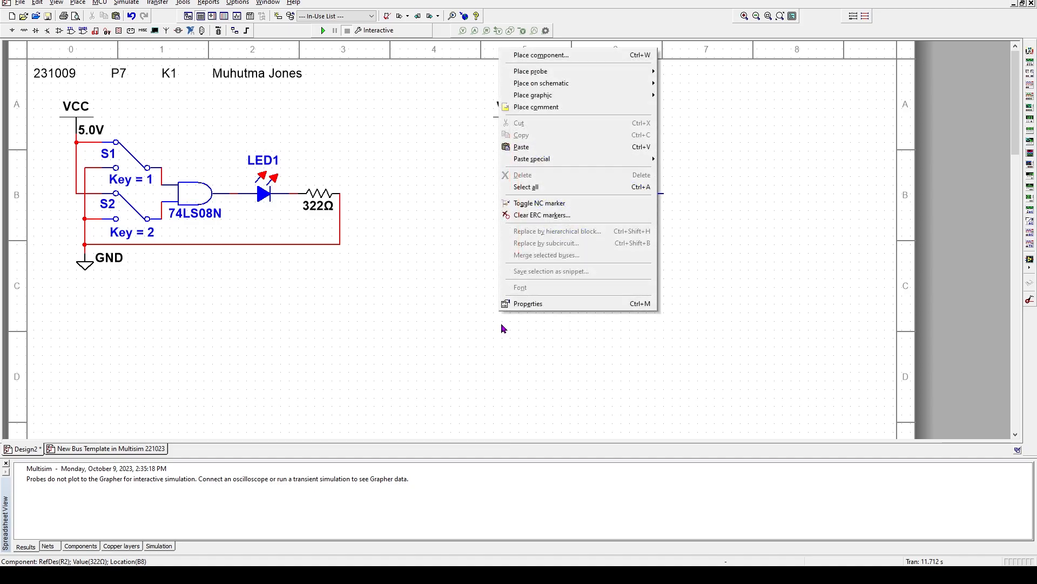
left_click(484, 195)
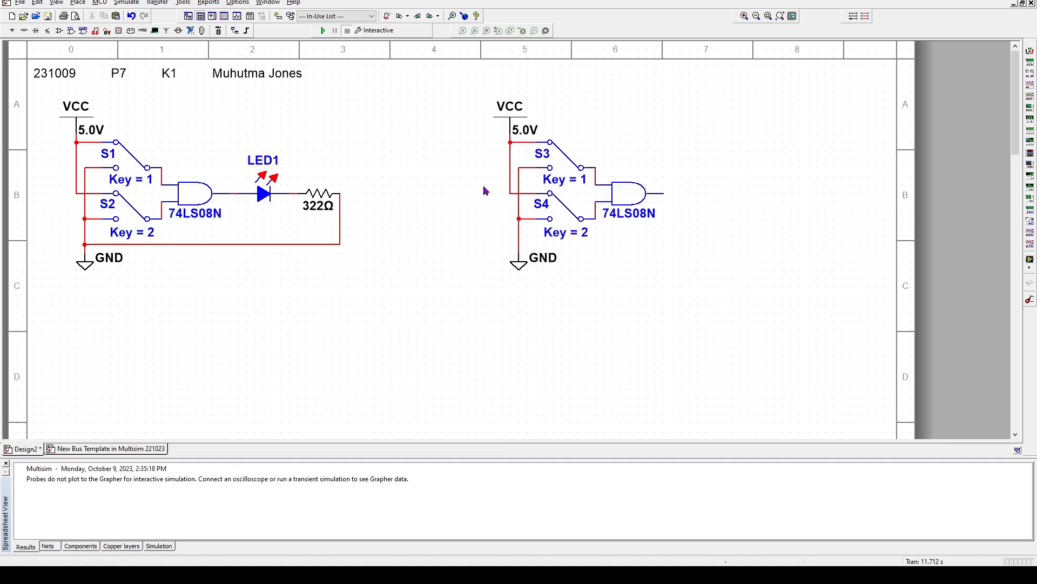
right_click(420, 314)
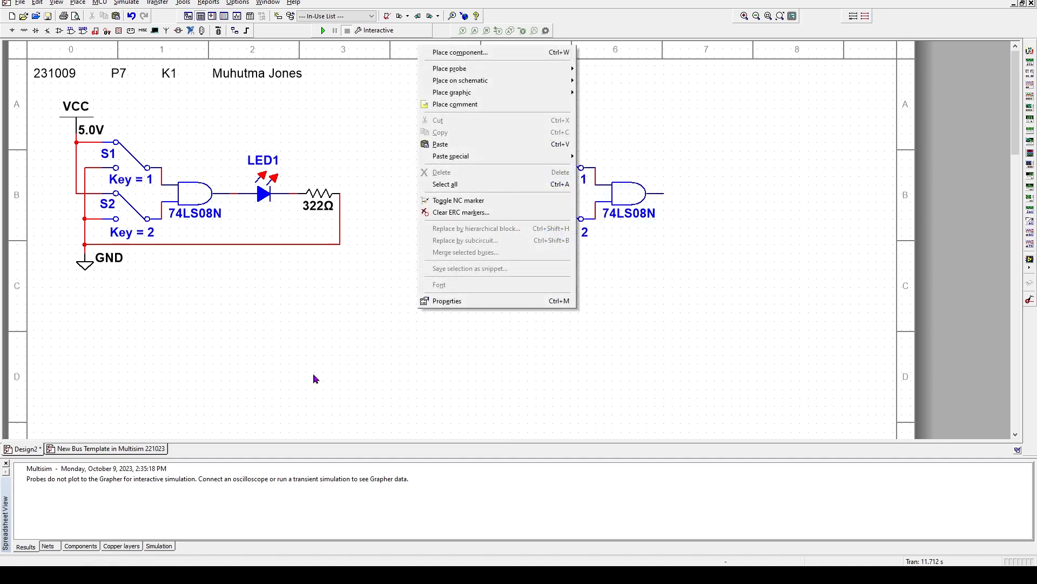
left_click(7, 466)
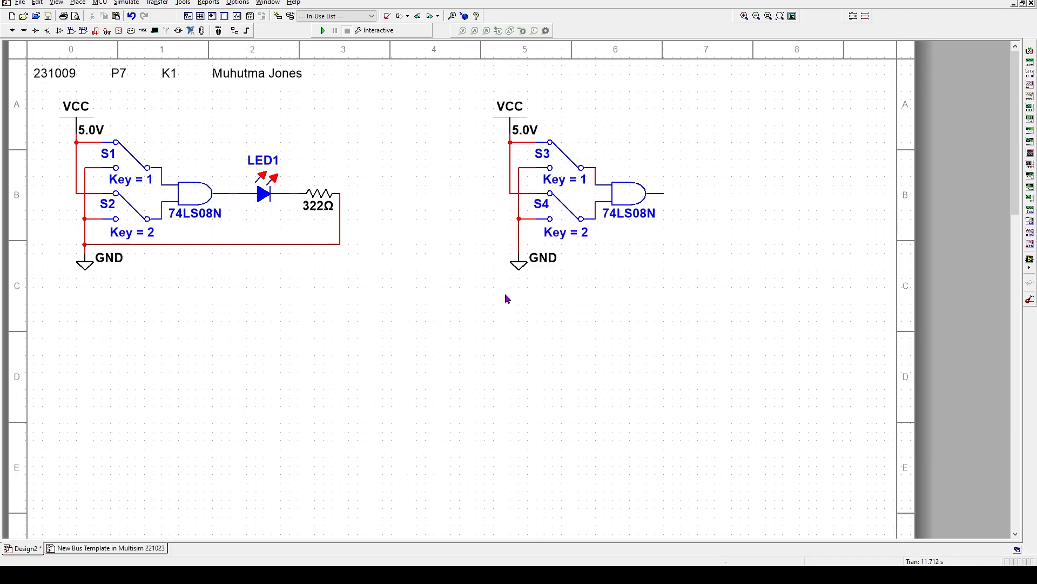
right_click(301, 337)
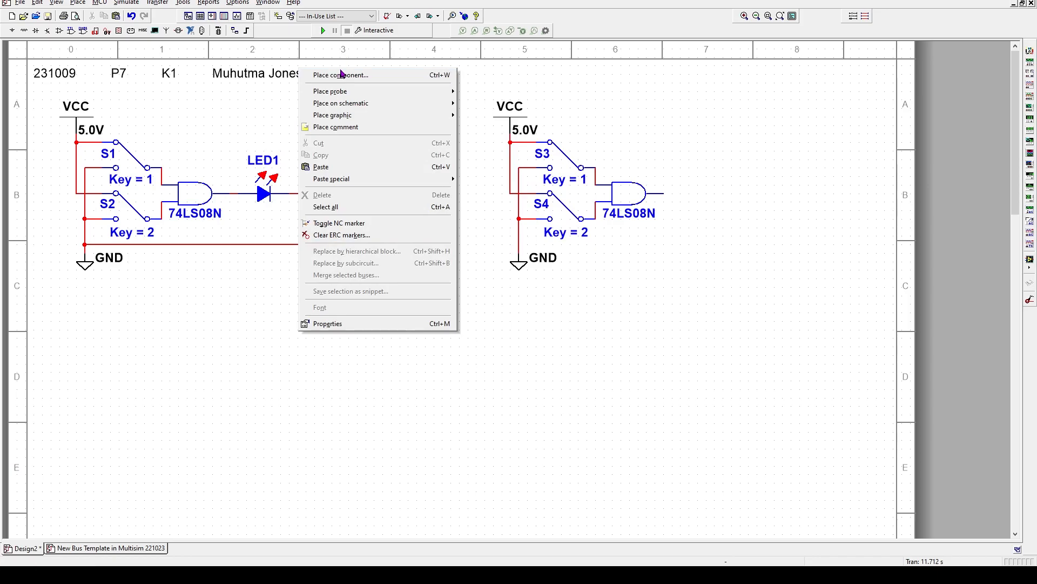
left_click(341, 75)
Search all component groups for 'Probe'
left_click(514, 247)
left_click_drag(514, 247, 473, 247)
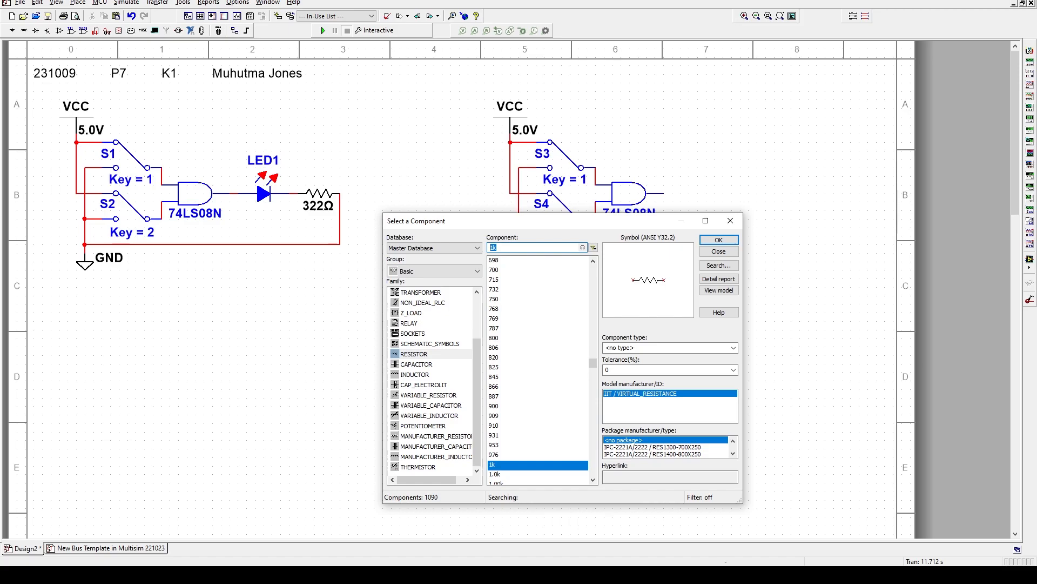
type("Probe")
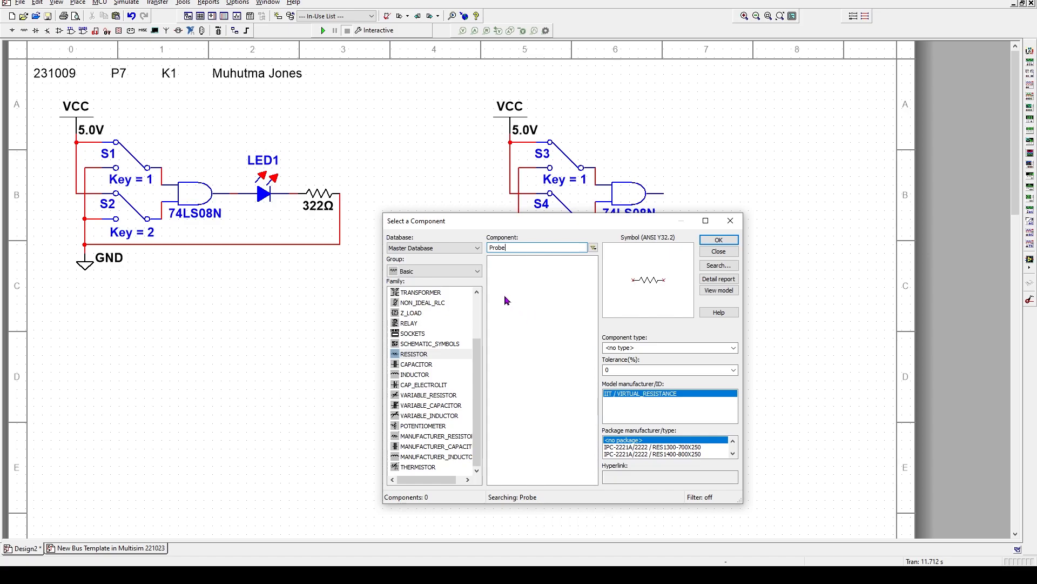
left_click(479, 272)
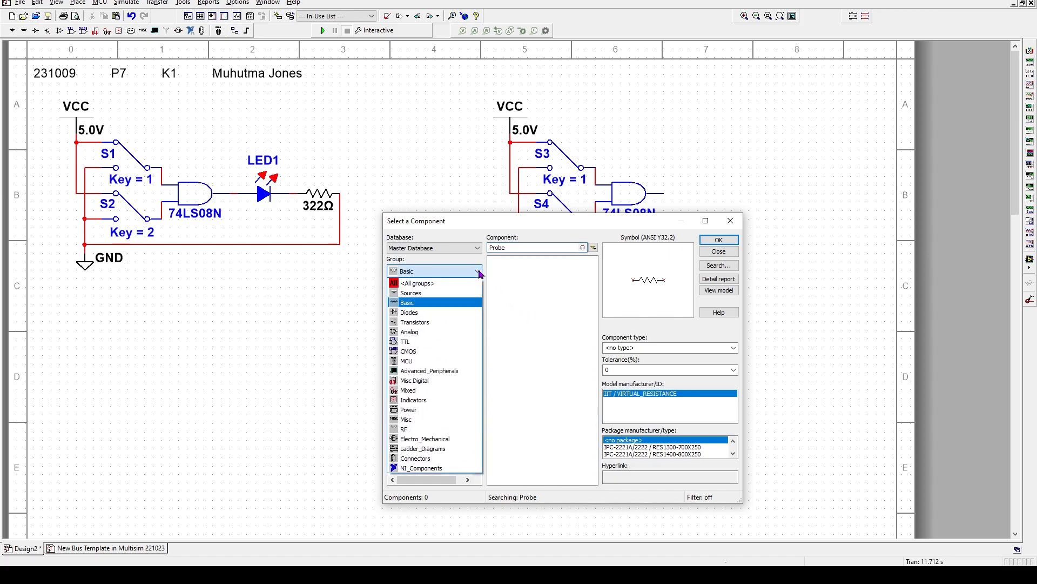
left_click(440, 282)
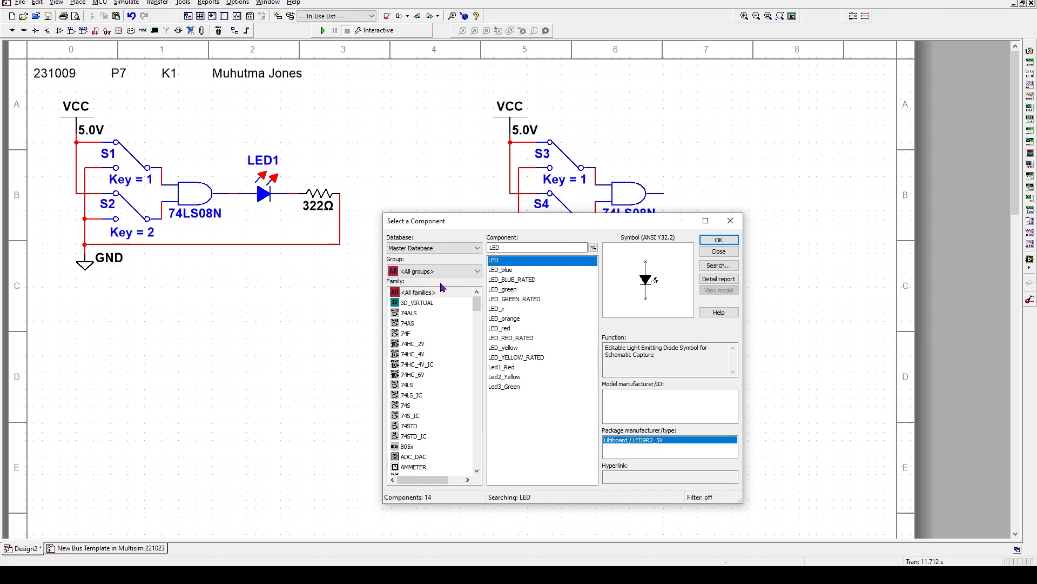
left_click(503, 247)
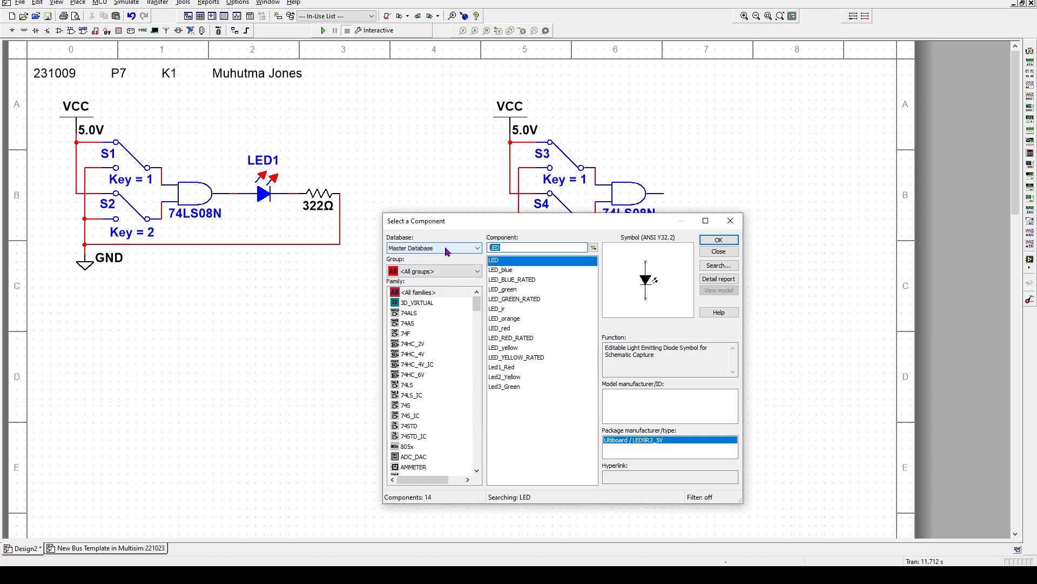
type("Probe")
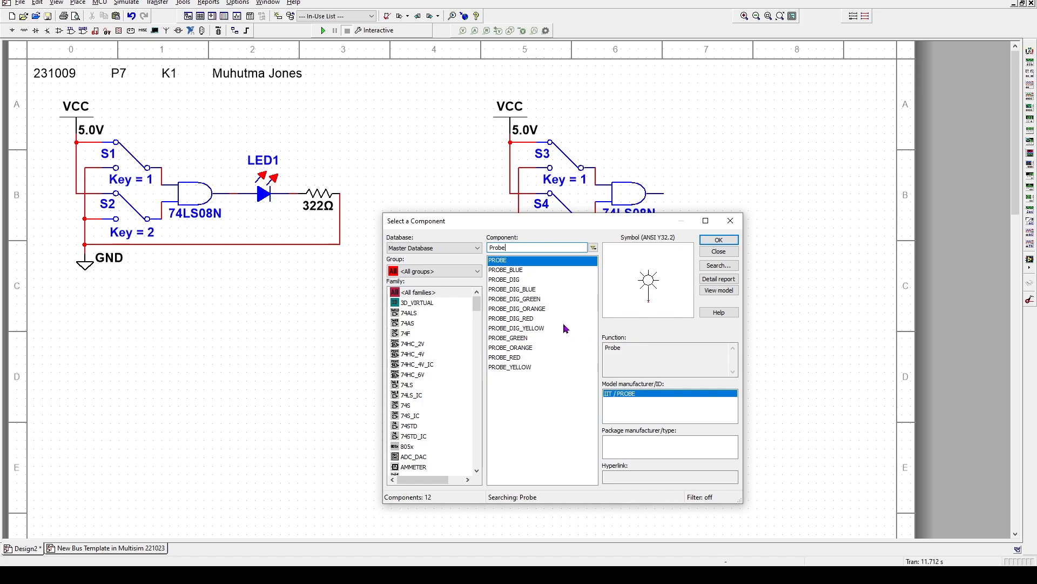
Compare the probe colours, then place the red probe at the second gate's output
left_click(503, 272)
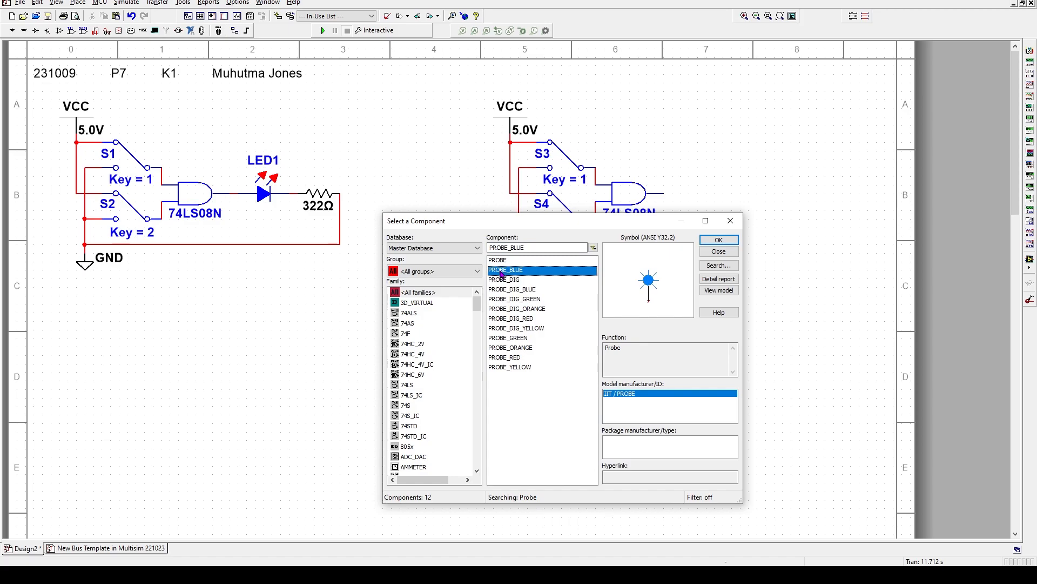
left_click(513, 359)
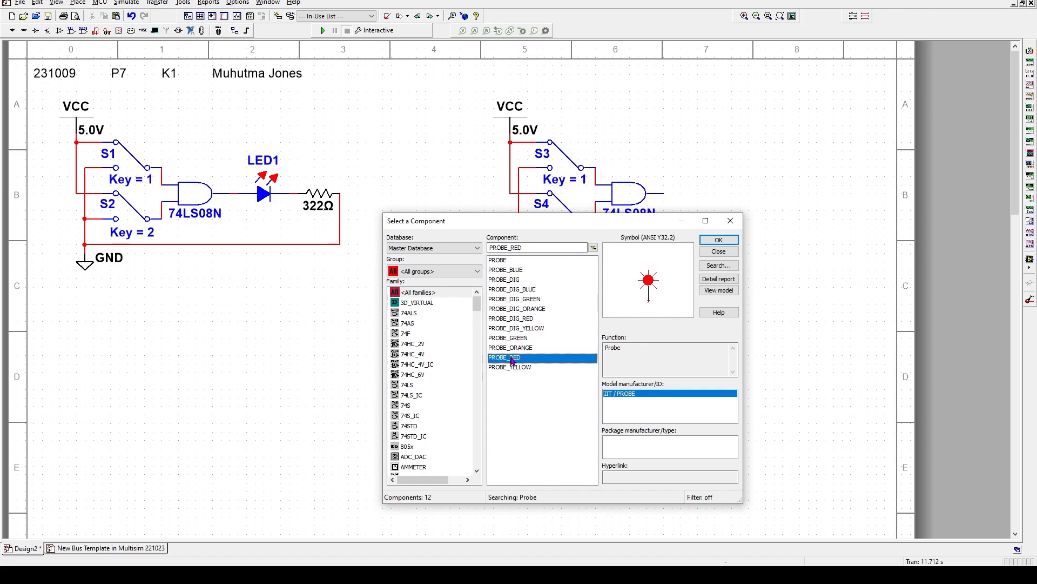
left_click(515, 340)
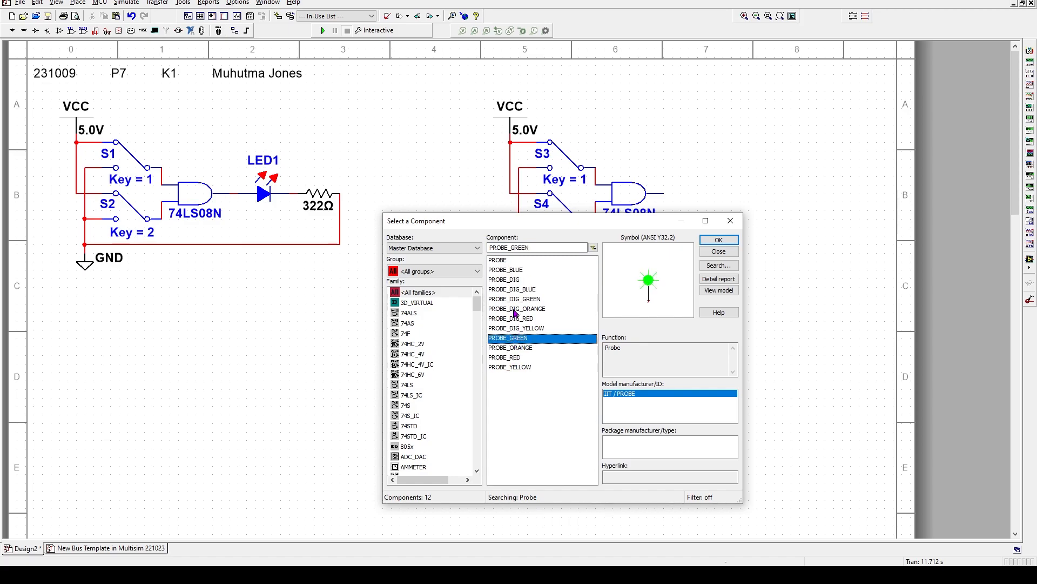
left_click(516, 369)
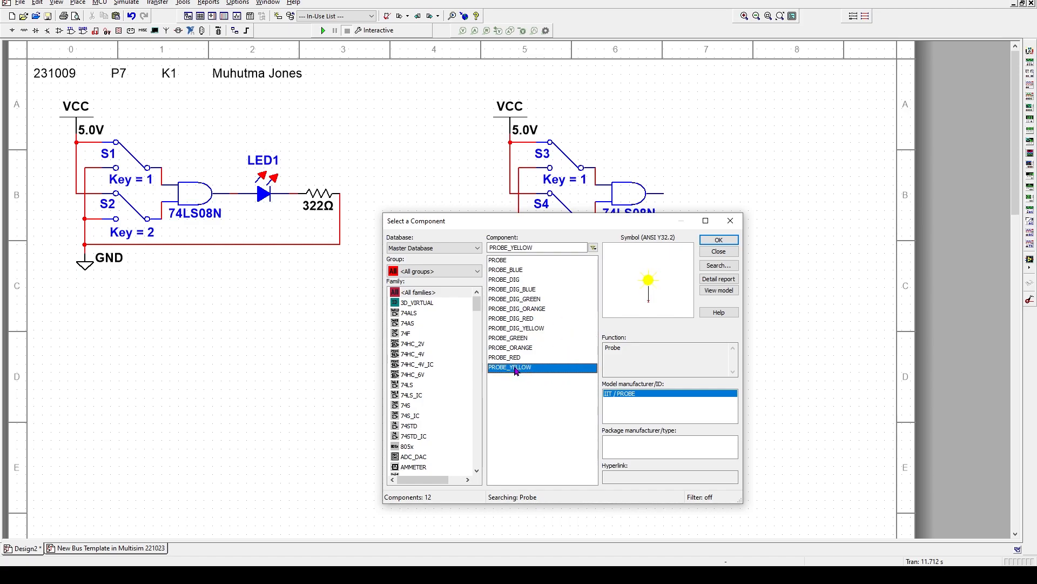
left_click(512, 348)
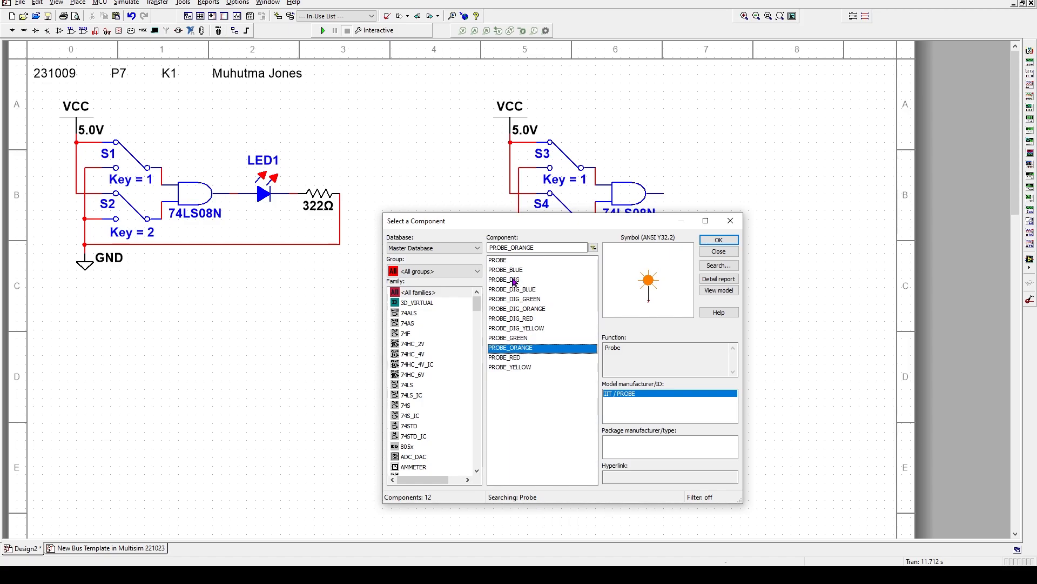
left_click(516, 359)
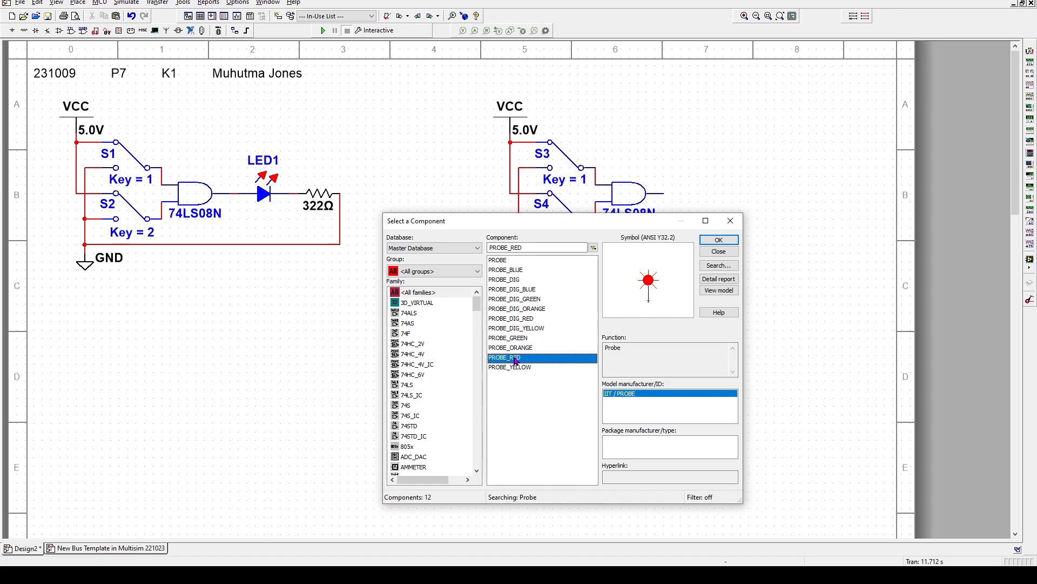
left_click(716, 241)
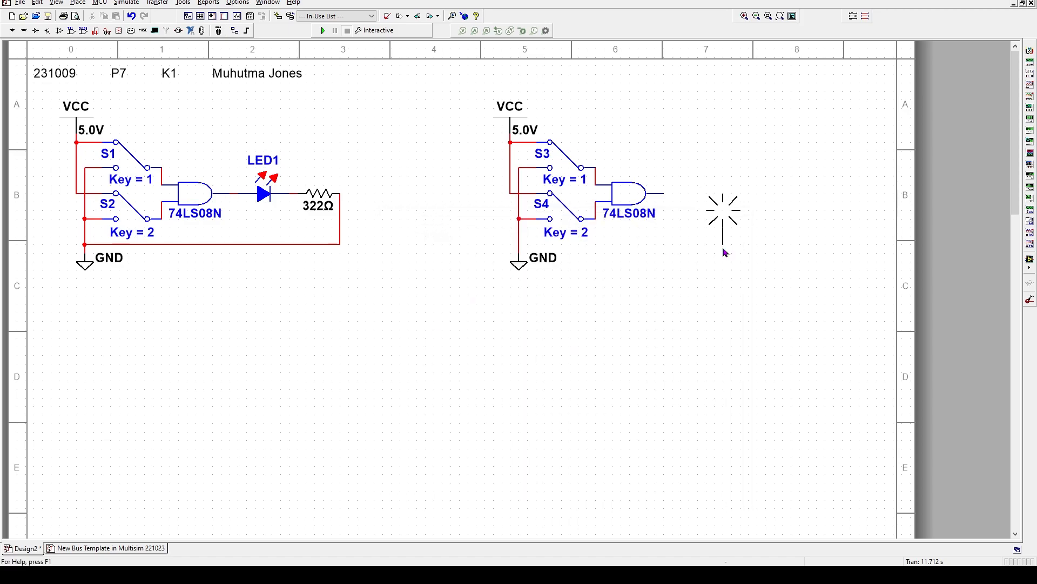
left_click(694, 196)
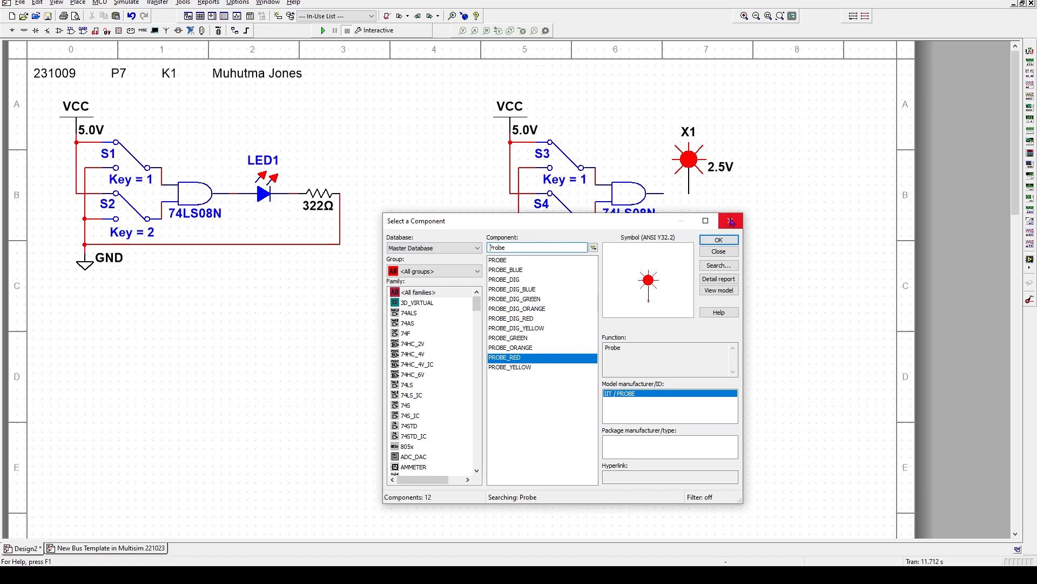
left_click(724, 251)
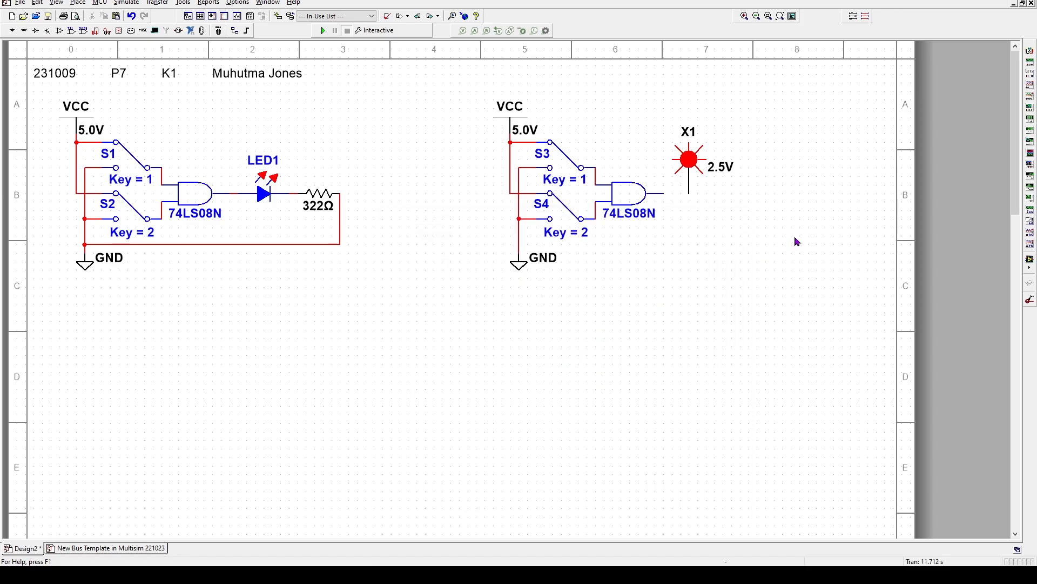
Hide the red probe's X1 reference label and its 2.5V value
right_click(691, 179)
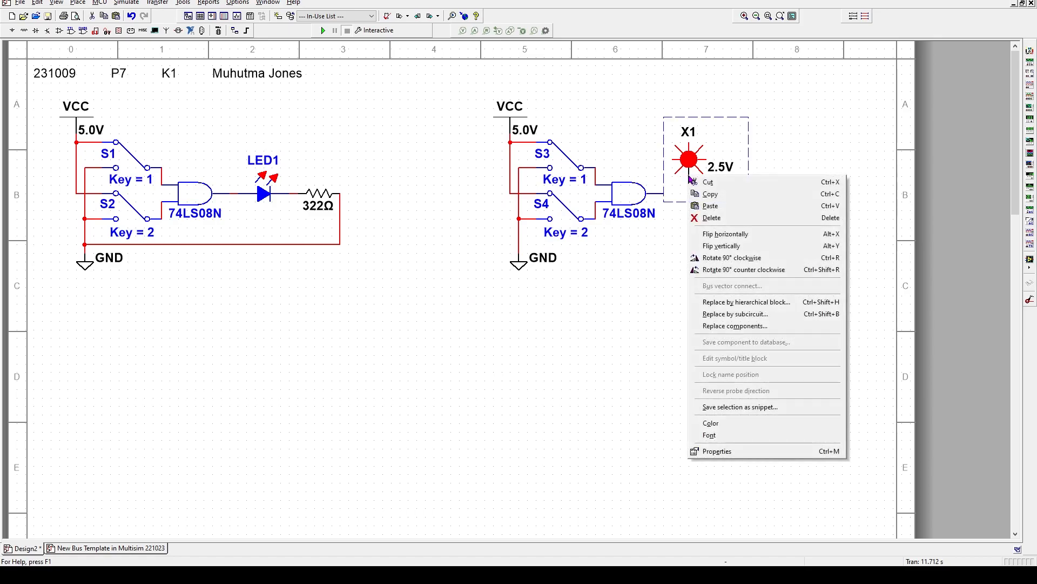
left_click(687, 167)
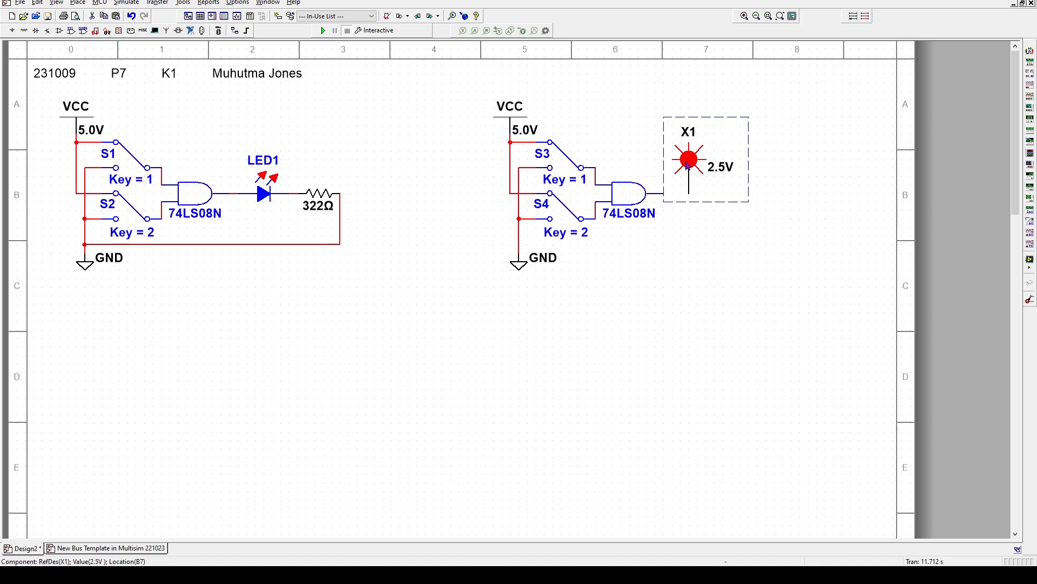
double_click(689, 164)
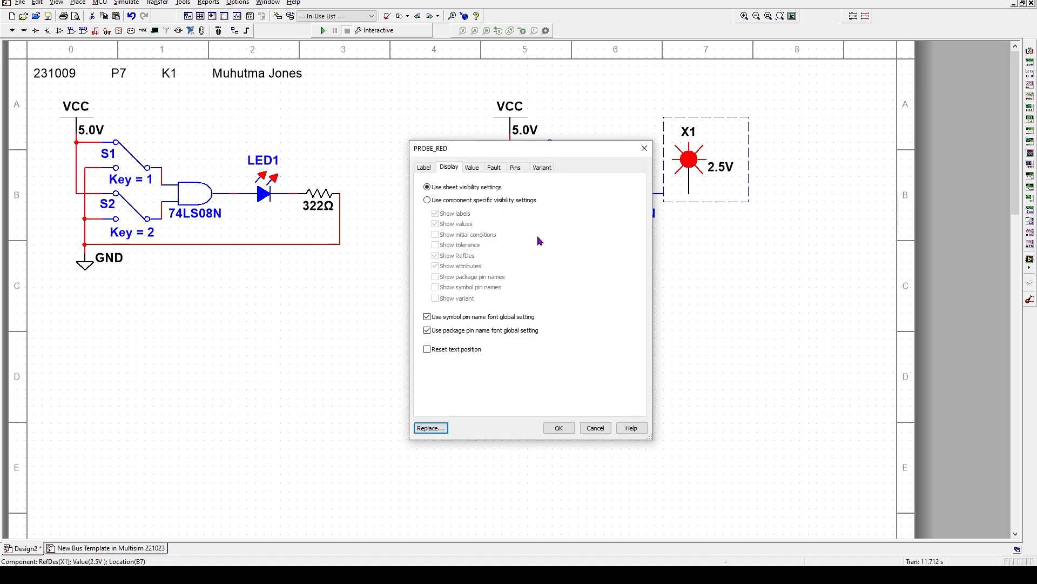
left_click(427, 200)
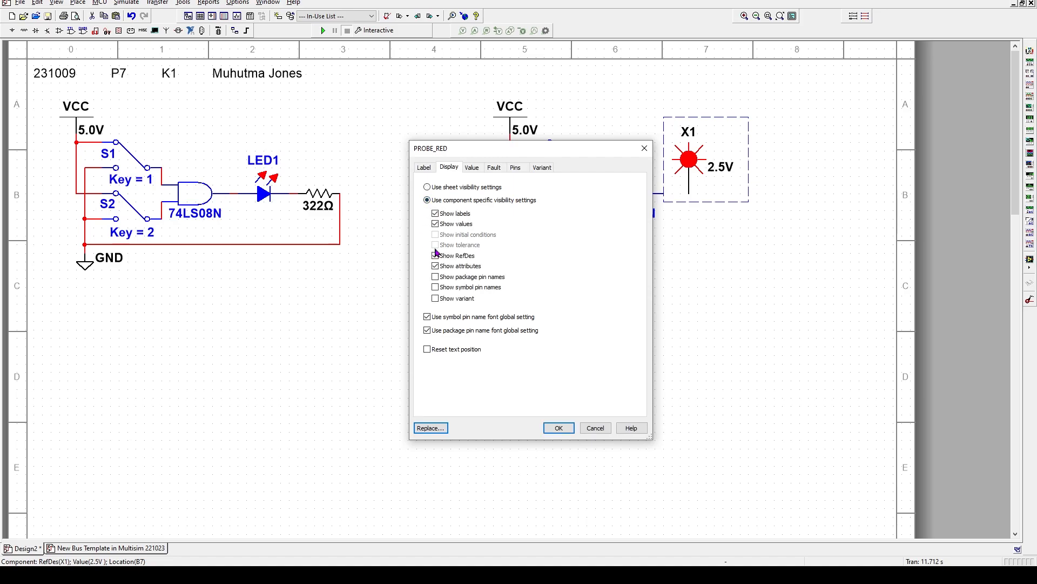
left_click(455, 257)
left_click(559, 427)
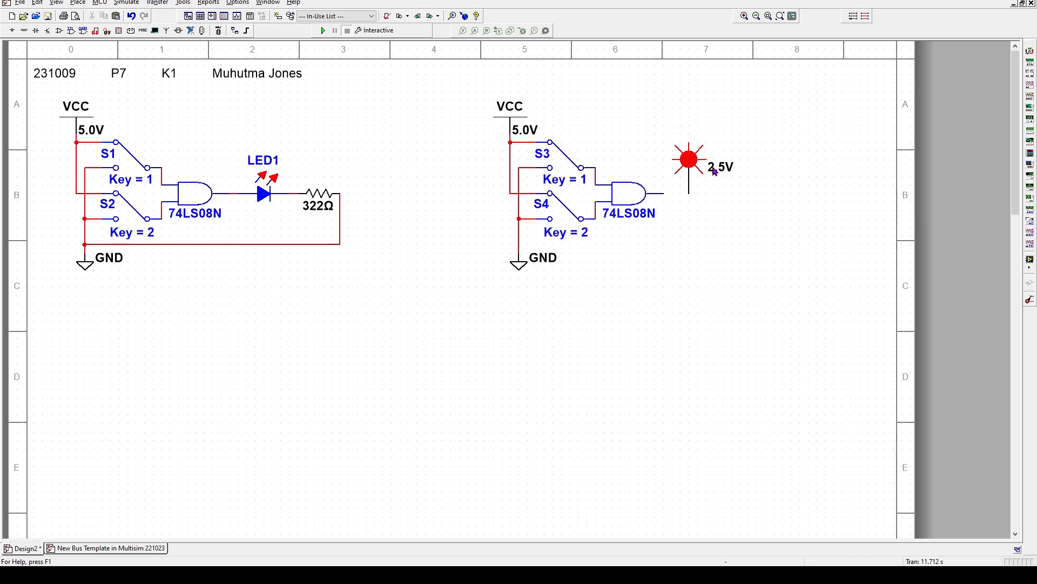
double_click(715, 170)
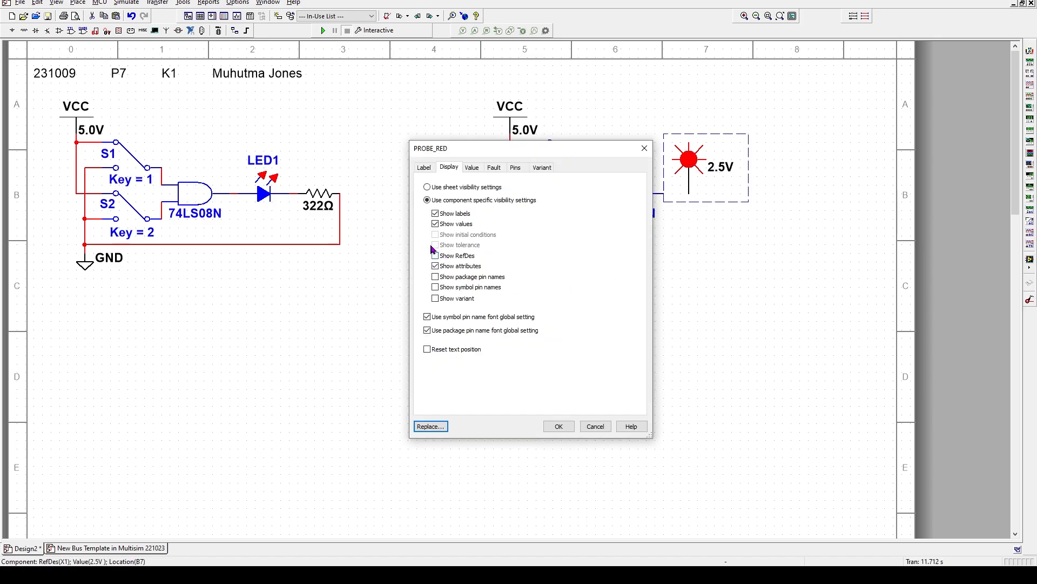
left_click(435, 224)
left_click(558, 426)
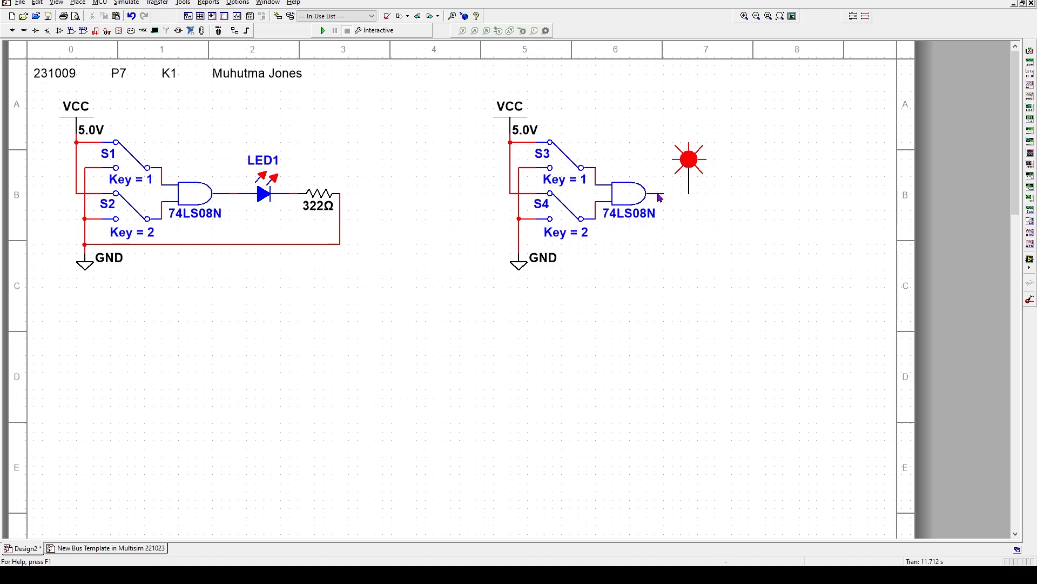
Rotate the probe 90° so its lead points left and attach it to the gate output
left_click(688, 168)
right_click(688, 167)
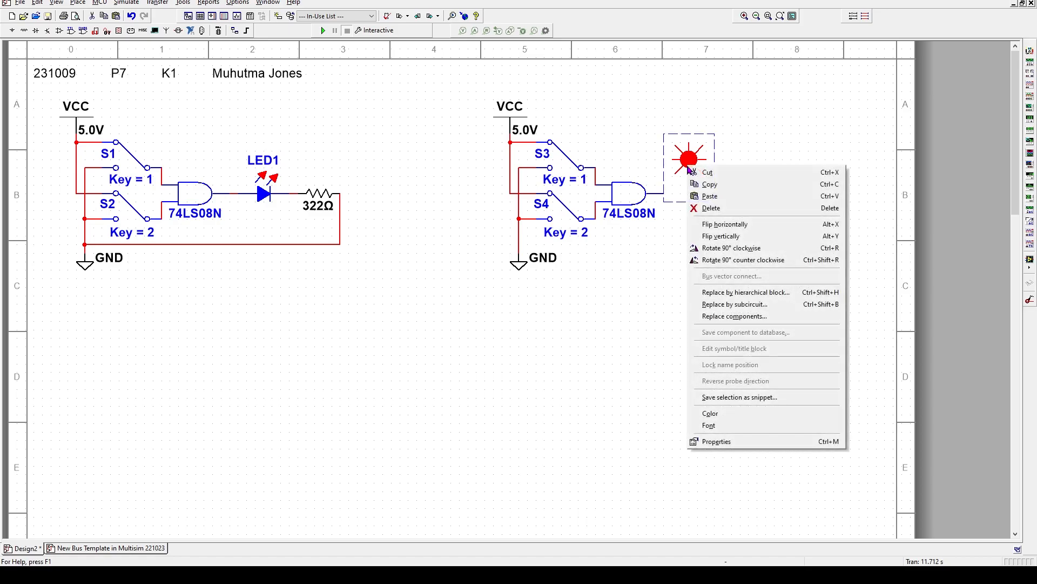
left_click(725, 249)
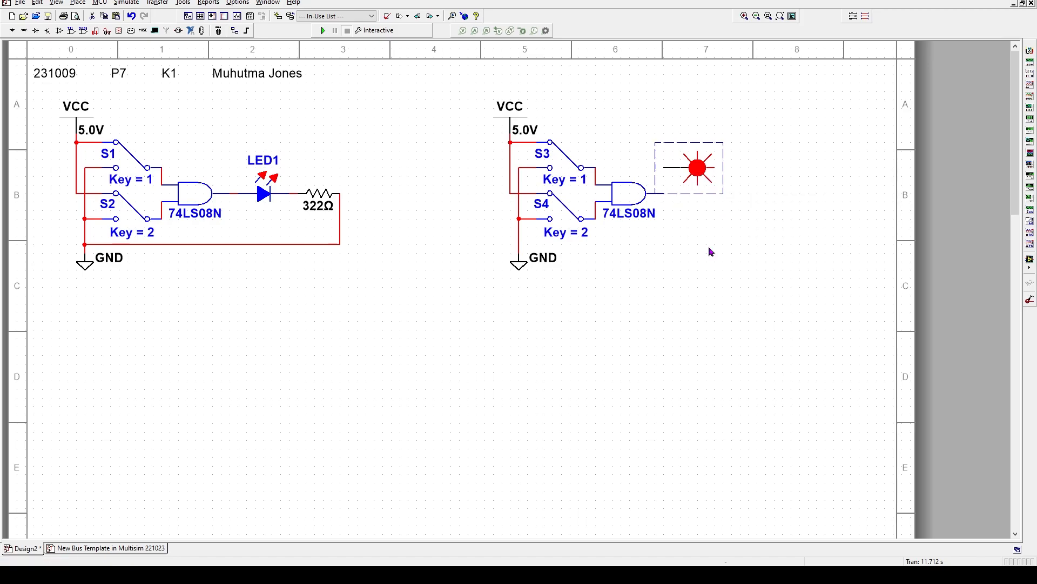
left_click_drag(677, 176, 686, 196)
left_click(683, 213)
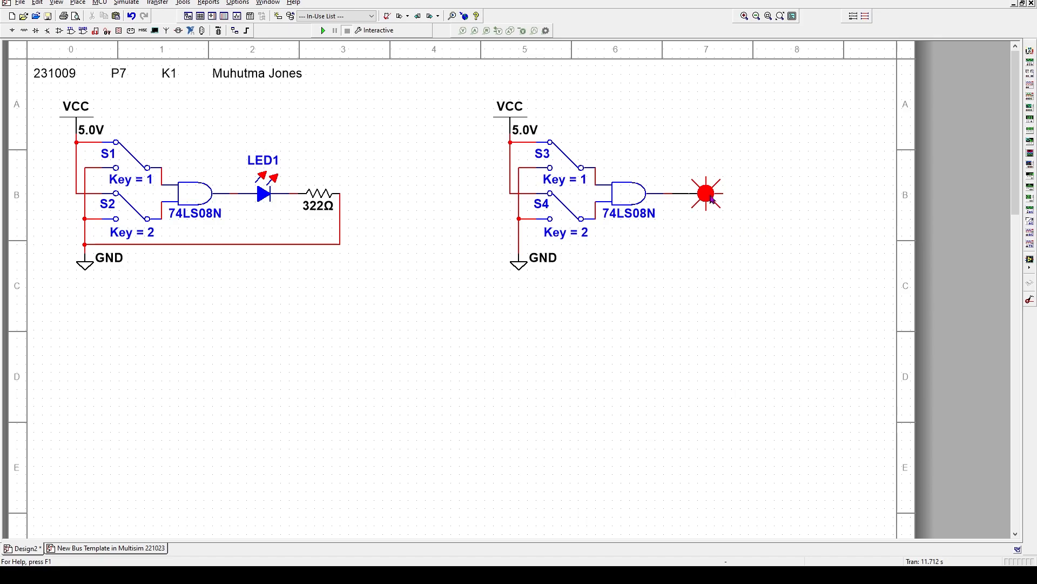
Run both AND circuits, flip the Key 1 and Key 2 switches to light LED1 and the probe, then stop
left_click(323, 30)
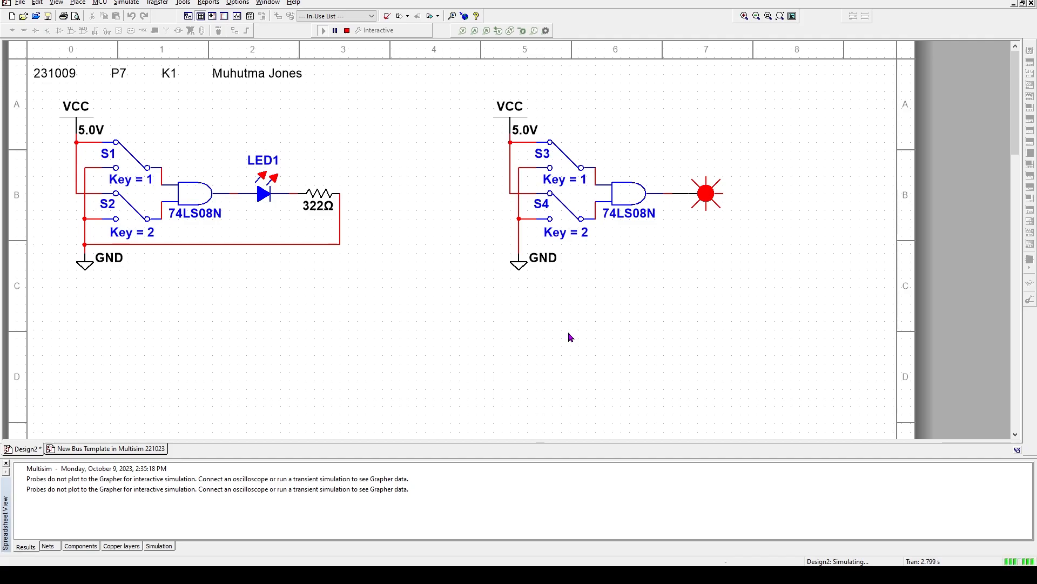
key("1")
key("2")
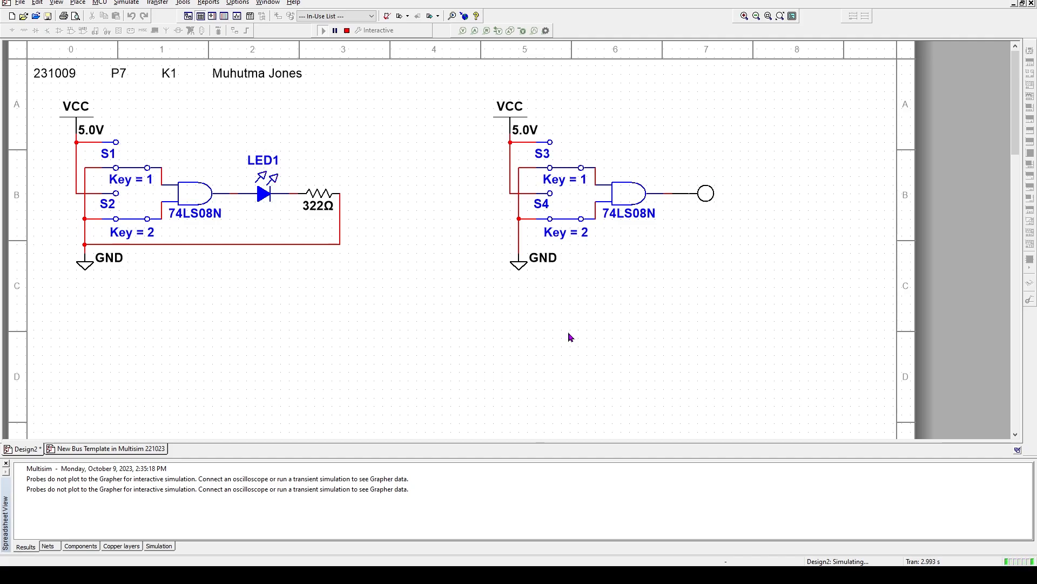
key("1")
key("2")
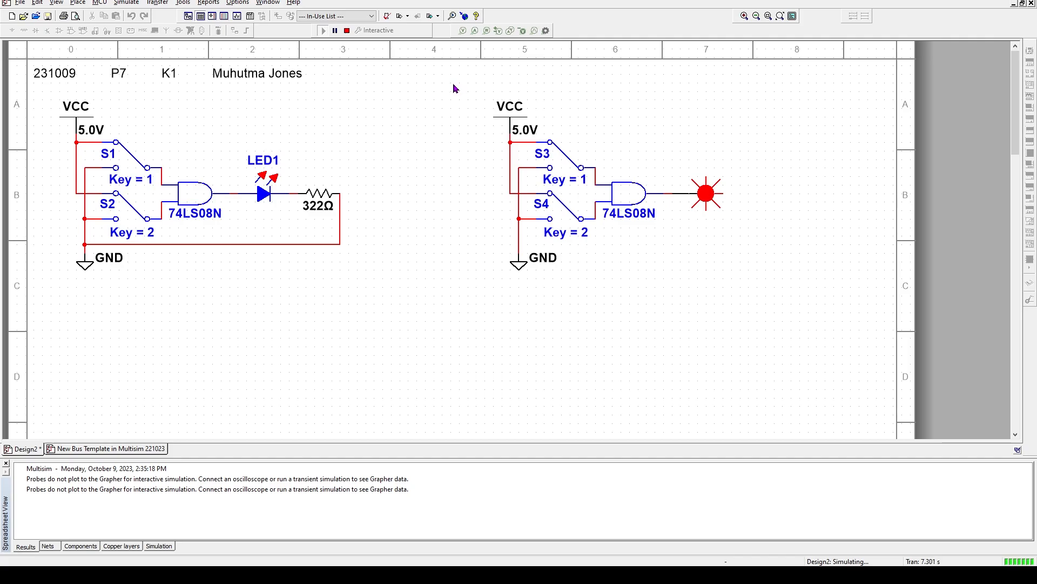
left_click(347, 32)
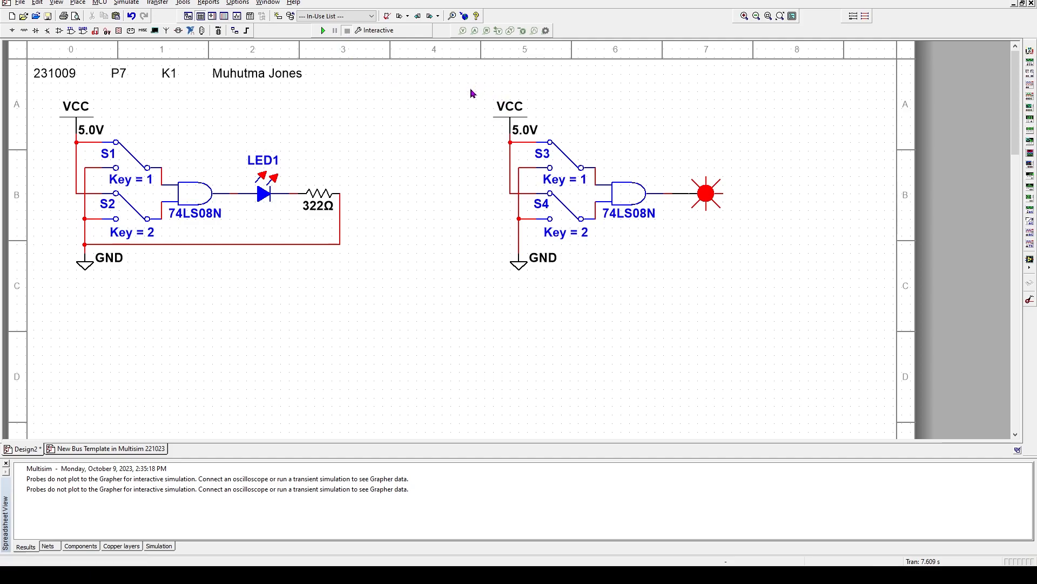
Copy the probe-based AND circuit and paste it below the LED circuit as switches S5 and S6
left_click_drag(468, 85, 744, 293)
right_click(623, 197)
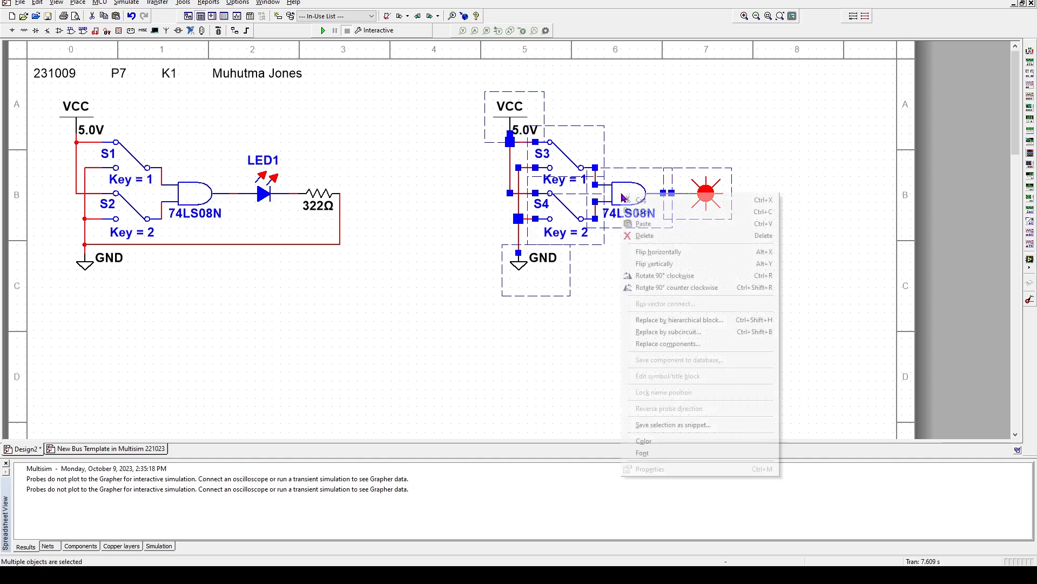
left_click(643, 212)
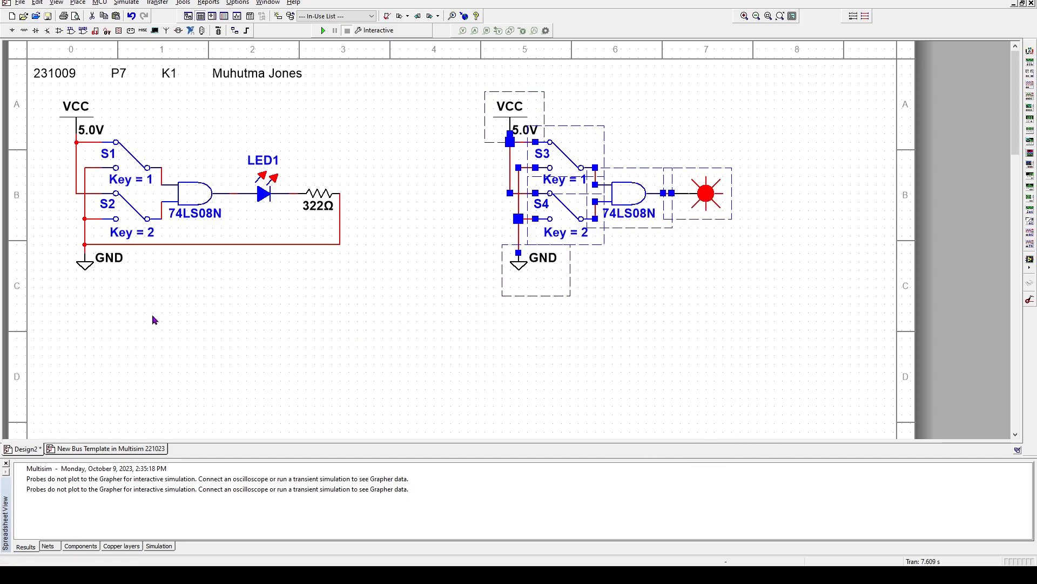
left_click(7, 463)
right_click(185, 378)
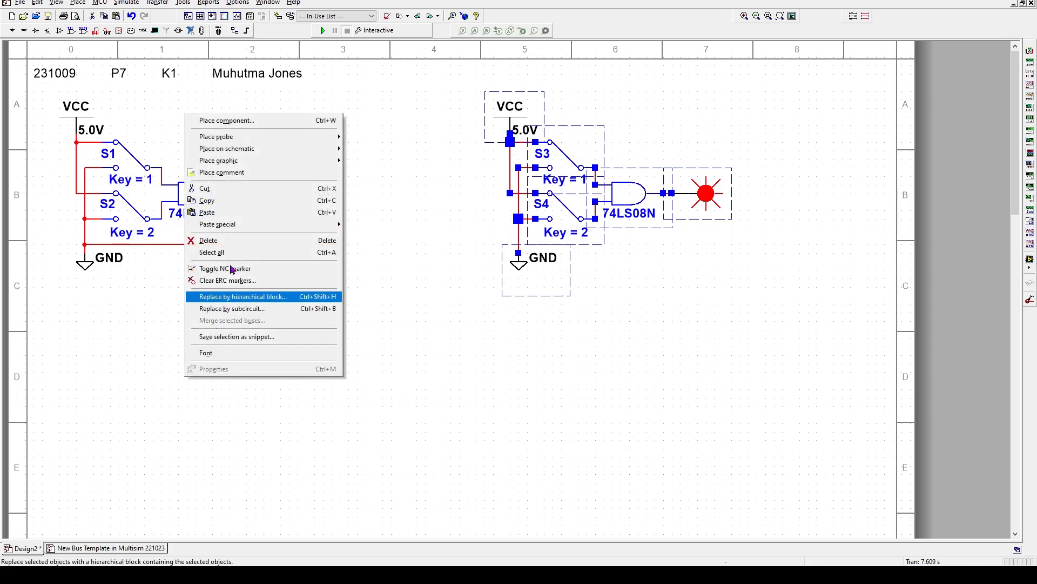
left_click(219, 213)
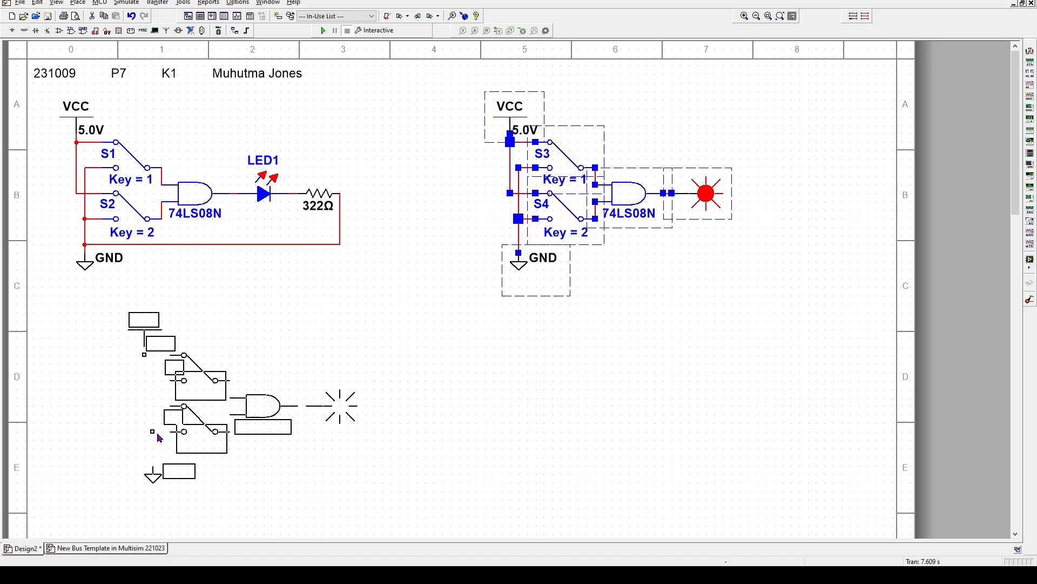
left_click(158, 438)
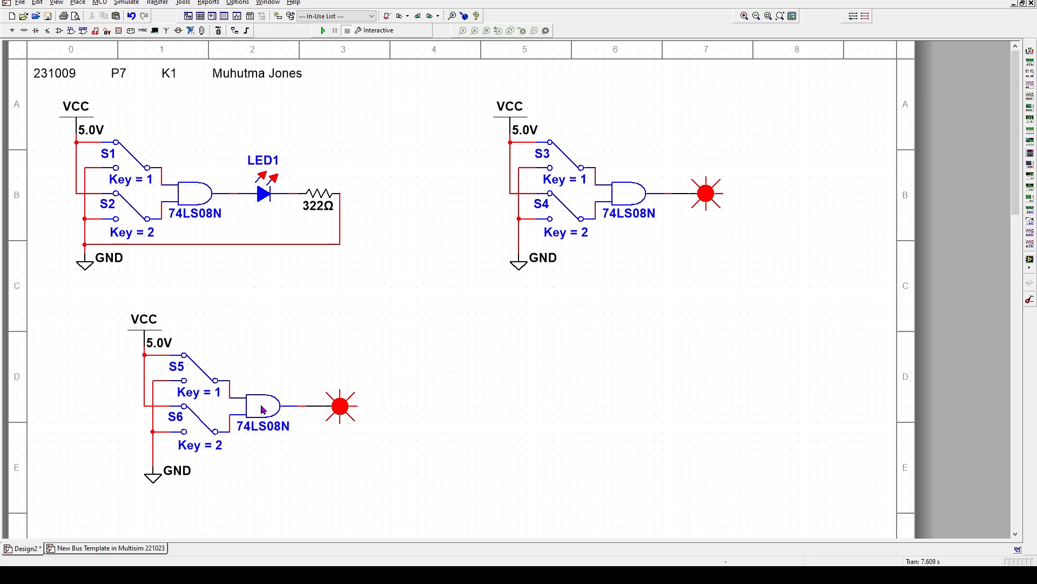
Replace the bottom 74LS08N with section A of a 74LS32N OR gate
double_click(263, 410)
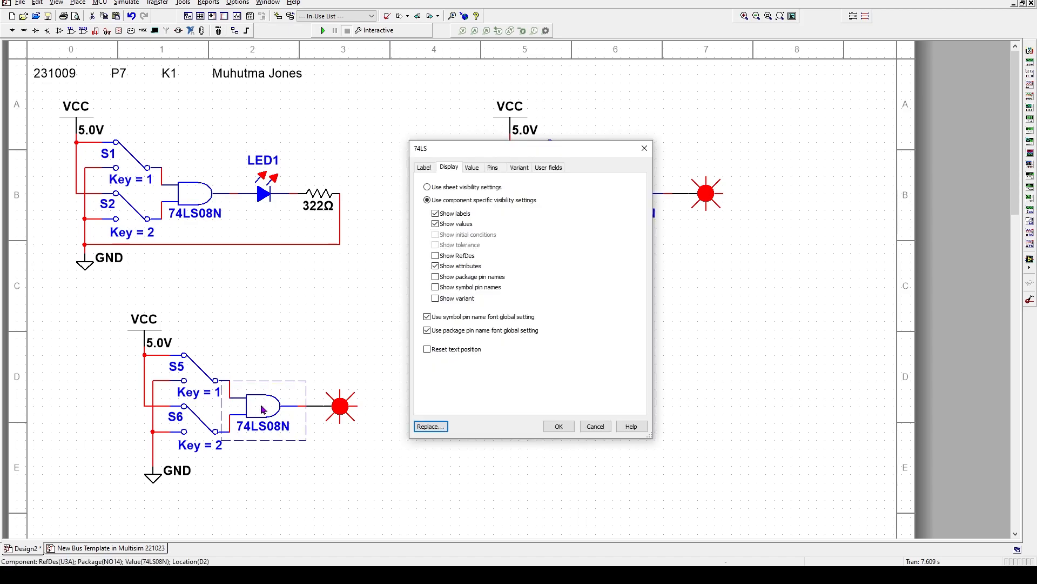
left_click(429, 427)
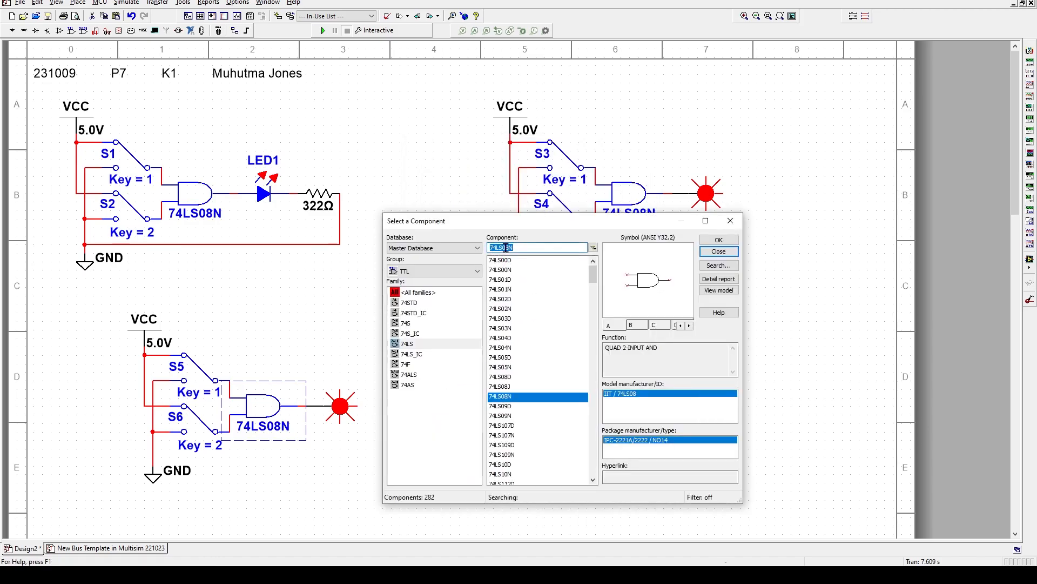
left_click_drag(502, 247, 511, 247)
type("32")
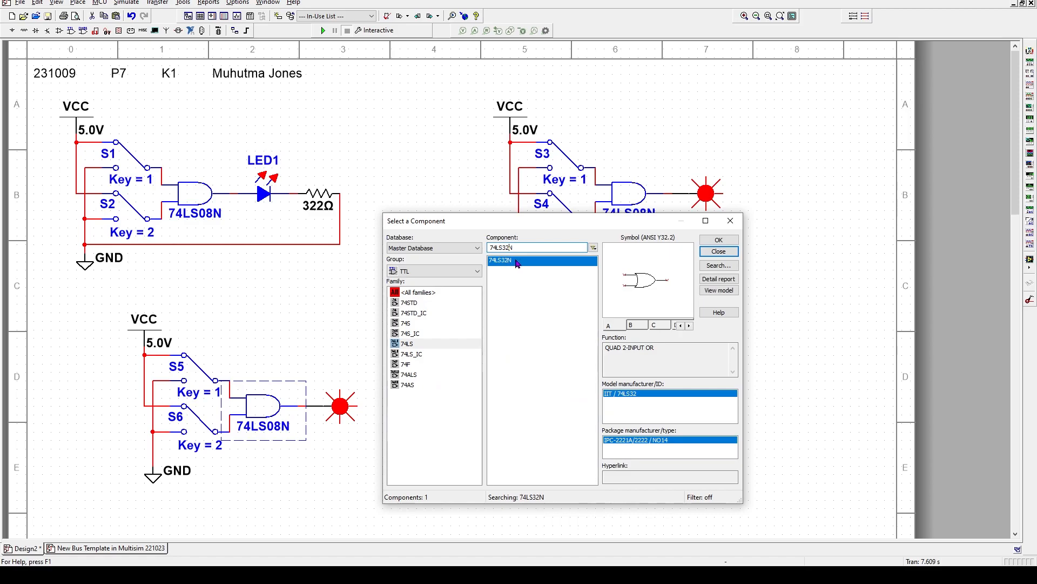
double_click(517, 261)
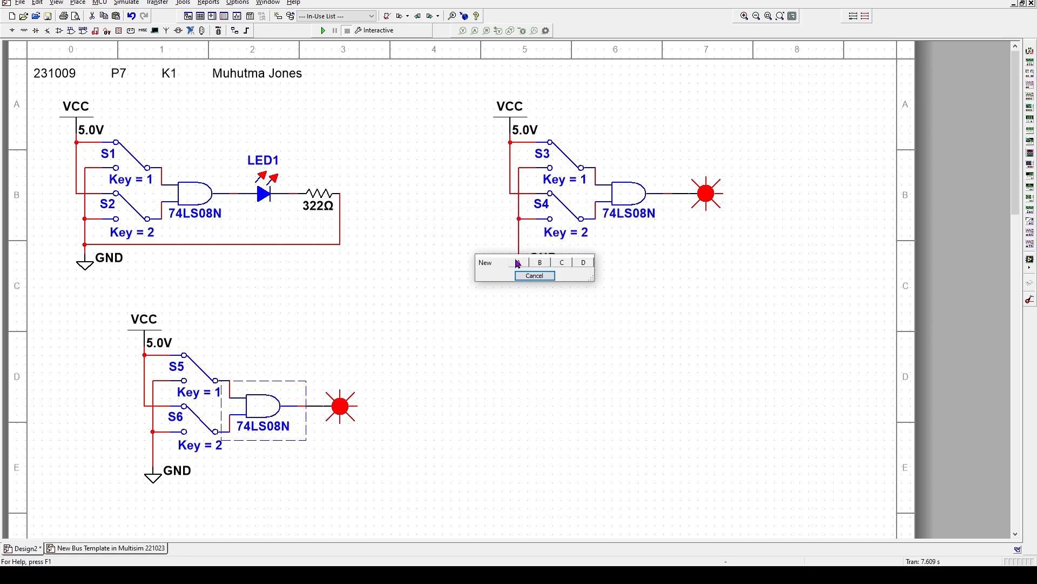
left_click(517, 262)
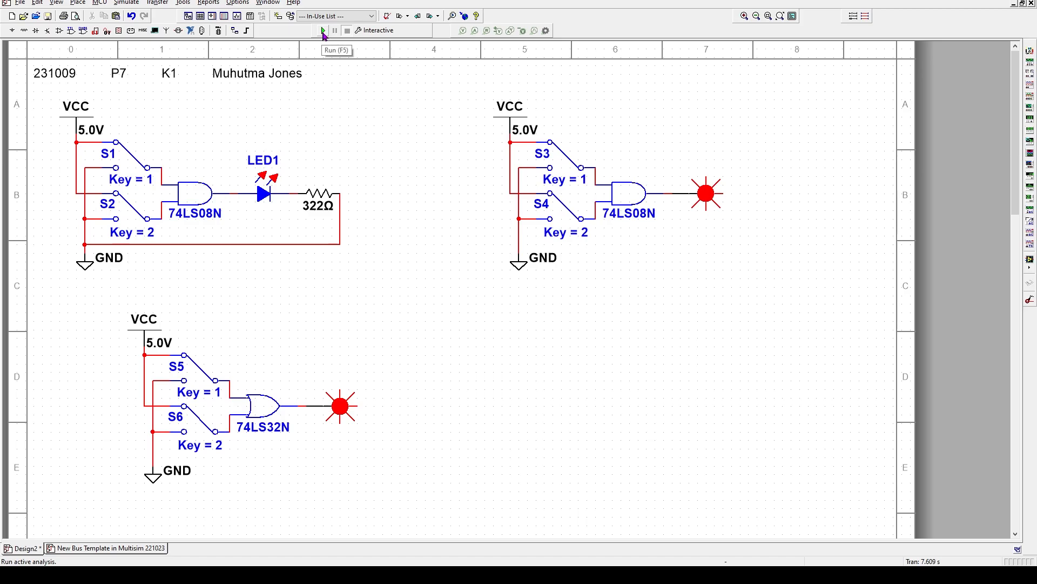
Start the simulation, close the Spreadsheet View and scroll down to the OR circuit
left_click(324, 32)
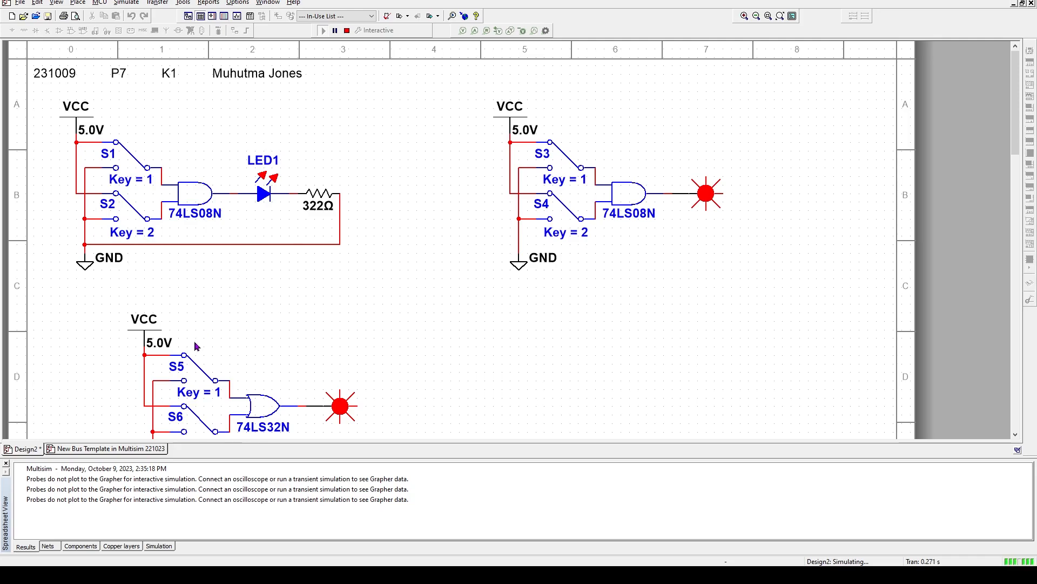
left_click(7, 465)
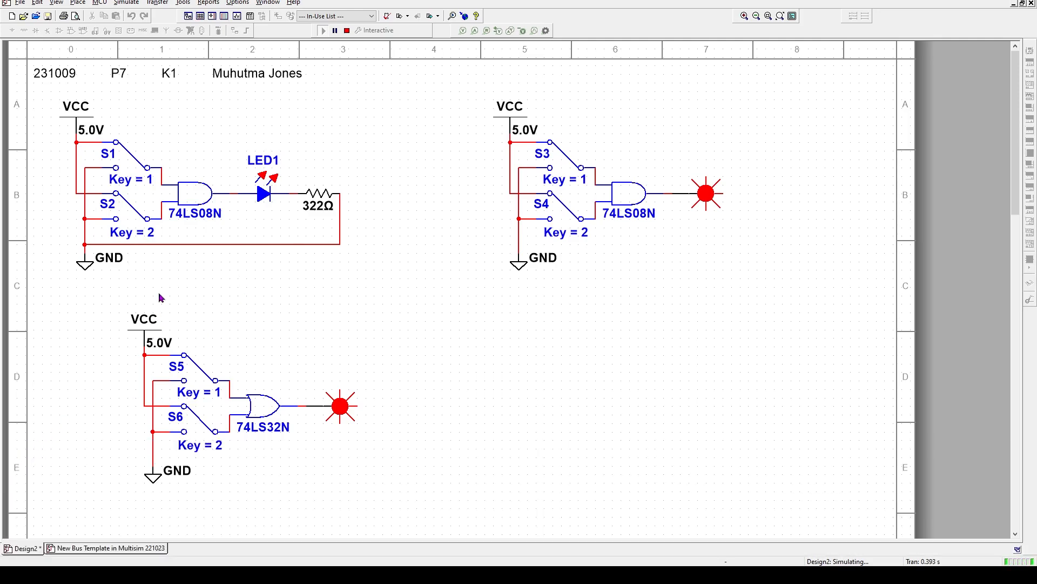
scroll(151, 289, "down", 3)
scroll(149, 292, "up", 3)
scroll(149, 291, "down", 5)
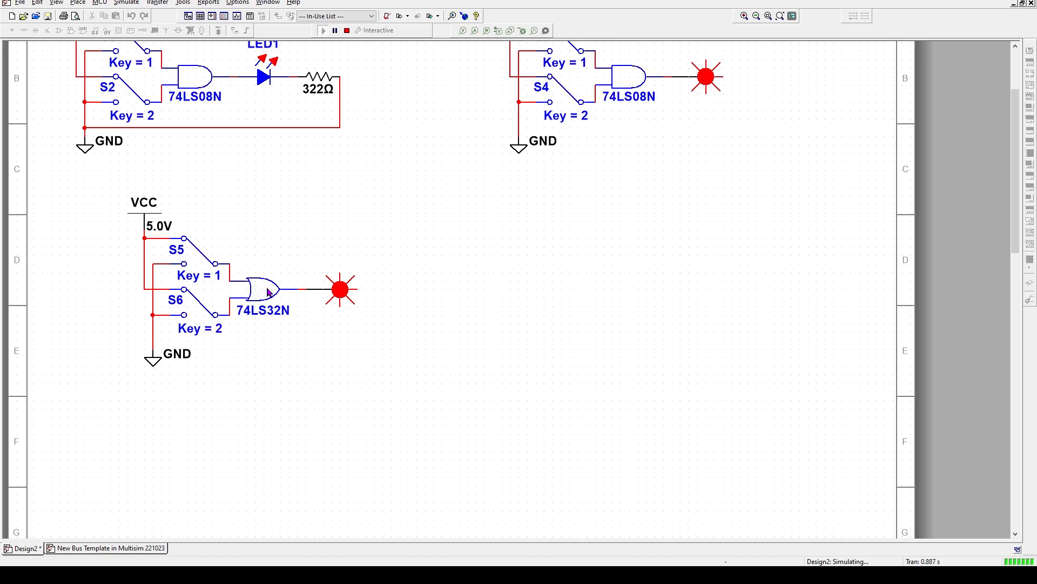
Toggle the Key 1 and Key 2 switches to confirm the OR probe lights when either input is on
key("1")
key("2")
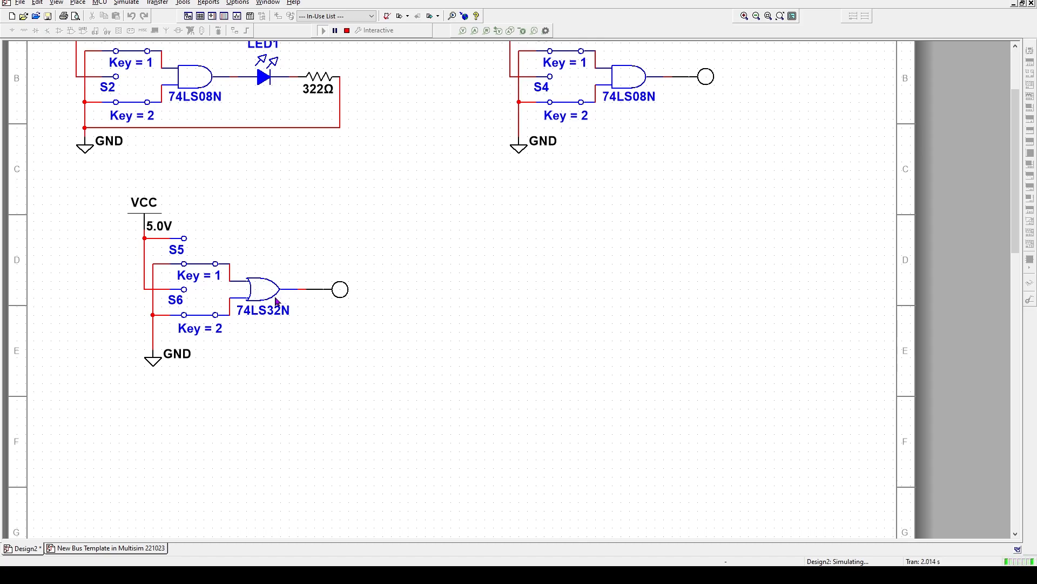
key("2")
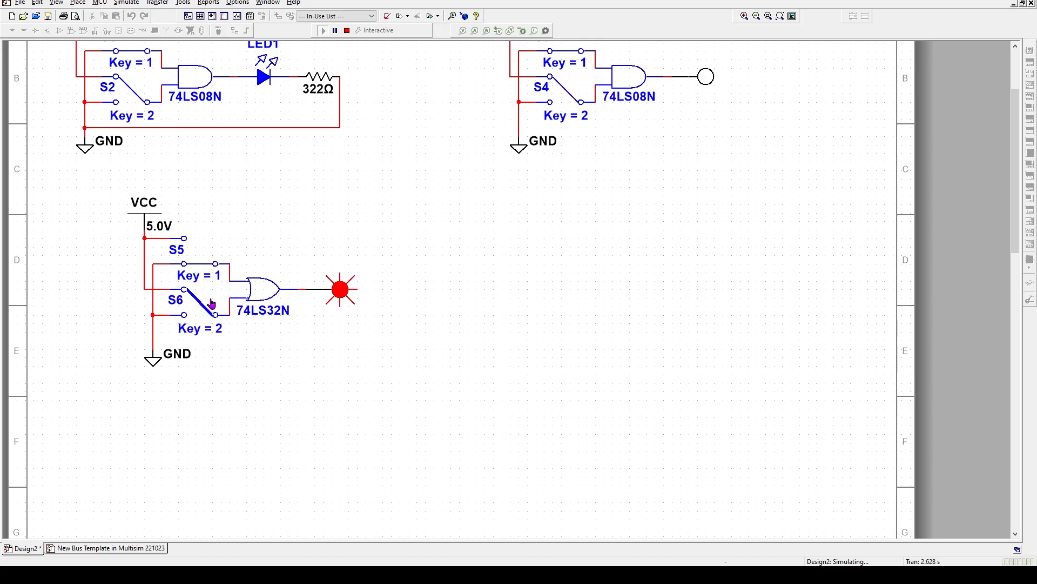
key("2")
key("1")
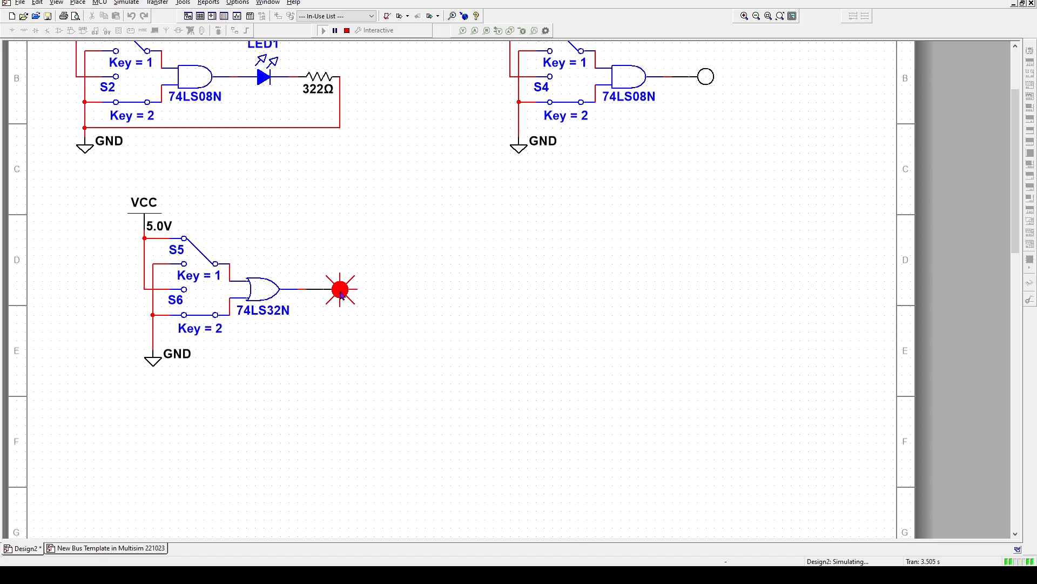
key("2")
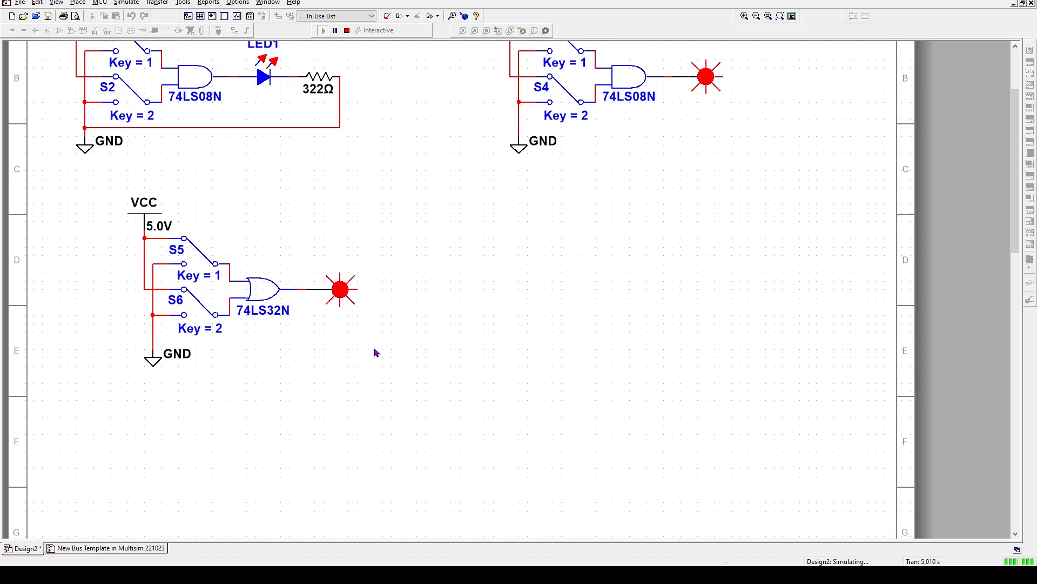
scroll(301, 225, "up", 3)
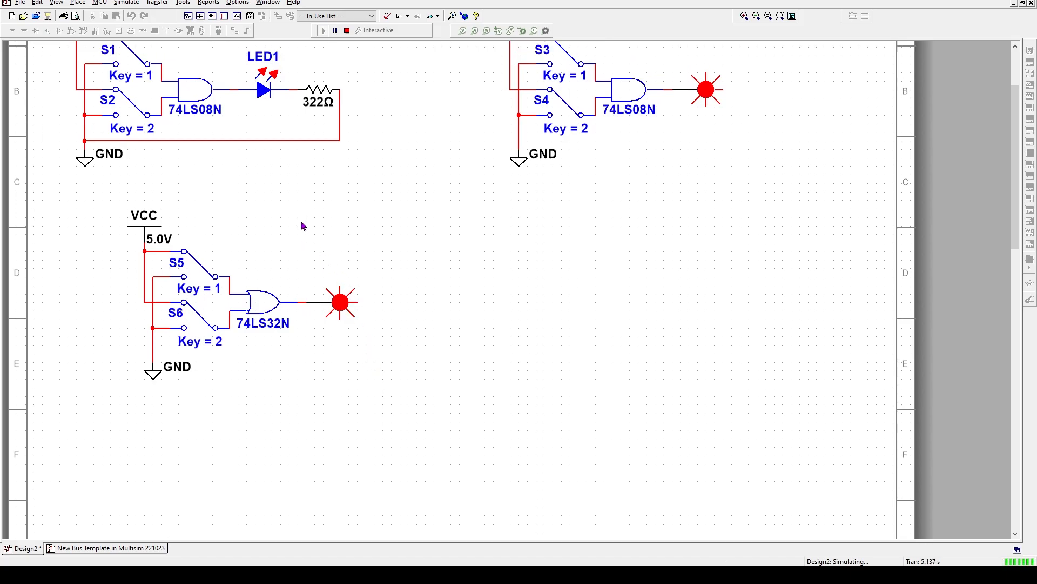
scroll(264, 168, "down", 3)
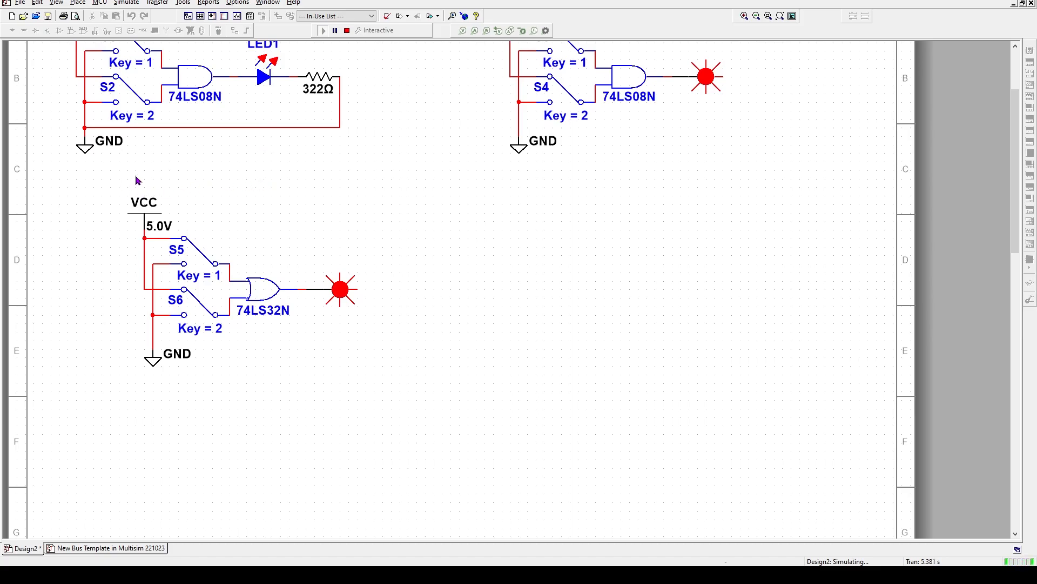
Stop the simulation and paste a copy of the OR circuit to the right, with switches S7 and S8
left_click(348, 32)
left_click_drag(93, 184, 375, 400)
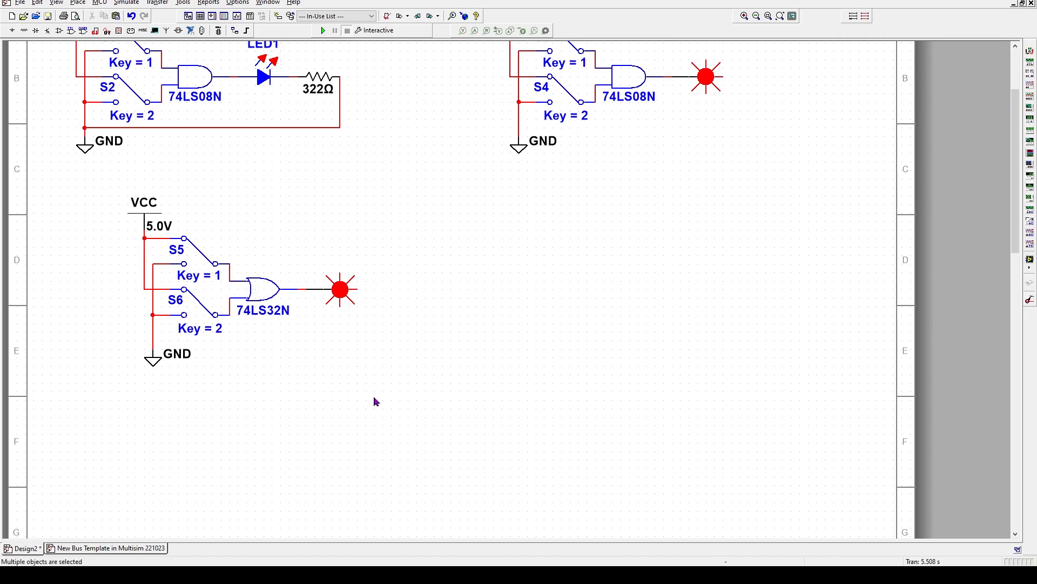
right_click(244, 297)
left_click(260, 28)
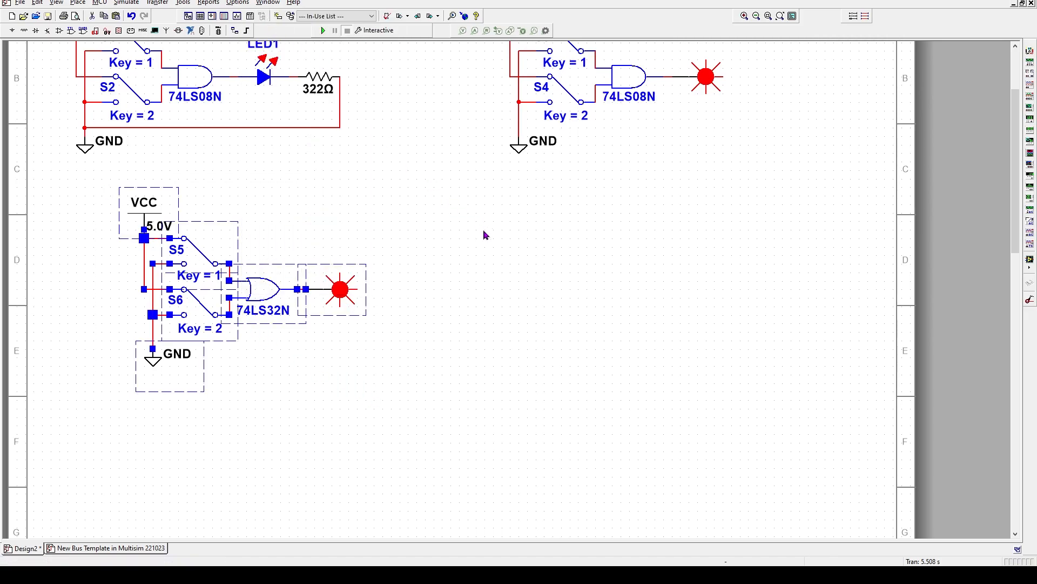
right_click(531, 248)
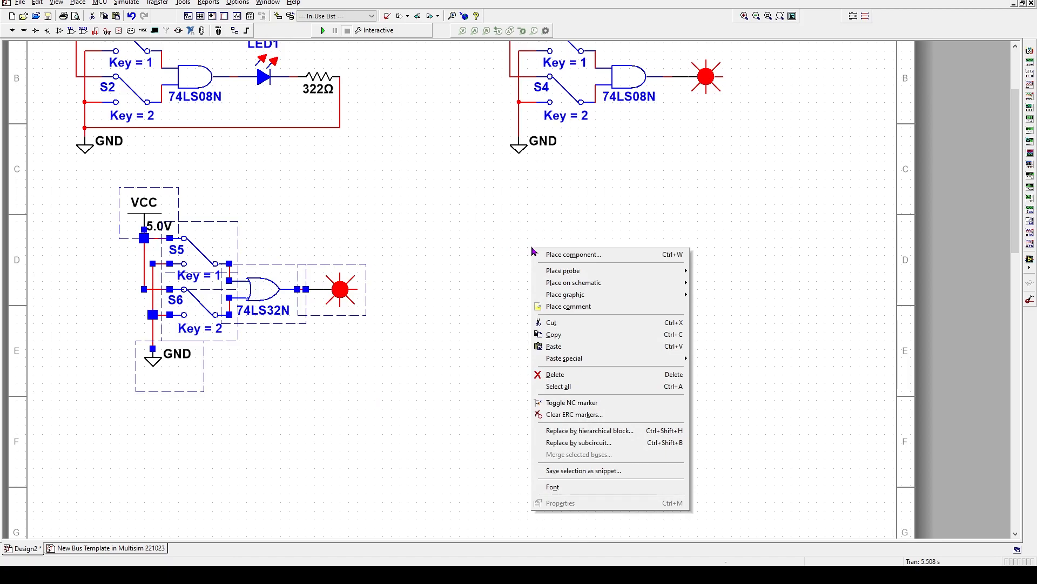
left_click(565, 335)
key("ctrl+v")
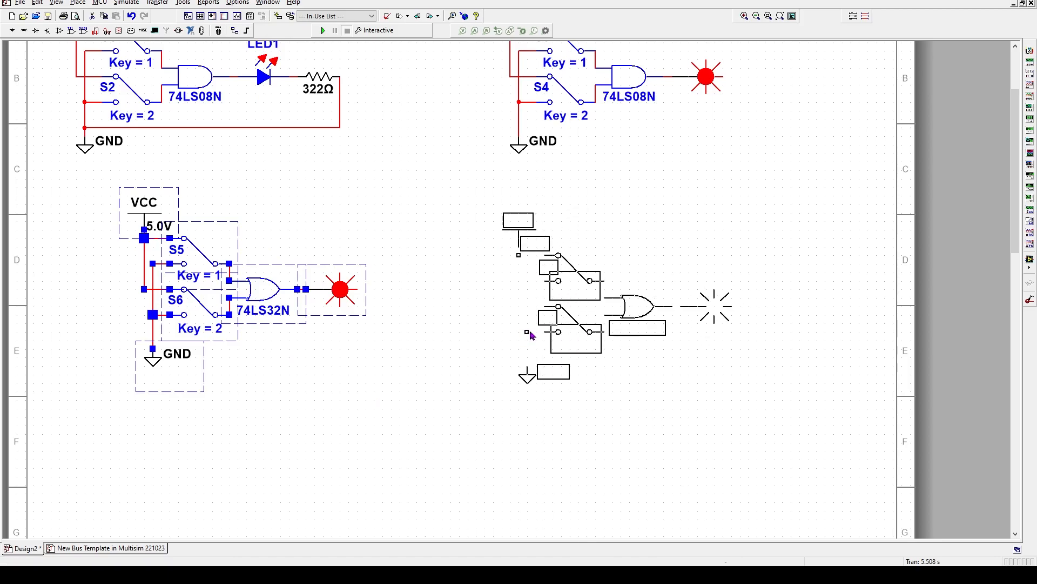
left_click(522, 335)
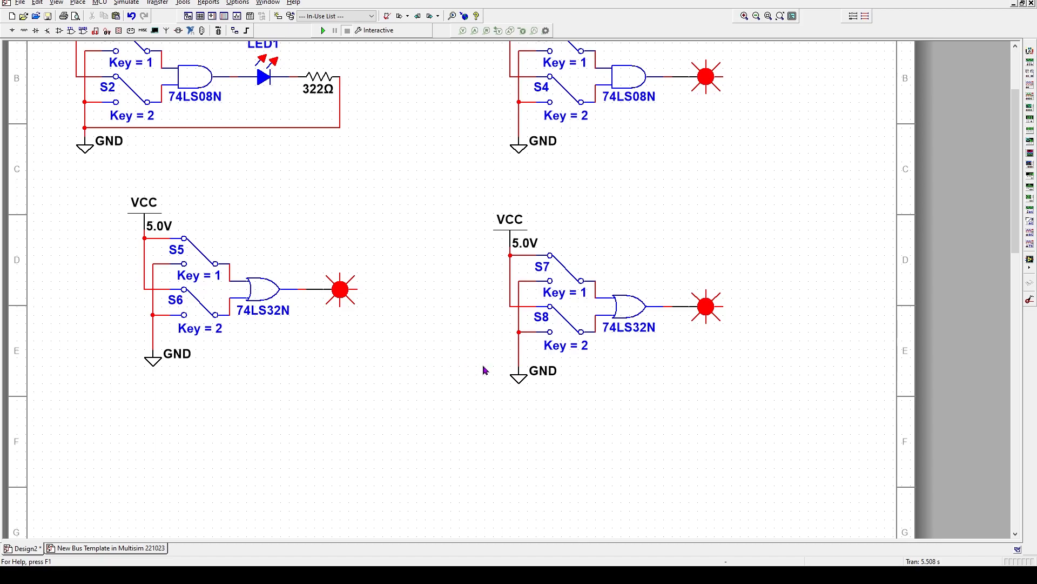
Replace the copied 74LS32N OR gate with section A of a 74LS04N inverter
double_click(627, 312)
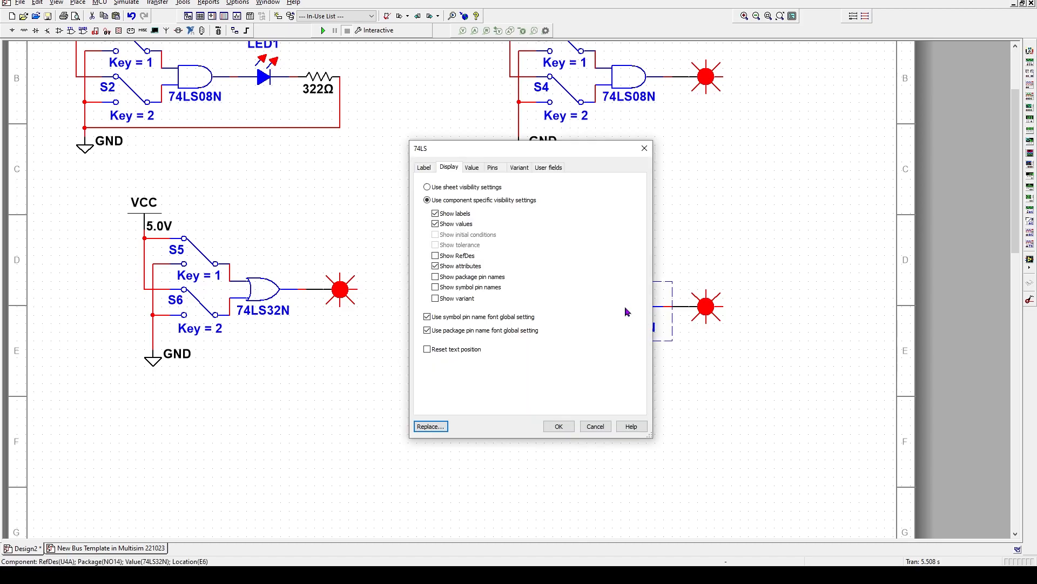
left_click(426, 429)
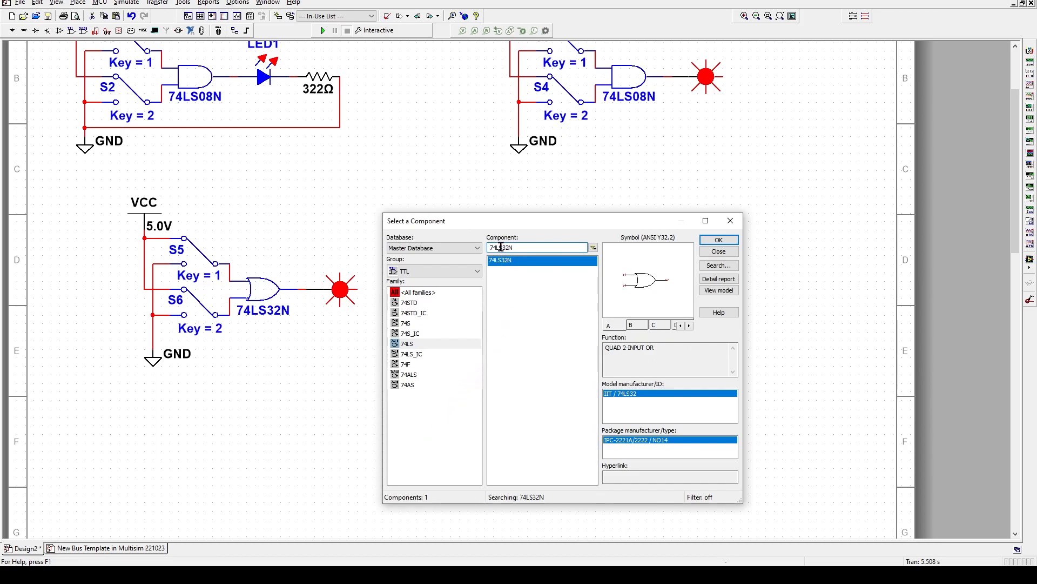
left_click_drag(501, 247, 509, 248)
type("04")
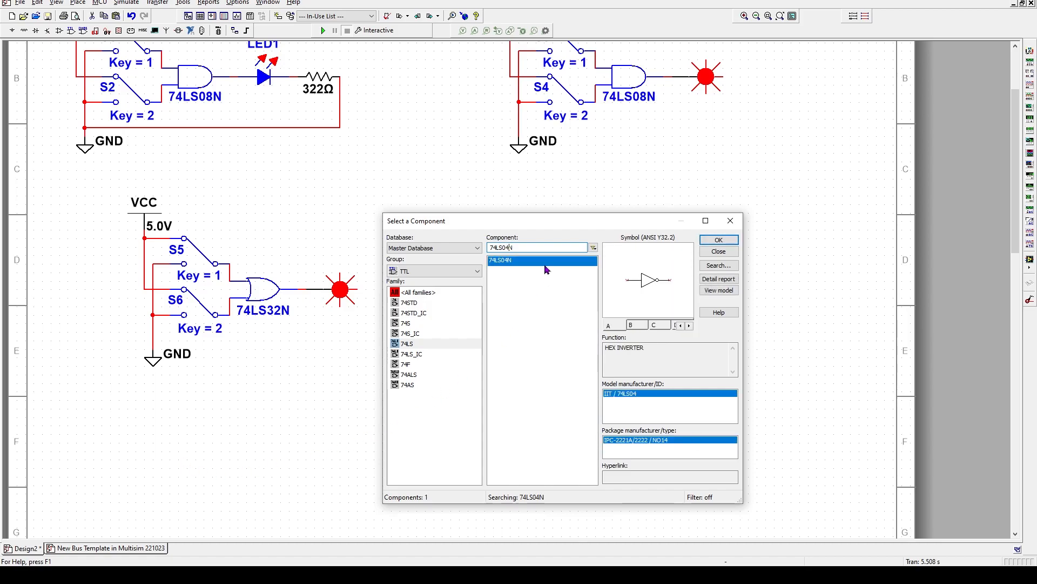
double_click(522, 262)
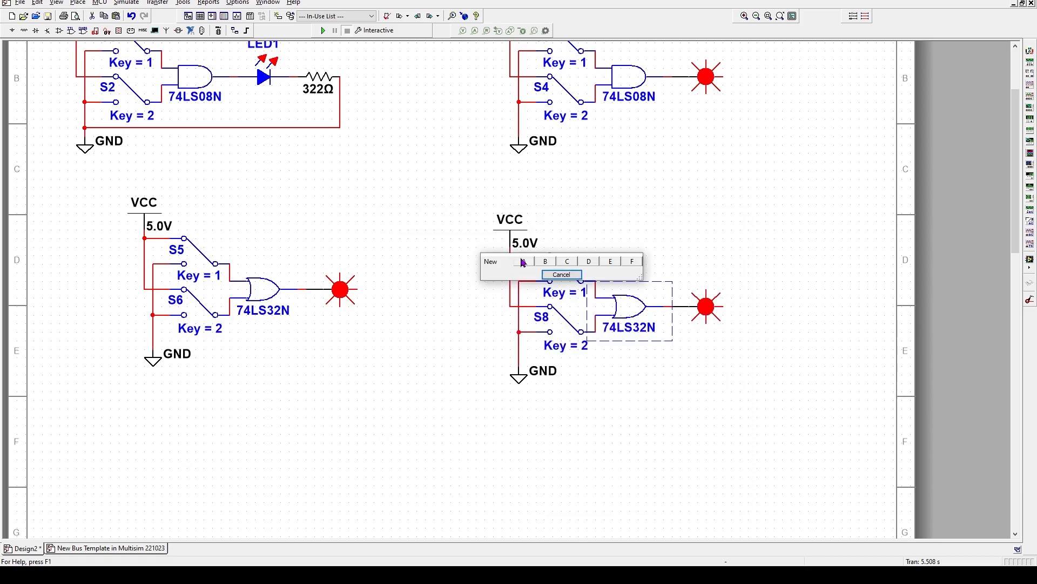
left_click(523, 262)
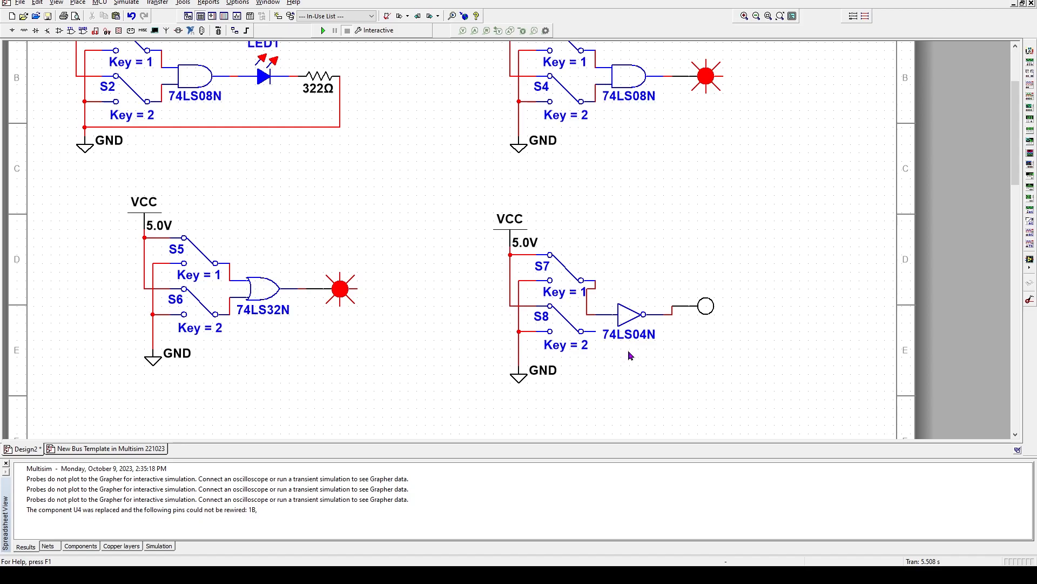
Nudge the 74LS04N inverter and its output probe into line with switch S7
left_click(629, 317)
key("Up")
key("Up")
key("Up")
key("Up")
key("Up")
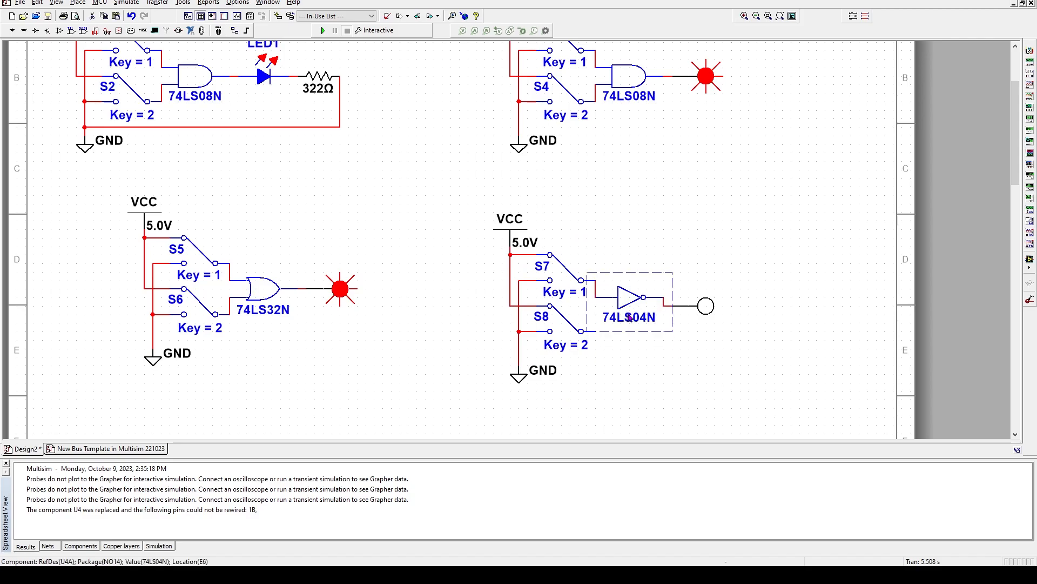
key("Right")
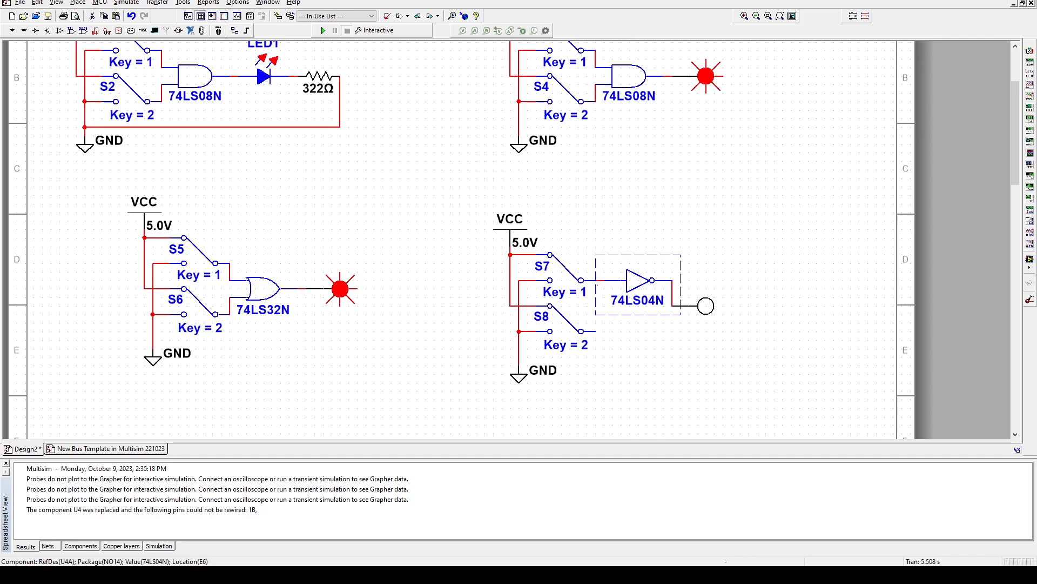
left_click(697, 309)
key("Up")
key("Up")
key("Up")
key("Right")
left_click(757, 230)
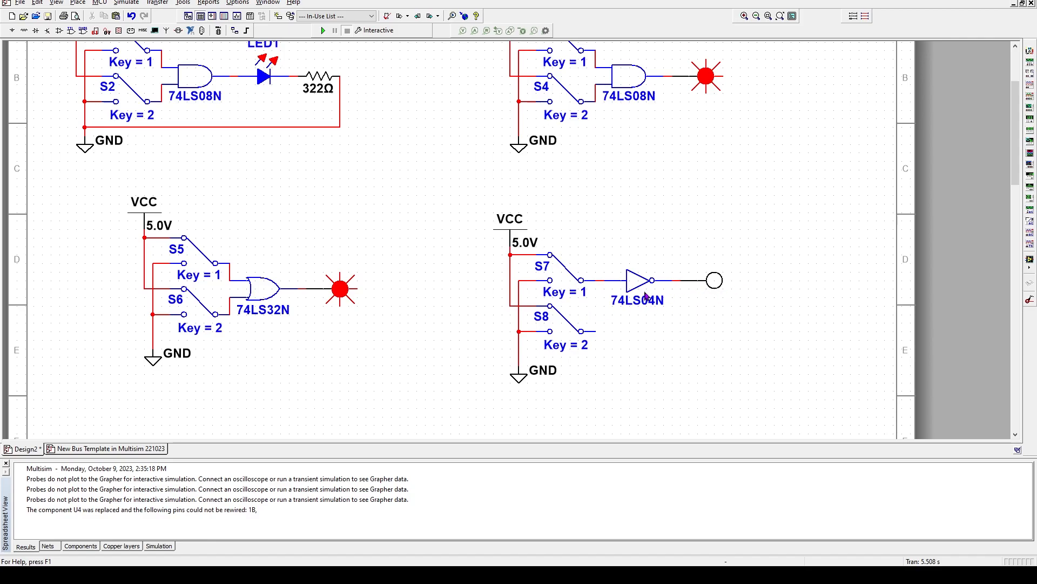
Delete switch S8, move the ground up under S7, and start the simulation
left_click(572, 334)
left_click(583, 319)
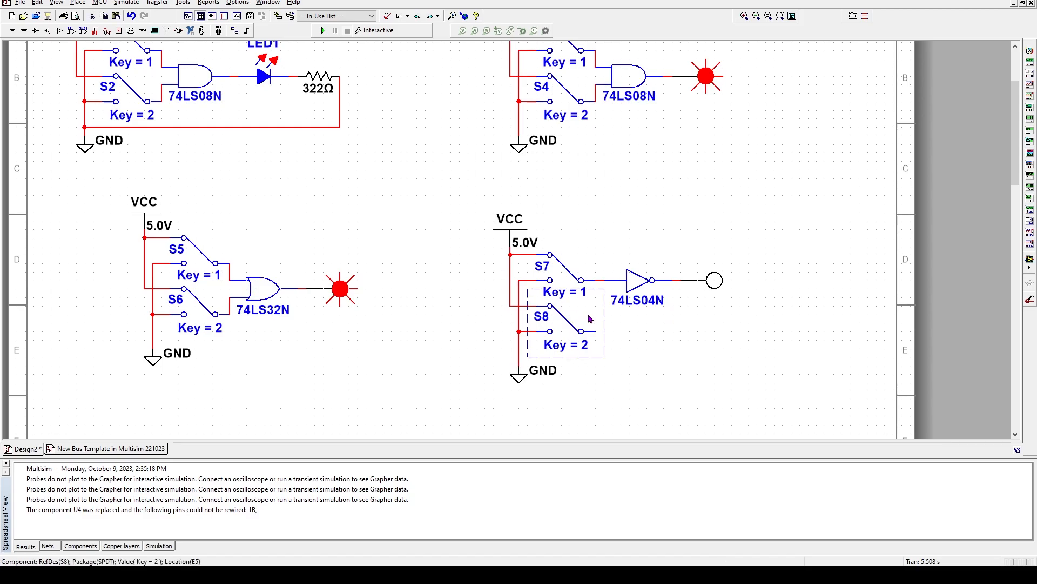
key("Delete")
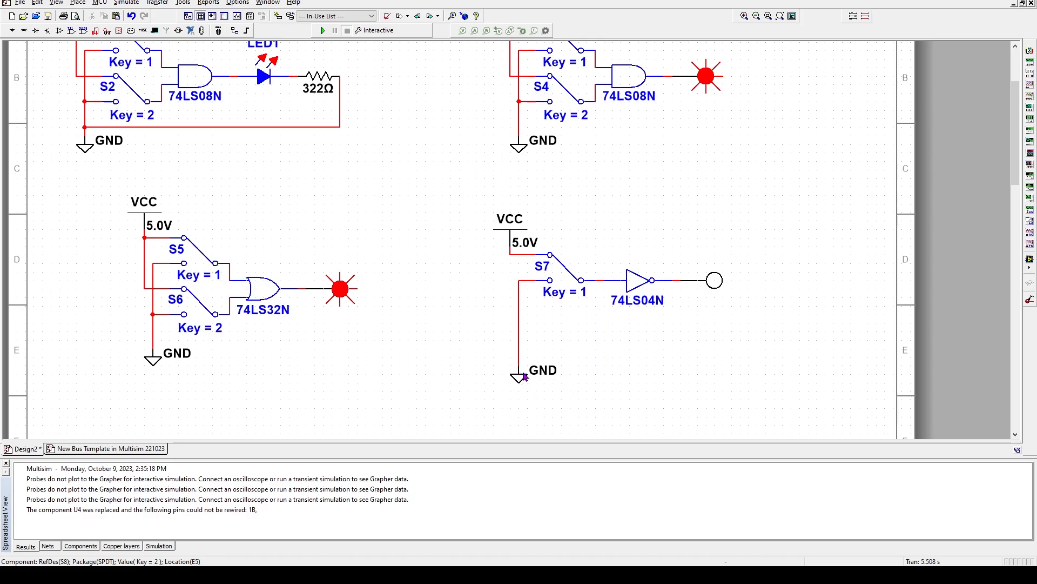
left_click(543, 374)
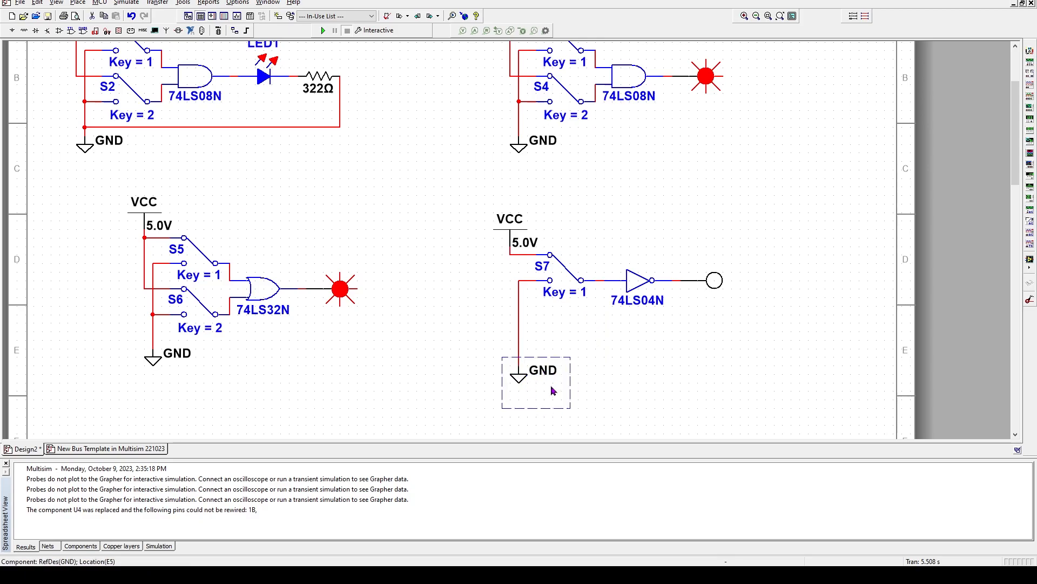
key("Up")
key("Up")
key("Up")
key("Up")
key("Up")
key("Up")
key("Up")
key("Up")
key("Up")
key("Down")
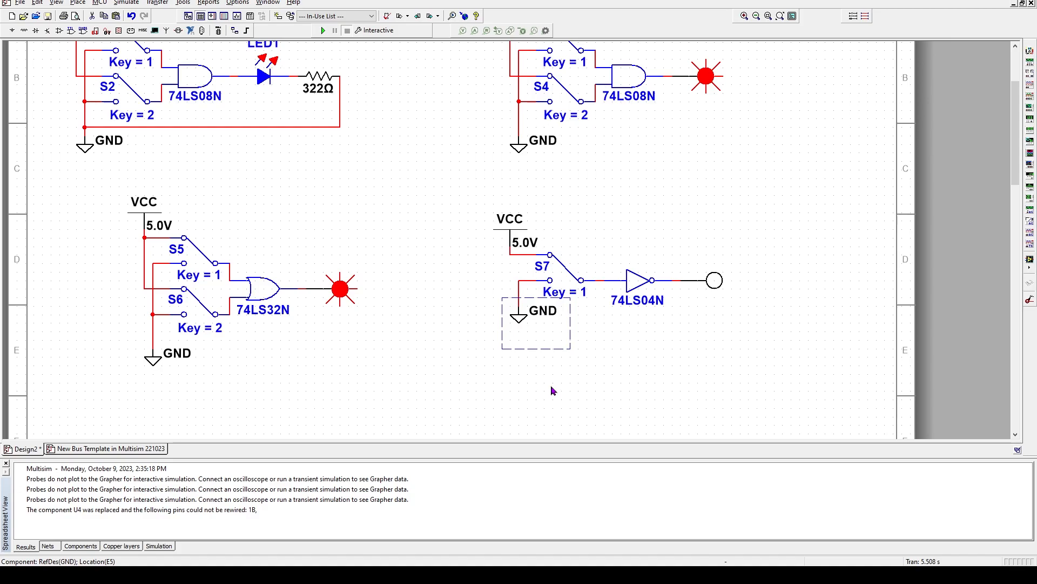
left_click(697, 392)
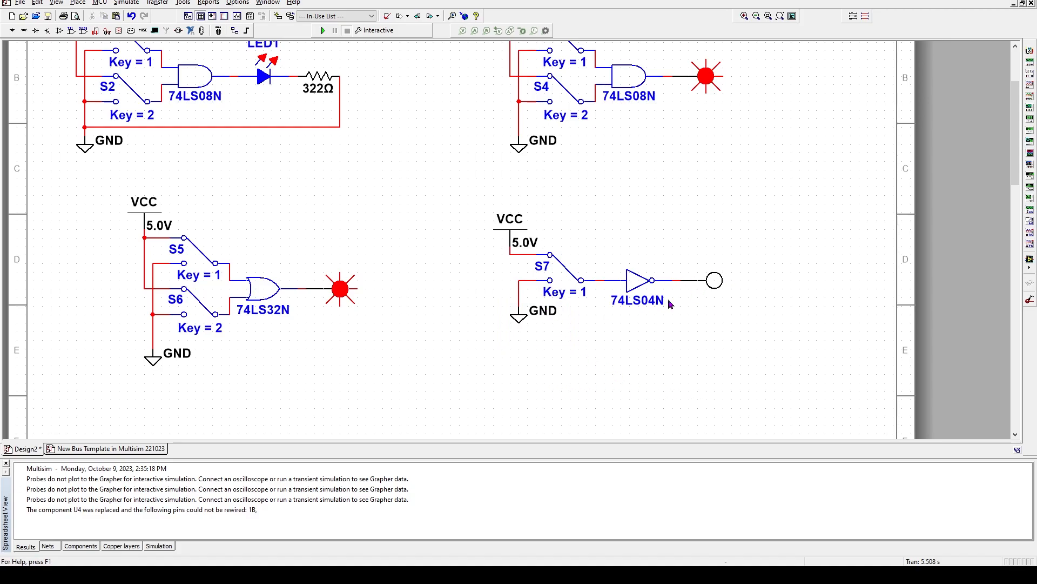
left_click(324, 32)
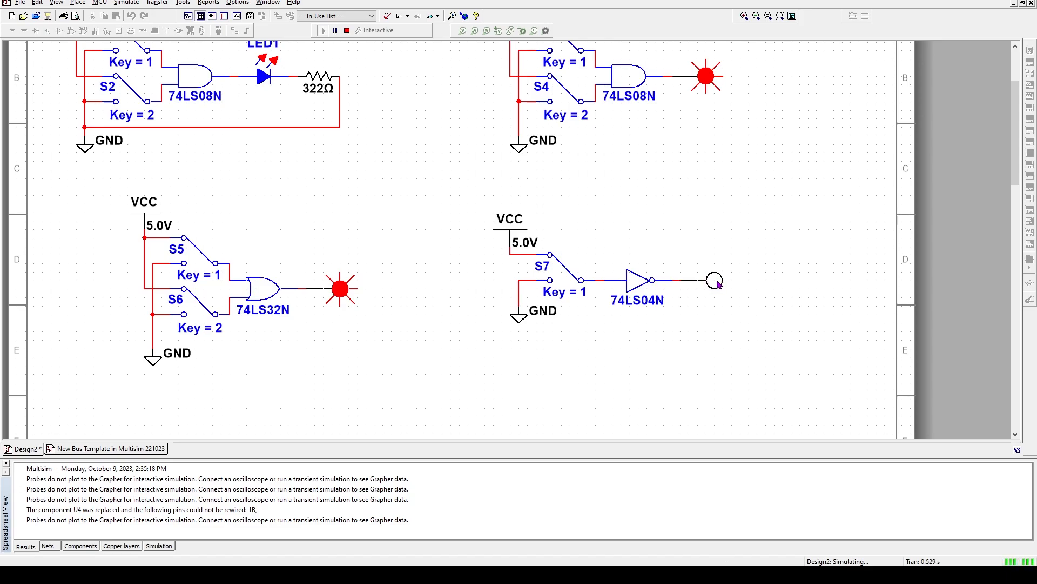
Flip S7 with key 1 three times to watch the inverter probe invert, then stop simulating
key("1")
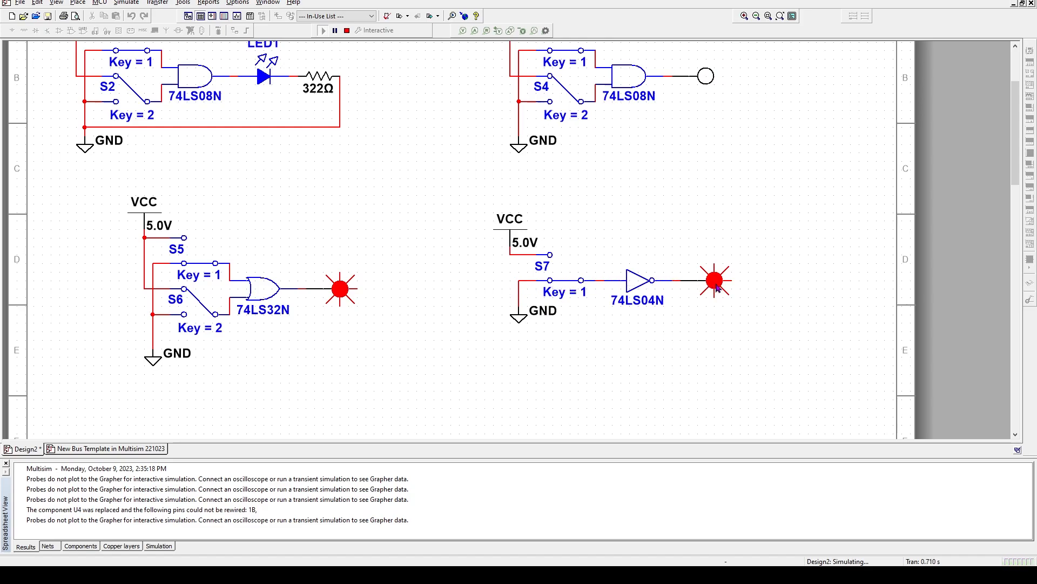
key("1")
key("1")
key("1")
key("1")
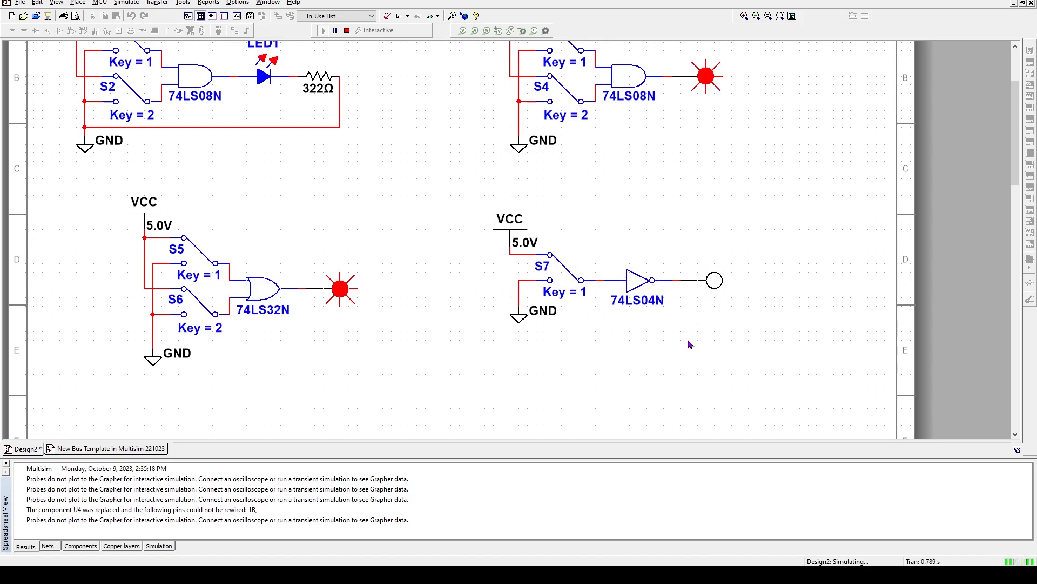
key("1")
key("1")
key("1")
key("1")
key("1")
key("1")
key("1")
key("1")
key("1")
key("1")
key("1")
key("1")
key("1")
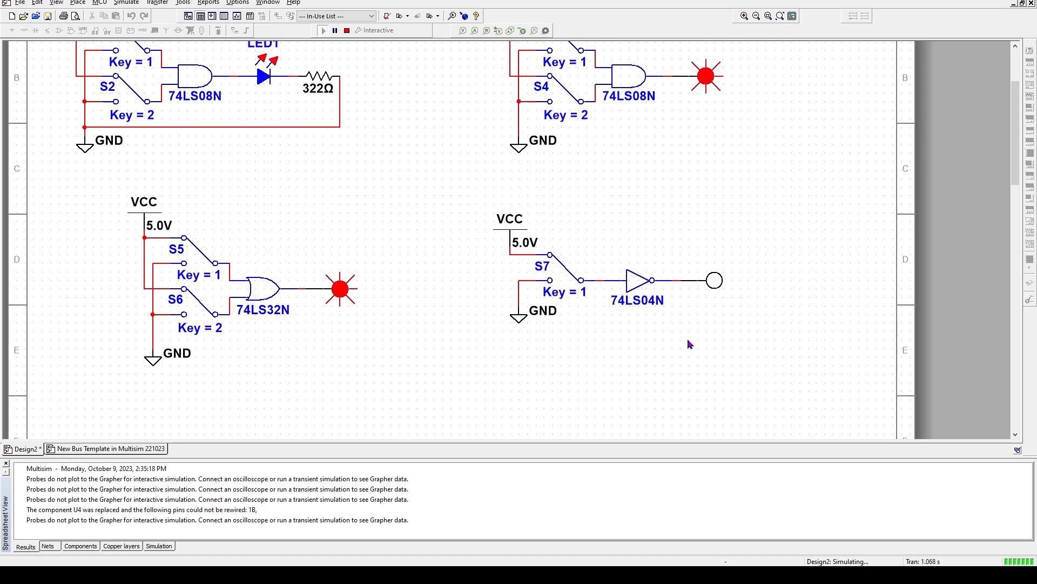
left_click(348, 31)
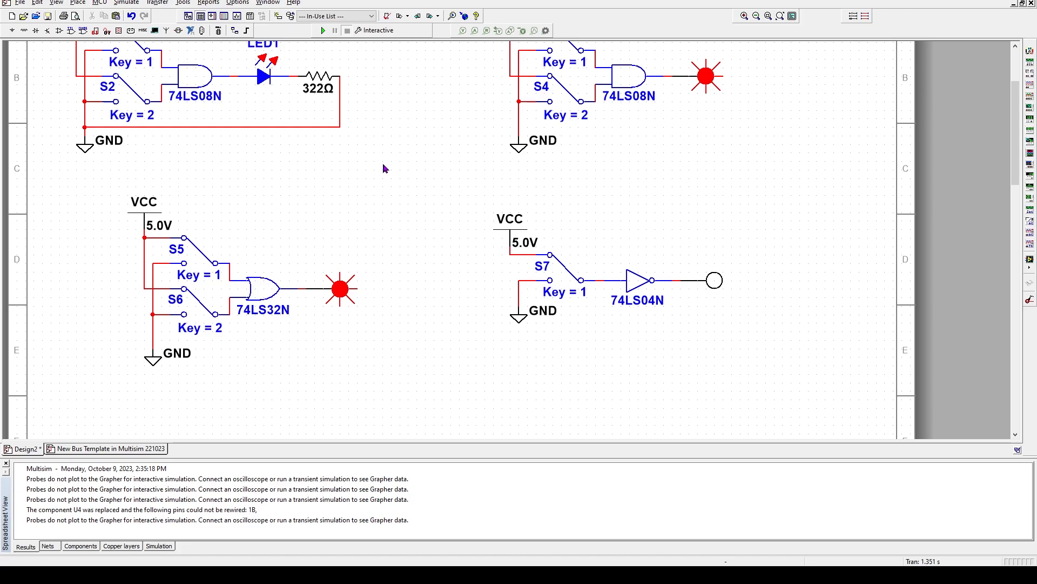
scroll(456, 344, "down", 5)
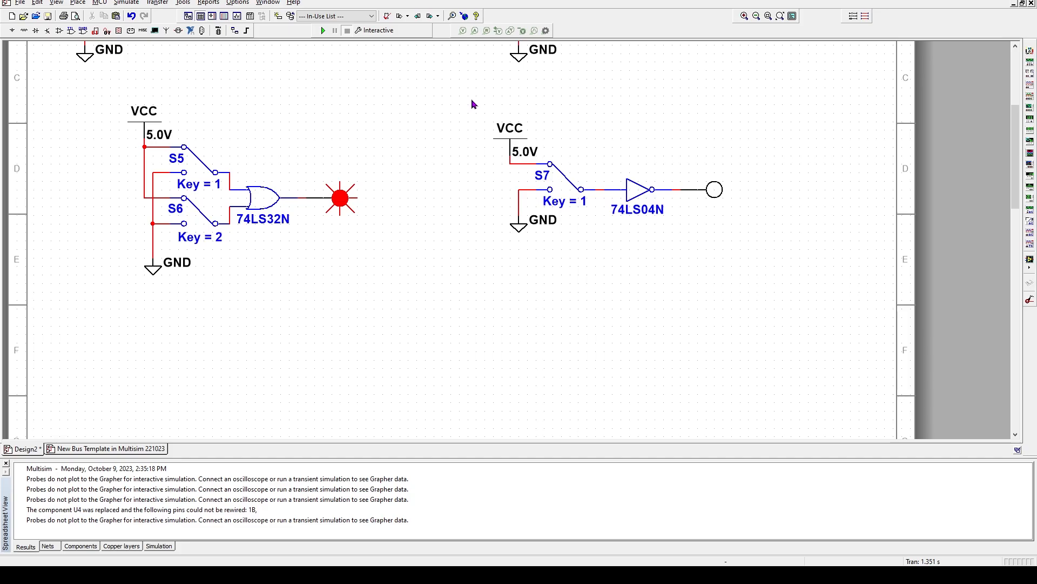
left_click_drag(472, 103, 755, 268)
right_click(632, 170)
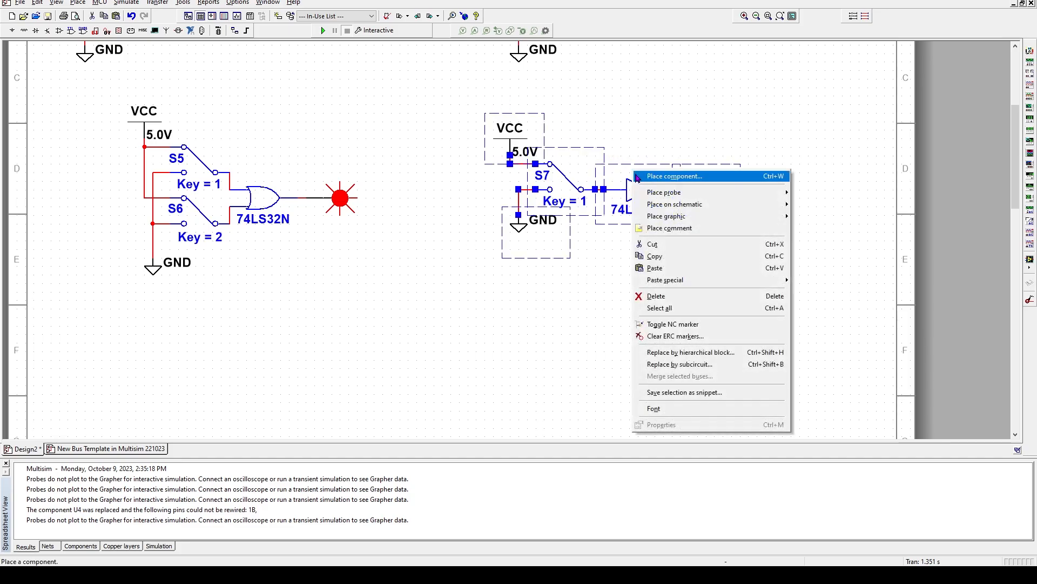
left_click(656, 256)
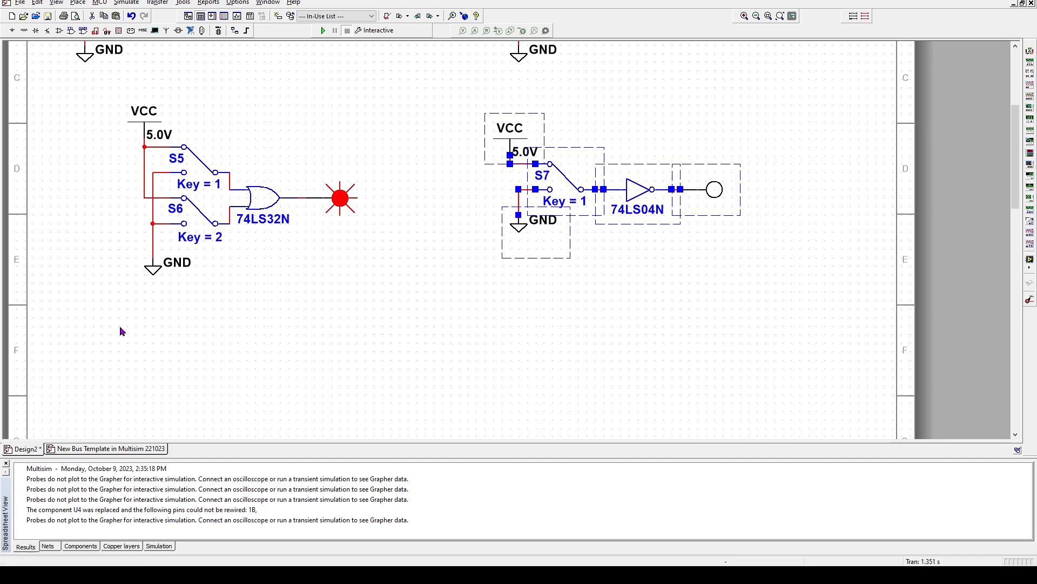
right_click(153, 336)
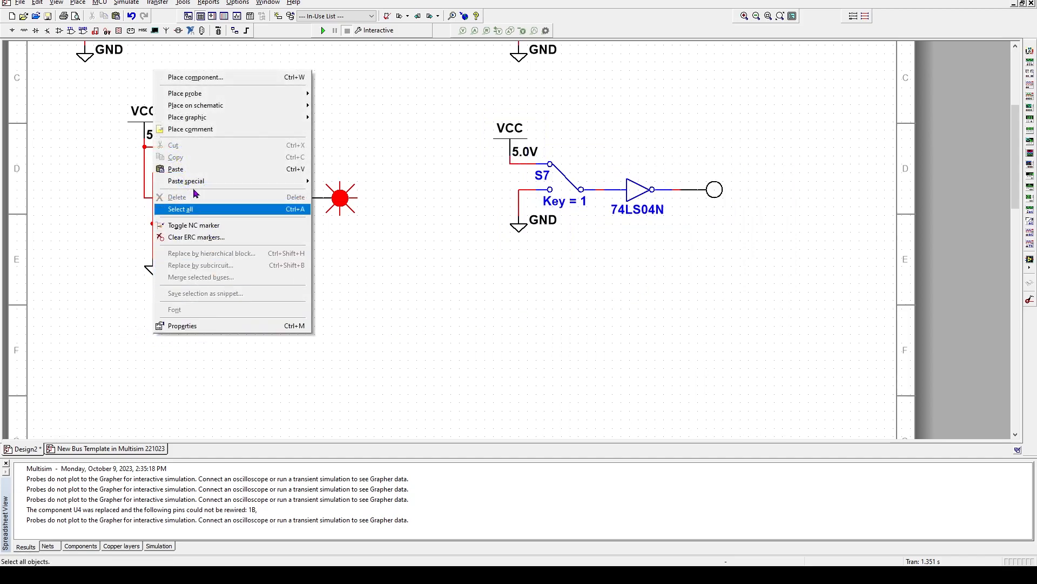
left_click(185, 169)
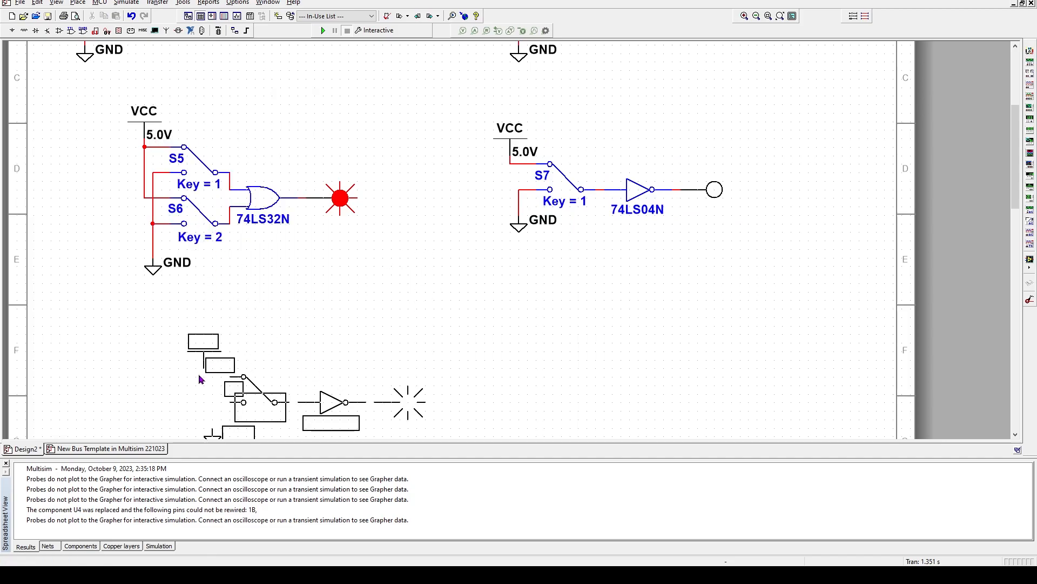
left_click(159, 358)
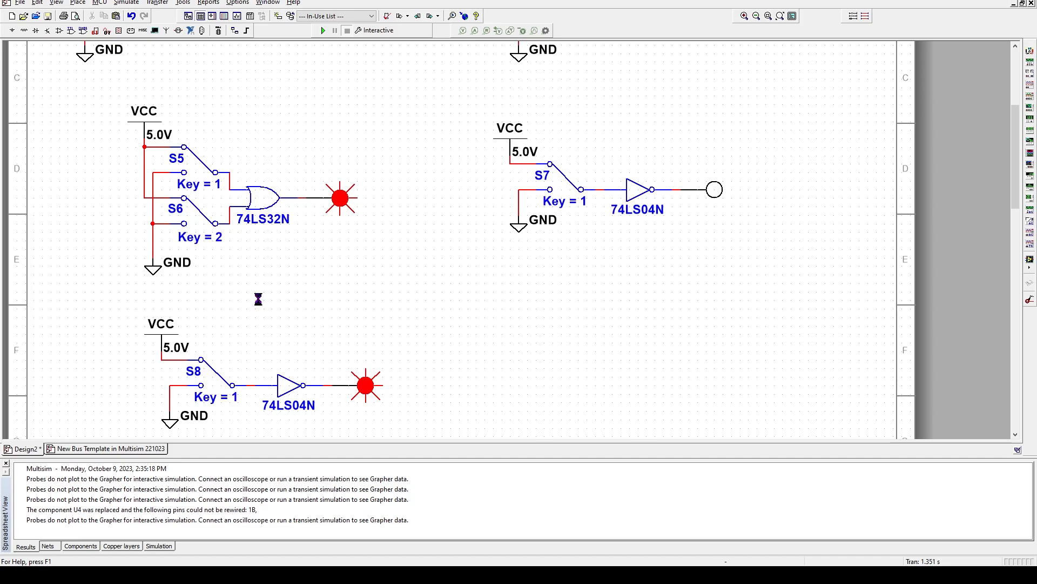
key("ctrl+z")
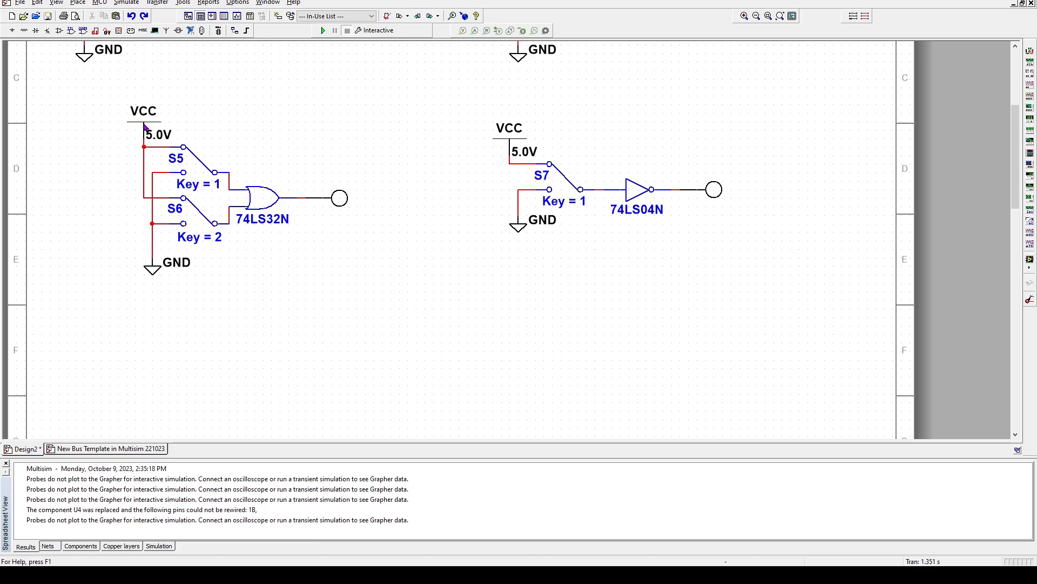
Copy the S5/S6 OR circuit, paste it below as S8/S9, and close the Spreadsheet View
left_click_drag(108, 94, 373, 302)
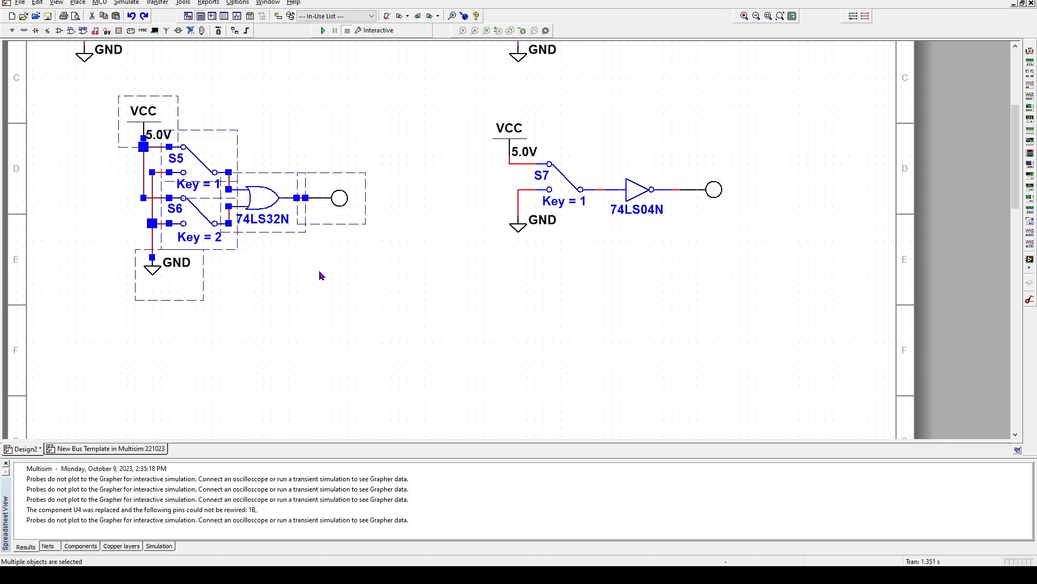
right_click(276, 182)
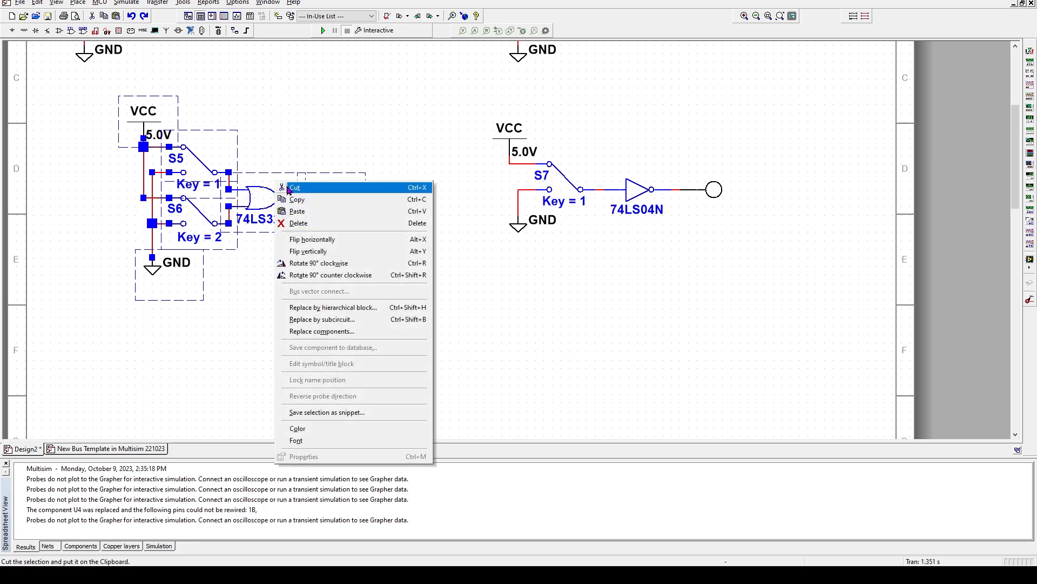
left_click(296, 201)
right_click(157, 355)
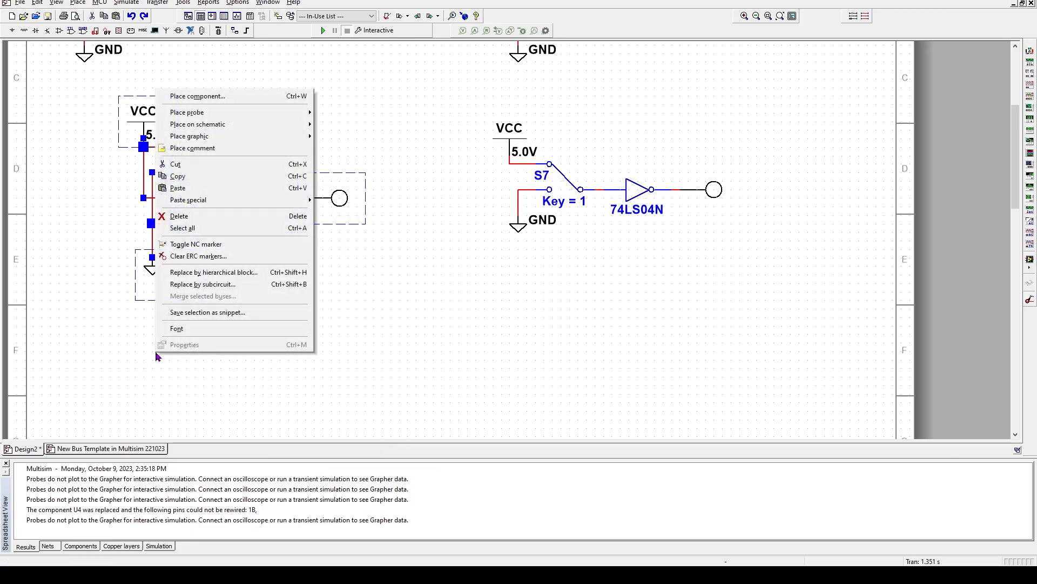
left_click(181, 189)
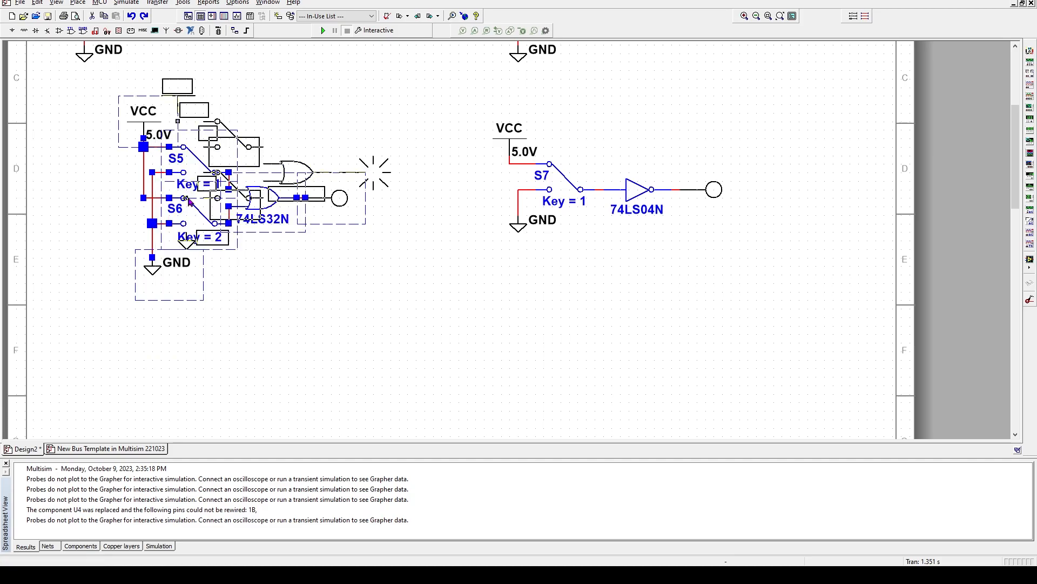
scroll(184, 206, "down", 5)
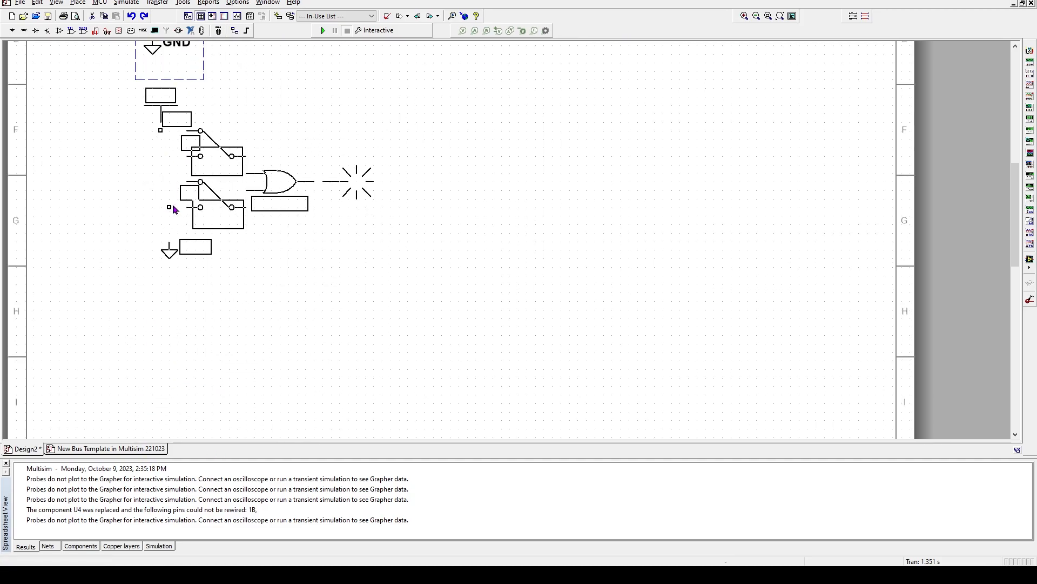
left_click(166, 200)
scroll(237, 238, "up", 4)
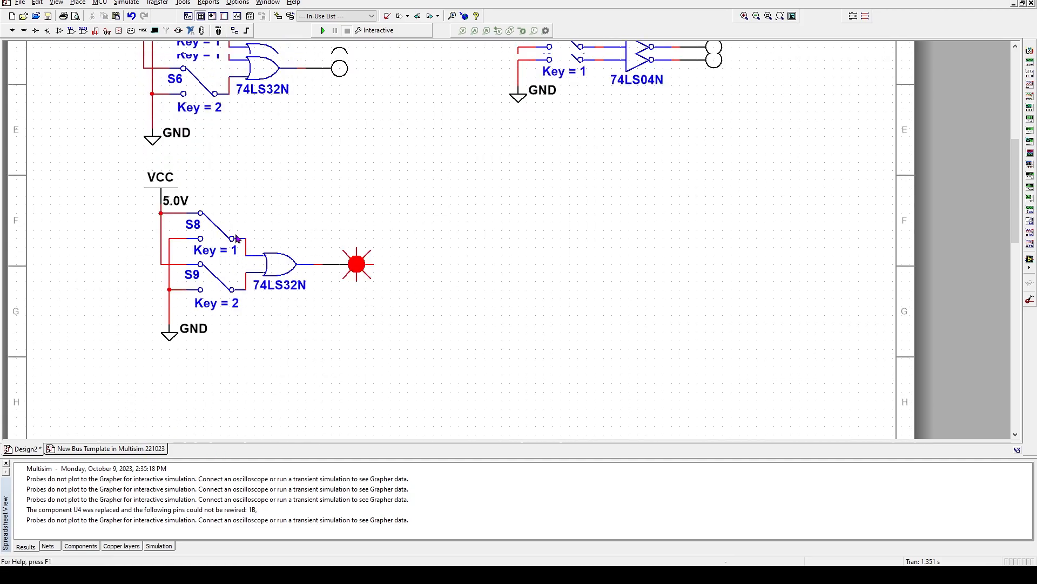
left_click(6, 464)
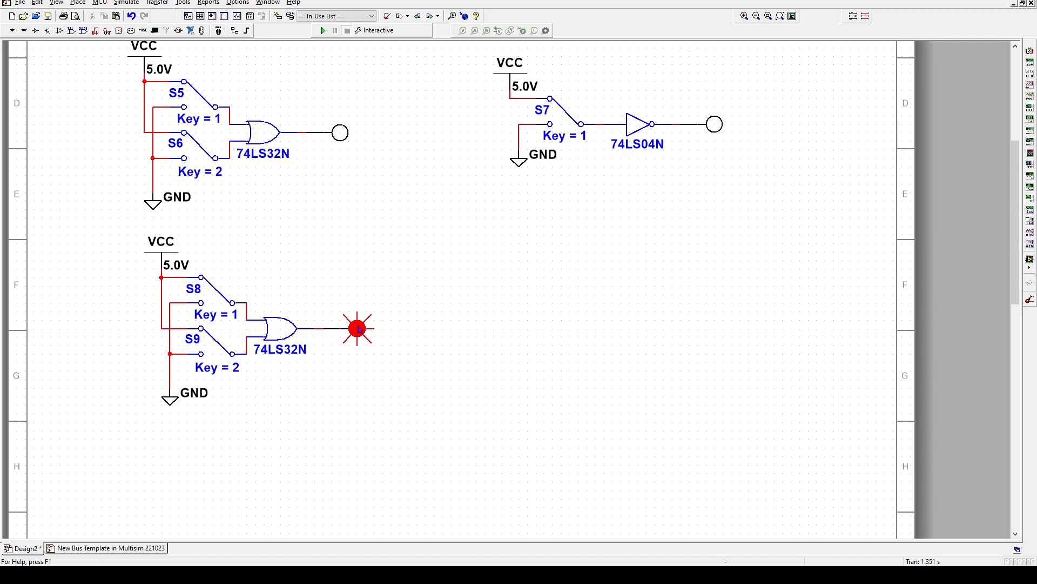
Copy the 74LS04N inverter and paste it at the lower OR gate's output
right_click(637, 130)
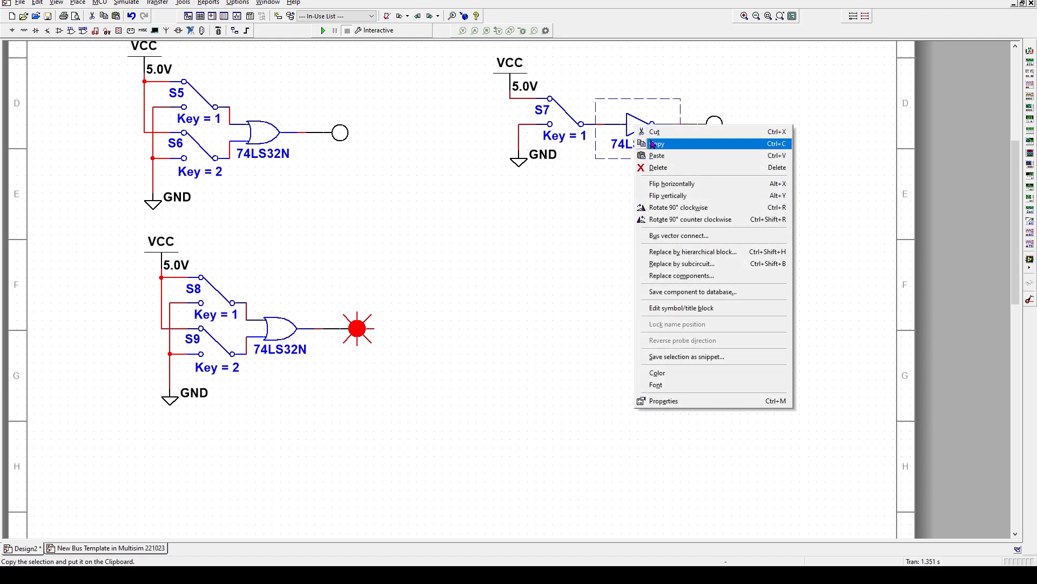
left_click(652, 143)
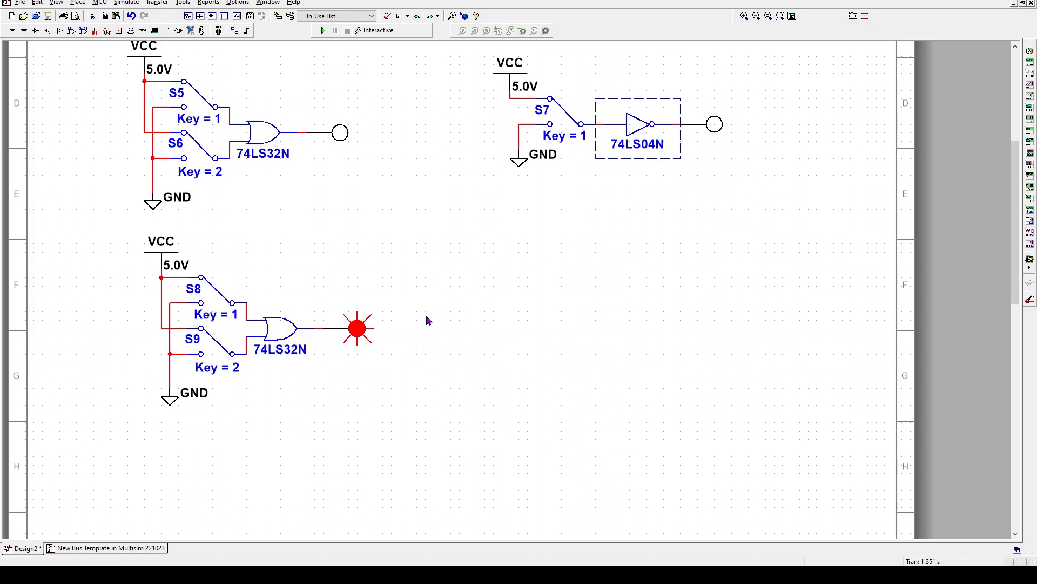
right_click(325, 273)
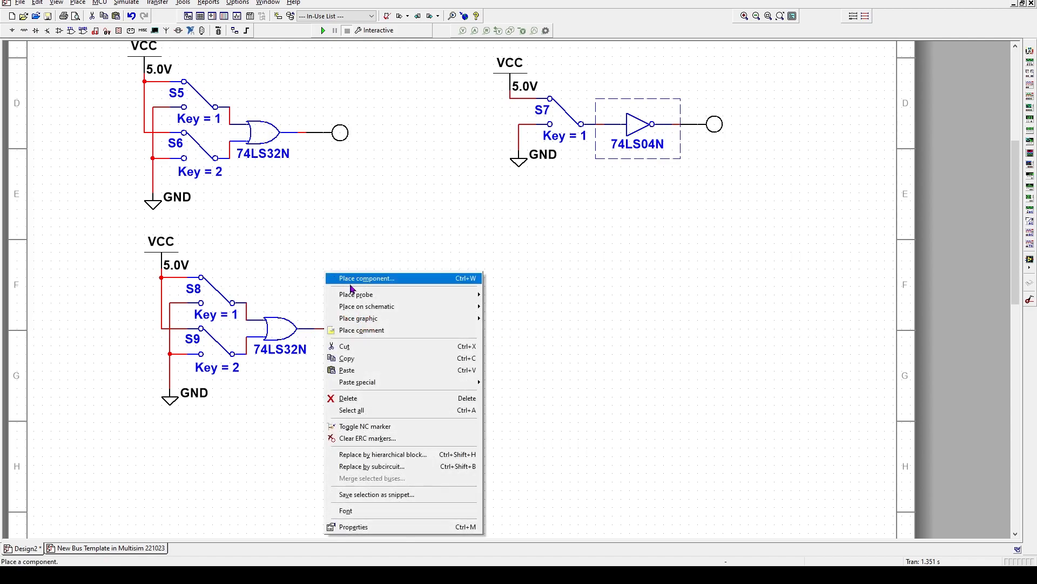
mouse_move(371, 299)
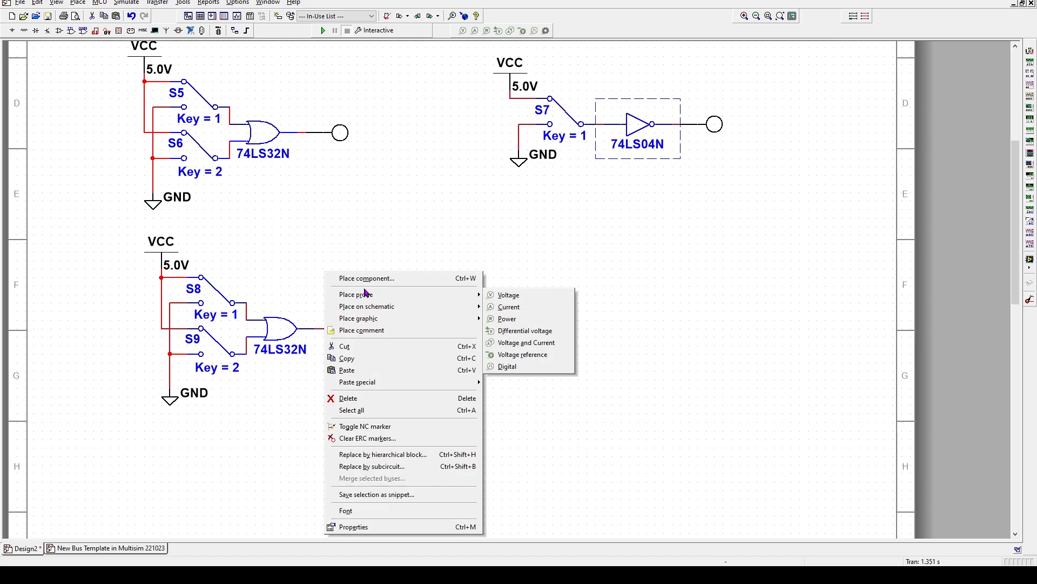
left_click(343, 371)
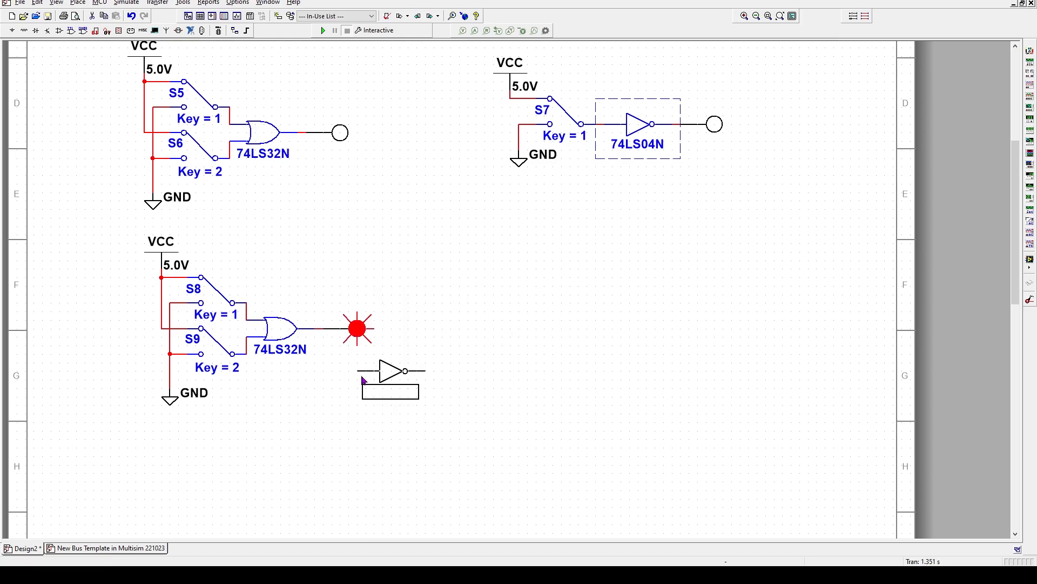
left_click(306, 332)
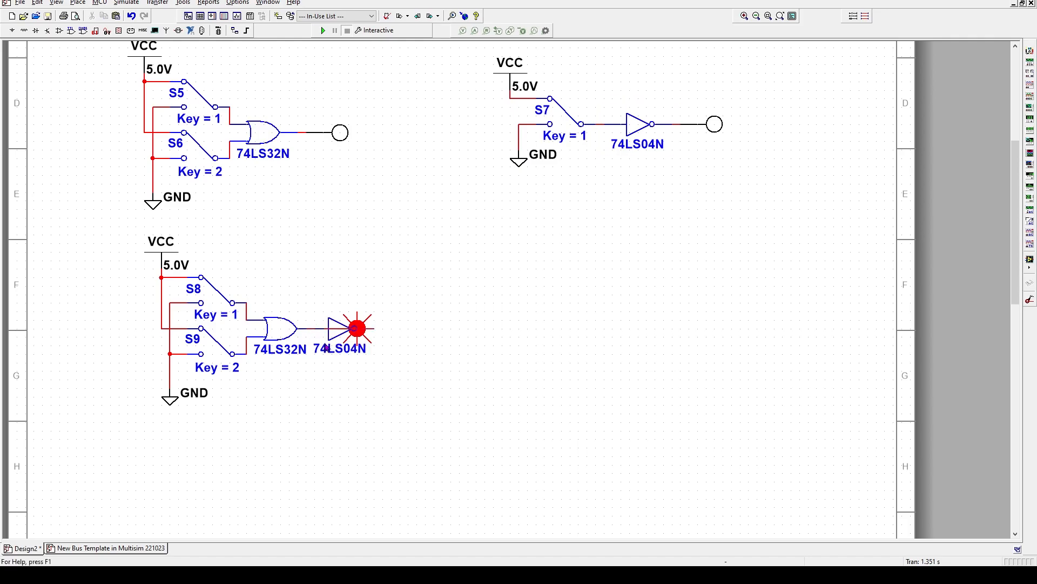
Move the output probe right so it sits after the inverter, forming a NOR circuit
left_click(371, 322)
key("Escape")
left_click(378, 323)
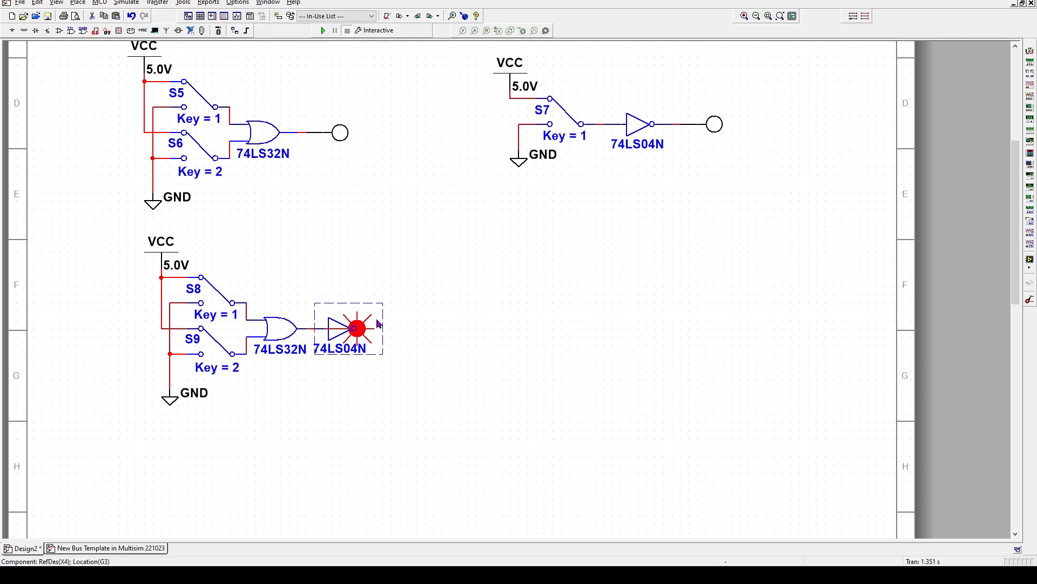
key("Right")
key("Right")
key("Right")
key("Right")
key("Right")
key("Right")
key("Right")
key("Right")
key("Right")
key("Right")
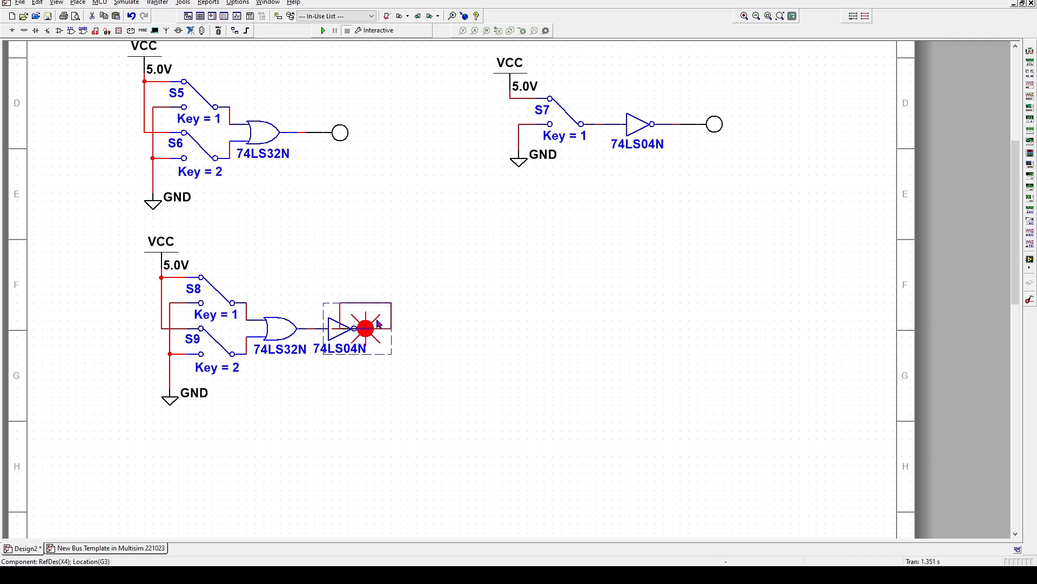
key("Right")
key("Right")
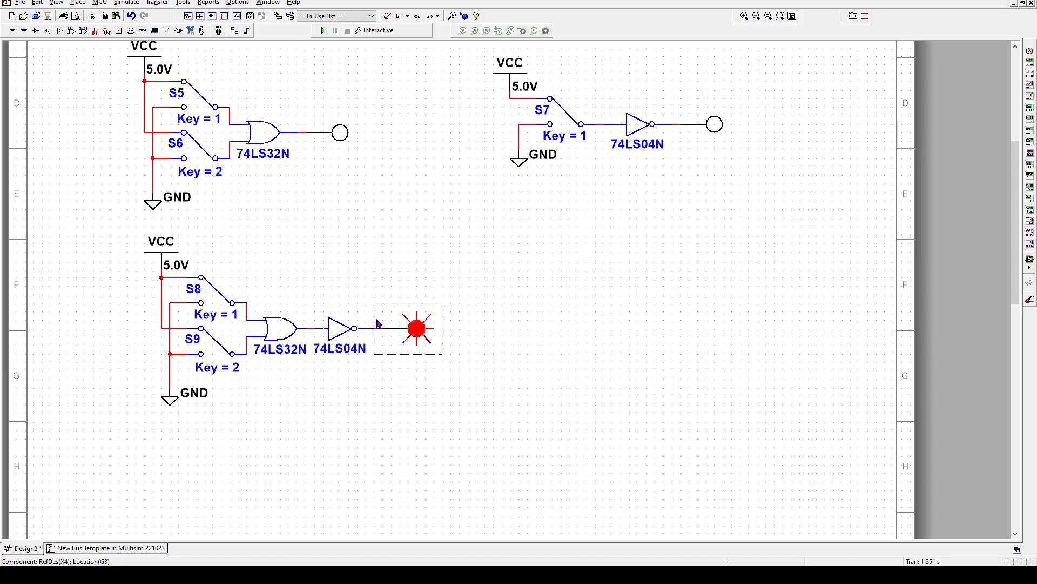
left_click(427, 270)
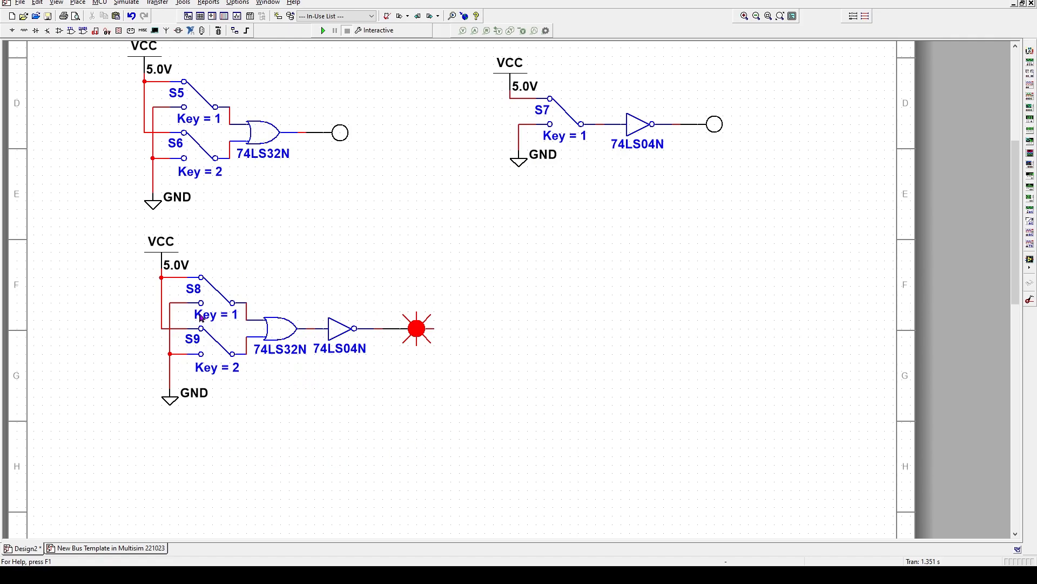
Copy the lower 74LS32N/74LS04N circuit and paste the duplicate to its right, with switches S10 and S11
left_click_drag(129, 230, 459, 450)
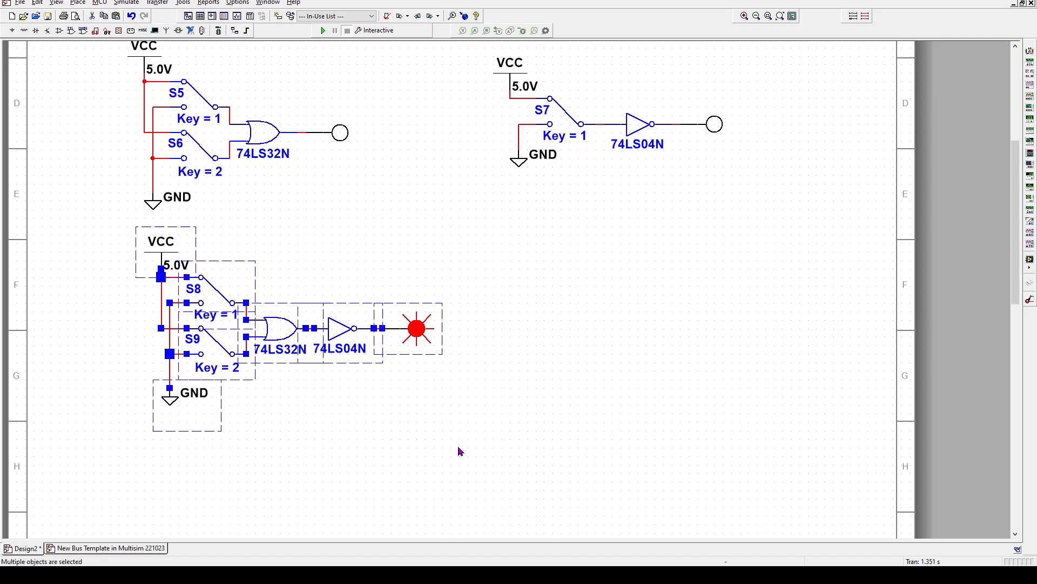
right_click(428, 332)
left_click(448, 65)
right_click(637, 304)
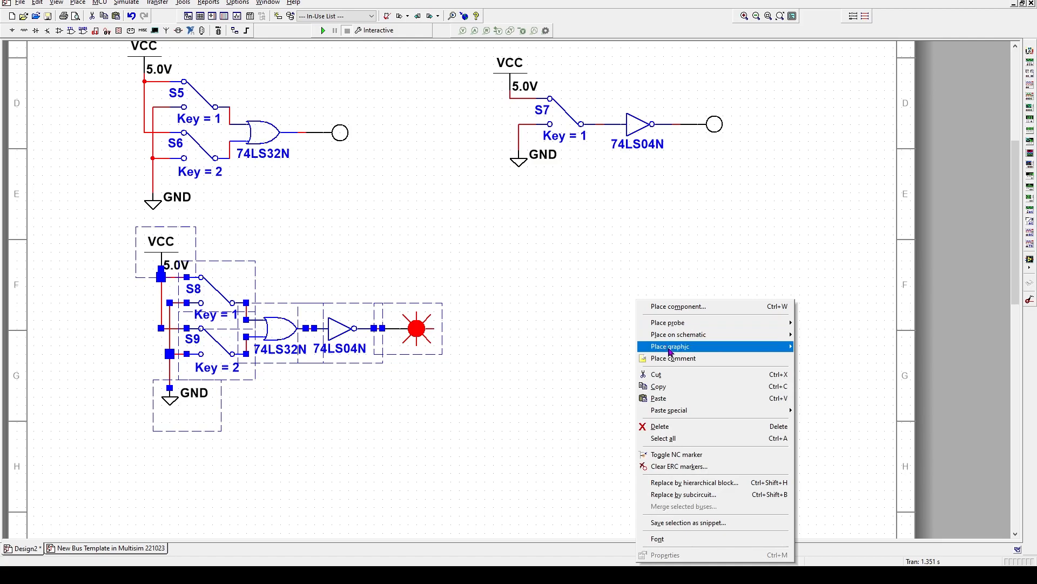
left_click(665, 405)
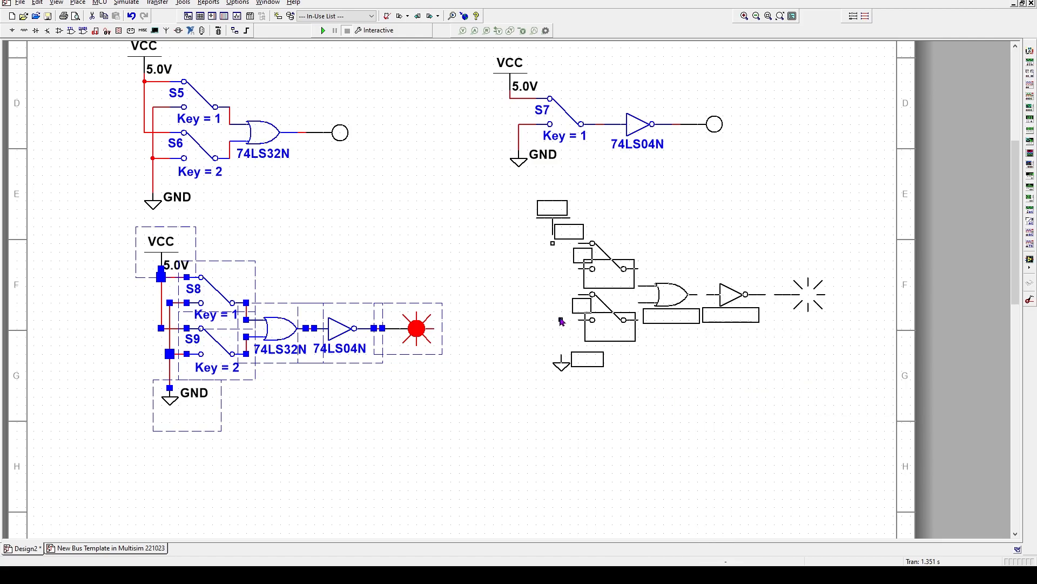
left_click(519, 354)
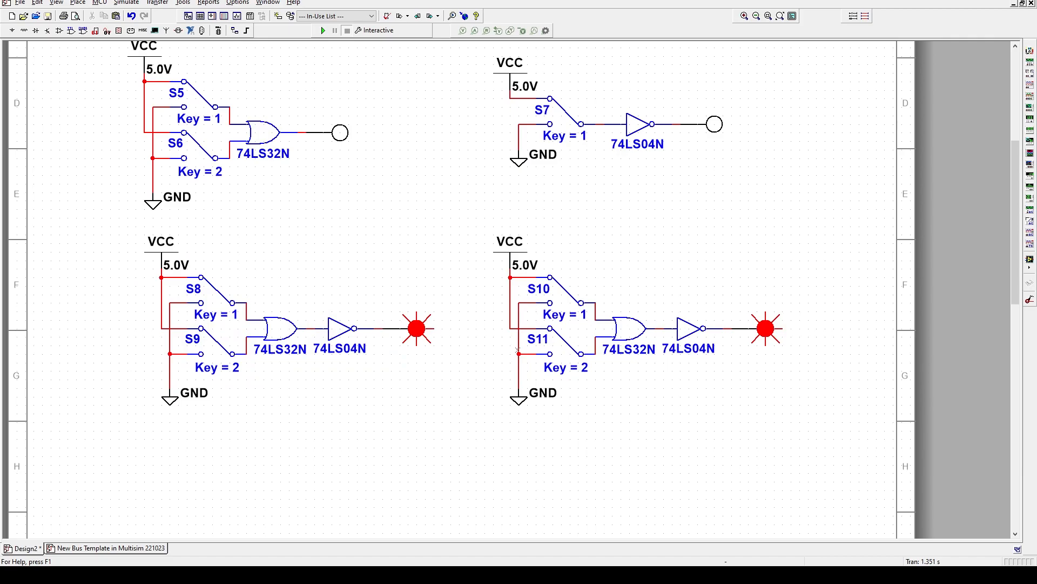
Replace the copied 74LS32N gate with a 74LS00N NAND gate
double_click(631, 333)
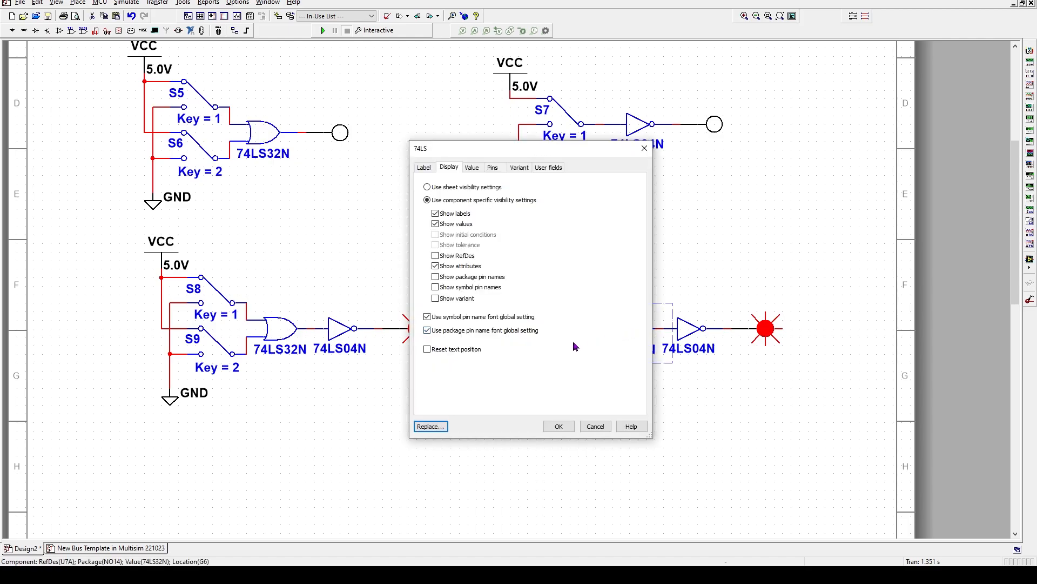
left_click(443, 422)
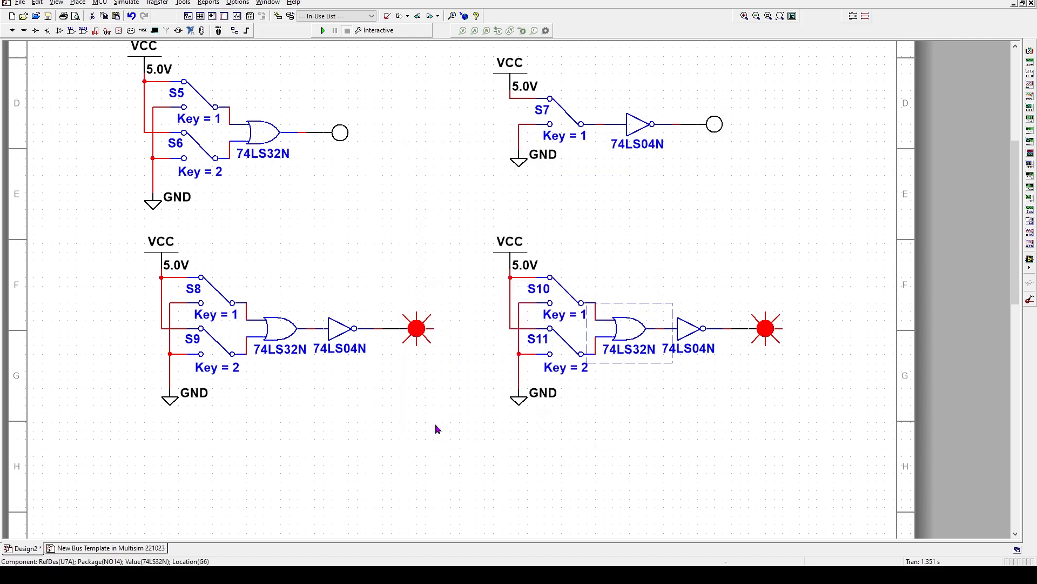
left_click_drag(505, 247, 509, 248)
type("00N")
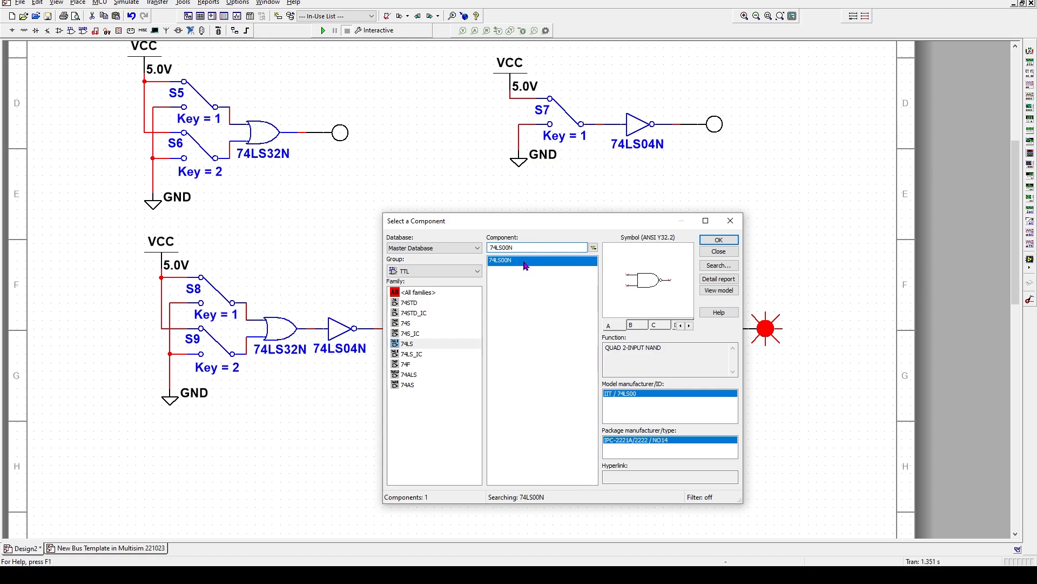
double_click(525, 262)
left_click(655, 415)
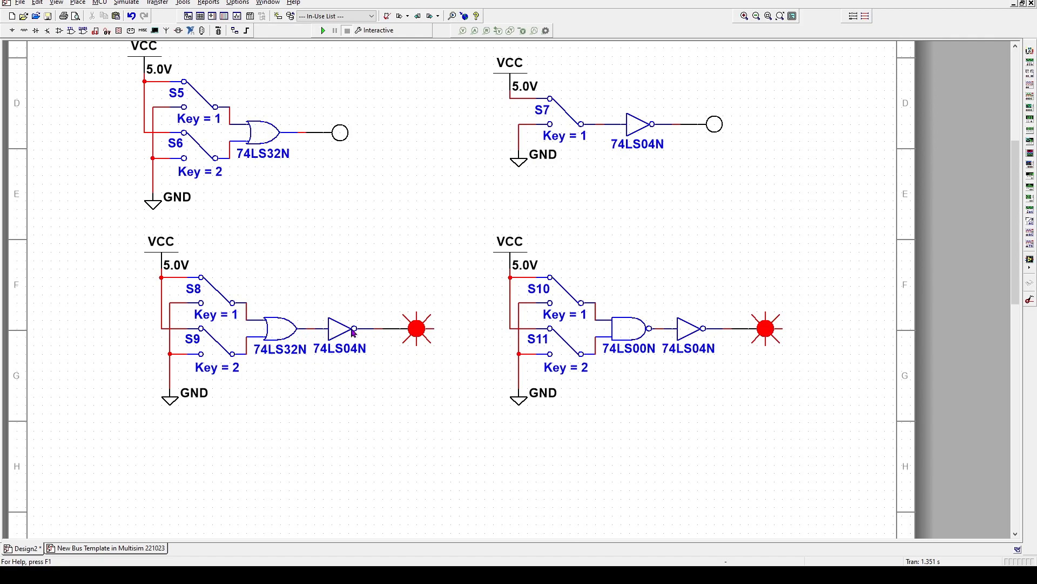
Delete the 74LS04N inverter, wire the 74LS00N output straight to the probe, and shift the probe left
left_click(684, 336)
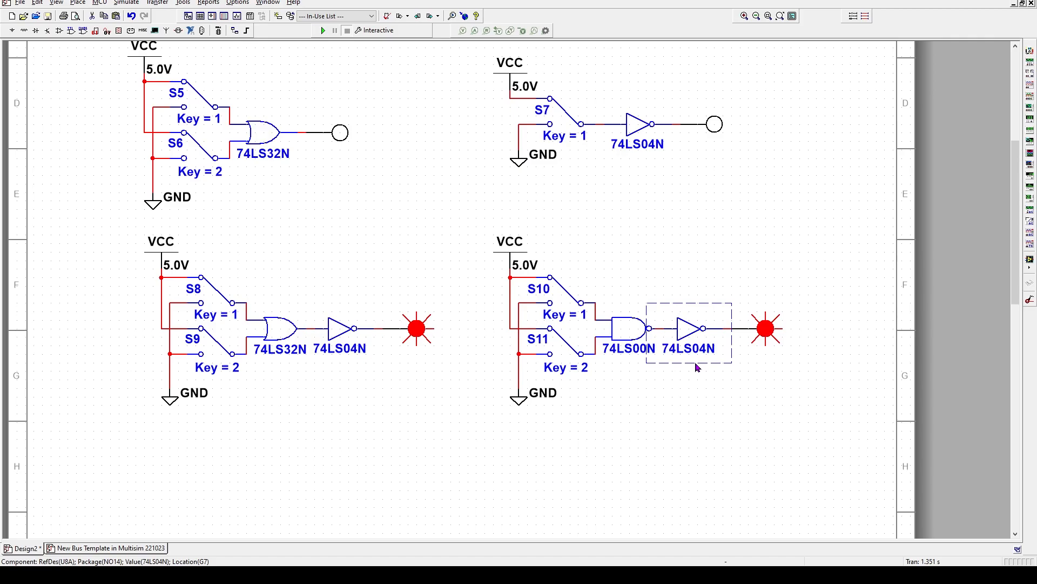
key("Delete")
left_click(664, 328)
left_click(734, 328)
left_click(761, 332)
key("Left")
key("Left")
key("Left")
key("Left")
key("Left")
key("Left")
key("Left")
left_click(688, 424)
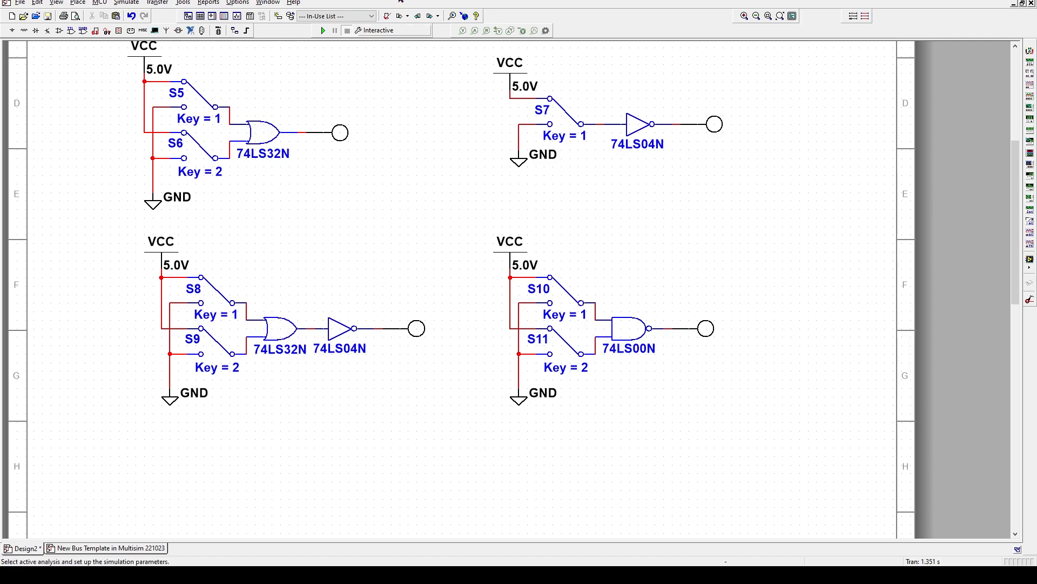
Run the simulation and toggle the Key = 1 and Key = 2 switches repeatedly, watching each gate's probe
left_click(325, 31)
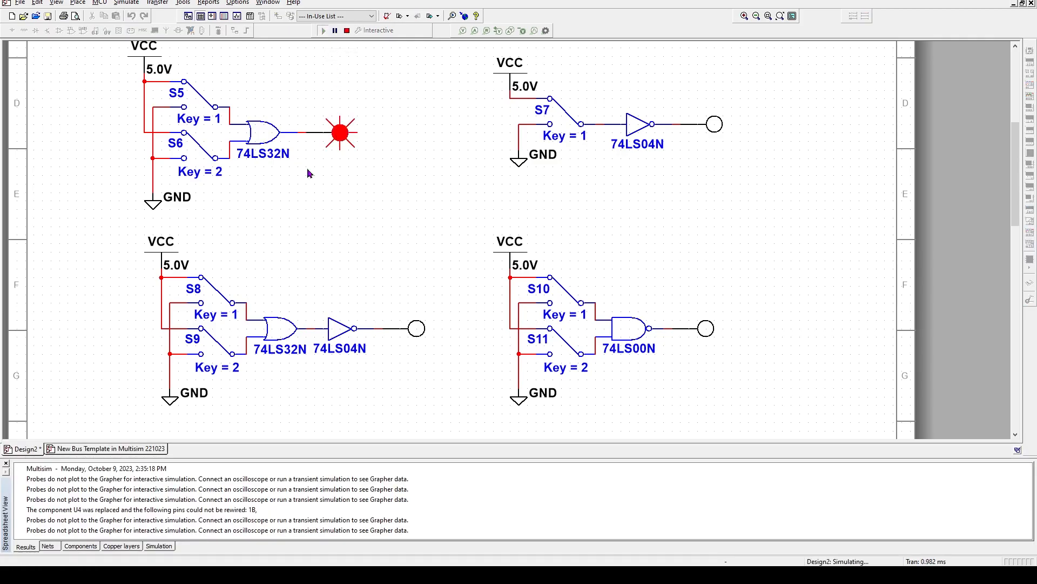
left_click(6, 463)
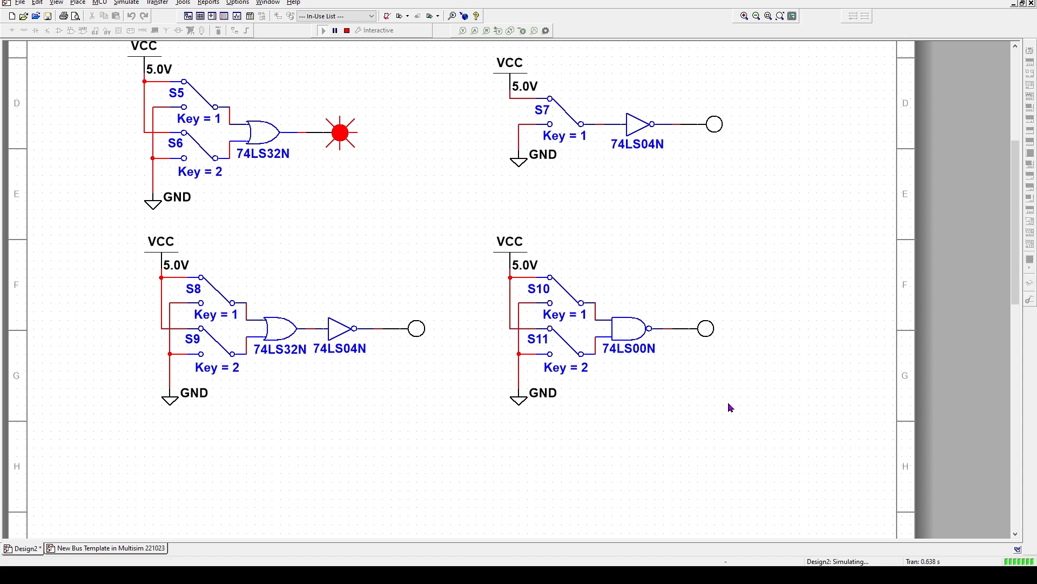
key("1")
key("2")
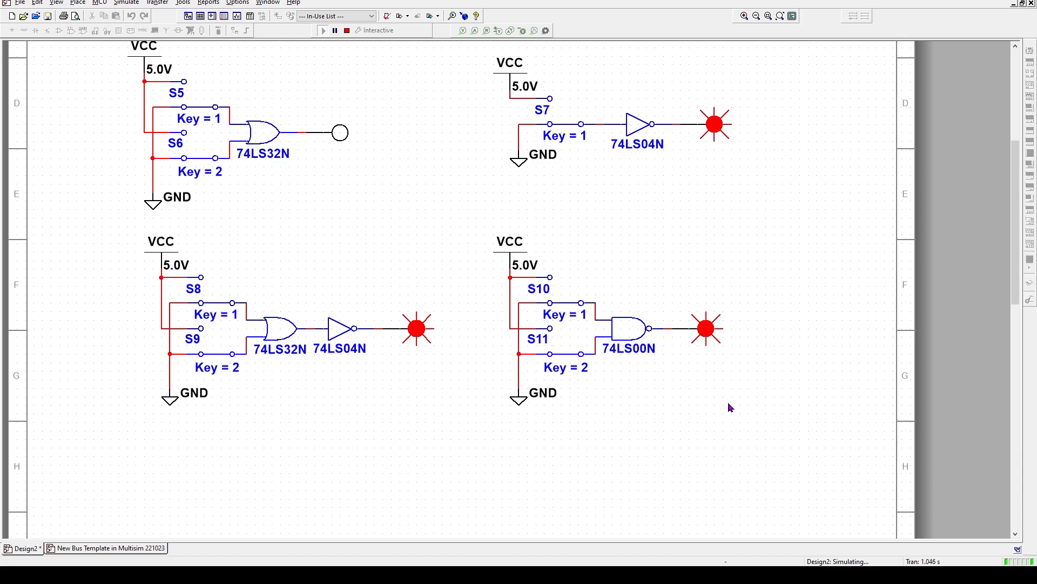
key("2")
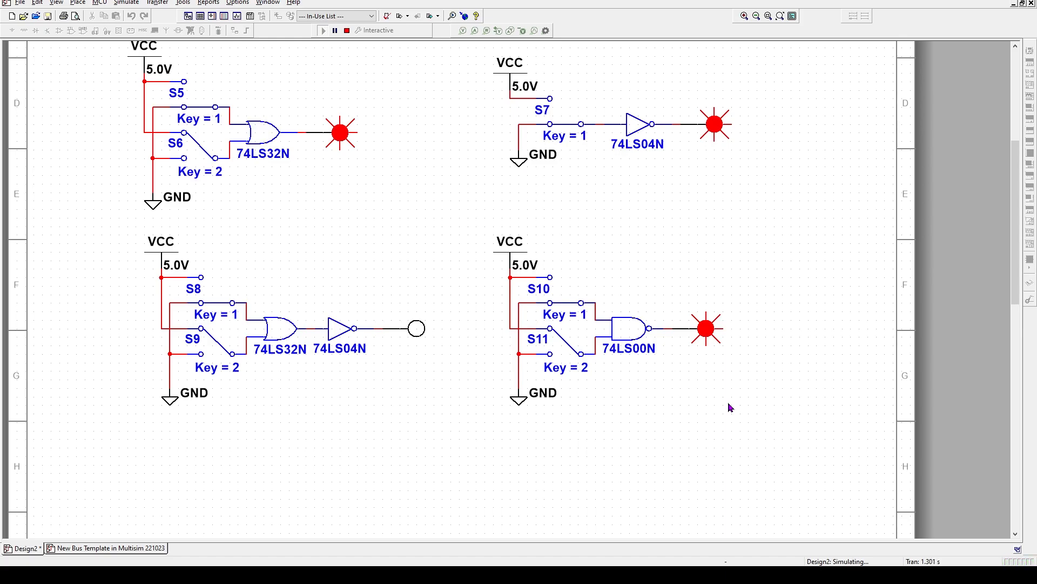
key("1")
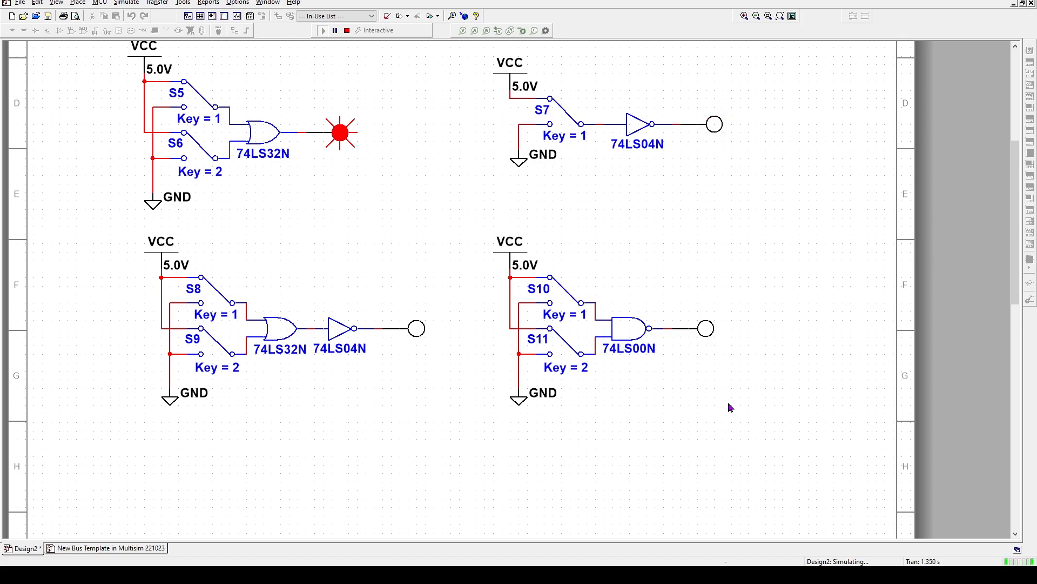
key("2")
key("1")
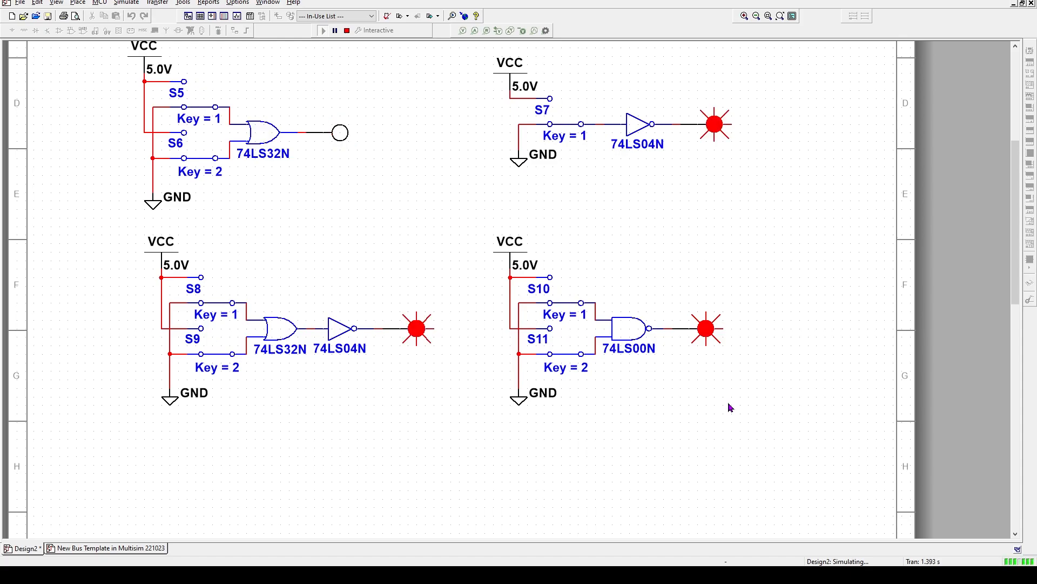
key("1")
key("1")
key("2")
key("2")
key("2")
key("2")
key("1")
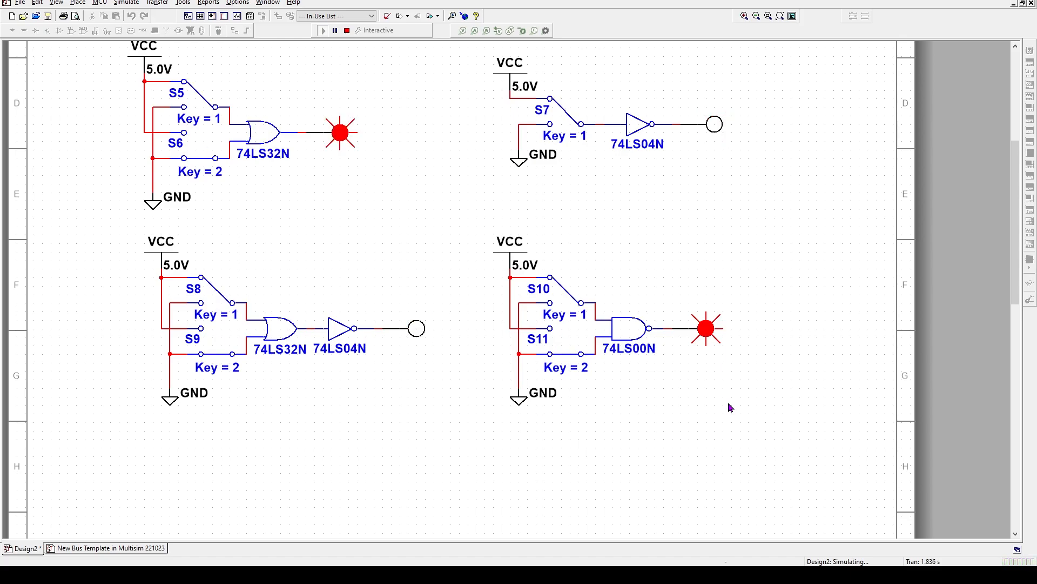
key("2")
key("2")
key("1")
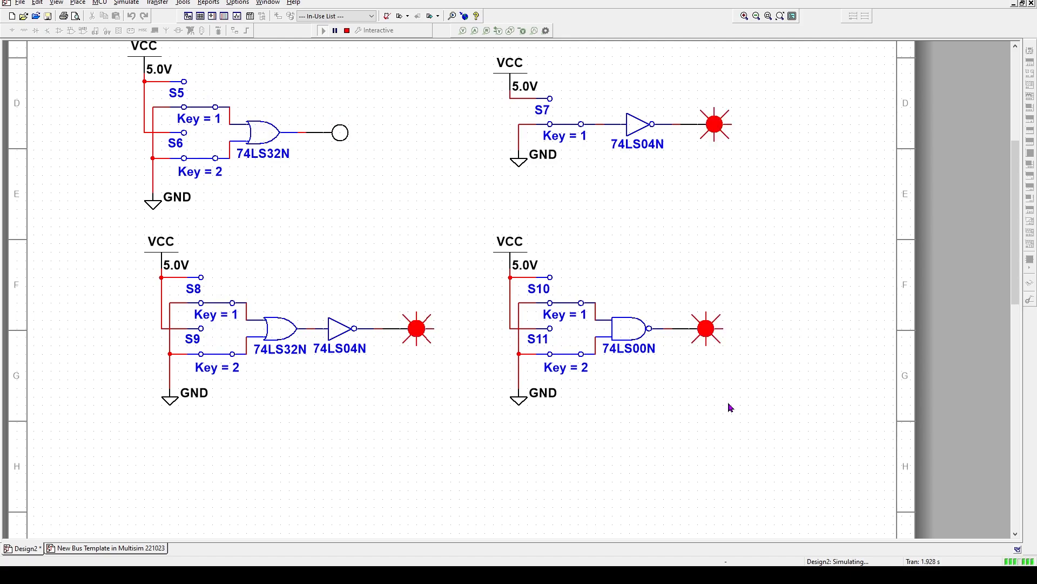
key("2")
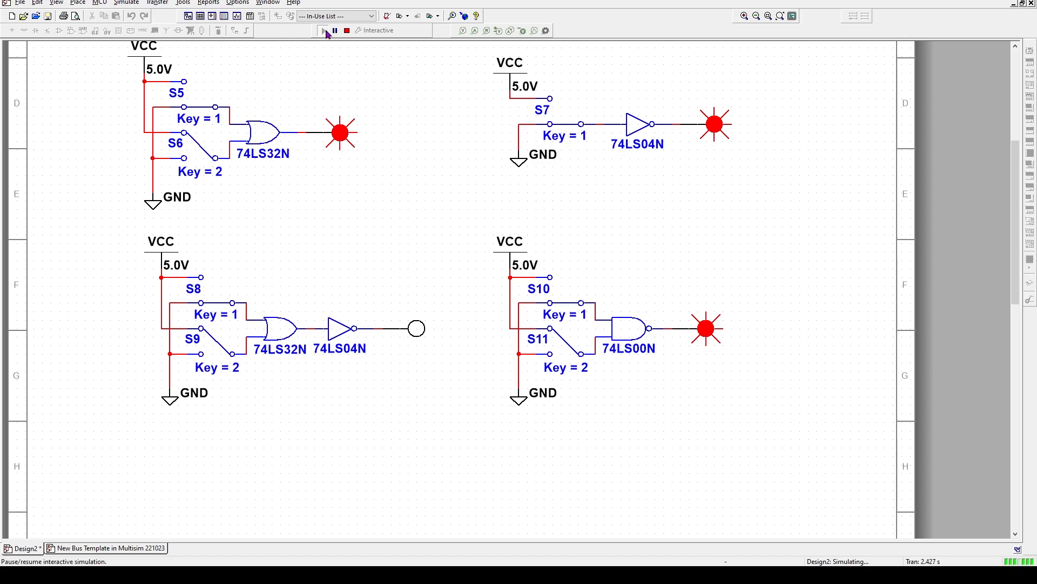
Stop the simulation and replace the 74LS00N circuit's output probe with PROBE_DIG_RED
left_click(347, 31)
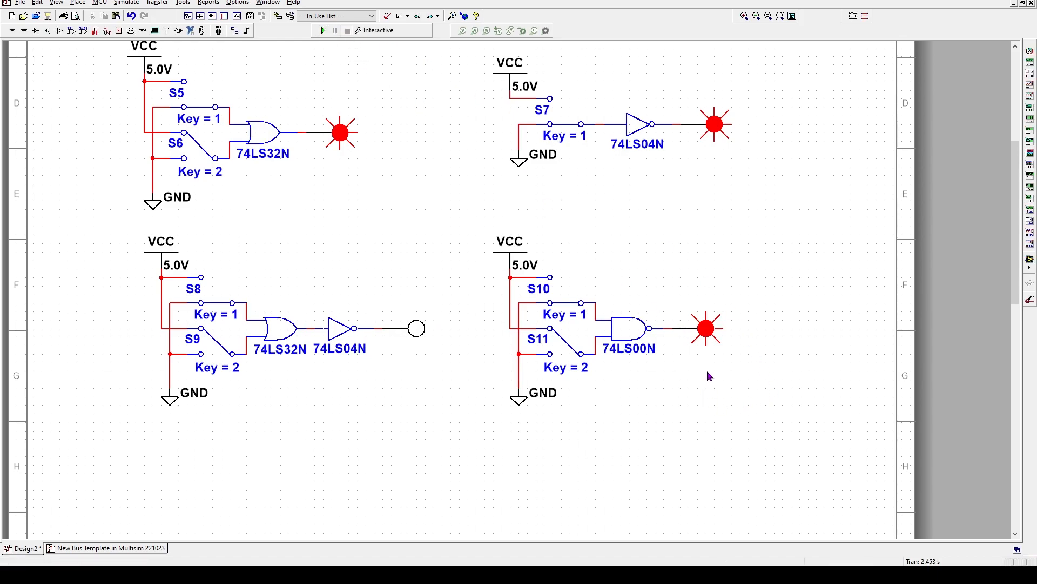
double_click(706, 330)
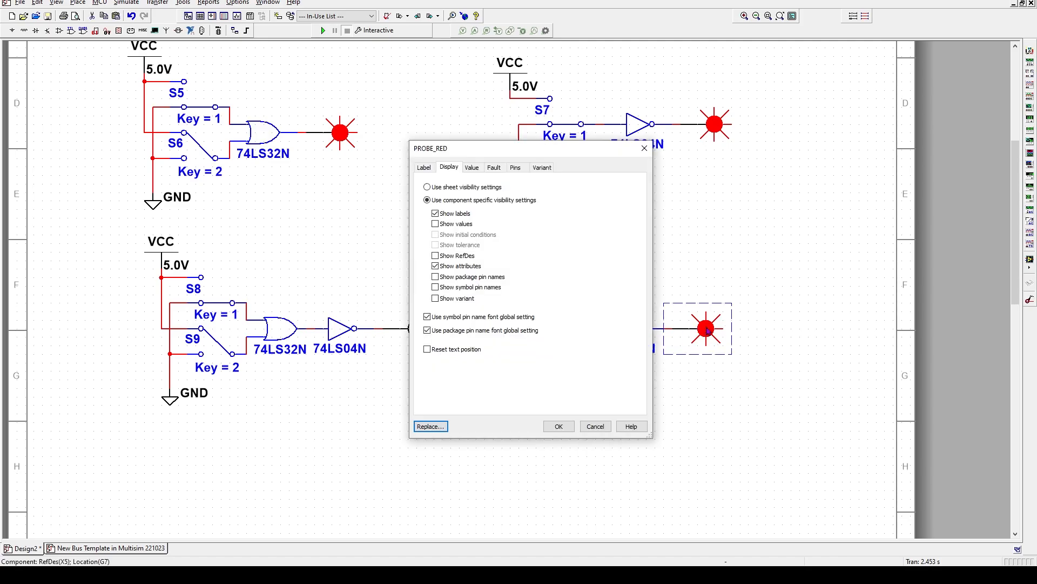
left_click(430, 426)
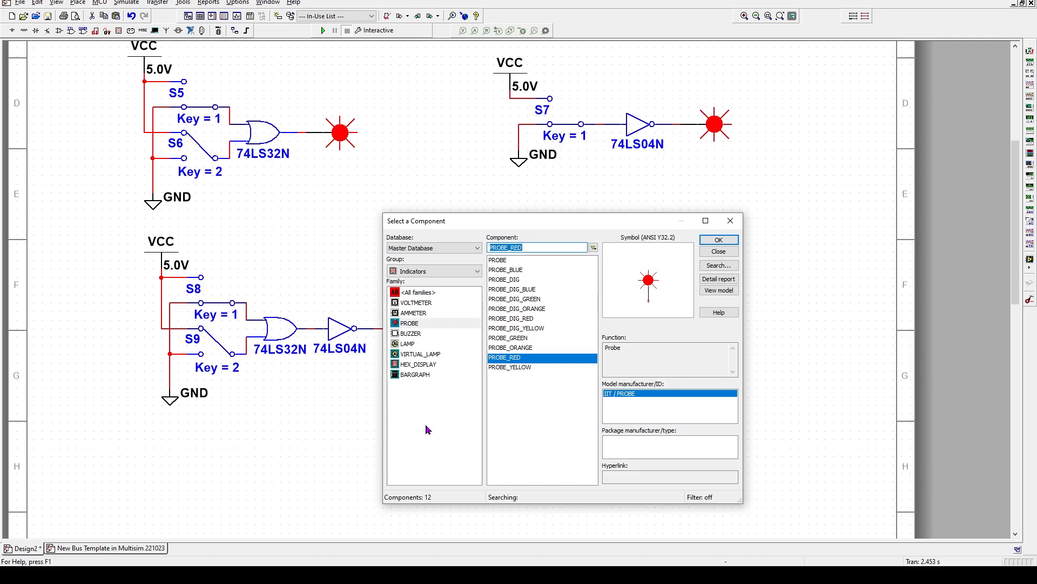
double_click(517, 319)
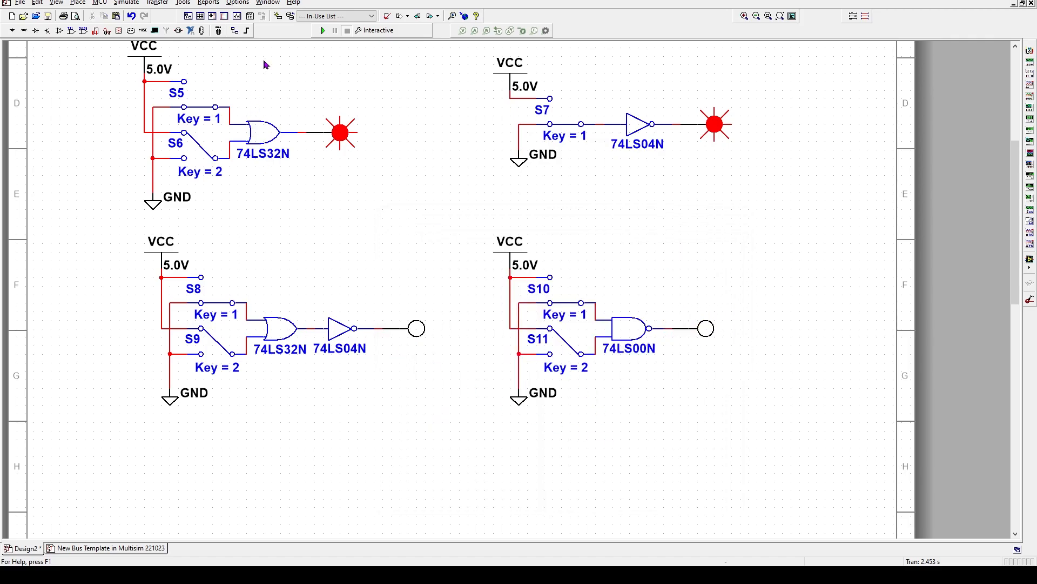
Restart the simulation and close the simulation messages panel
left_click(323, 32)
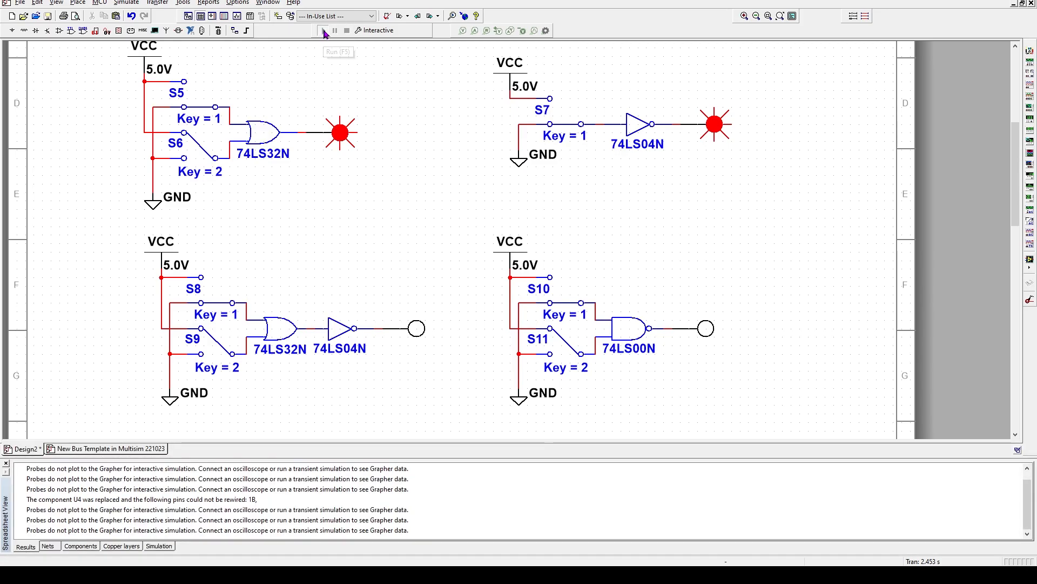
left_click(324, 31)
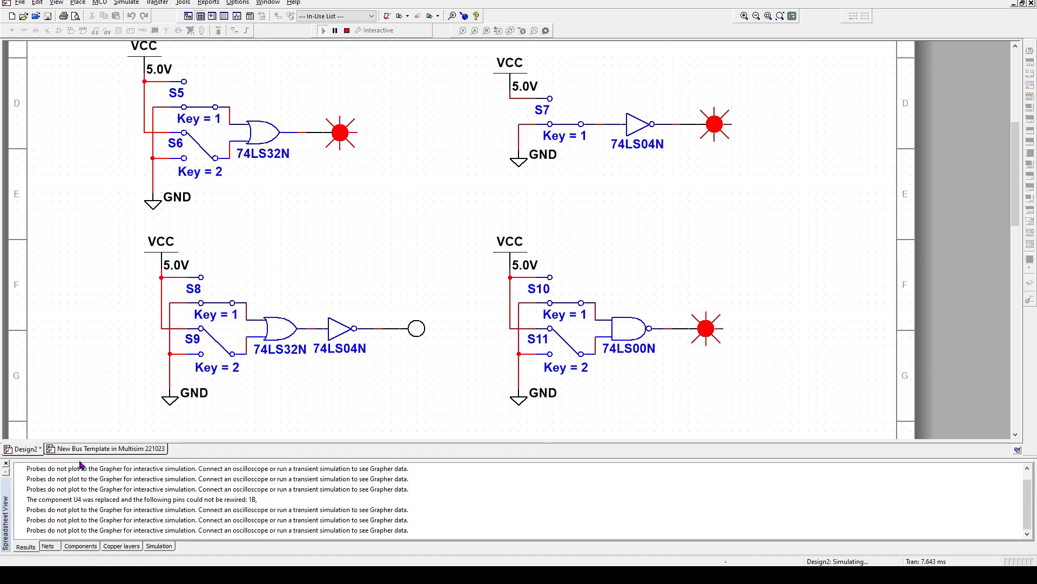
left_click(6, 464)
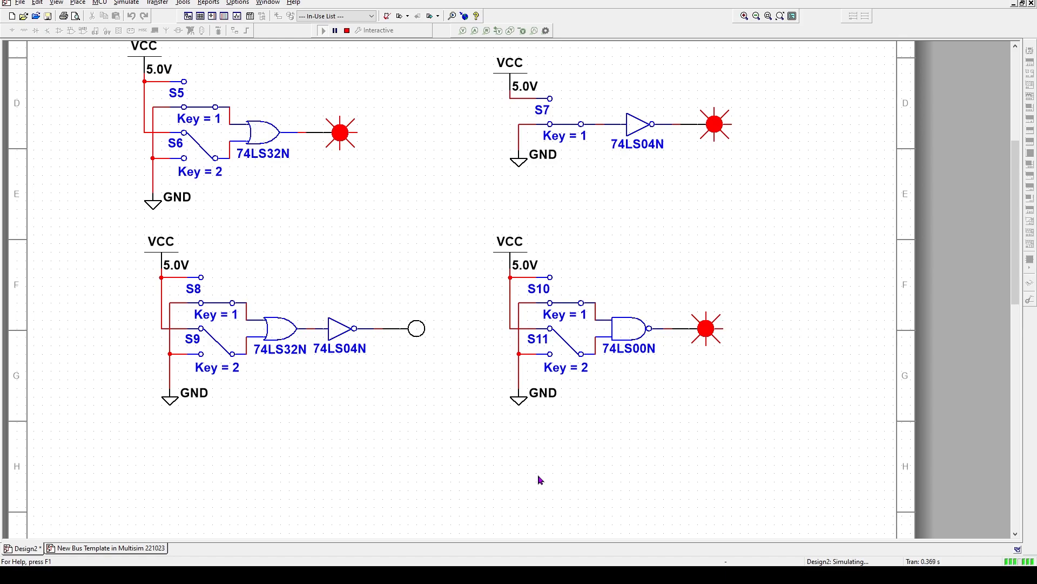
Stop the simulation and replace the 74LS00N with a 74LS02N, using gate section A
left_click(347, 30)
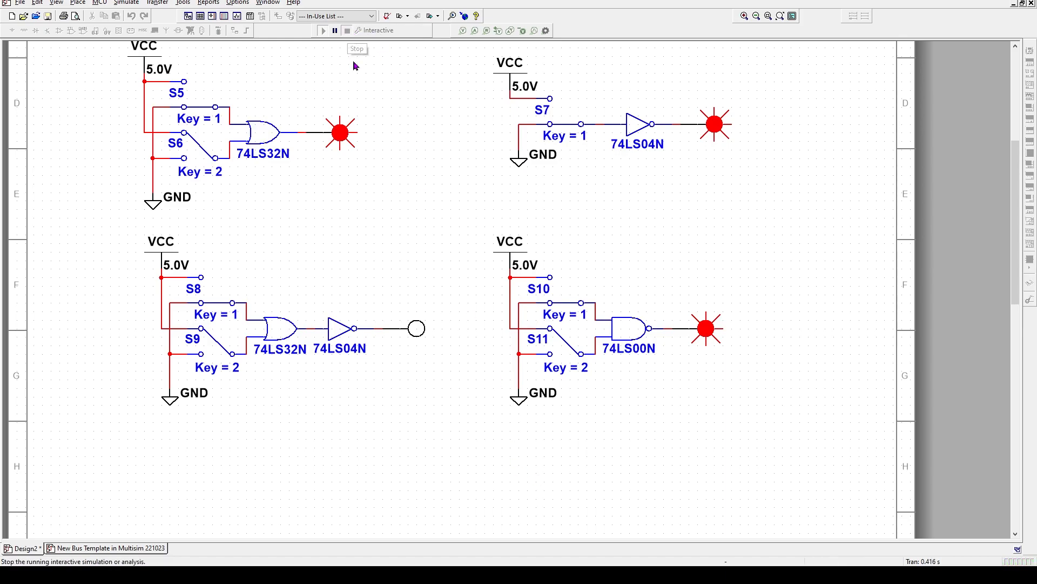
key("ctrl+z")
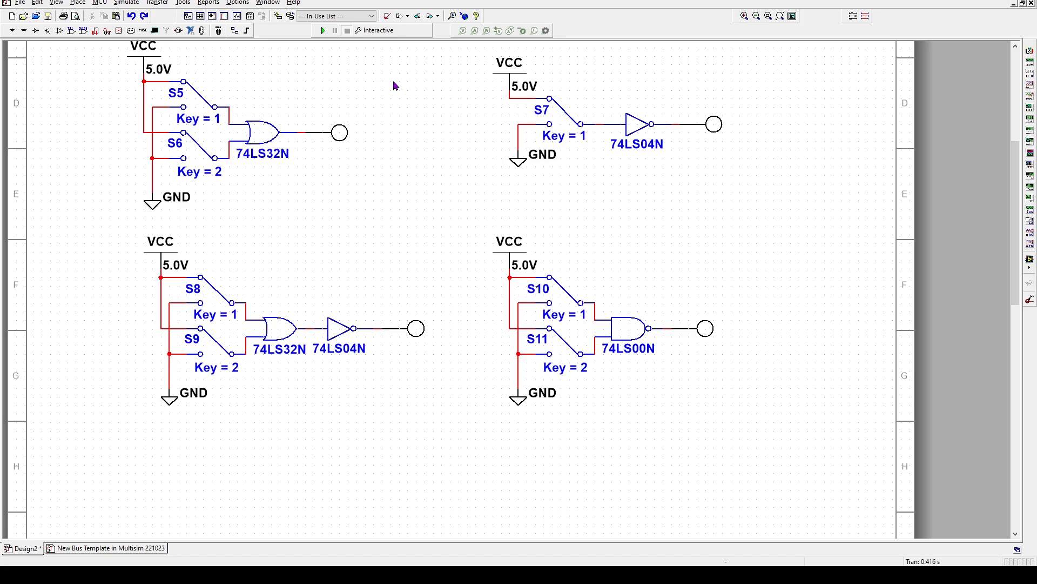
double_click(625, 331)
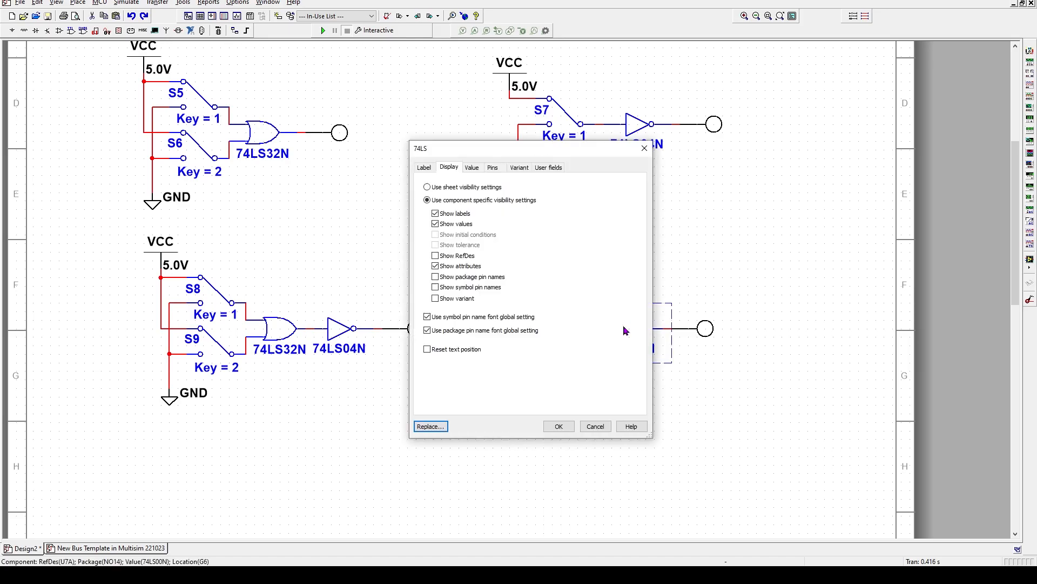
left_click(430, 426)
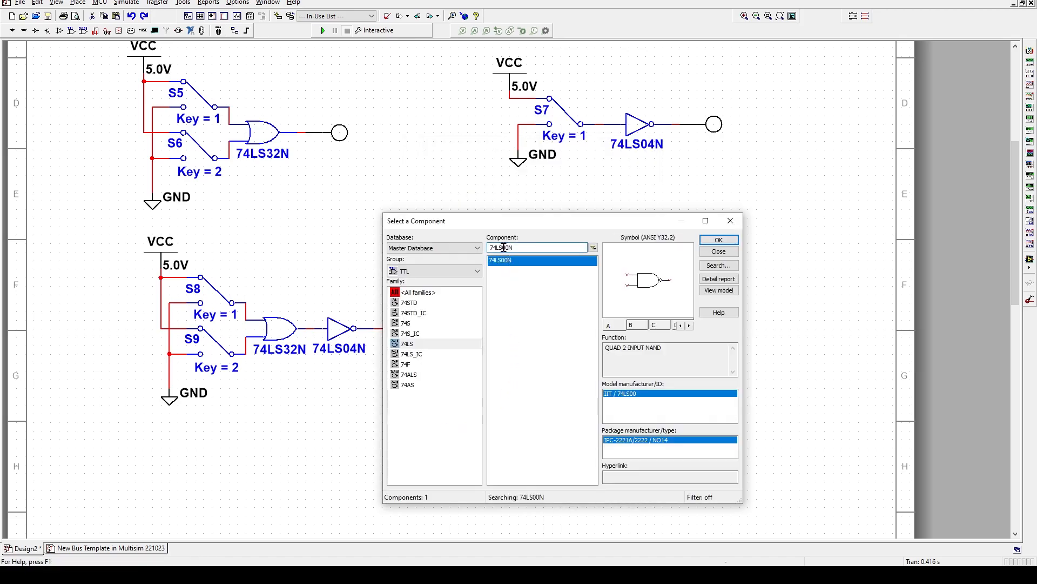
left_click_drag(503, 248, 508, 247)
type("0")
type("0")
key("Return")
left_click(509, 267)
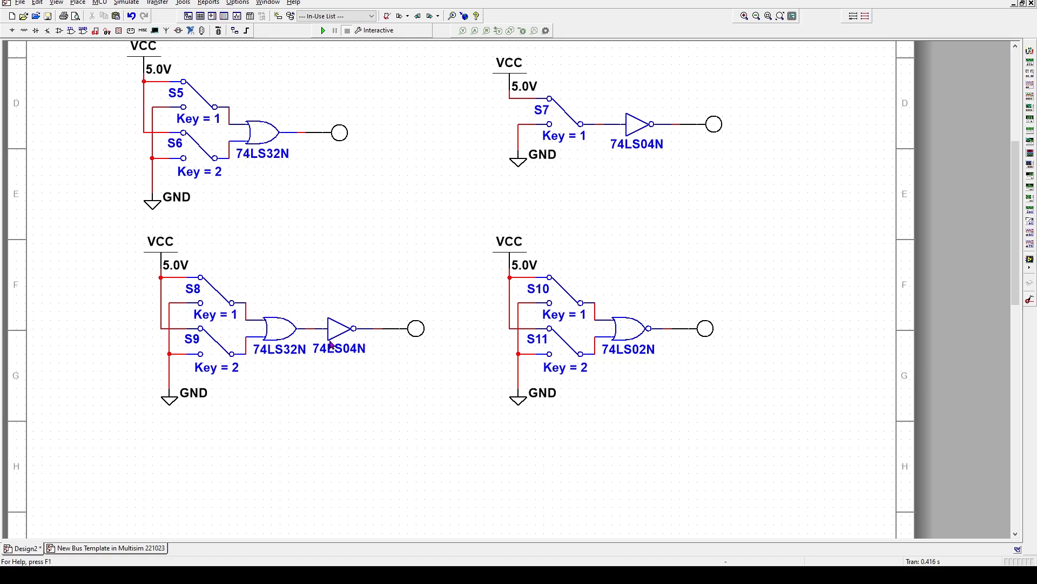
Run the simulation, toggle the Key = 1 and Key = 2 switches to check the 74LS02N probe, then close the messages panel
left_click(323, 30)
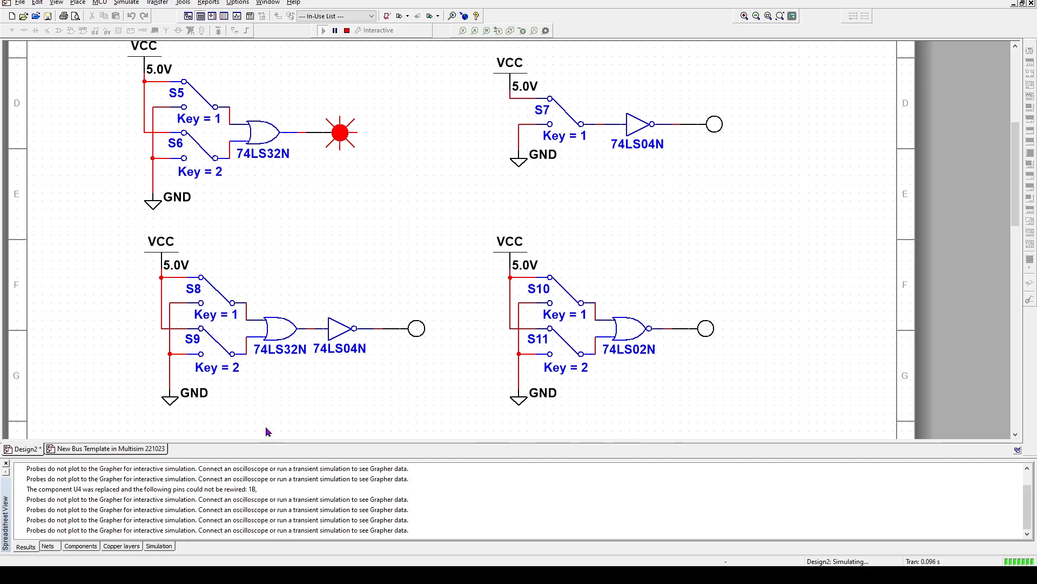
key("1")
key("2")
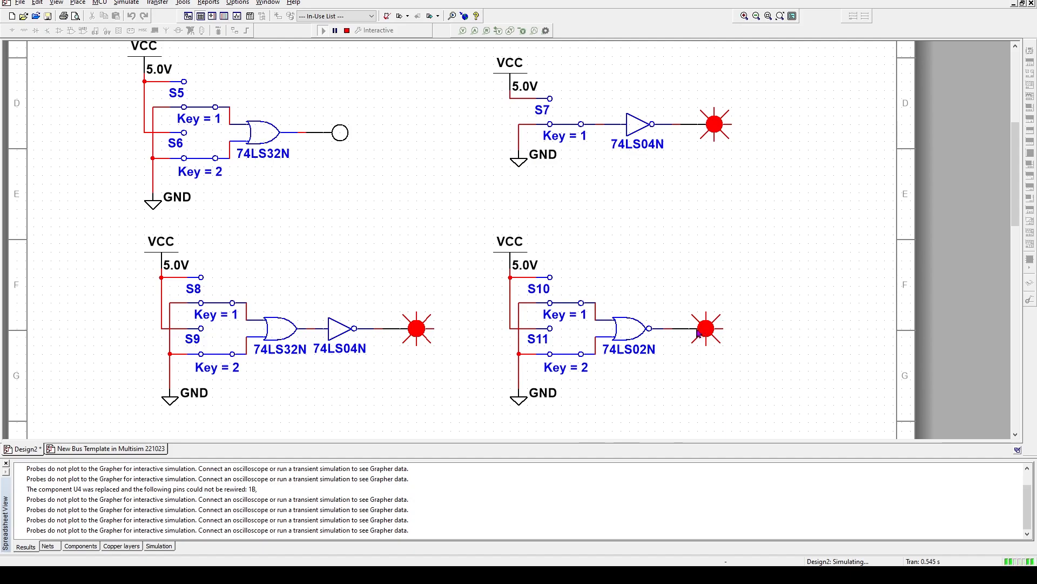
key("2")
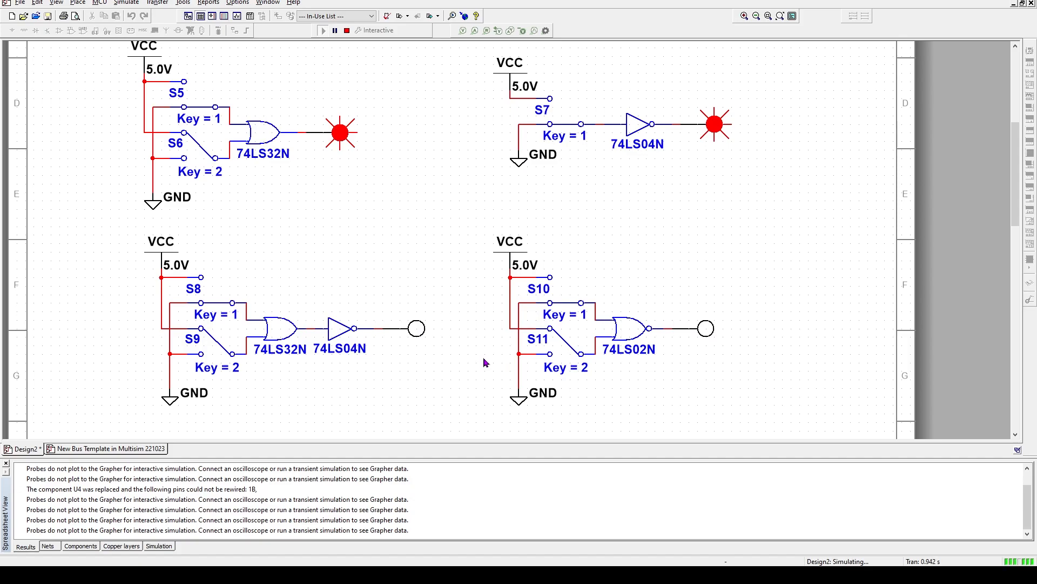
key("1")
key("2")
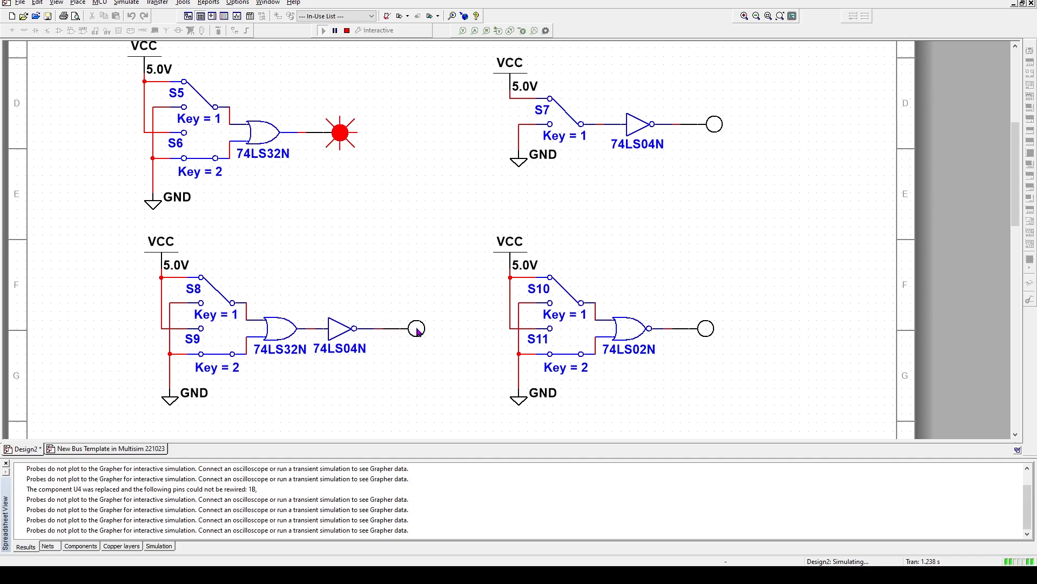
key("2")
left_click(6, 464)
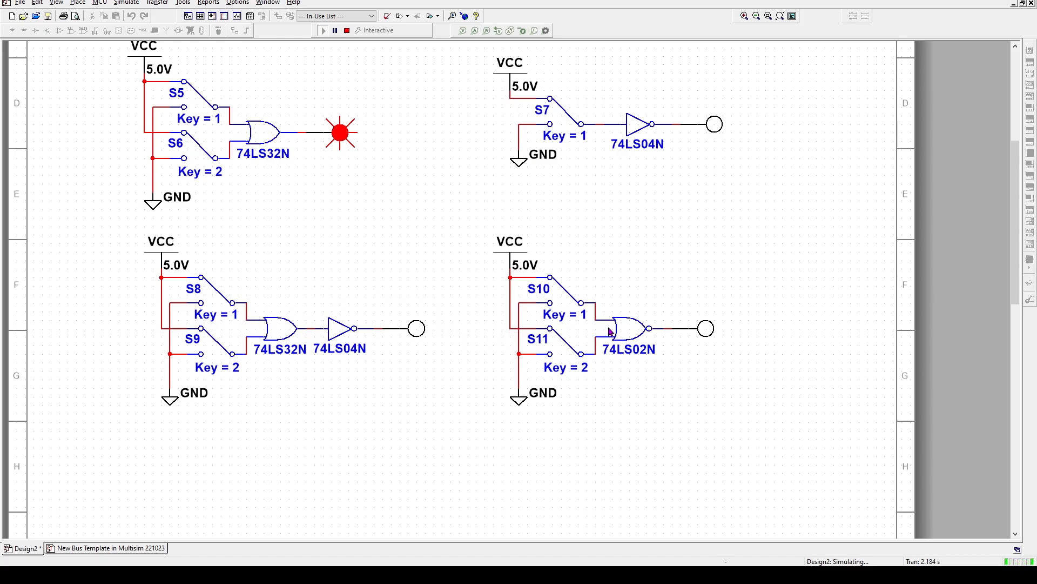
scroll(445, 277, "up", 3)
scroll(445, 277, "up", 4)
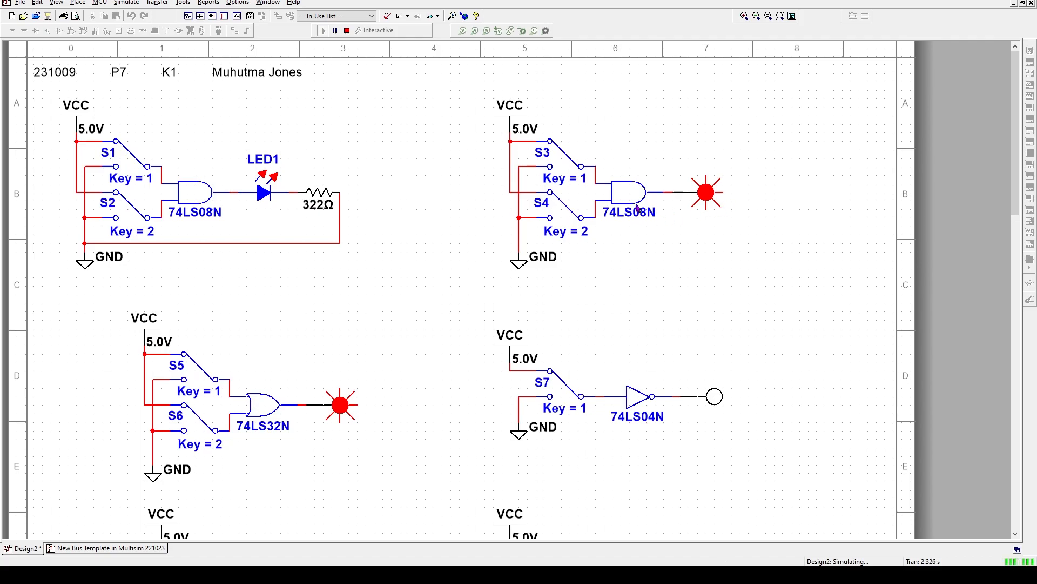
scroll(620, 397, "down", 4)
scroll(619, 397, "down", 4)
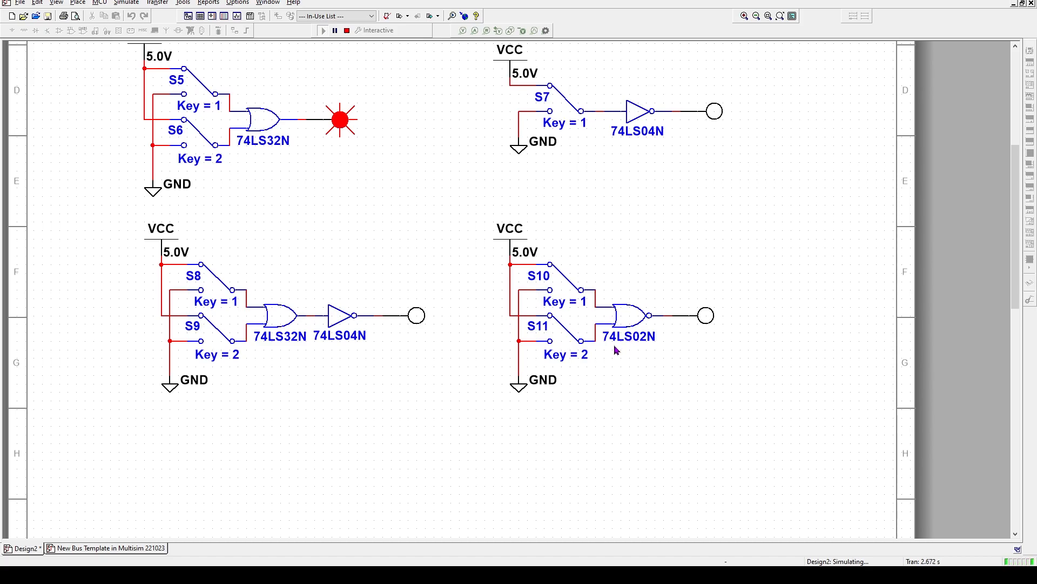
scroll(578, 356, "down", 3)
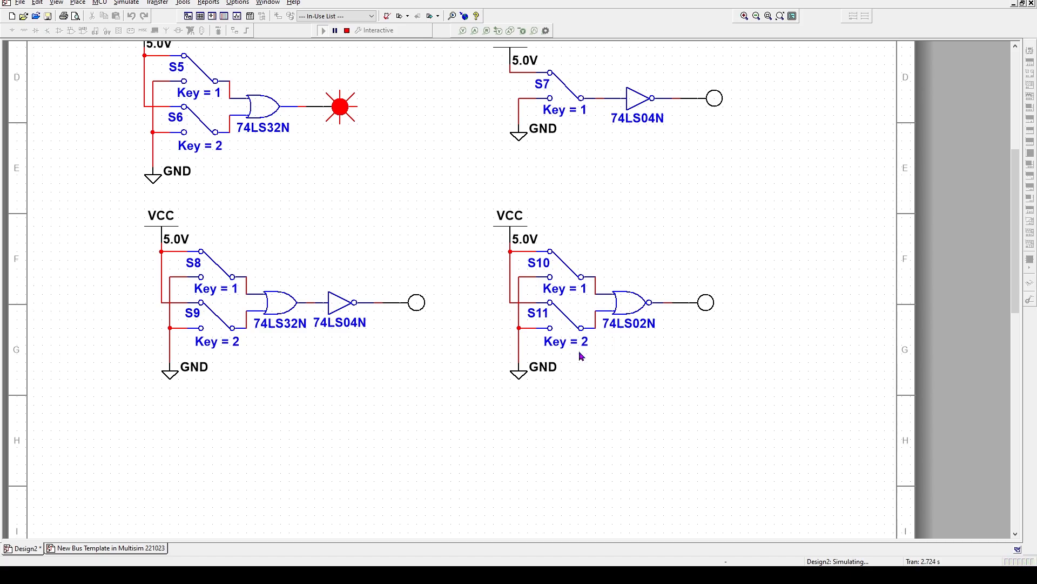
scroll(575, 373, "down", 5)
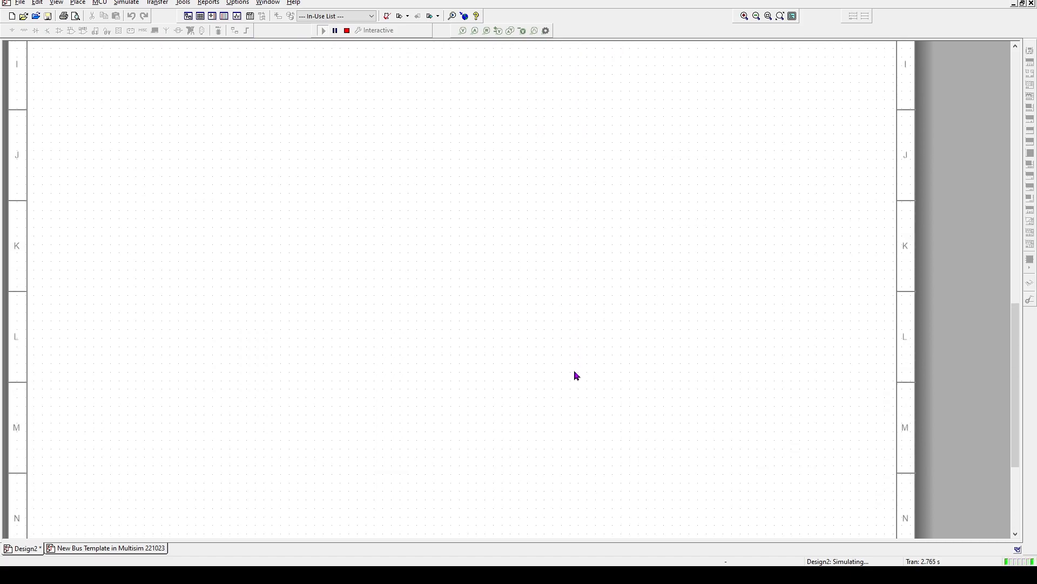
scroll(573, 380, "up", 7)
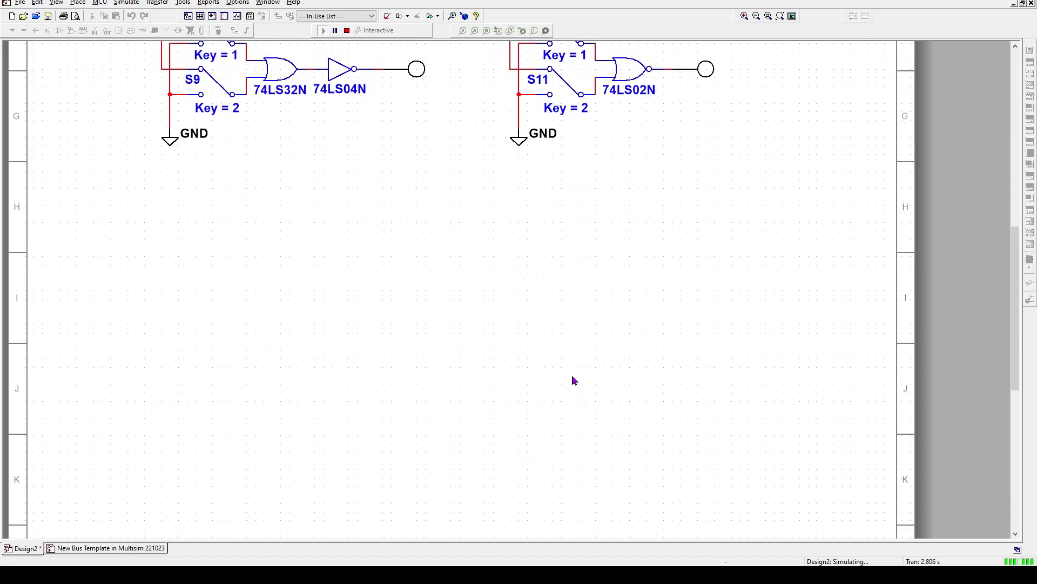
scroll(574, 380, "up", 1)
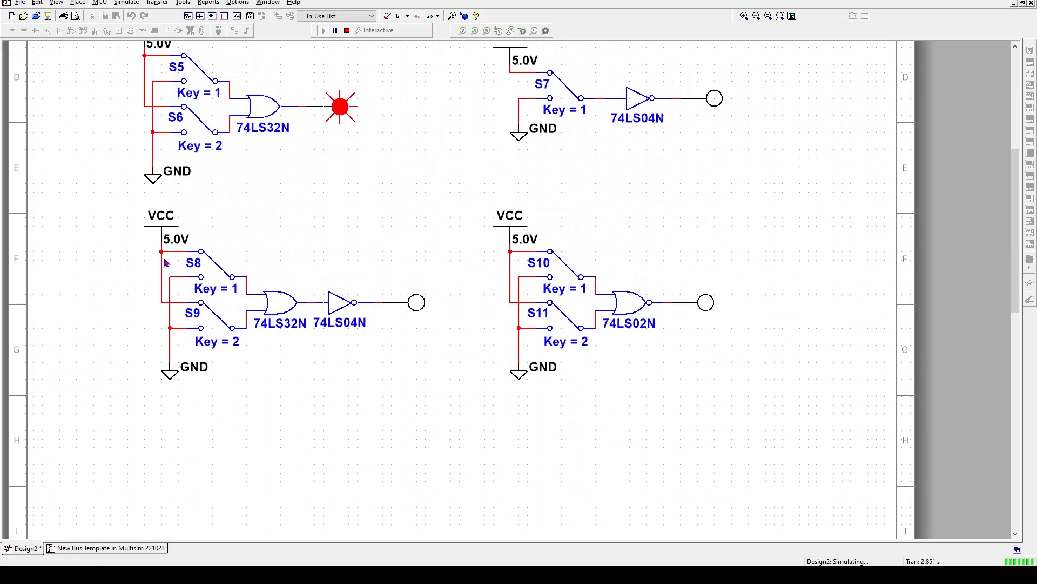
Stop the simulation, copy the lower OR-plus-NOT and 74LS02N circuits, and paste them below the originals
left_click_drag(100, 191, 793, 425)
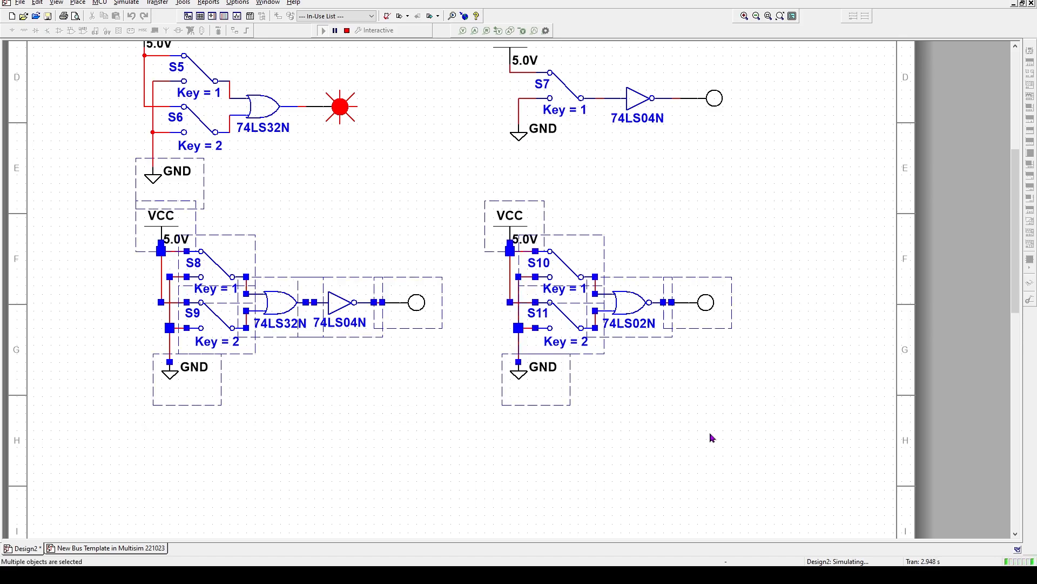
right_click(526, 213)
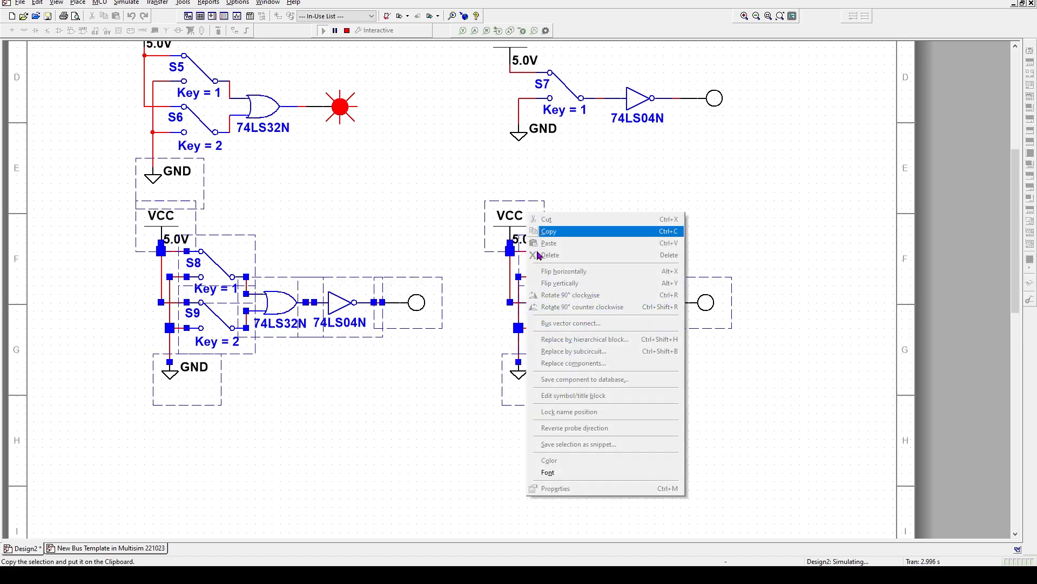
left_click(347, 31)
left_click(347, 31)
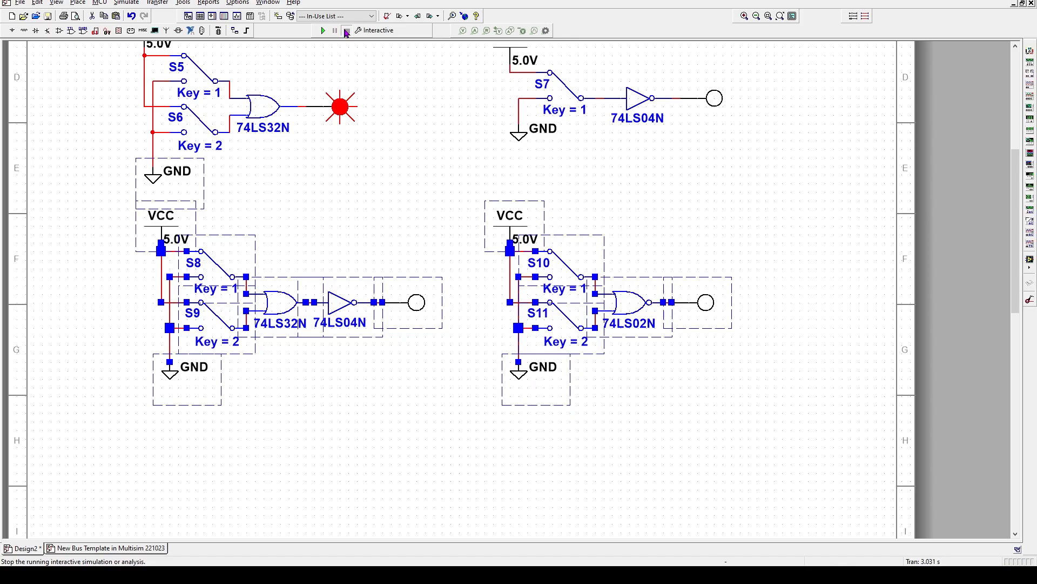
right_click(531, 222)
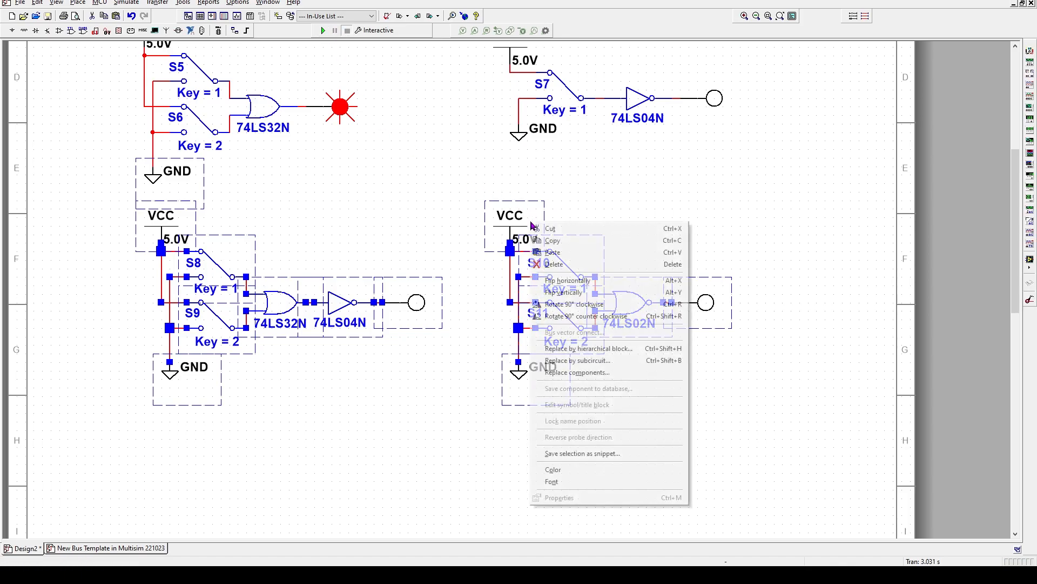
left_click(550, 240)
scroll(190, 481, "down", 3)
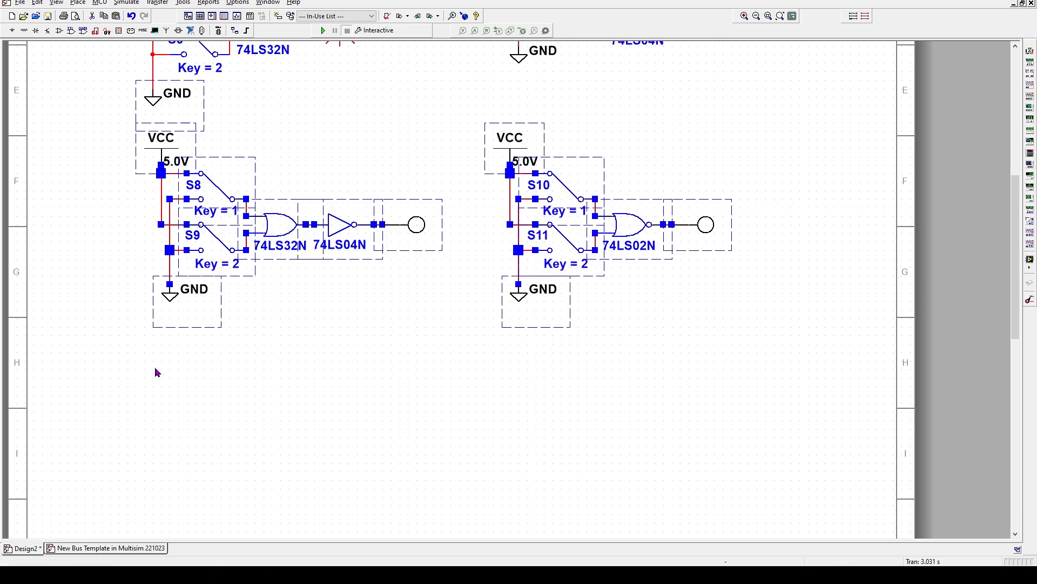
right_click(177, 386)
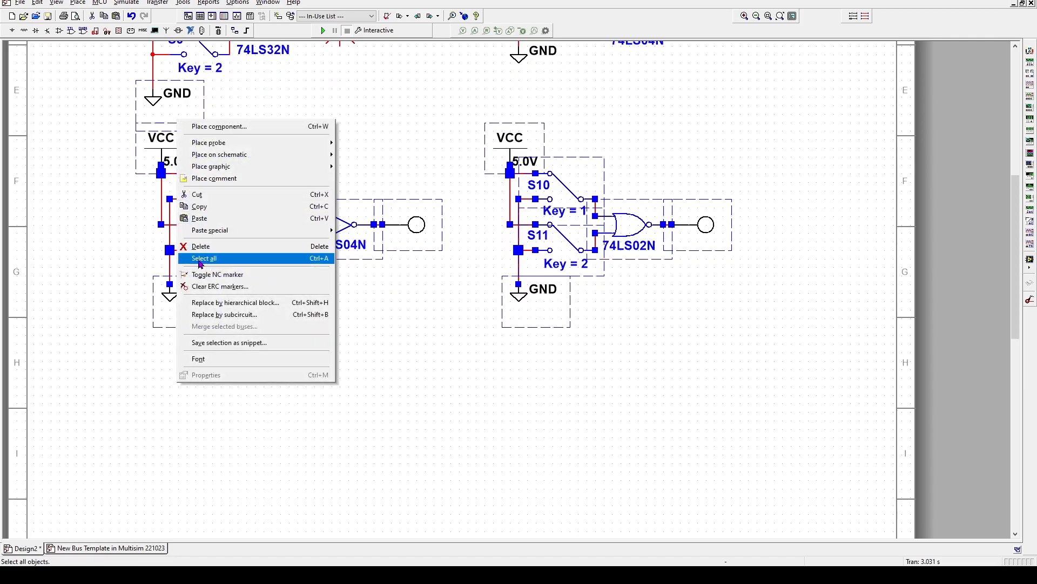
left_click(199, 218)
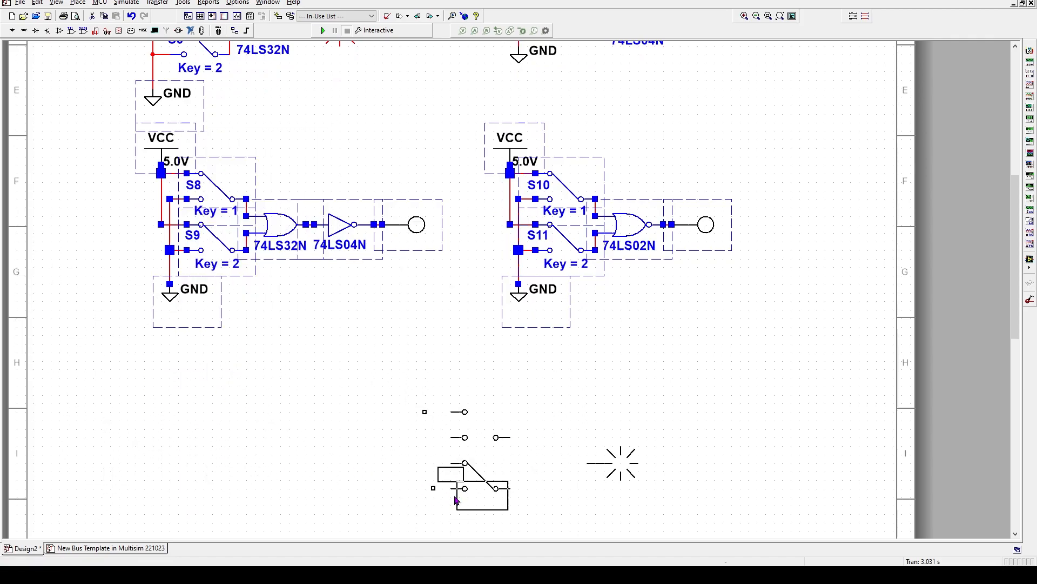
scroll(501, 445, "down", 6)
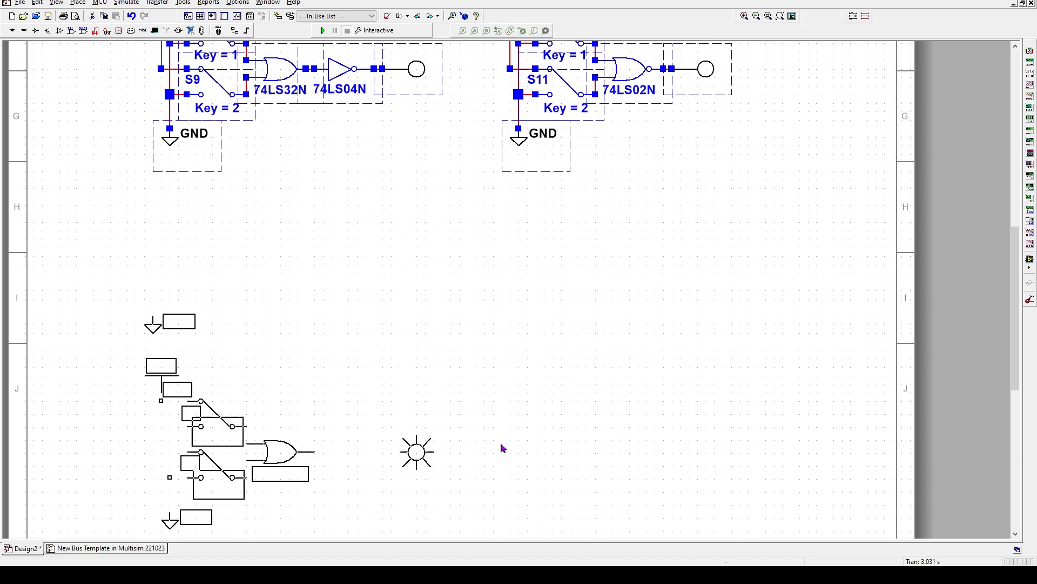
left_click(537, 356)
Delete the stray GND symbol and nudge the pasted S12–S15 circuits upward
left_click(171, 204)
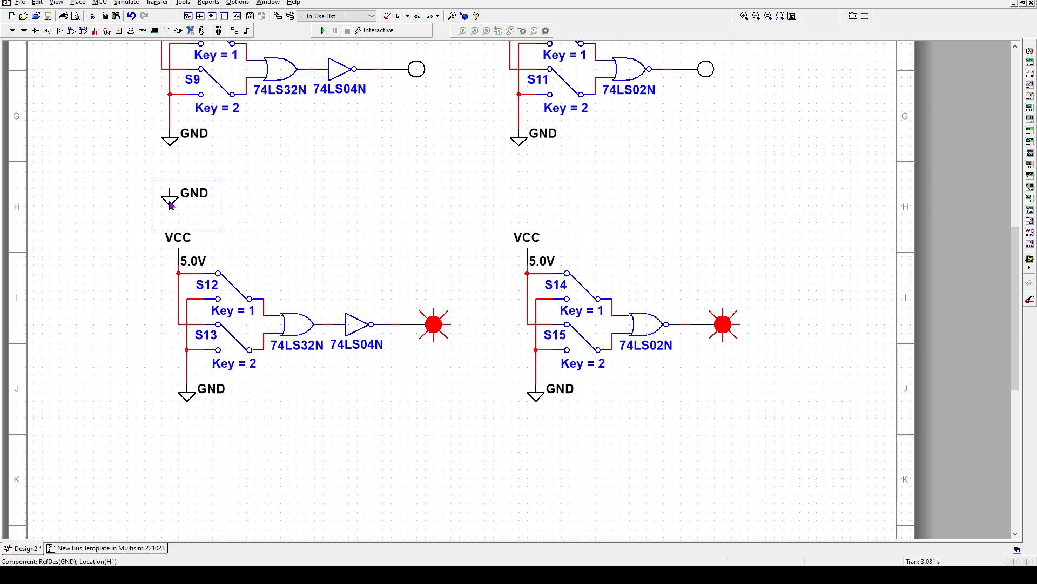
key("Delete")
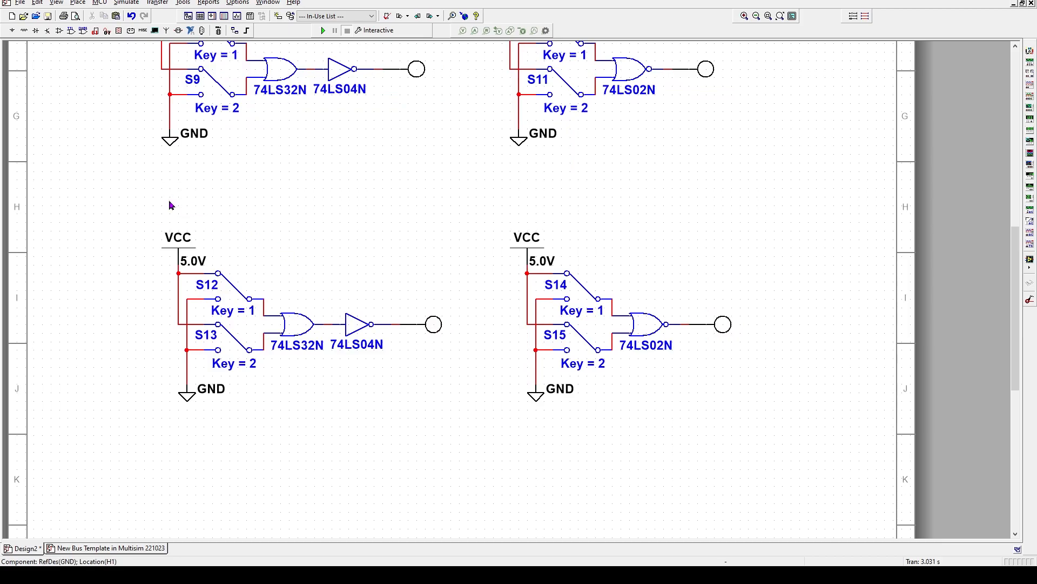
left_click_drag(106, 185, 801, 471)
key("Up")
key("Up")
key("Up")
key("Up")
key("Up")
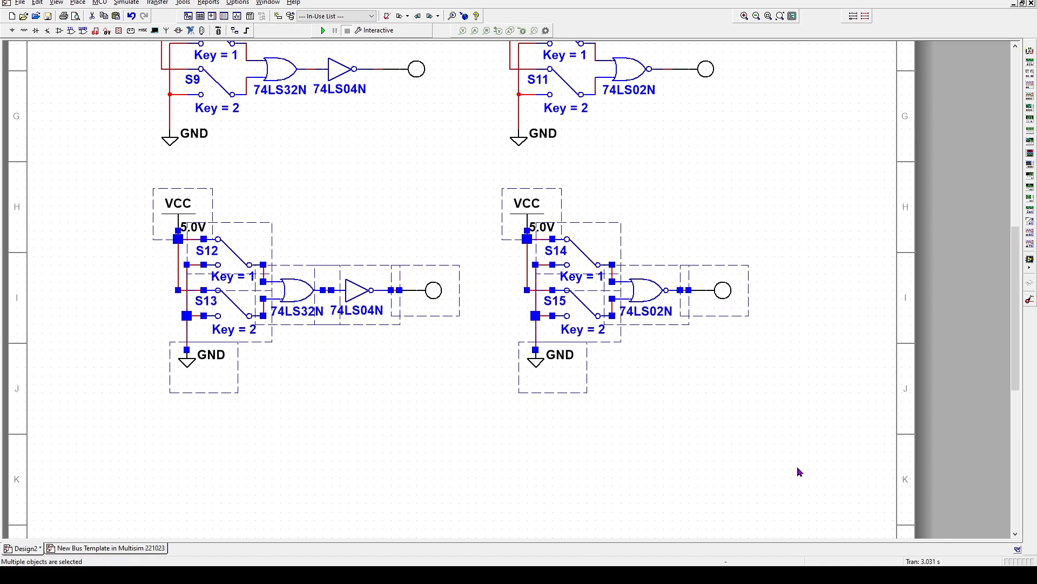
Replace the copied 74LS32N gate with a 74LS08N AND gate
left_click(695, 450)
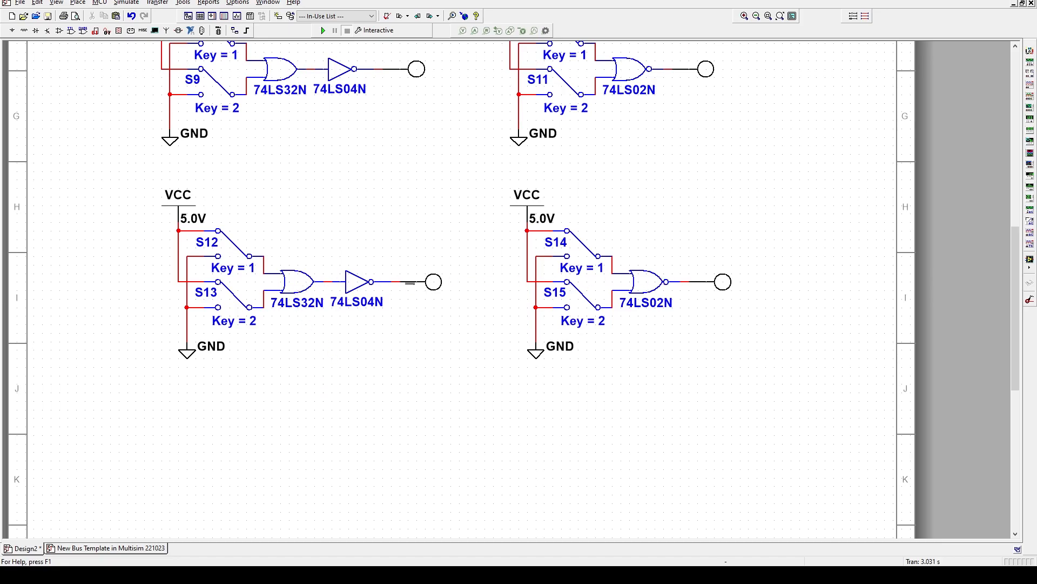
double_click(296, 287)
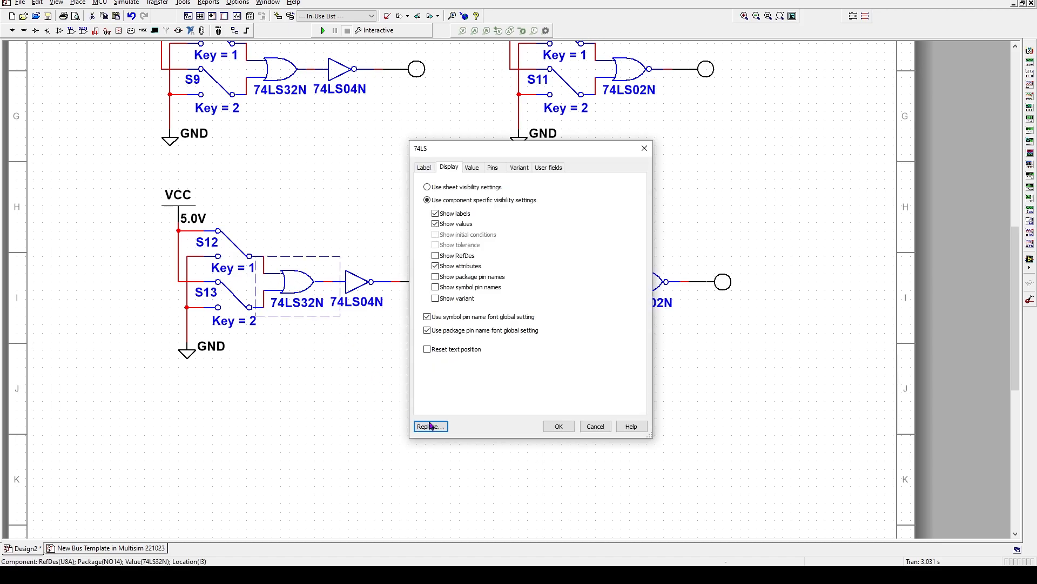
left_click(430, 426)
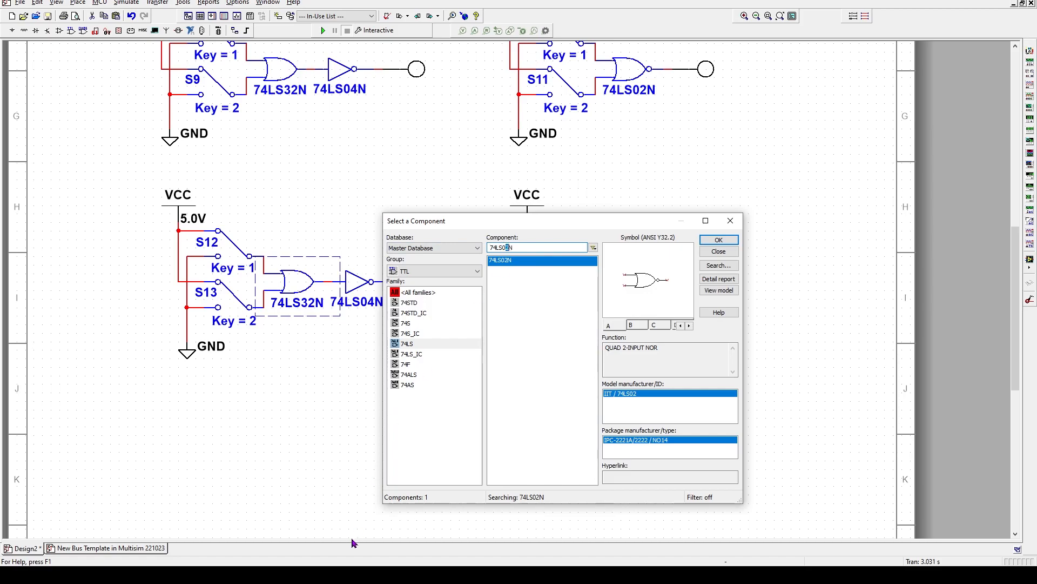
type("8")
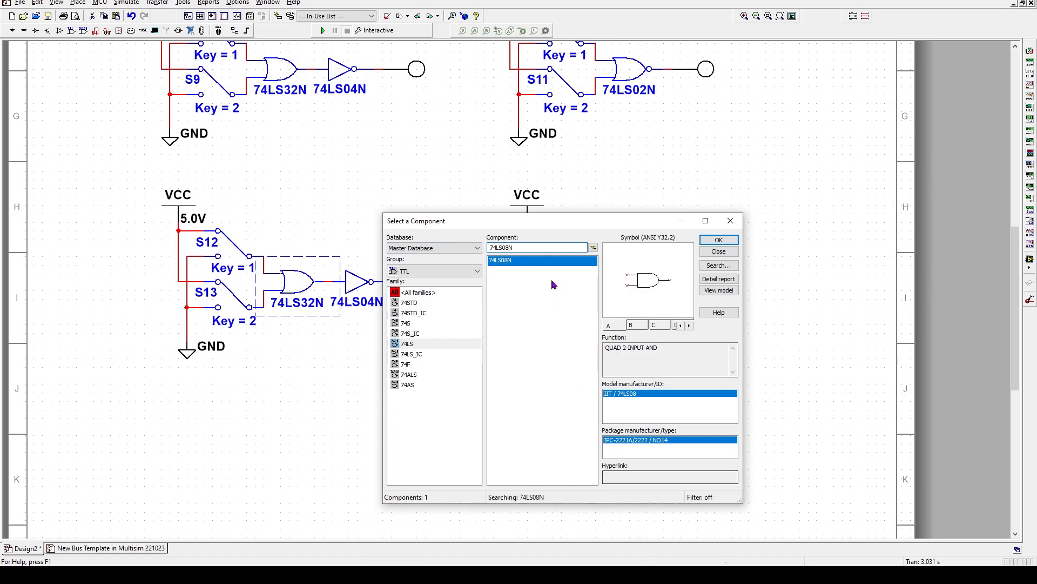
double_click(539, 266)
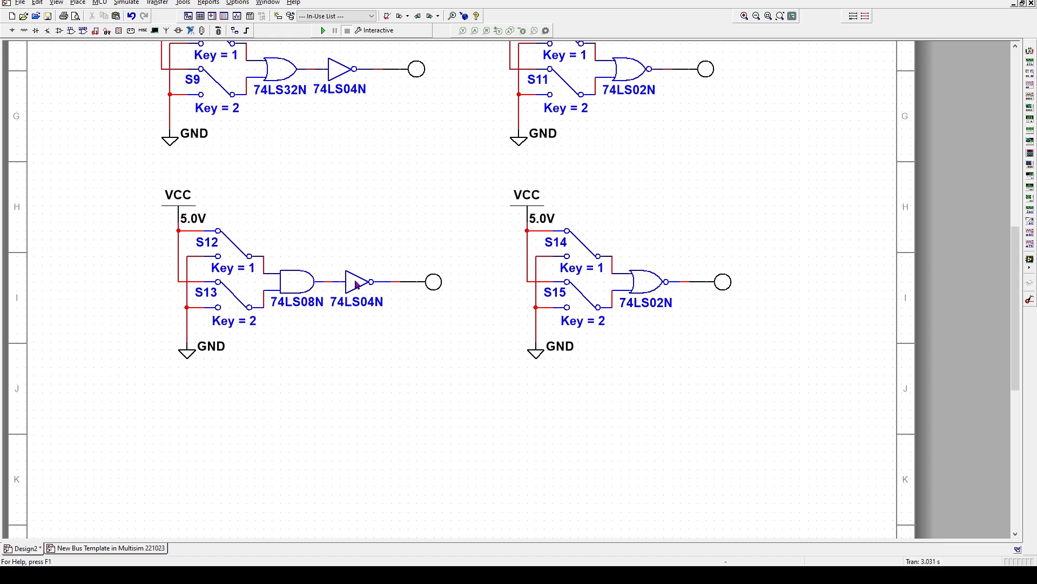
Replace the copied 74LS02N gate with a 74LS00N NAND gate and pick its gate section
double_click(646, 286)
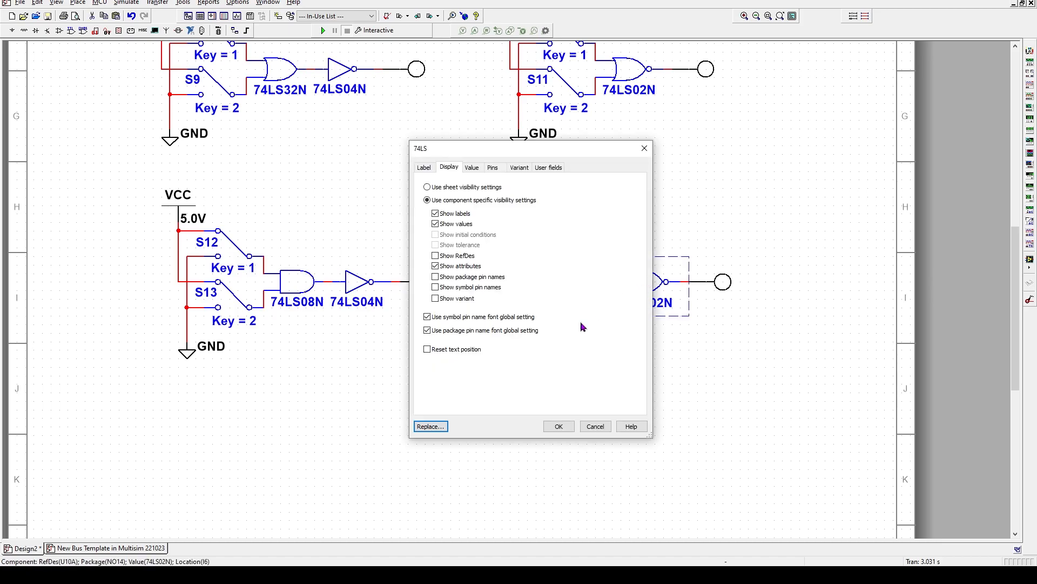
left_click(430, 426)
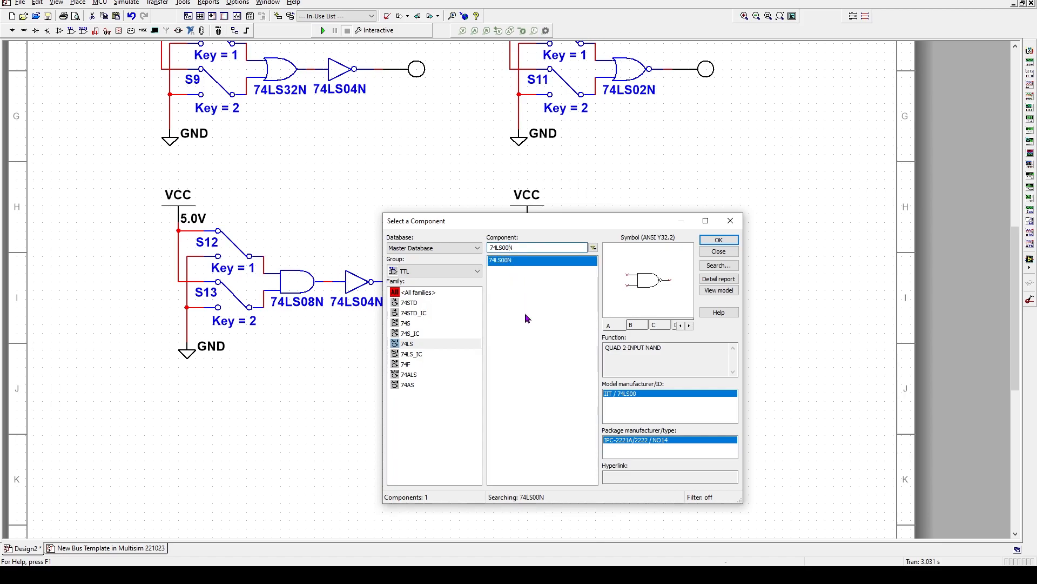
left_click(718, 240)
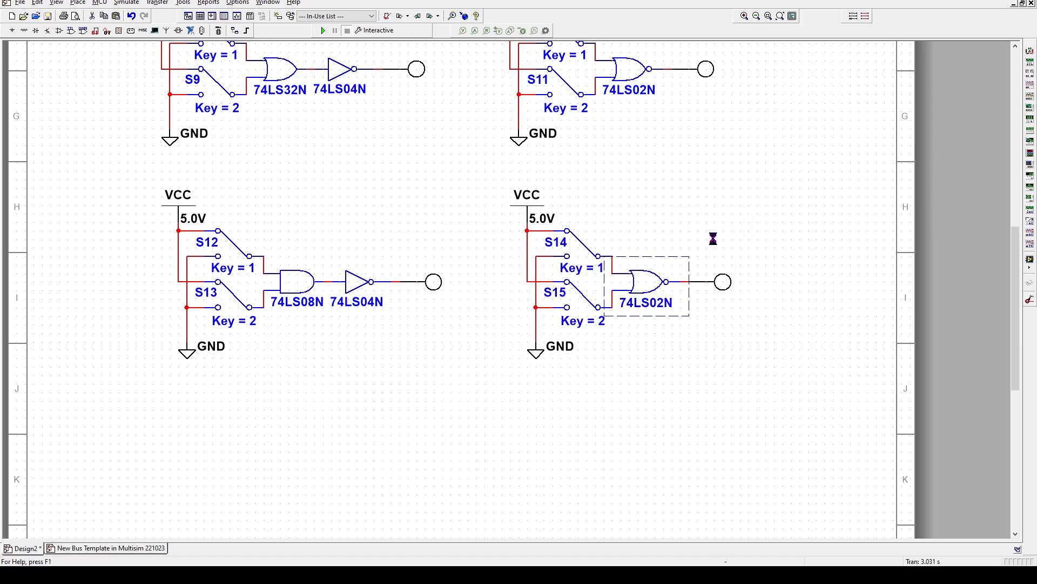
left_click(716, 241)
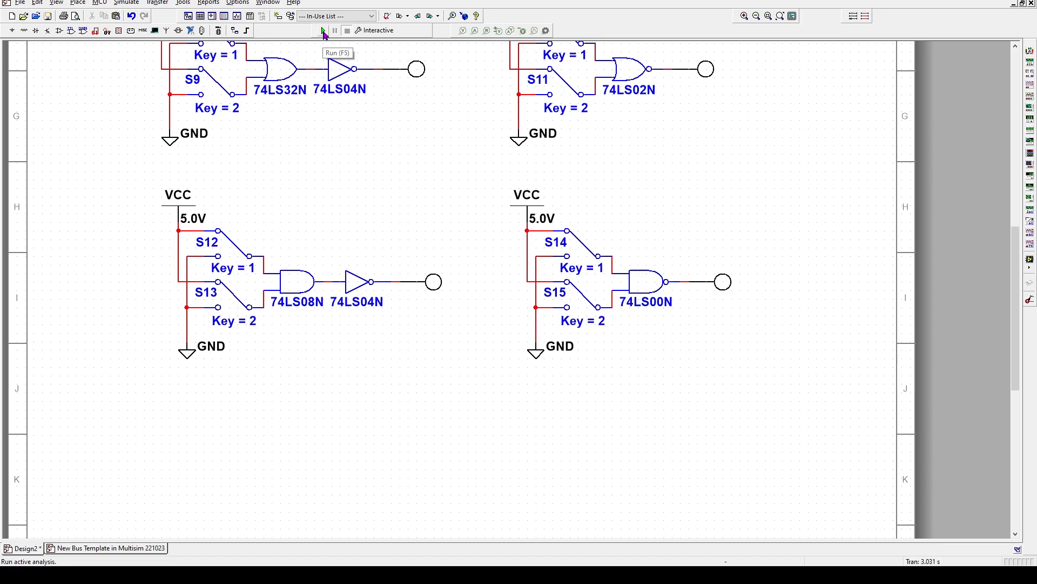
Run the simulation and toggle the Key = 1 and Key = 2 switches, watching the AND-NOT and NAND probes
left_click(324, 32)
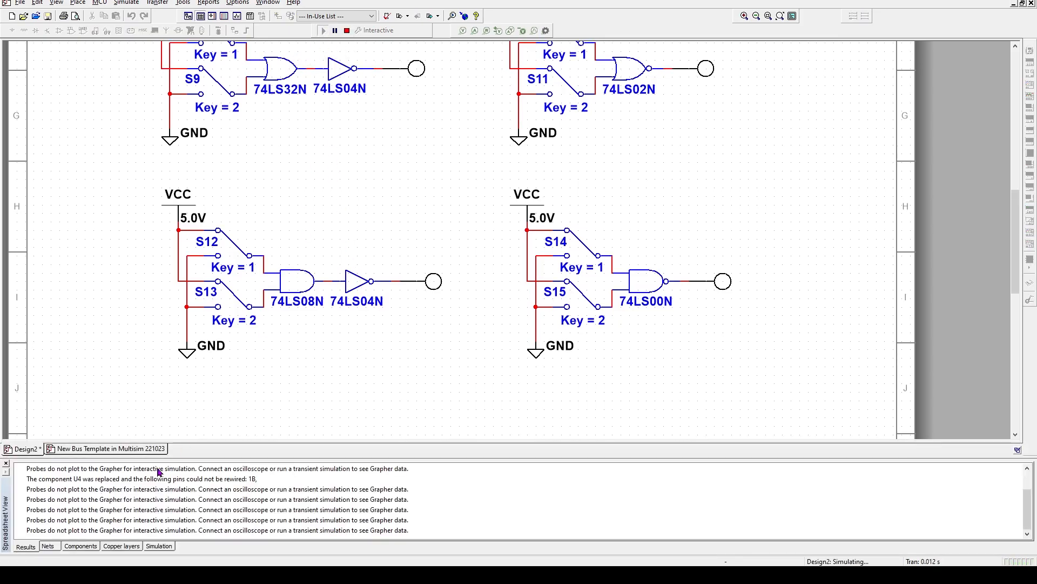
left_click(6, 465)
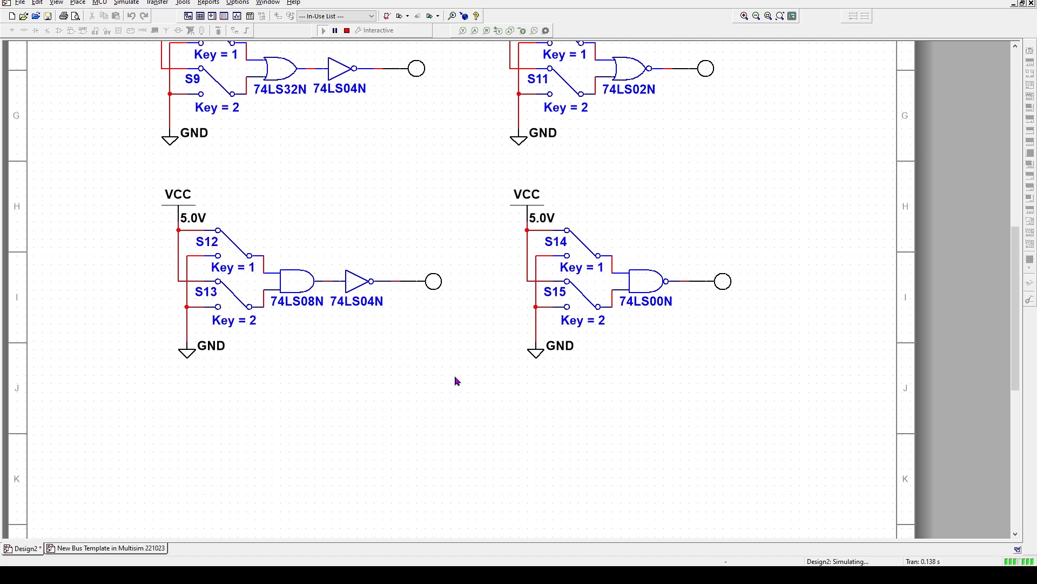
key("2")
key("1")
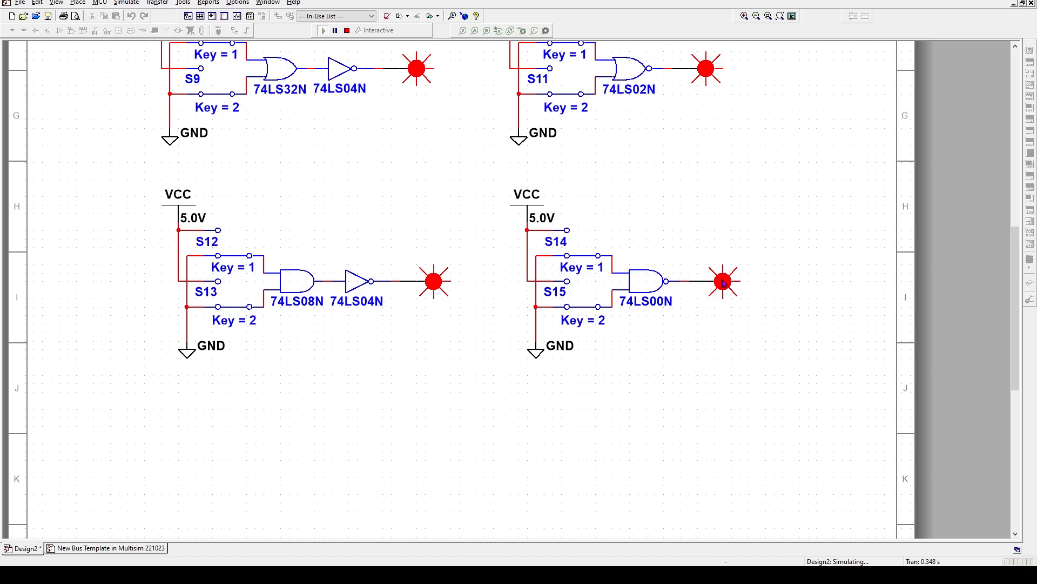
key("2")
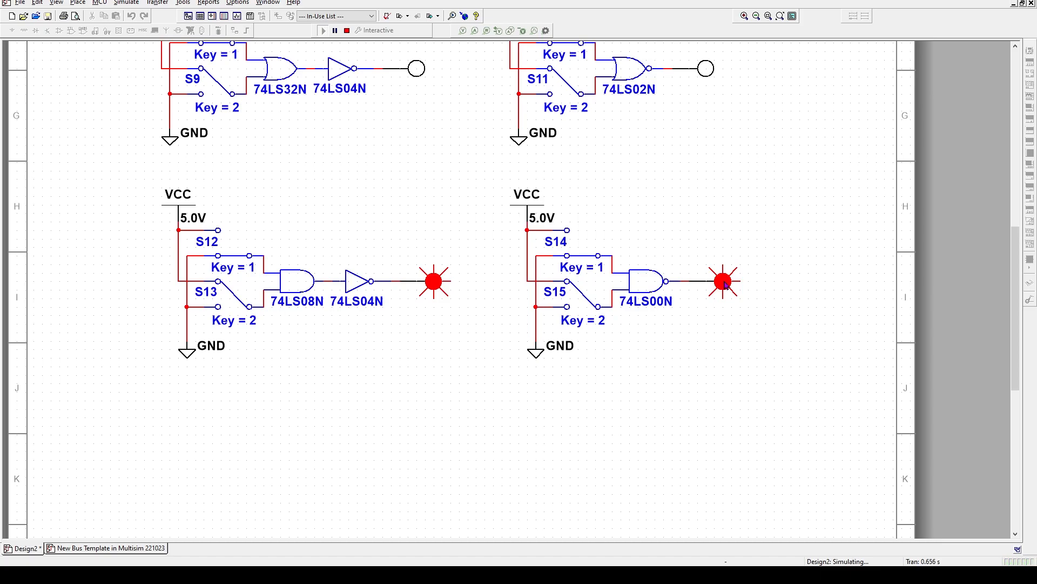
key("1")
key("2")
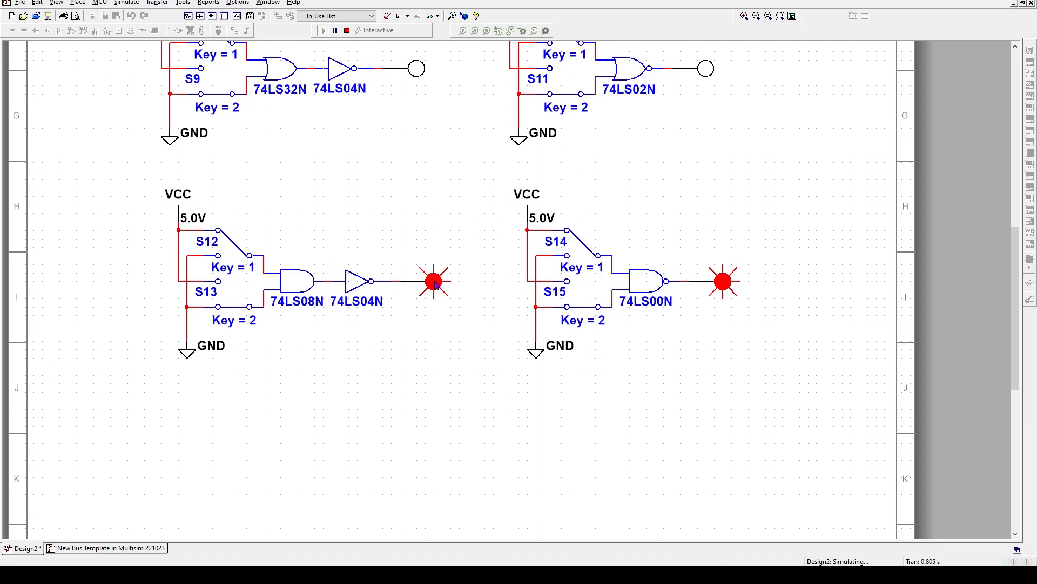
key("2")
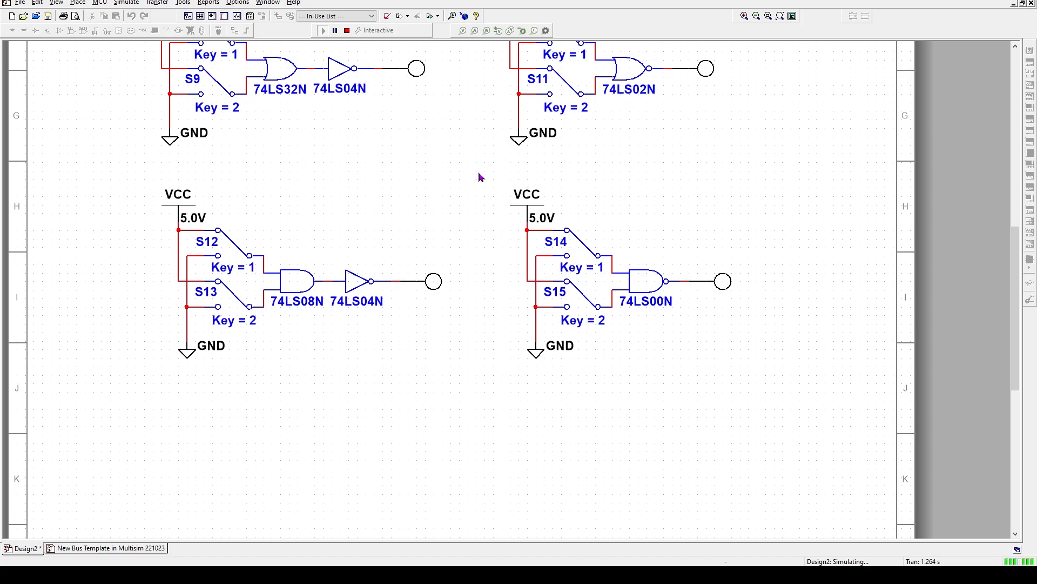
Stop the running simulation, leaving the NAND circuit unselected
left_click_drag(486, 176, 751, 372)
right_click(588, 223)
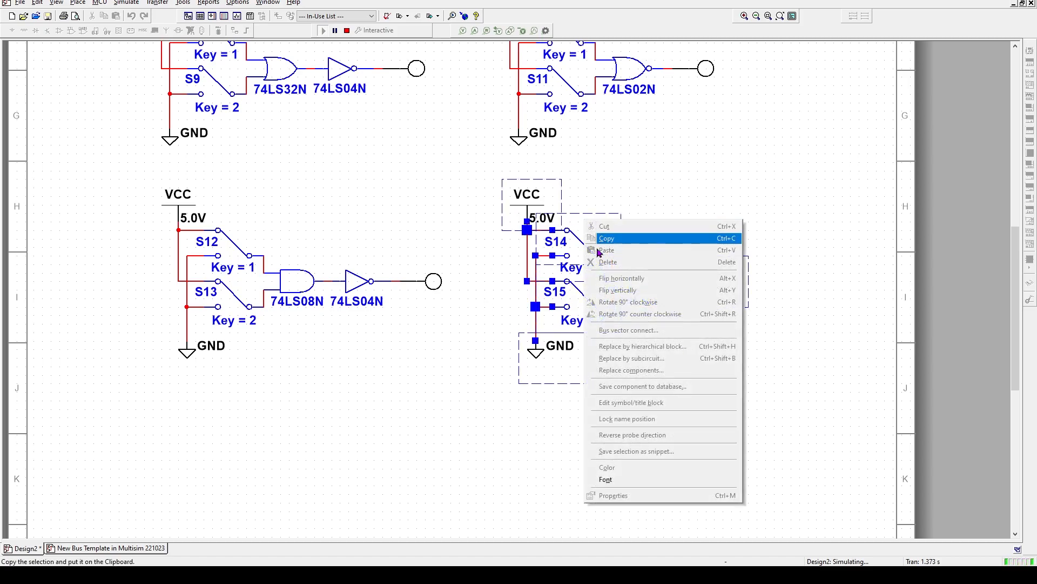
left_click(223, 465)
left_click(347, 31)
Paste the copied 74LS32N/74LS04N and 74LS02N circuits below the existing ones and delete the stray GND
scroll(167, 419, "down", 1)
scroll(168, 419, "down", 4)
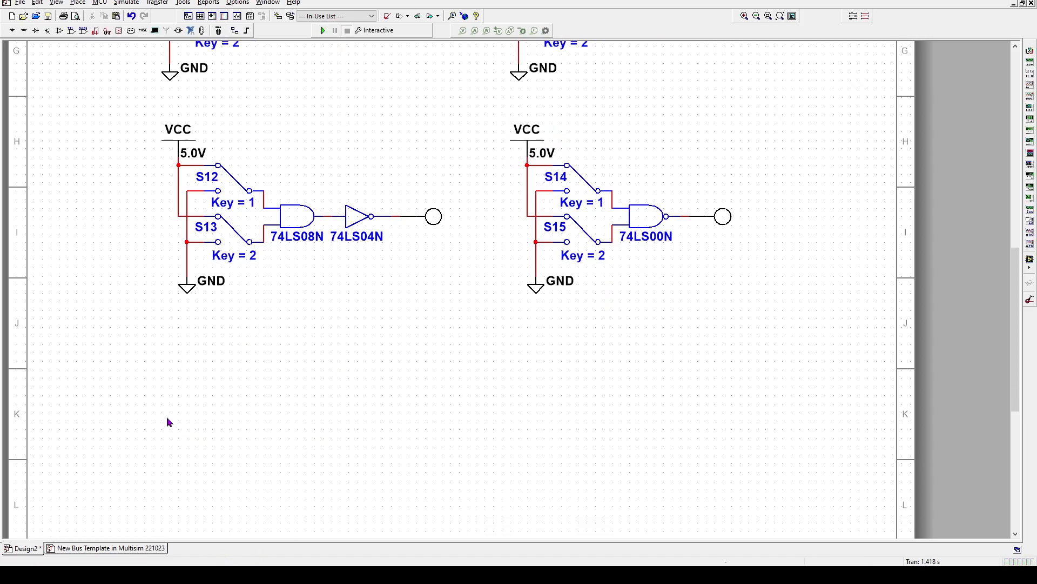
right_click(178, 300)
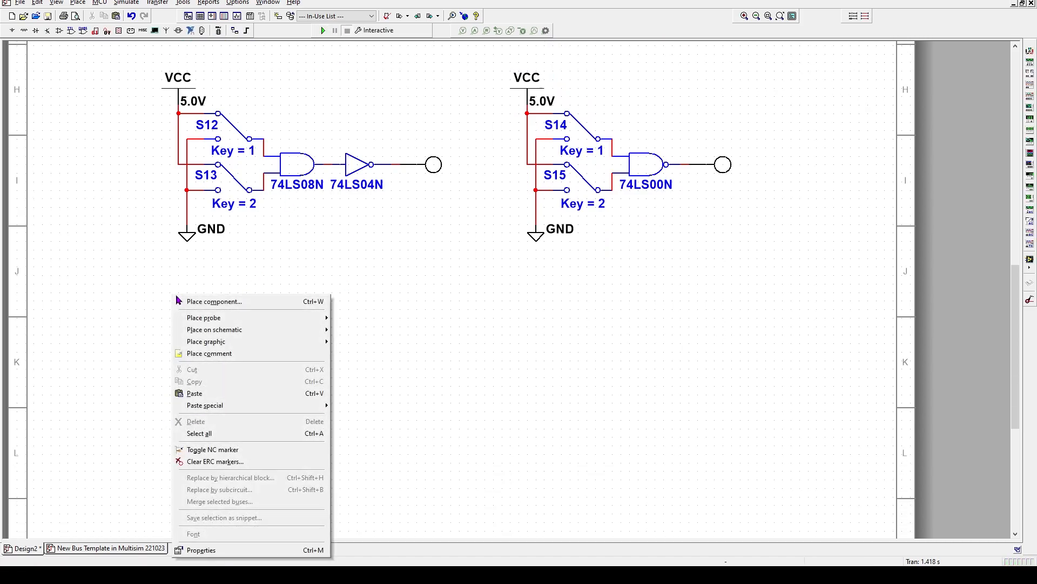
left_click(204, 393)
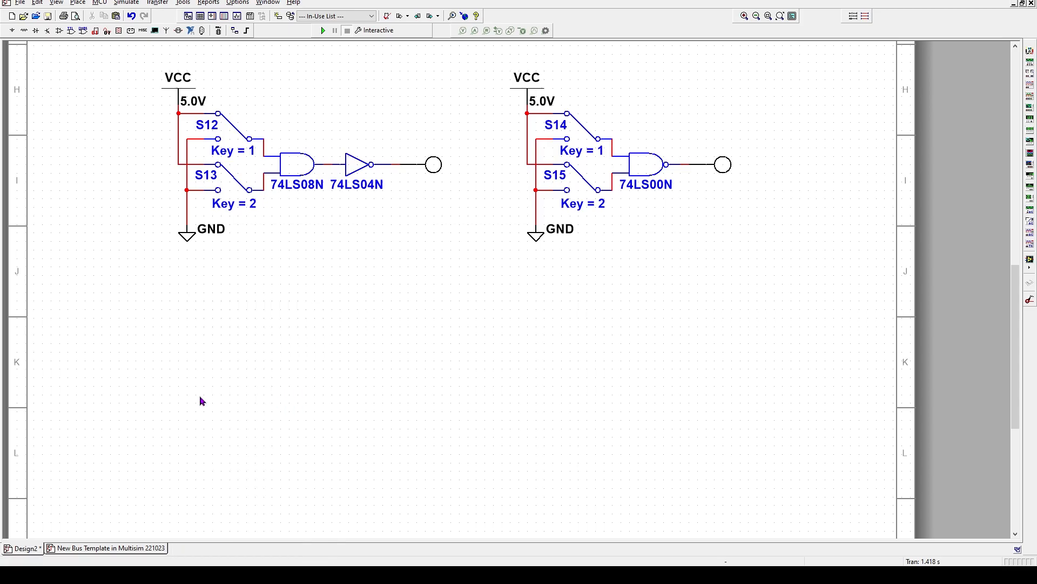
left_click(556, 461)
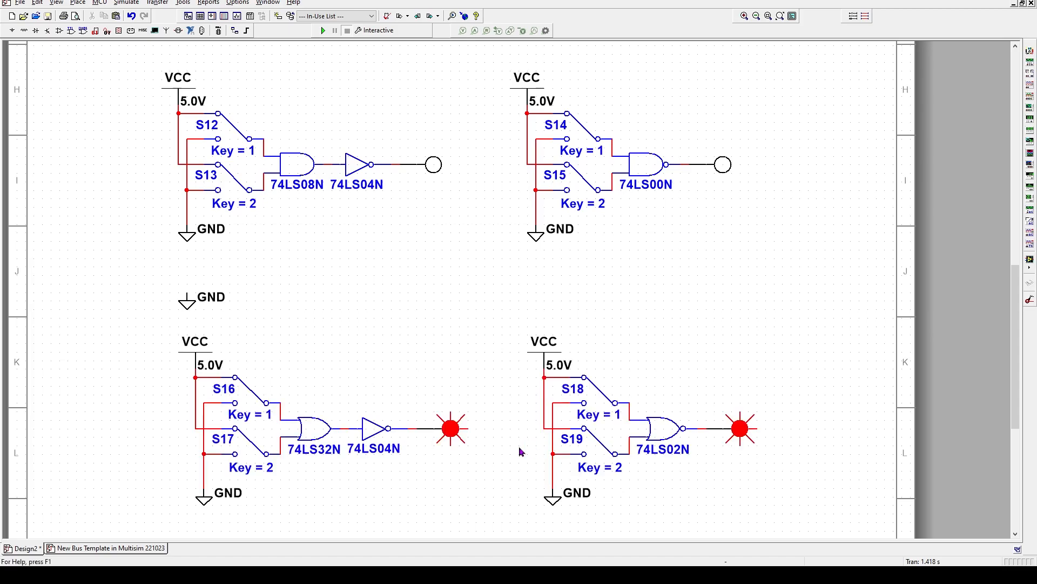
key("Delete")
left_click_drag(119, 277, 806, 306)
scroll(764, 398, "down", 5)
scroll(807, 310, "down", 1)
scroll(539, 390, "up", 3)
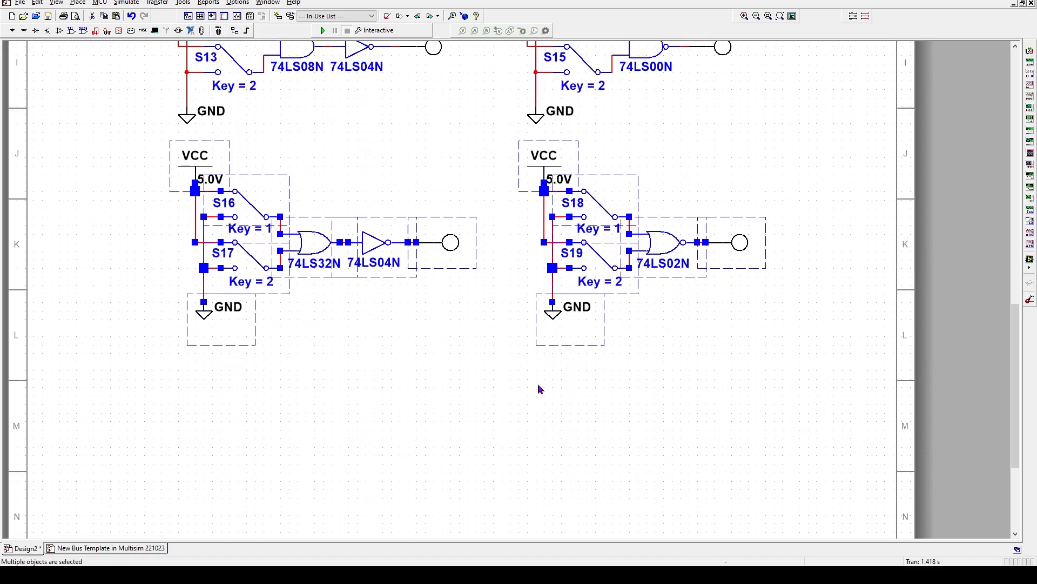
left_click(361, 392)
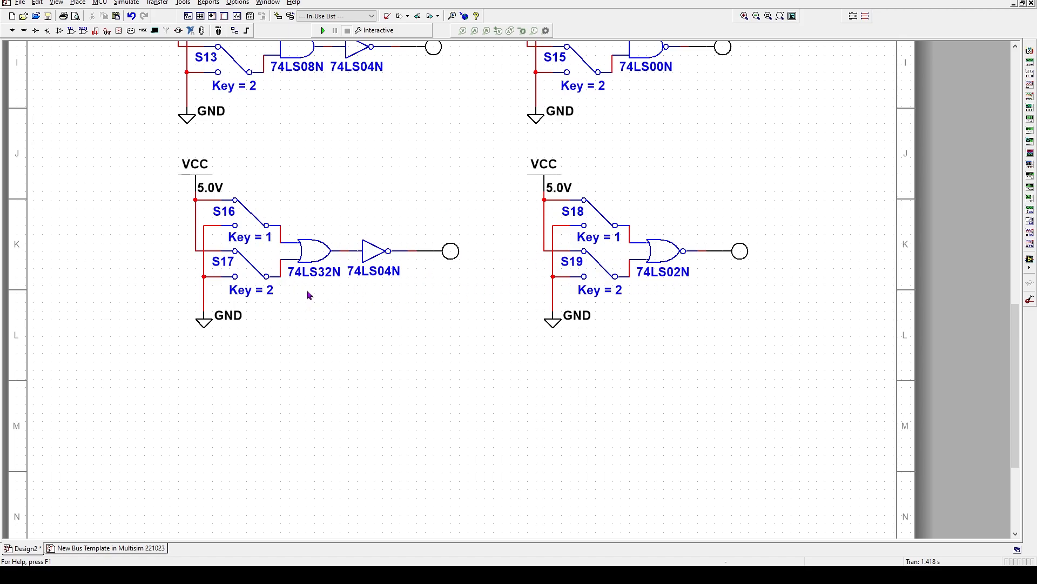
Replace the lower 74LS32N OR gate with a 74LS86N XOR gate, using section A
double_click(313, 256)
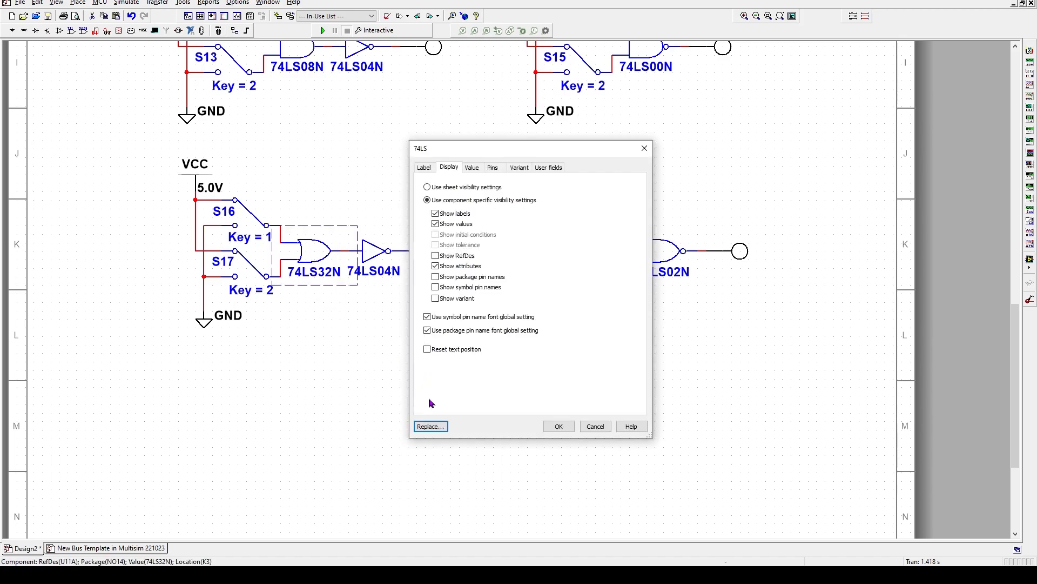
left_click(432, 427)
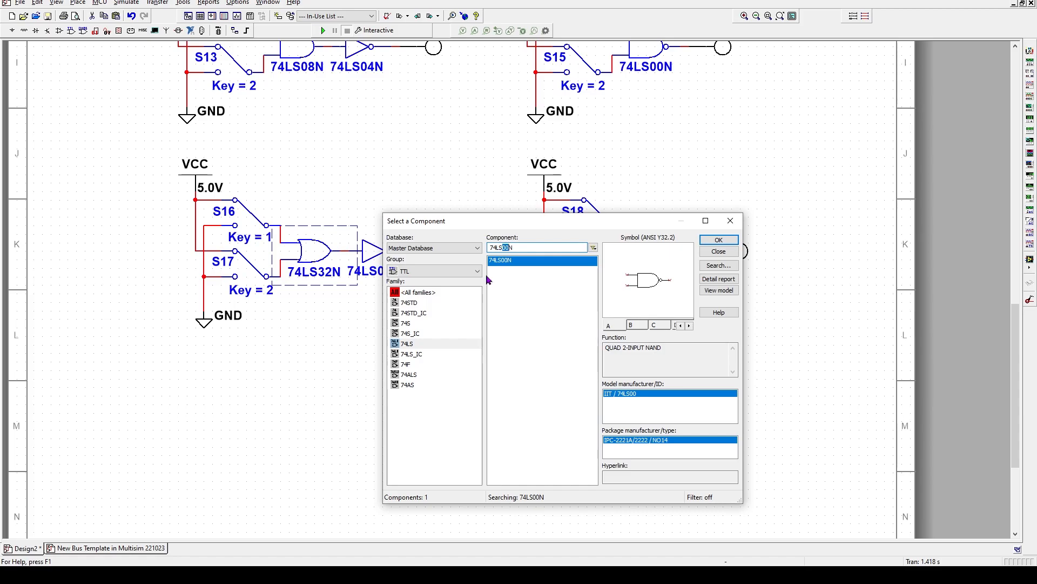
type("86")
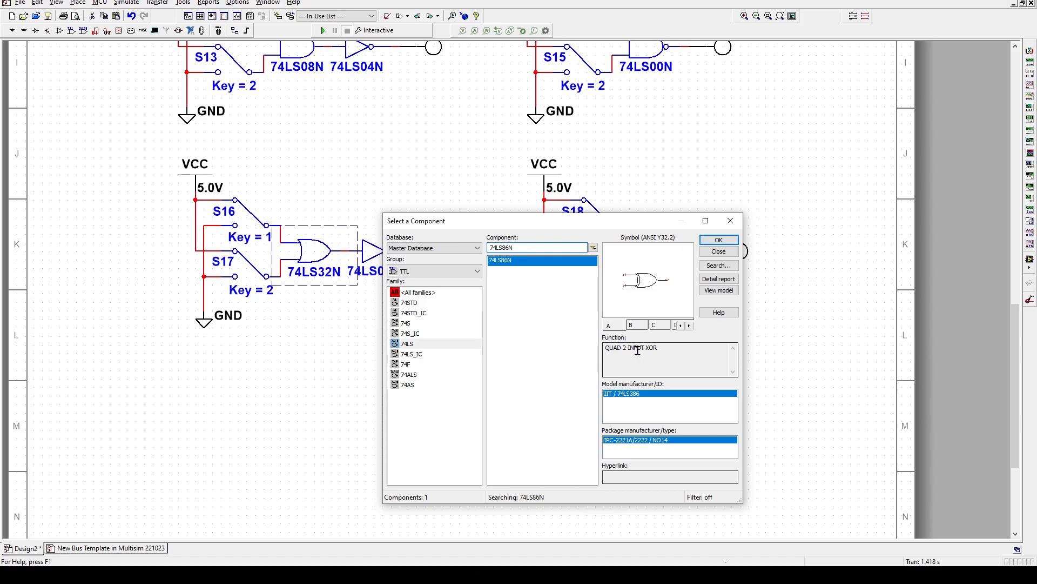
left_click(717, 242)
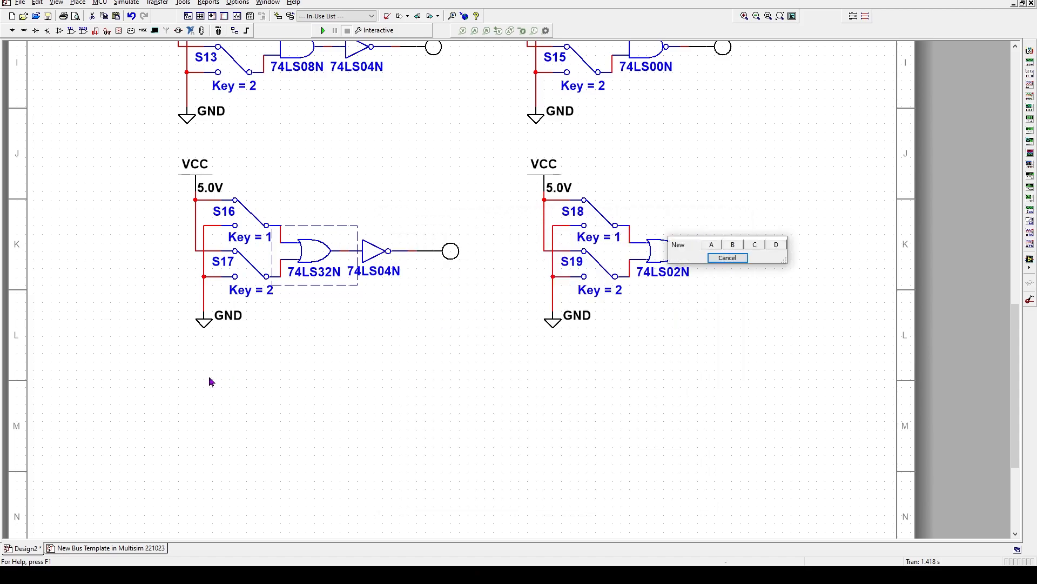
left_click(712, 246)
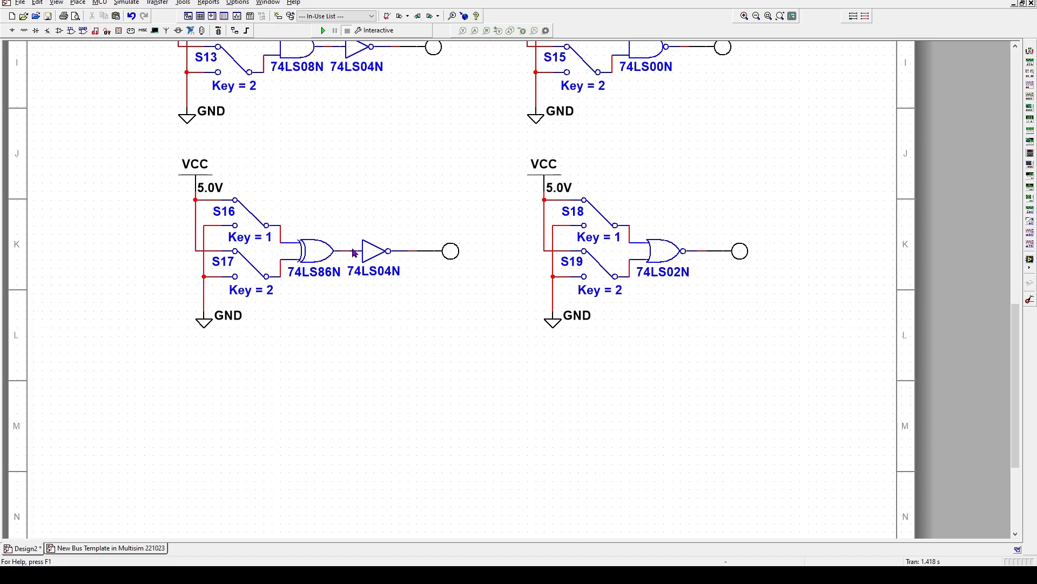
Delete the 74LS04N inverter and connect the output probe directly to the XOR output
left_click(374, 252)
key("Delete")
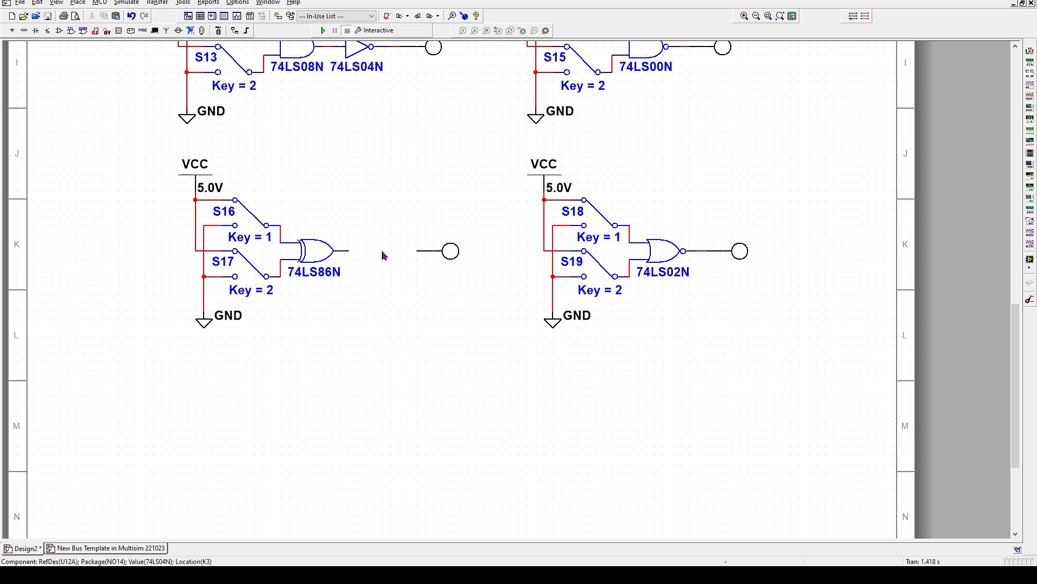
left_click(416, 252)
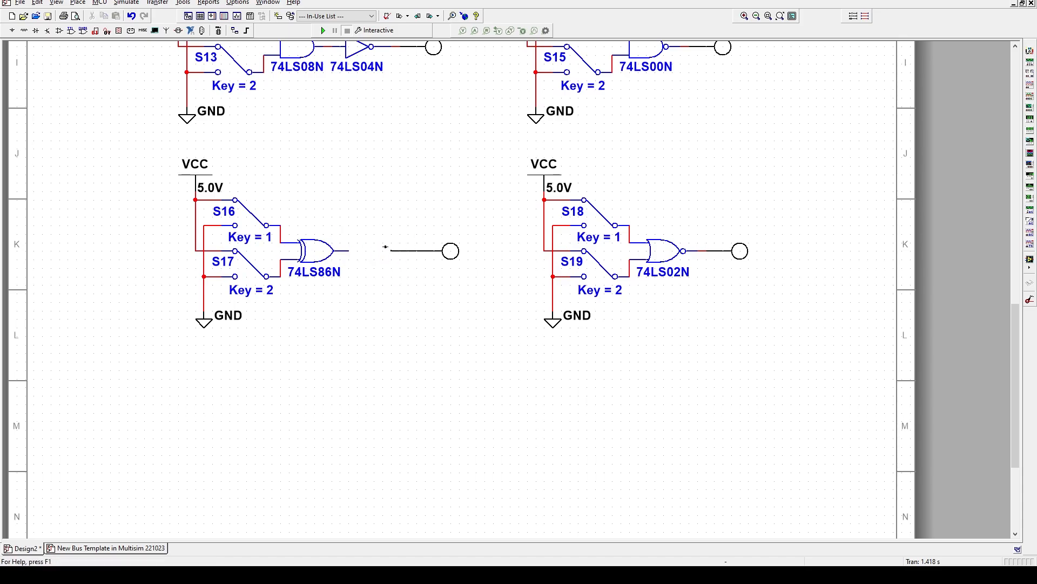
left_click(457, 252)
key("Left")
key("Left")
key("Left")
key("Left")
key("Left")
key("Left")
key("Left")
key("Left")
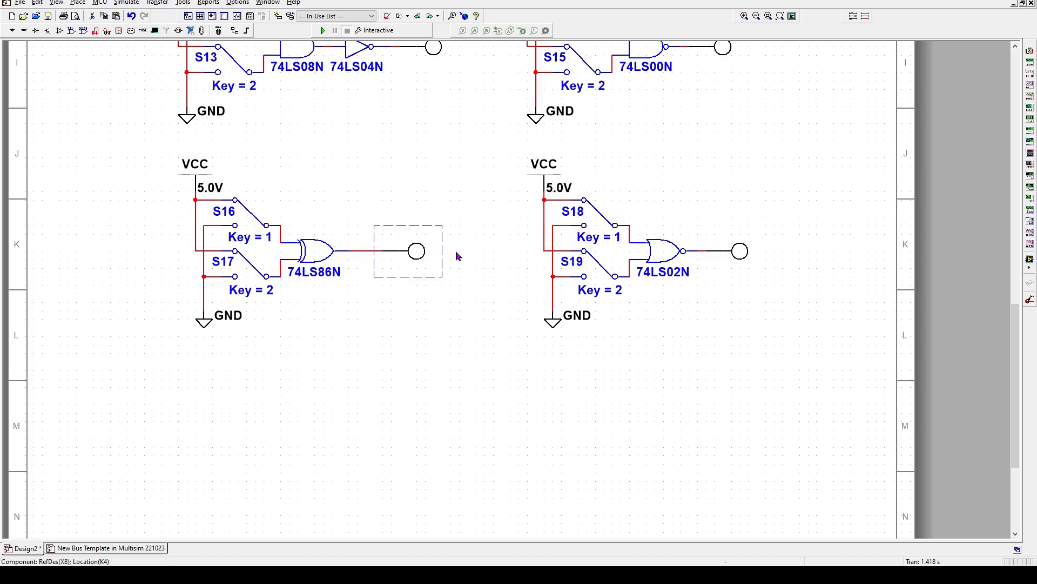
key("Right")
left_click(453, 293)
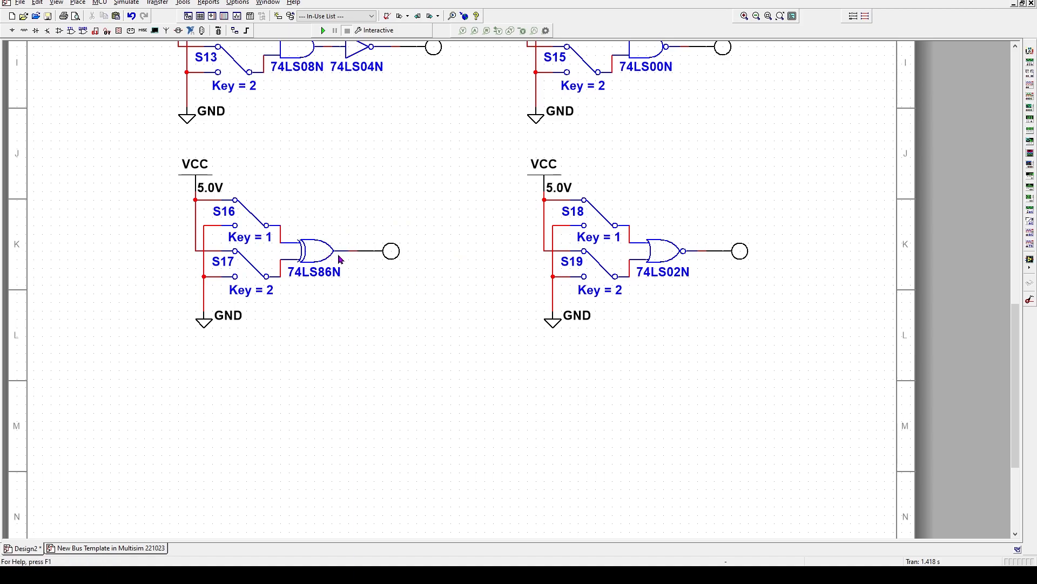
Replace the lower 74LS02N with a 74LS266N XNOR gate, choosing section A
double_click(647, 251)
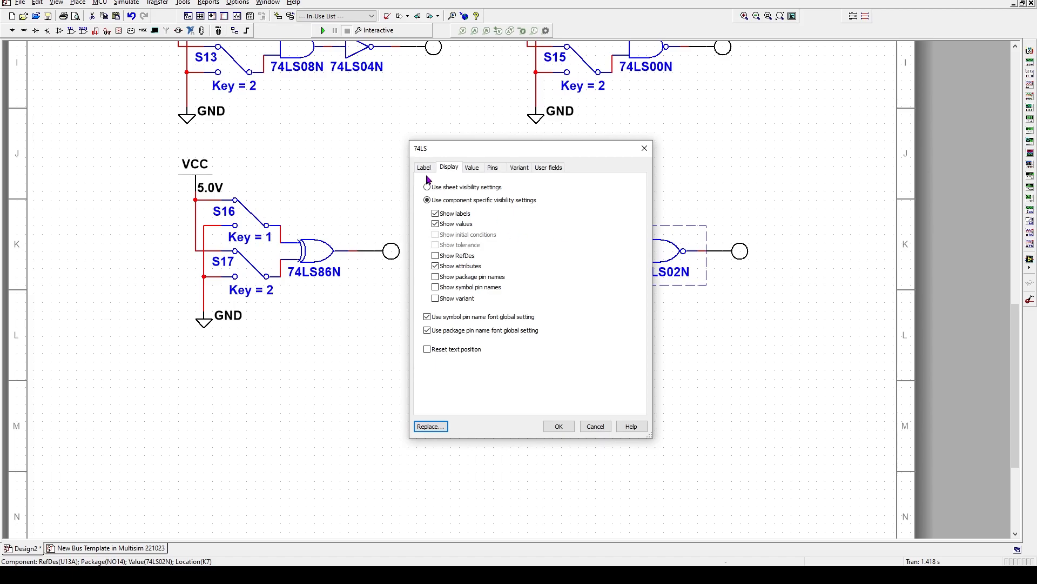
left_click(430, 426)
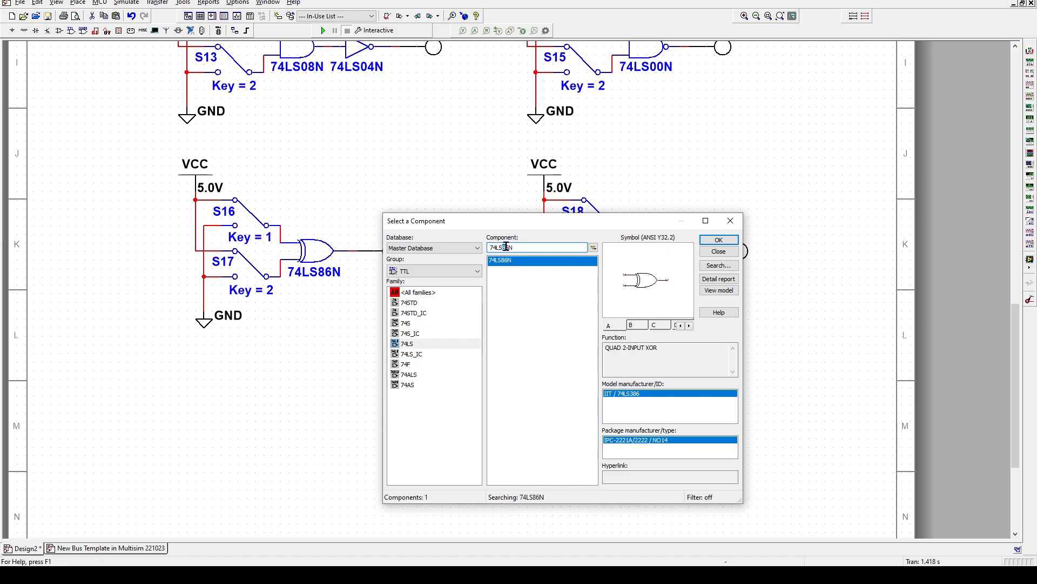
type("26")
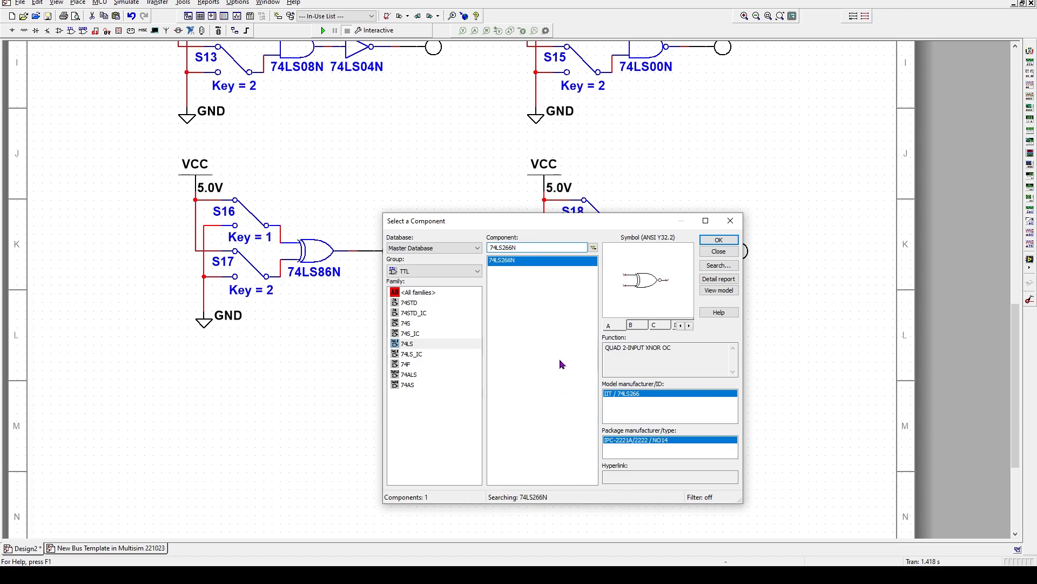
left_click(718, 240)
left_click(716, 244)
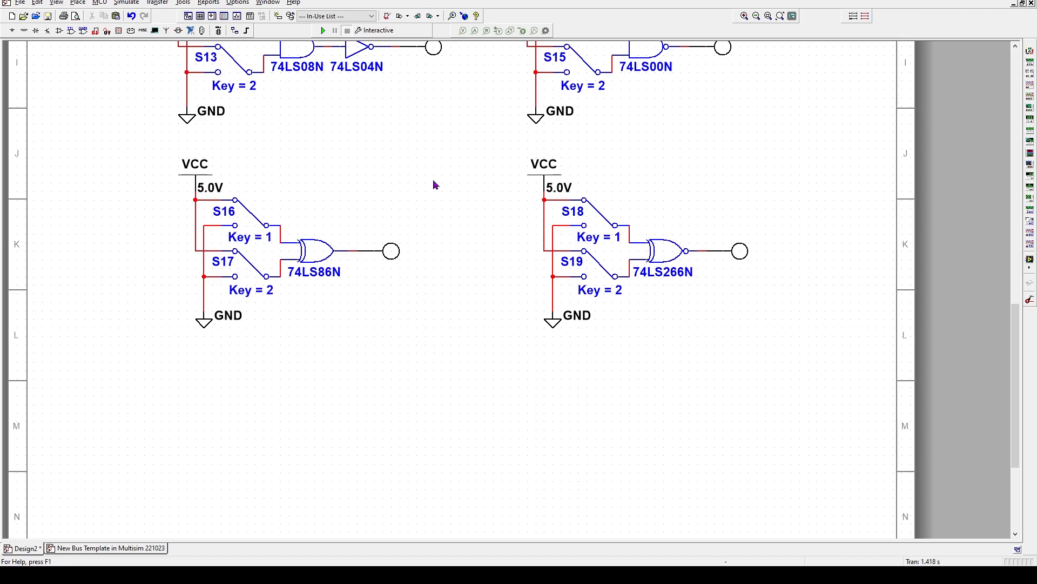
Start the simulation and close the Spreadsheet View pane
key("2")
key("1")
left_click(329, 30)
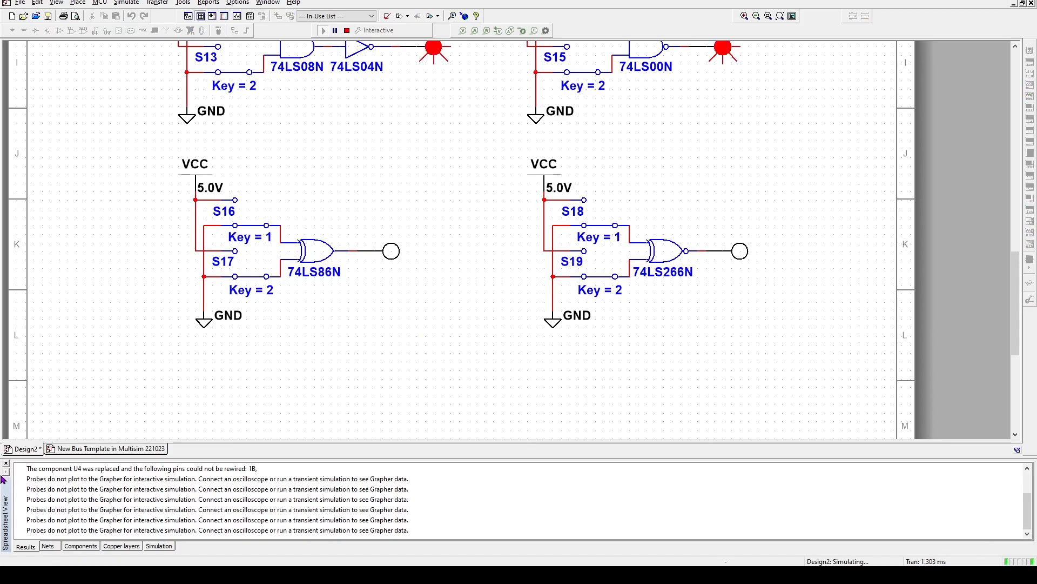
left_click(6, 463)
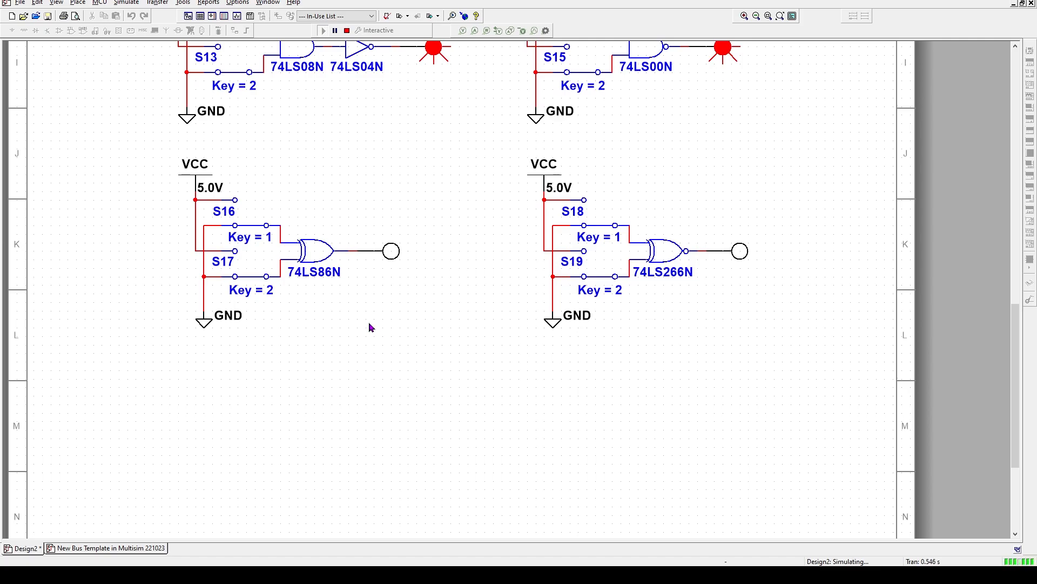
Toggle the Key = 1 and Key = 2 switches to test the XOR and XNOR probes, then stop
key("2")
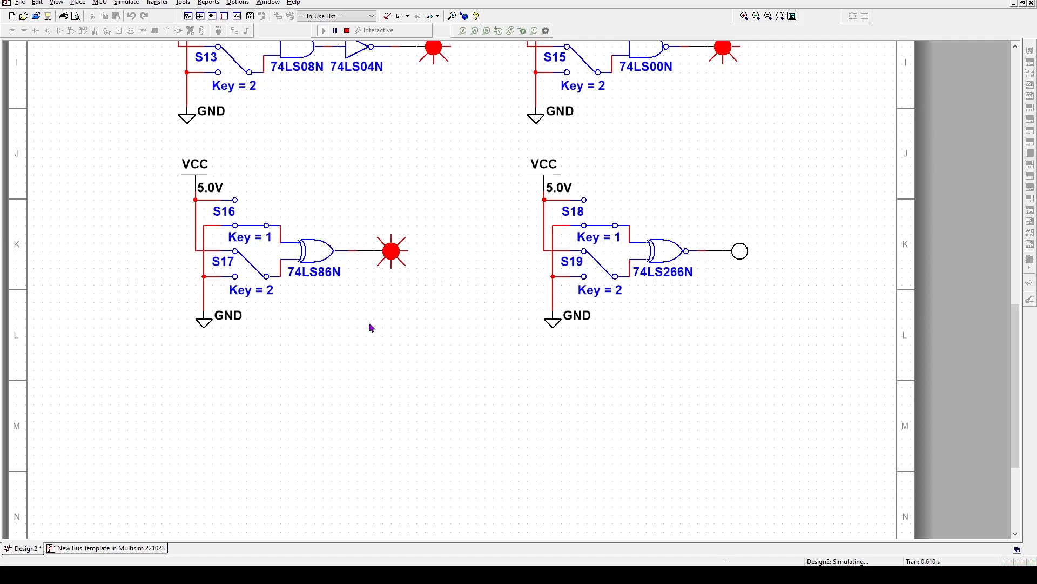
key("2")
key("1")
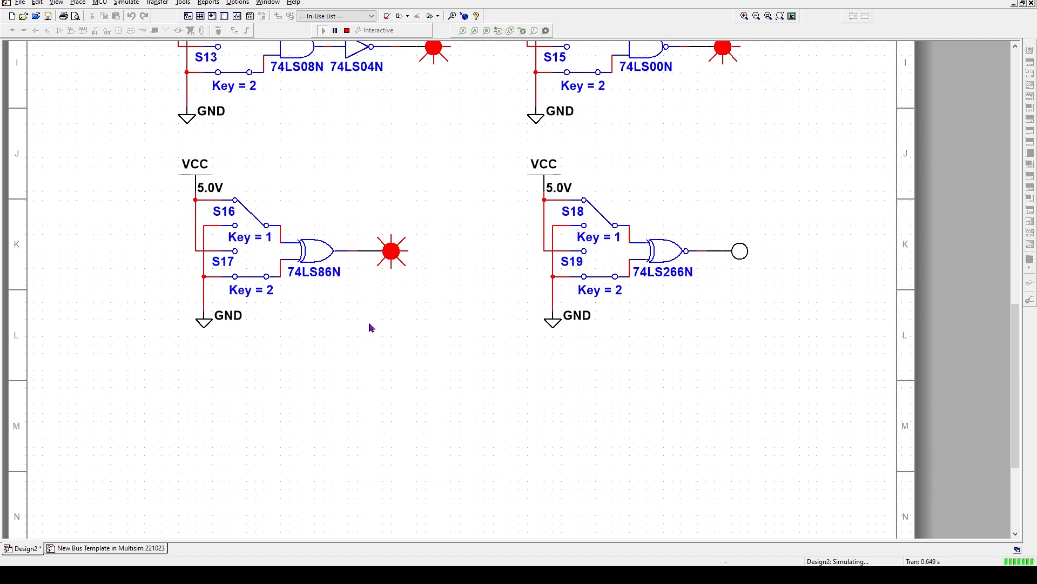
key("2")
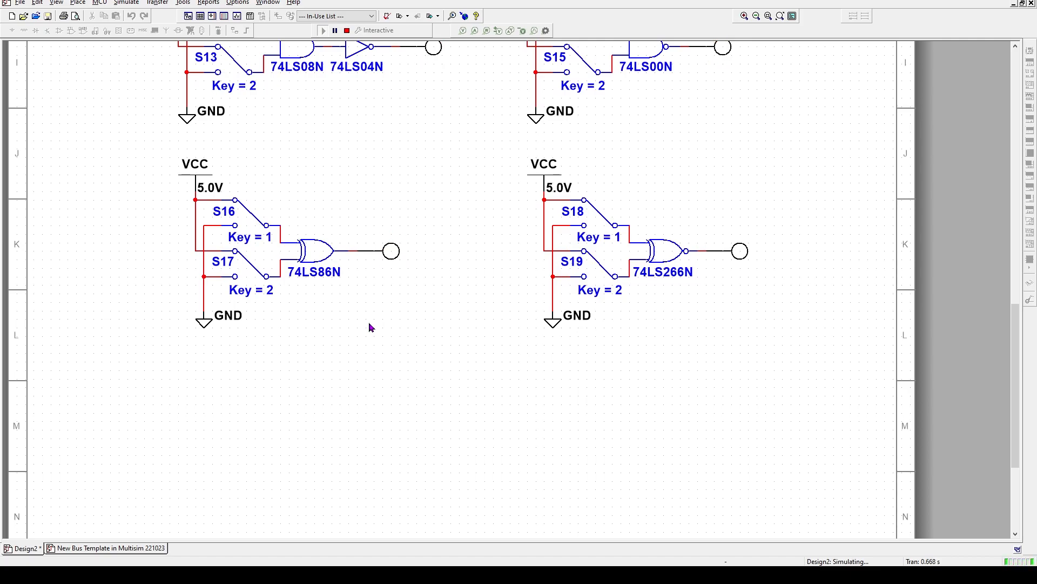
key("2")
key("1")
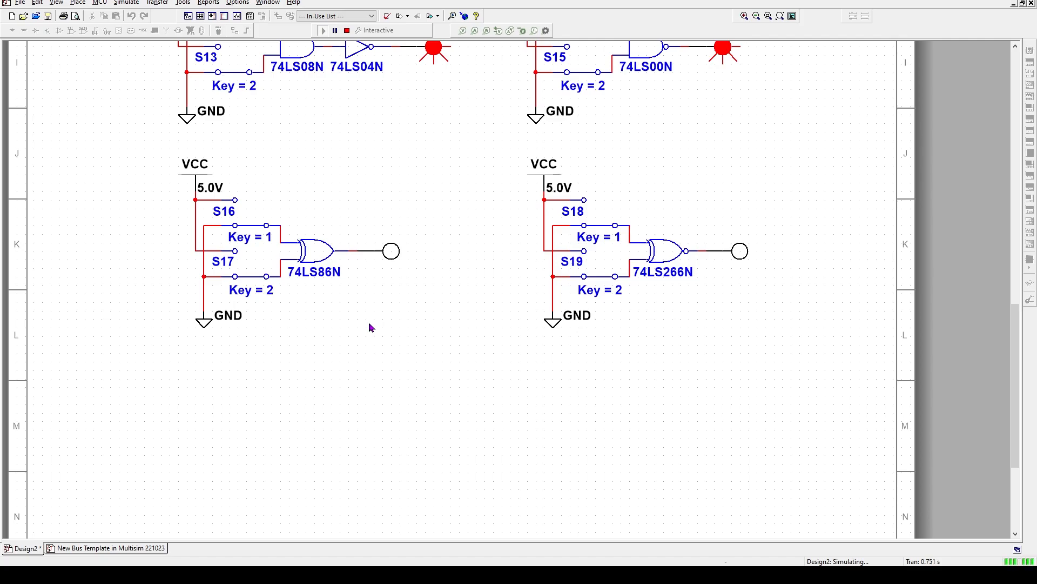
left_click(347, 33)
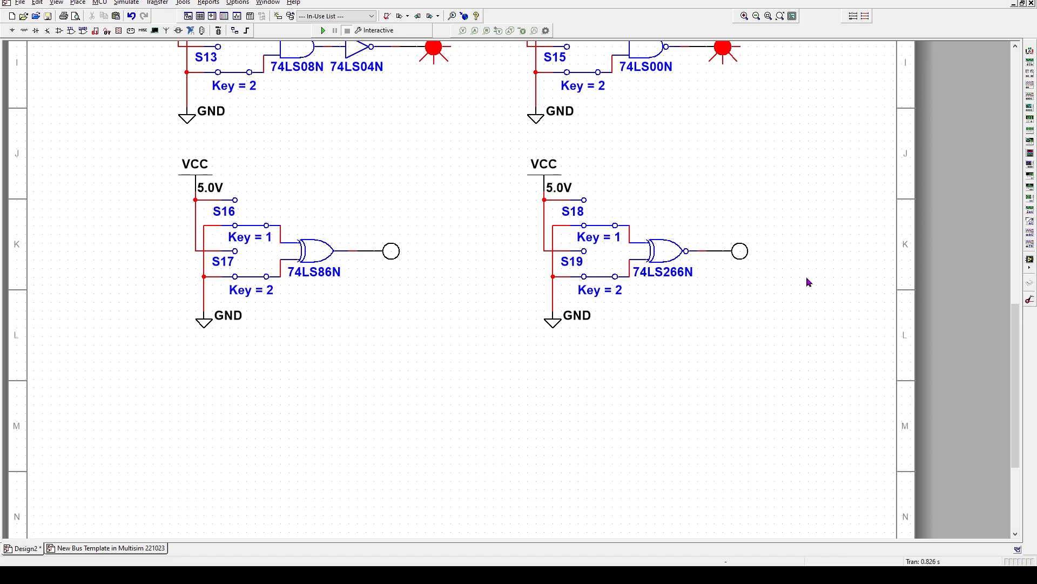
Replace the 74LS266N output's PROBE_RED with a PROBE_DIG_RED digital probe
left_click(734, 249)
double_click(735, 251)
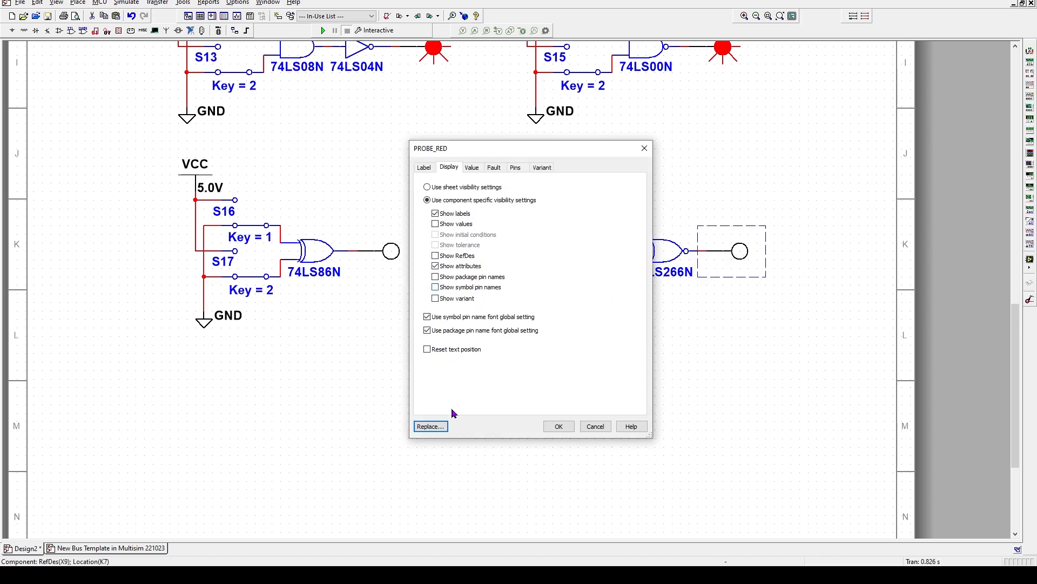
left_click(430, 427)
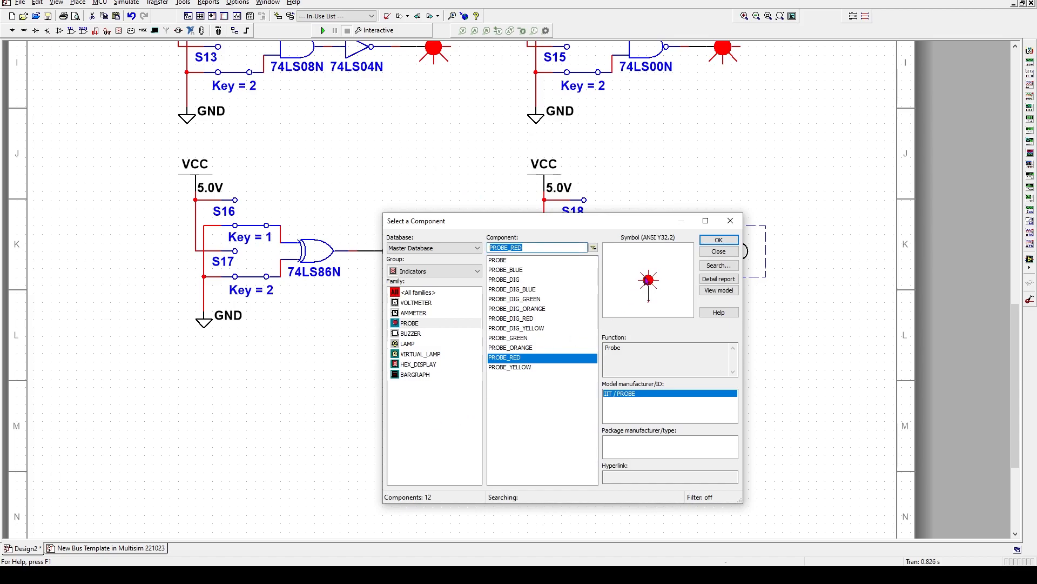
double_click(510, 318)
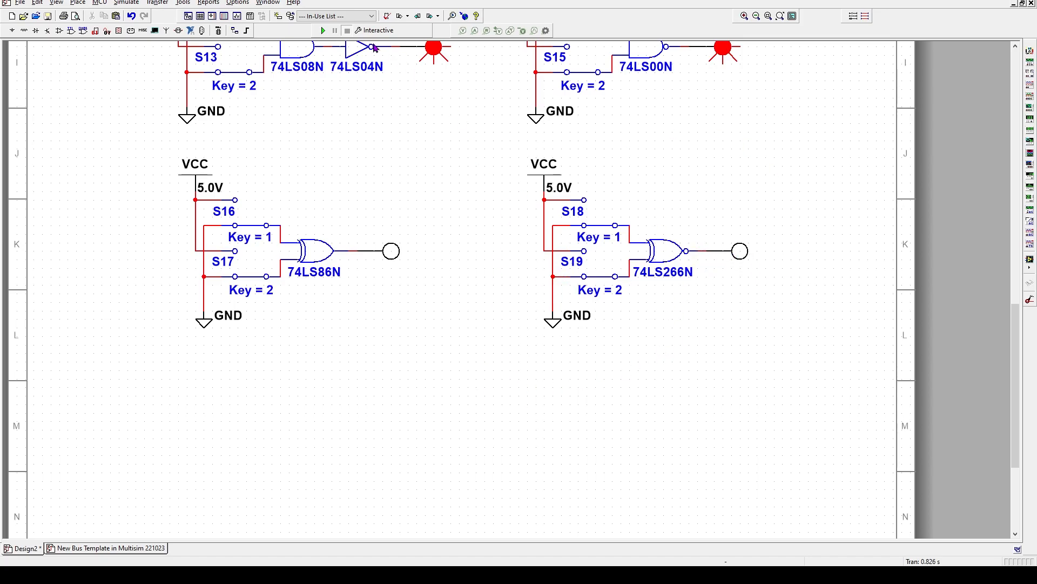
Start and restart the simulation, closing the Spreadsheet View pane
left_click(323, 31)
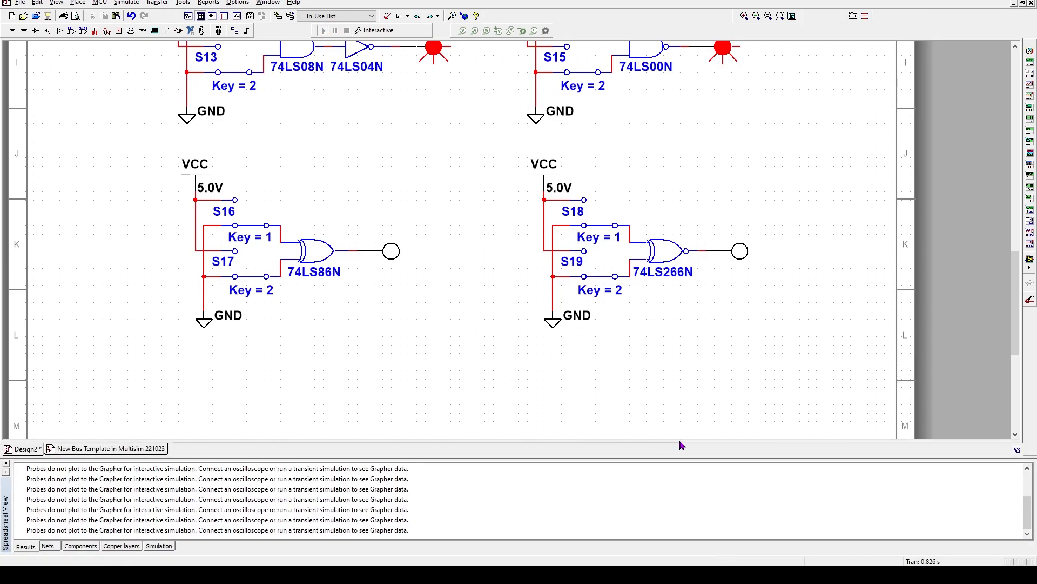
left_click(6, 463)
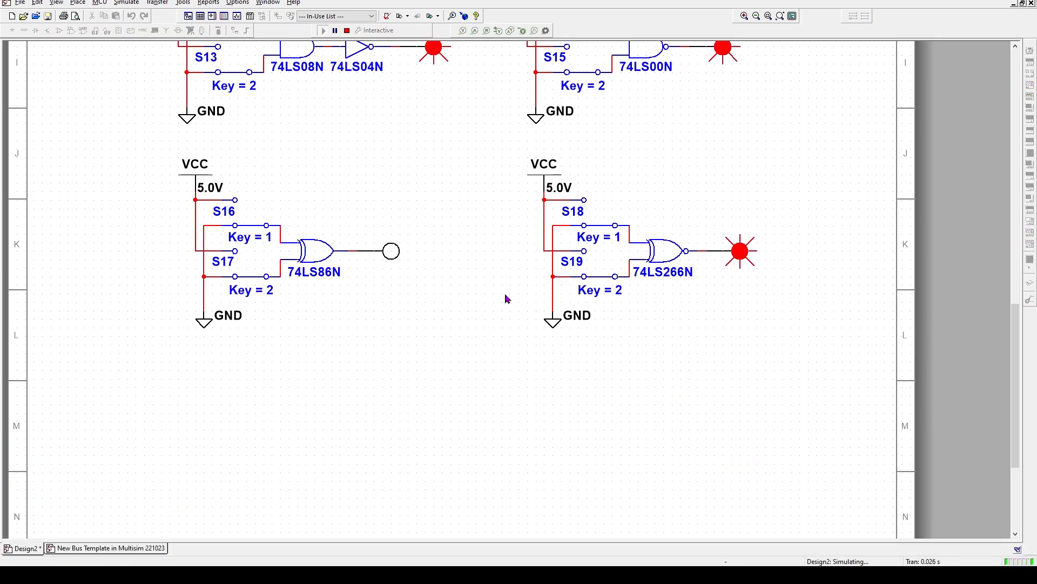
left_click(347, 31)
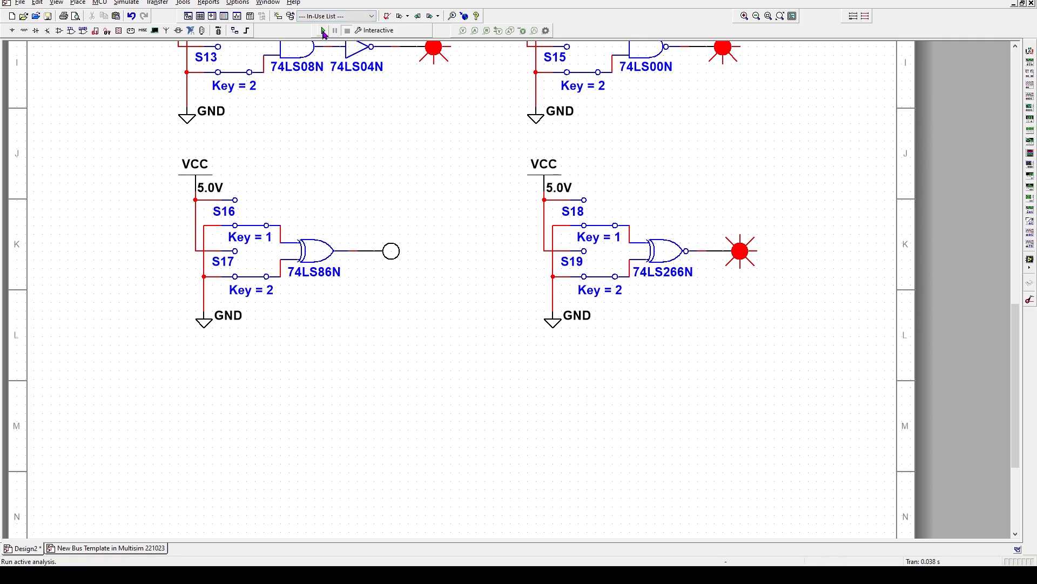
left_click(323, 31)
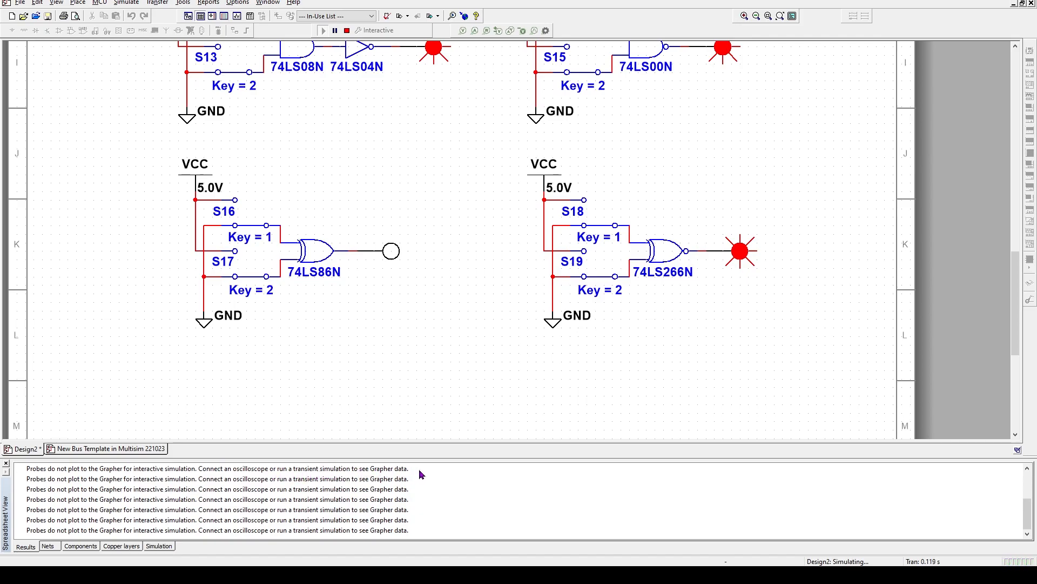
left_click(6, 463)
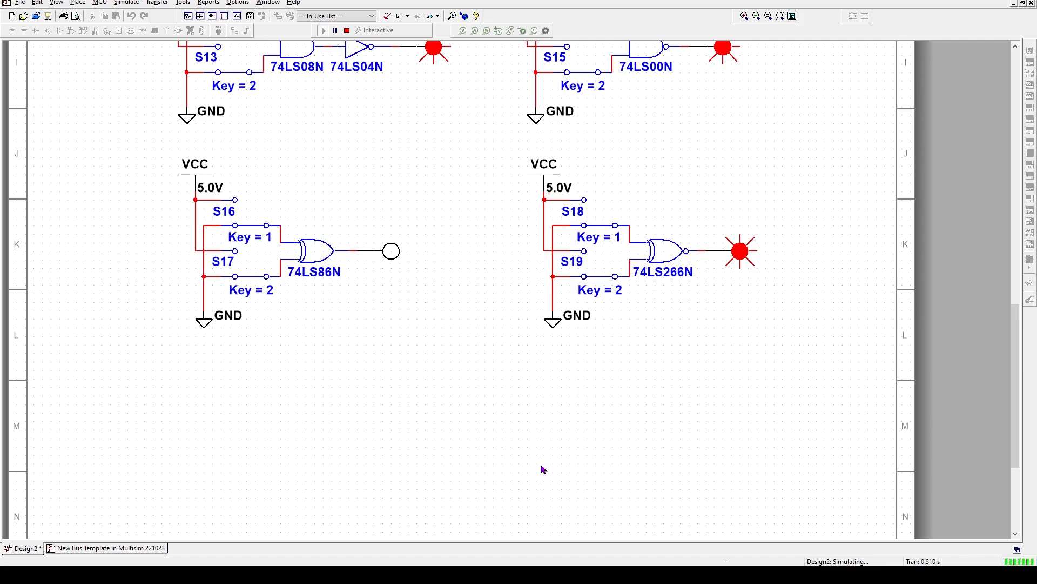
Toggle the Key = 1 and Key = 2 switches to check the XOR and XNOR outputs, then stop
key("2")
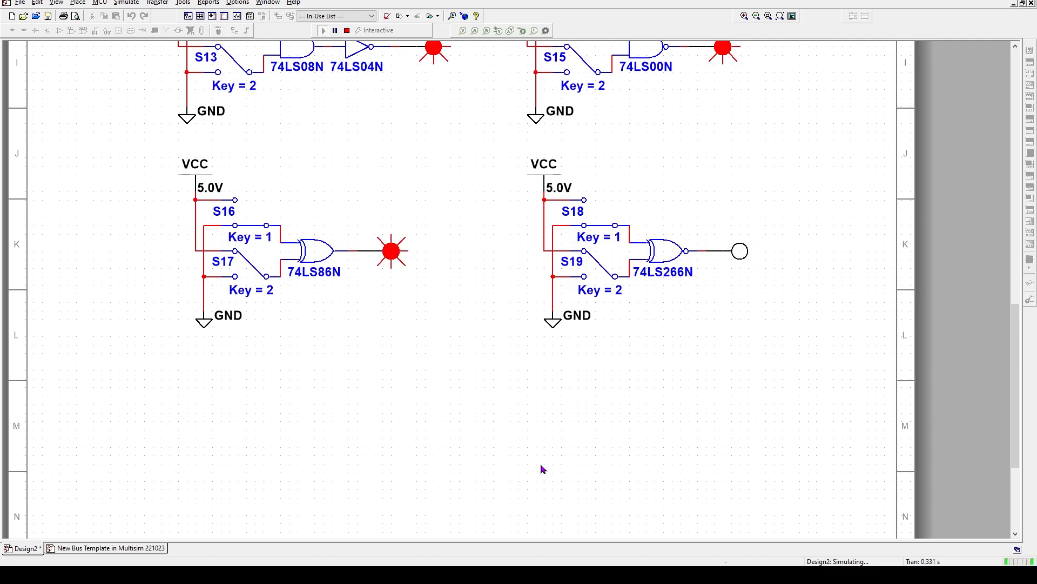
key("2")
key("1")
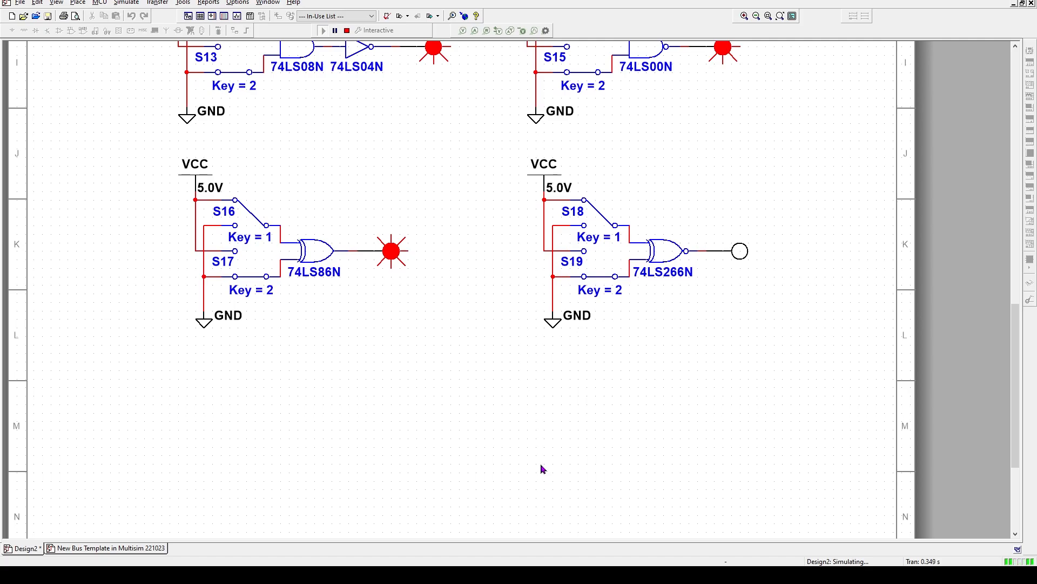
key("2")
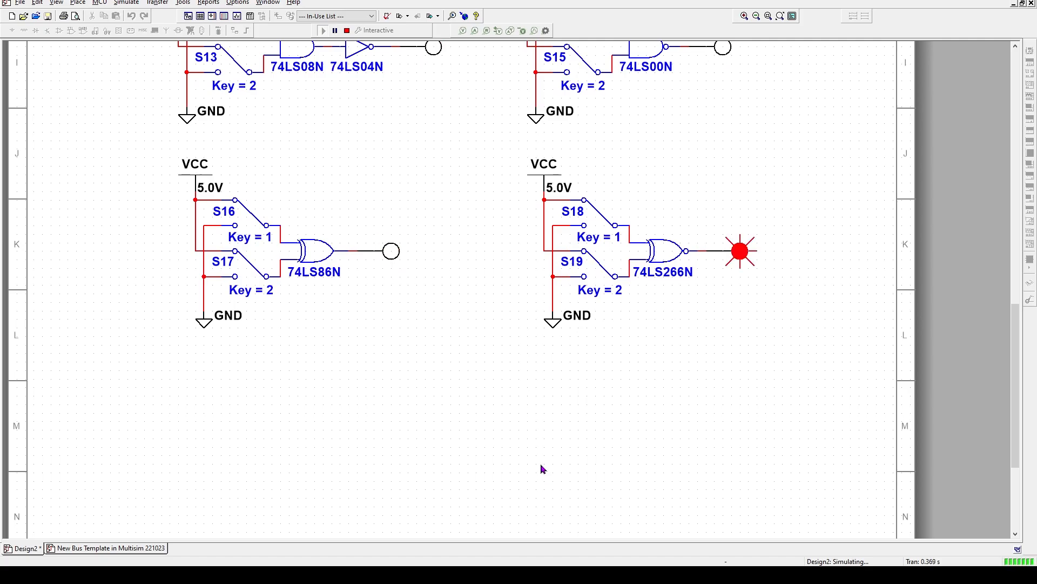
left_click(347, 32)
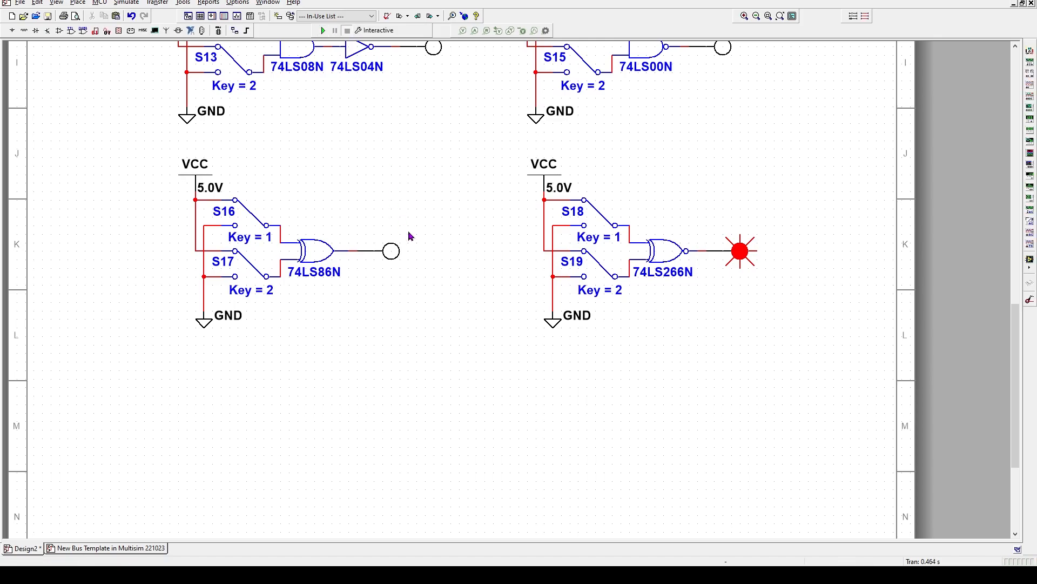
Zoom out, undo the accidental inverter move, and pan so all ten circuits are visible
scroll(411, 235, "down", 5)
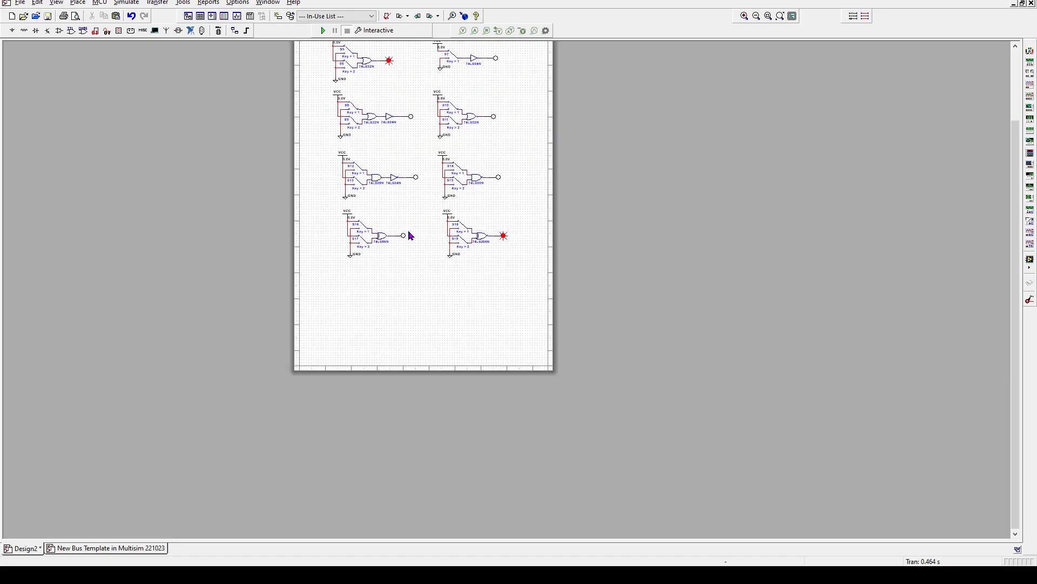
left_click_drag(397, 177, 399, 240)
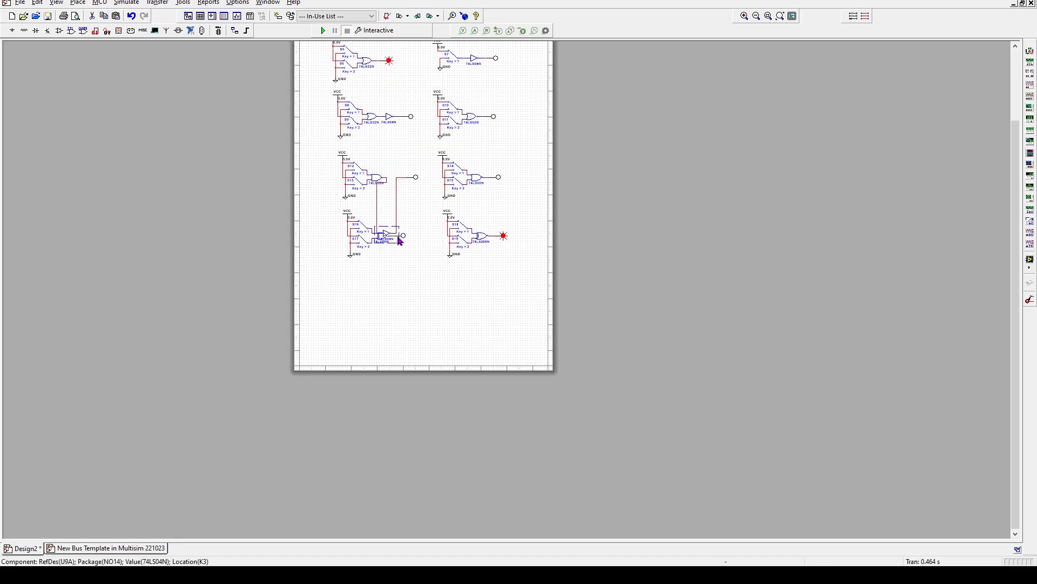
key("ctrl+z")
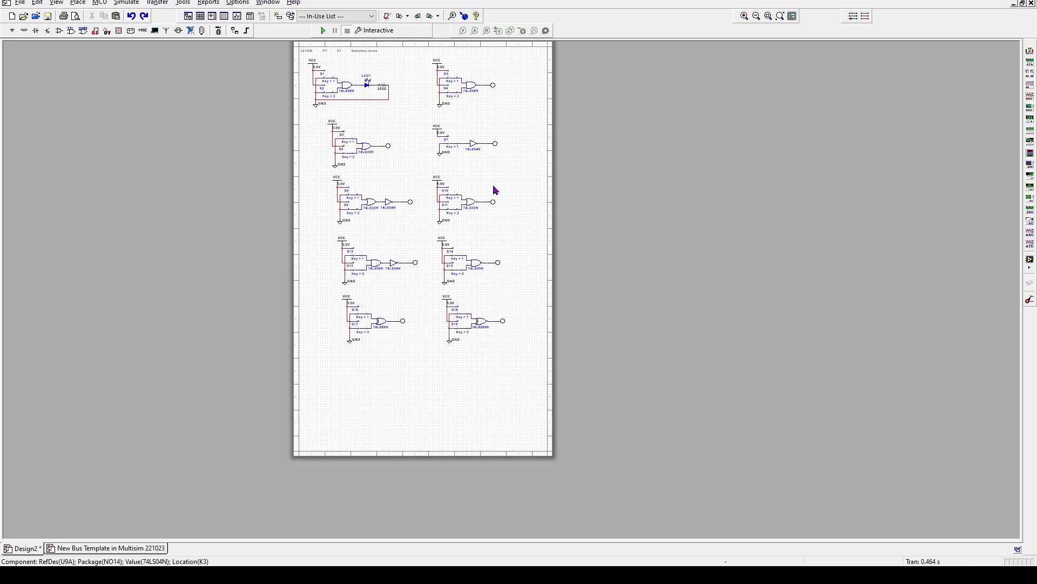
left_click_drag(516, 178, 404, 223)
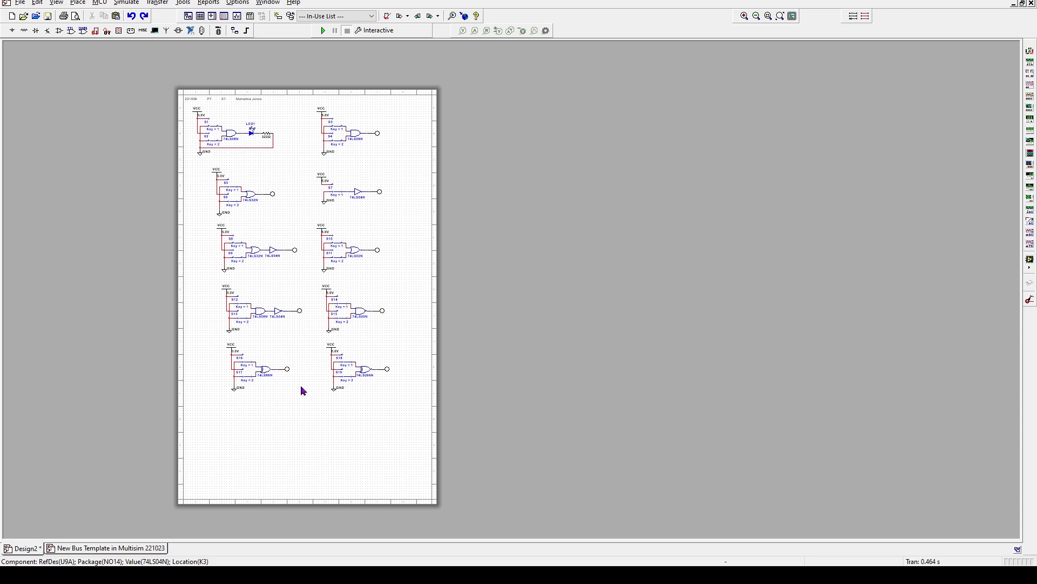
Set the Print sheet setup zoom to Fit to page and confirm
left_click(19, 4)
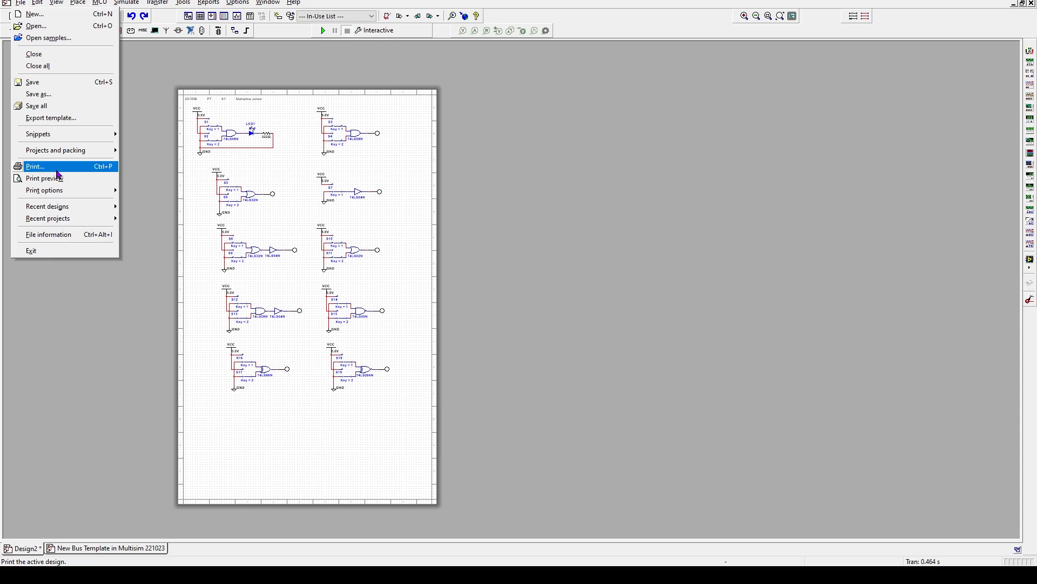
mouse_move(52, 194)
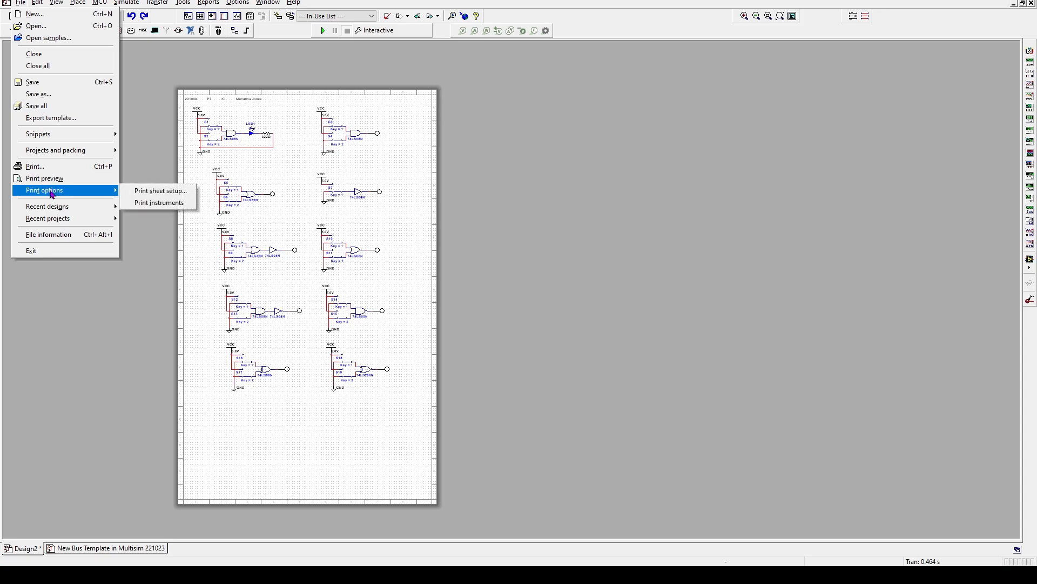
left_click(154, 191)
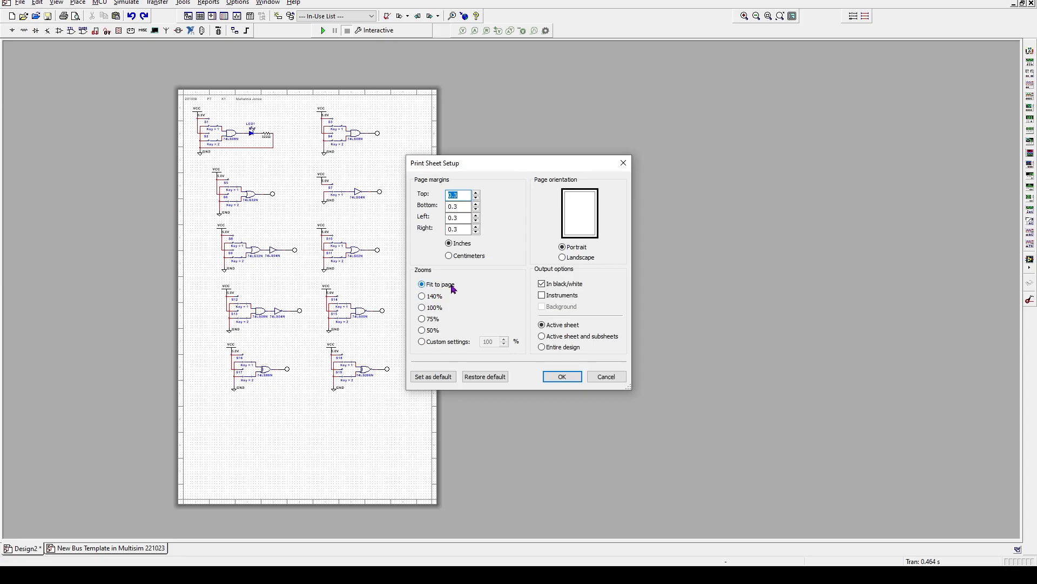
left_click(561, 377)
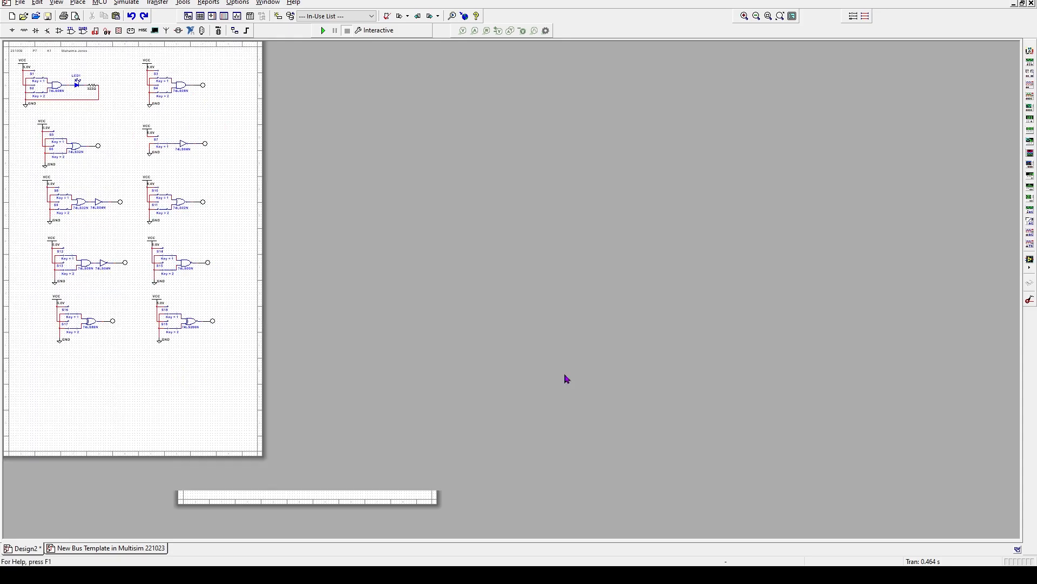
Print the ten-circuit sheet with the toolbar Print button
left_click(65, 19)
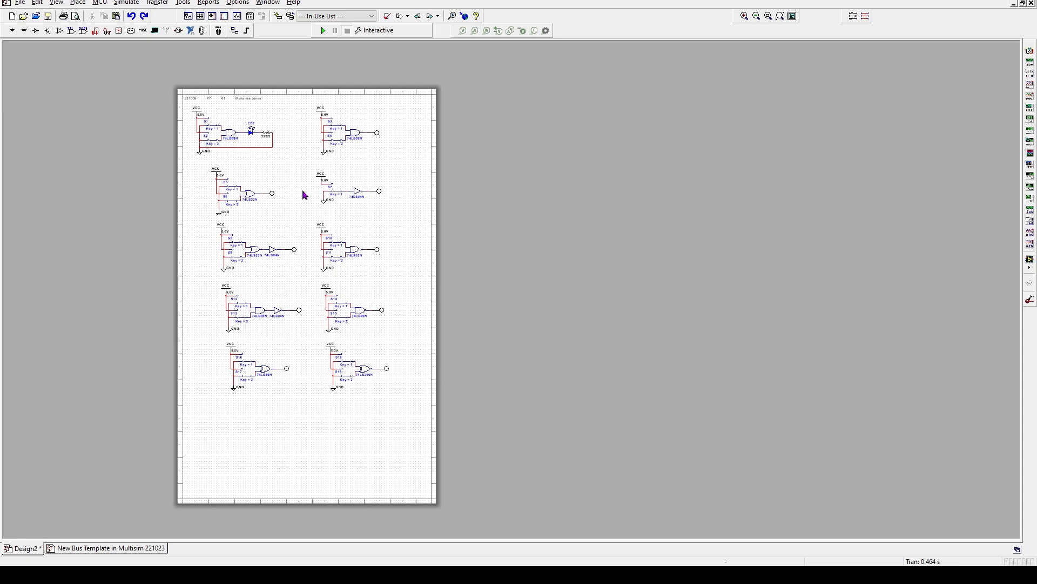
Save the design to the Desktop as Design2.ms14
left_click(20, 2)
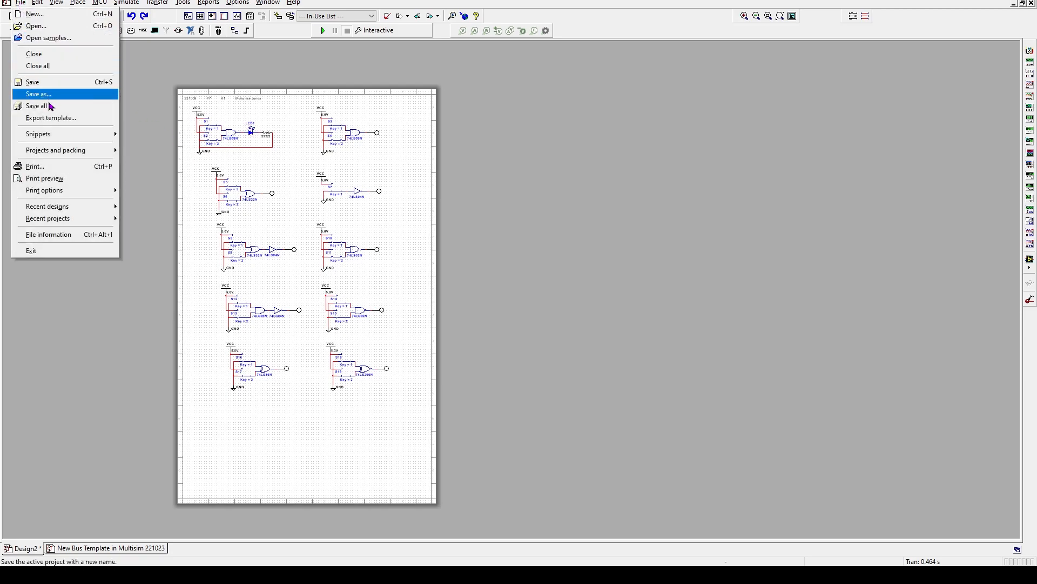
left_click(37, 82)
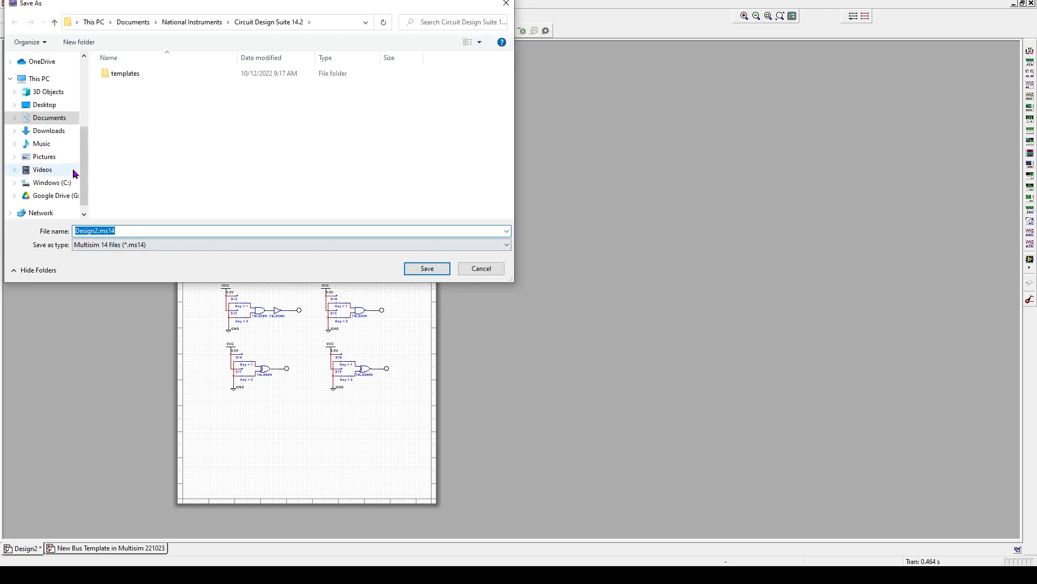
left_click(43, 105)
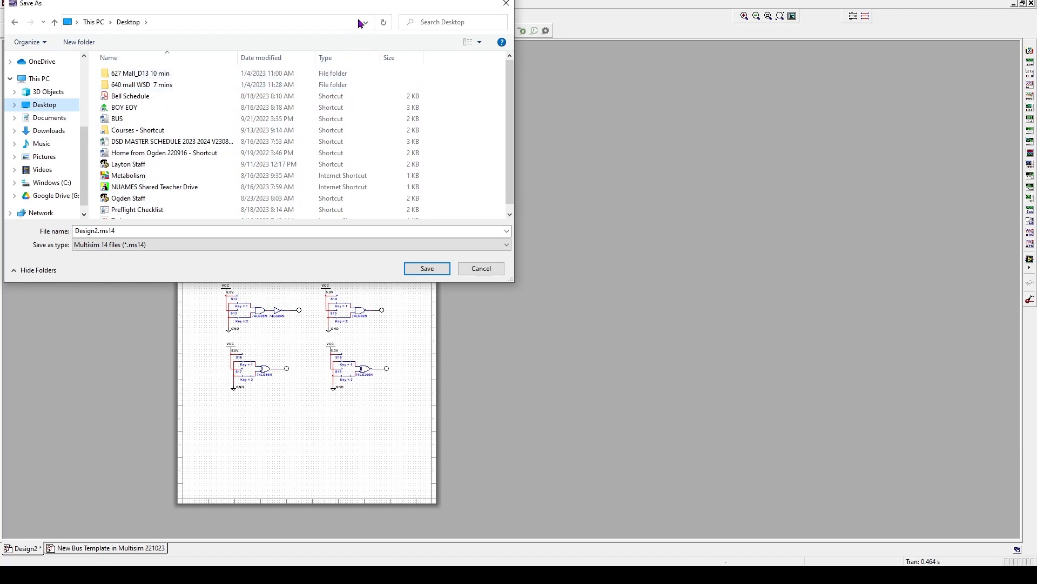
left_click(130, 231)
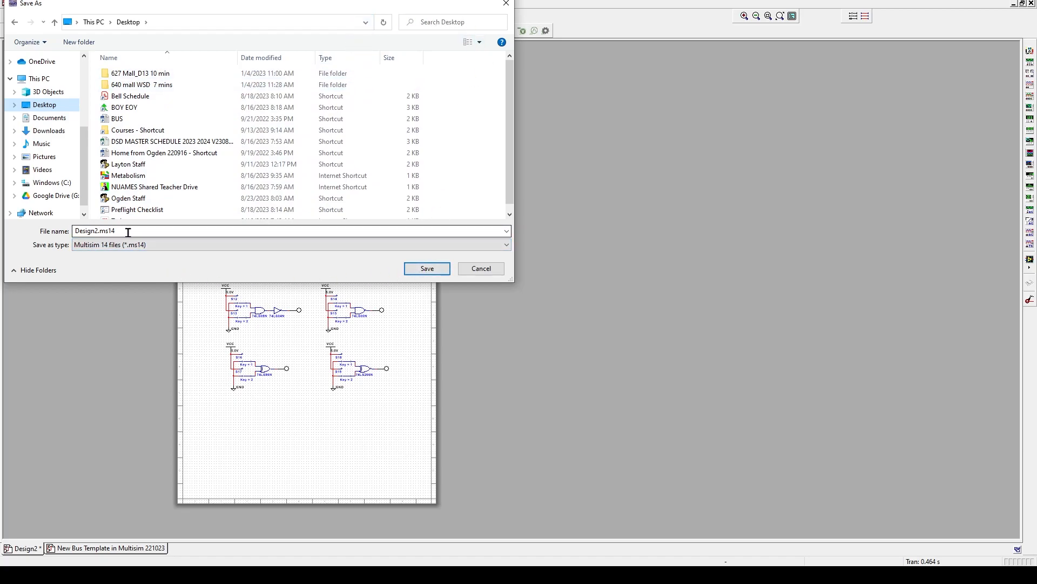
left_click(427, 269)
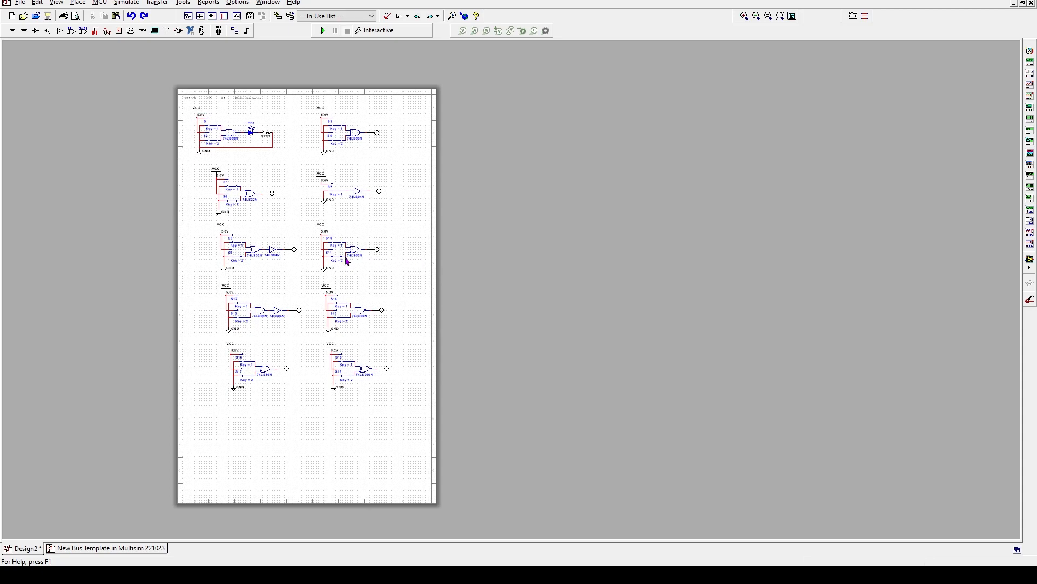